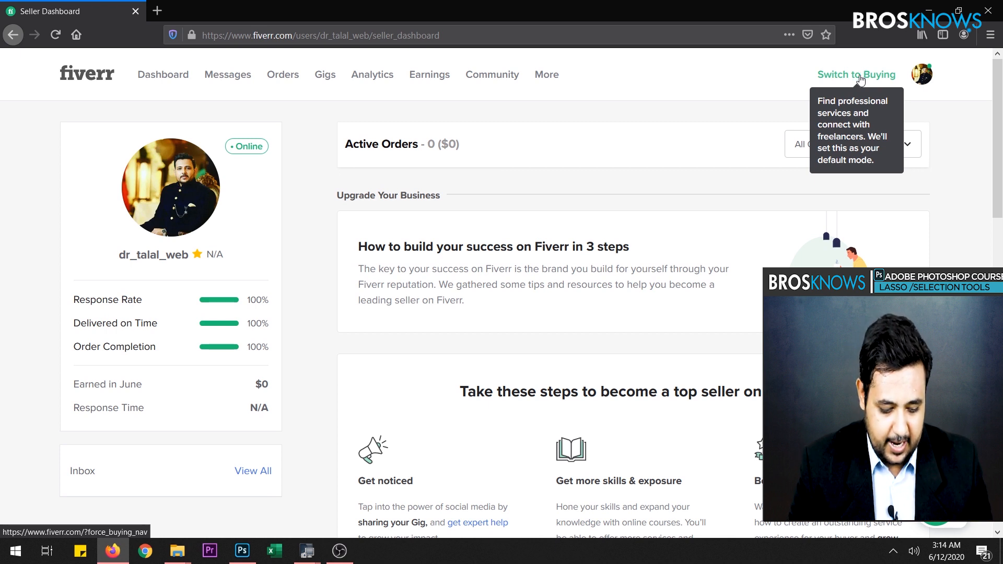
- Switch the Fiverr account to buying mode and search the services for "background removal"
{"action": "left_click", "coordinate": [860, 77]}
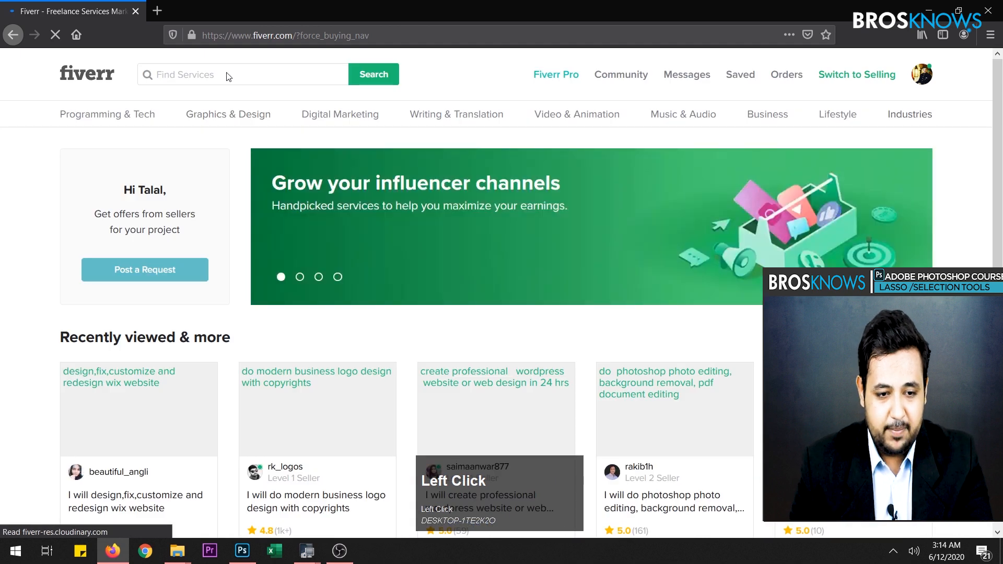
{"action": "left_click", "coordinate": [213, 73]}
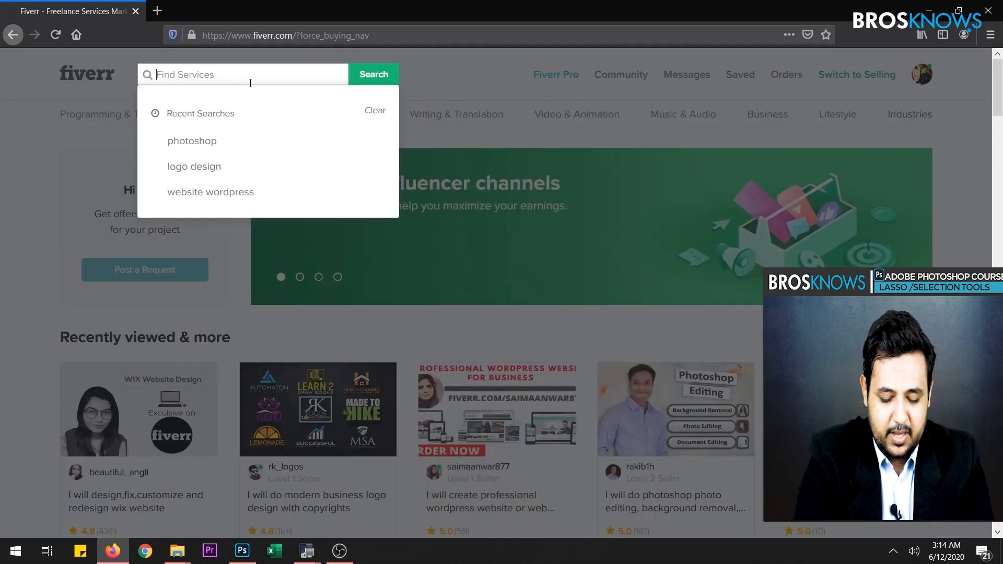
{"action": "type", "text": "back"}
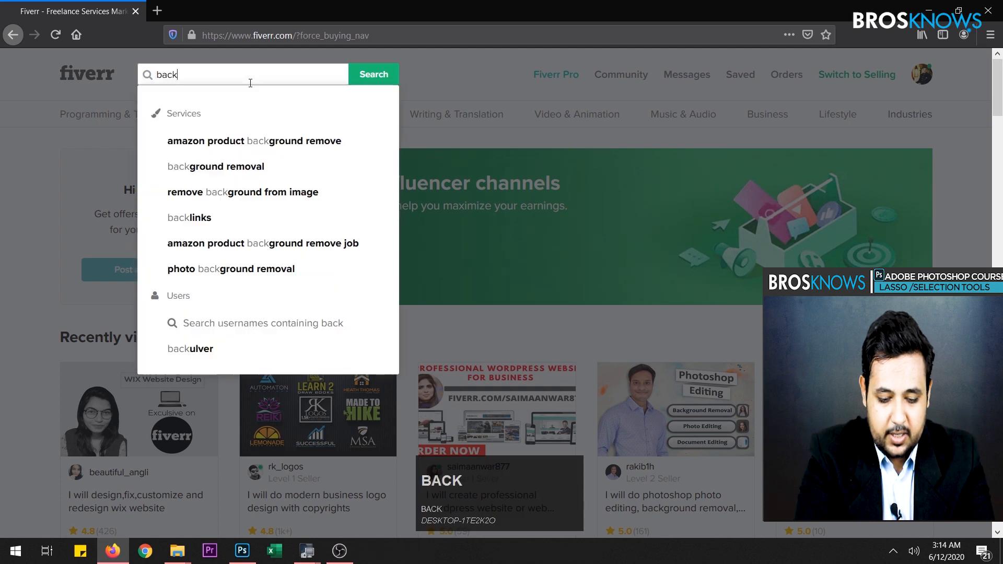
{"action": "type", "text": "ground removal"}
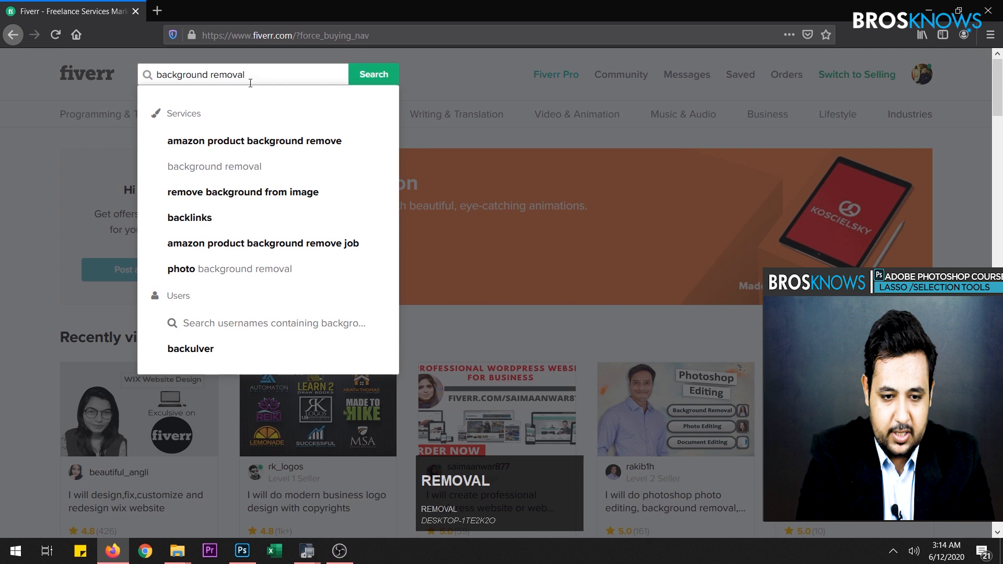
{"action": "key", "text": "Return"}
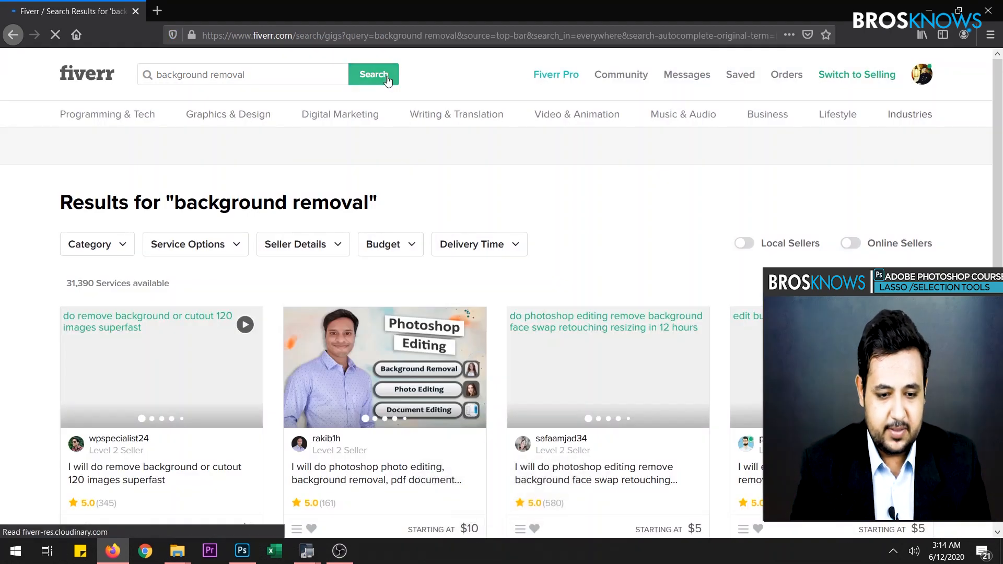
- Browse the background removal results to examine the gigs' sample images and starting prices
{"action": "scroll", "coordinate": [314, 253], "scroll_direction": "down", "scroll_amount": 2}
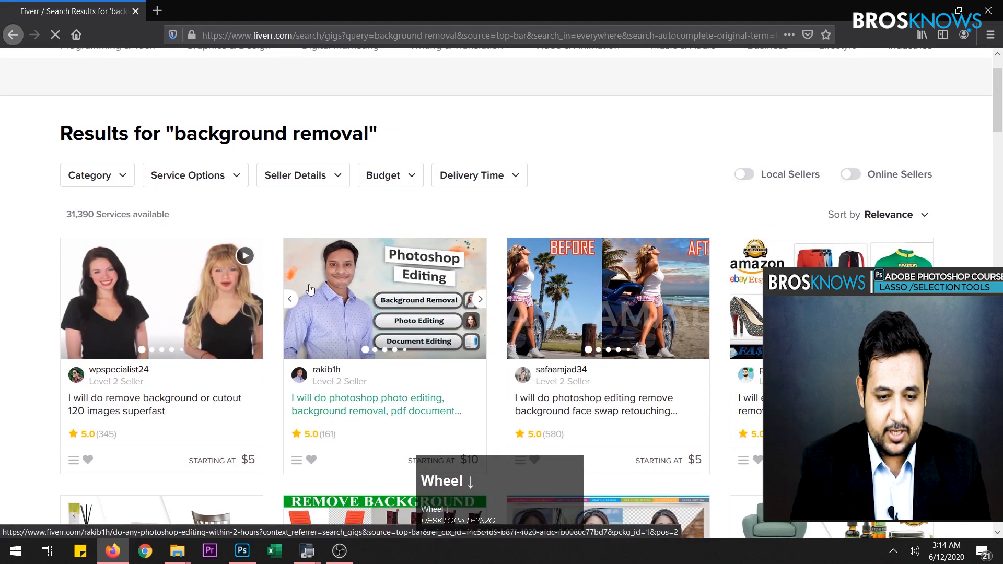
{"action": "scroll", "coordinate": [281, 304], "scroll_direction": "down", "scroll_amount": 2}
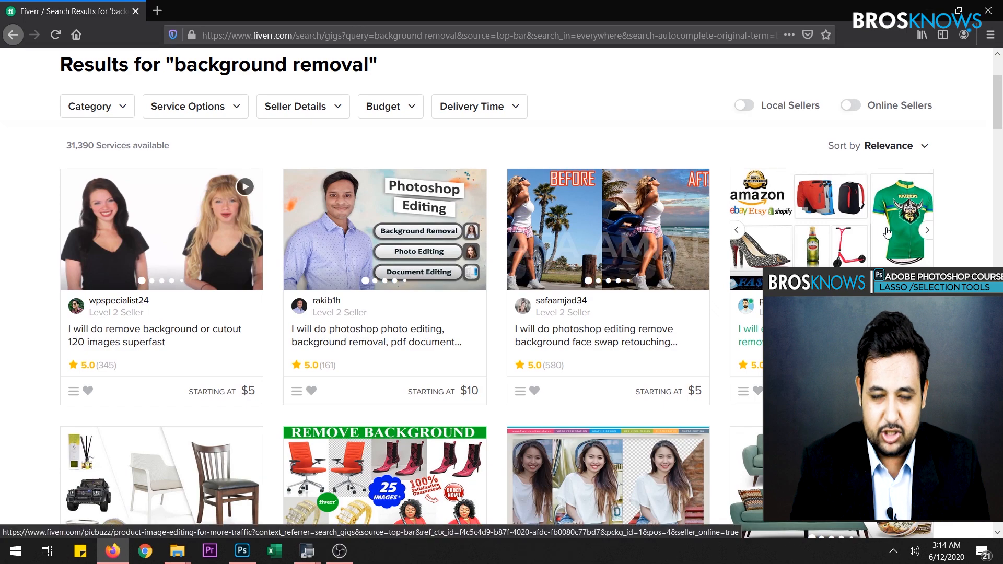
{"action": "scroll", "coordinate": [604, 371], "scroll_direction": "down", "scroll_amount": 2}
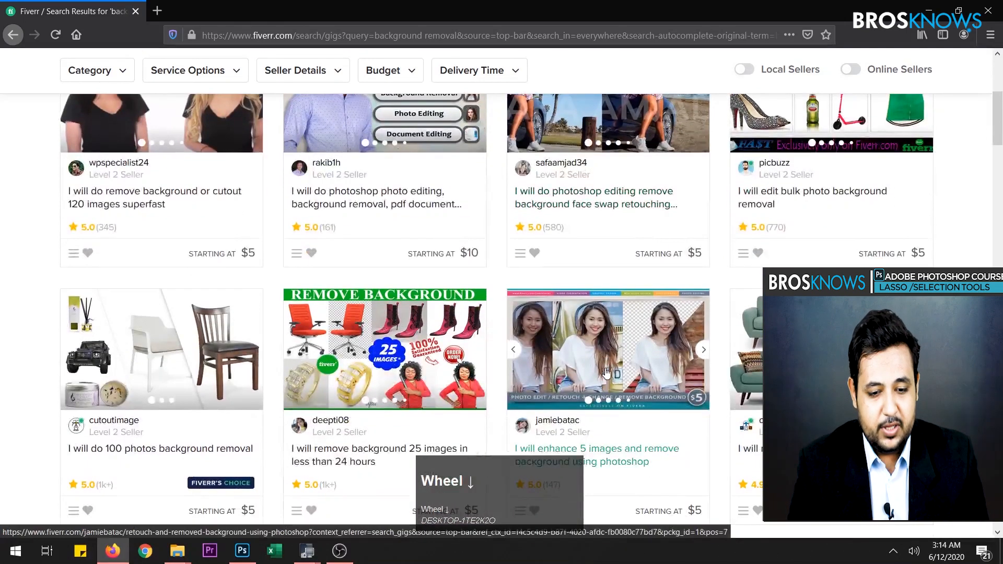
{"action": "scroll", "coordinate": [306, 360], "scroll_direction": "down", "scroll_amount": 1}
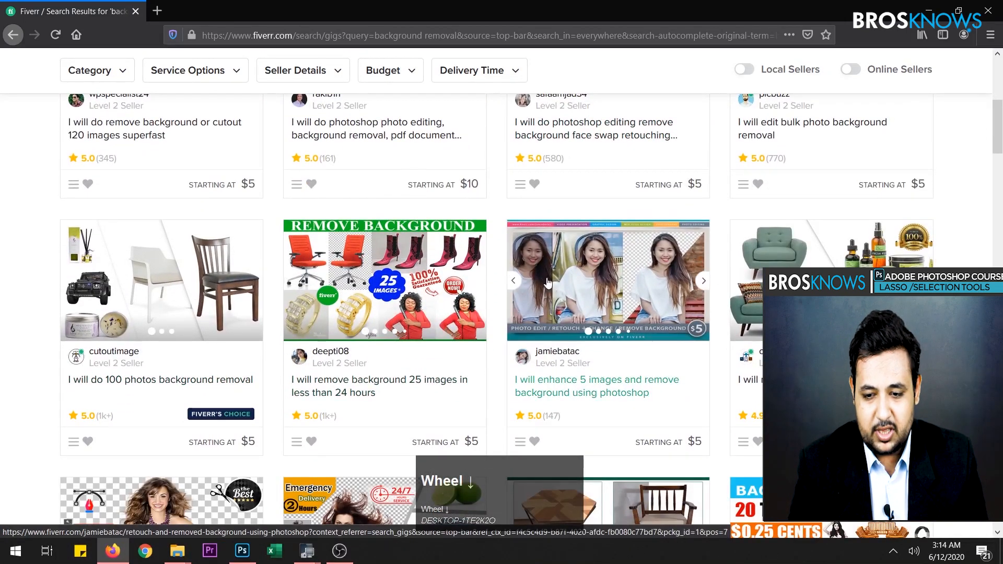
{"action": "scroll", "coordinate": [522, 319], "scroll_direction": "down", "scroll_amount": 3}
{"action": "scroll", "coordinate": [305, 316], "scroll_direction": "up", "scroll_amount": 4}
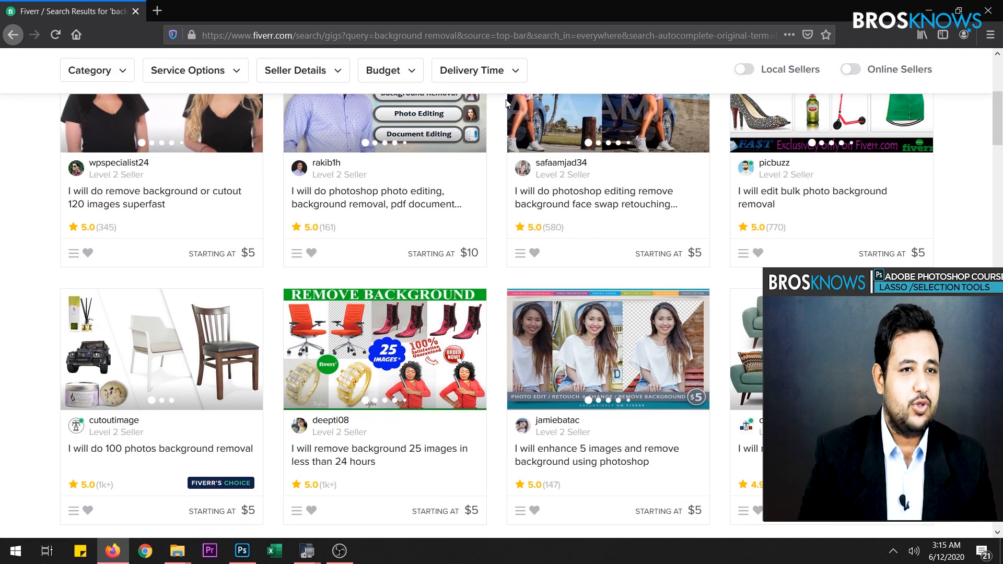
- Switch to Photoshop and create a new document 1920 pixels wide and 1080 pixels high
{"action": "left_click", "coordinate": [244, 557]}
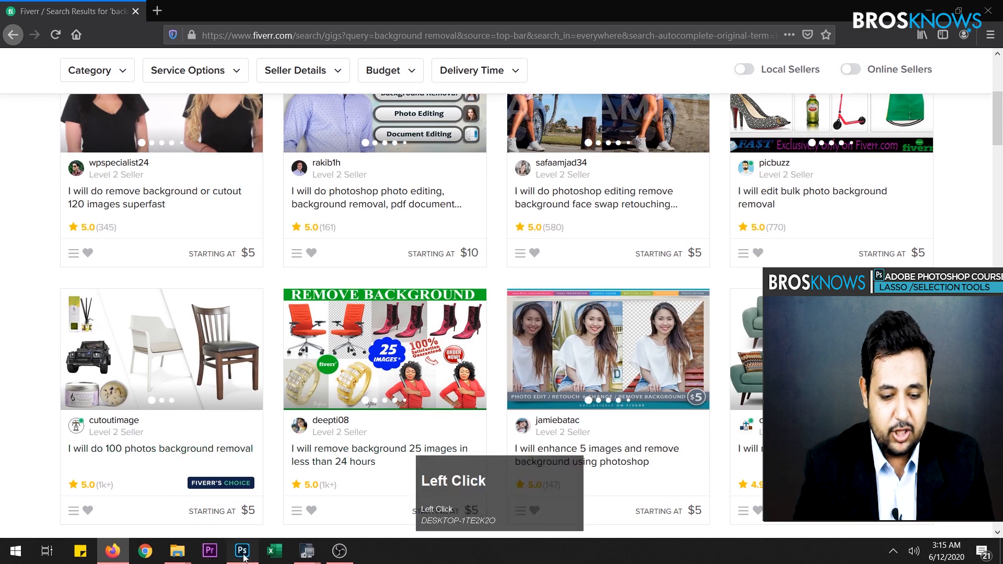
{"action": "left_click", "coordinate": [51, 171]}
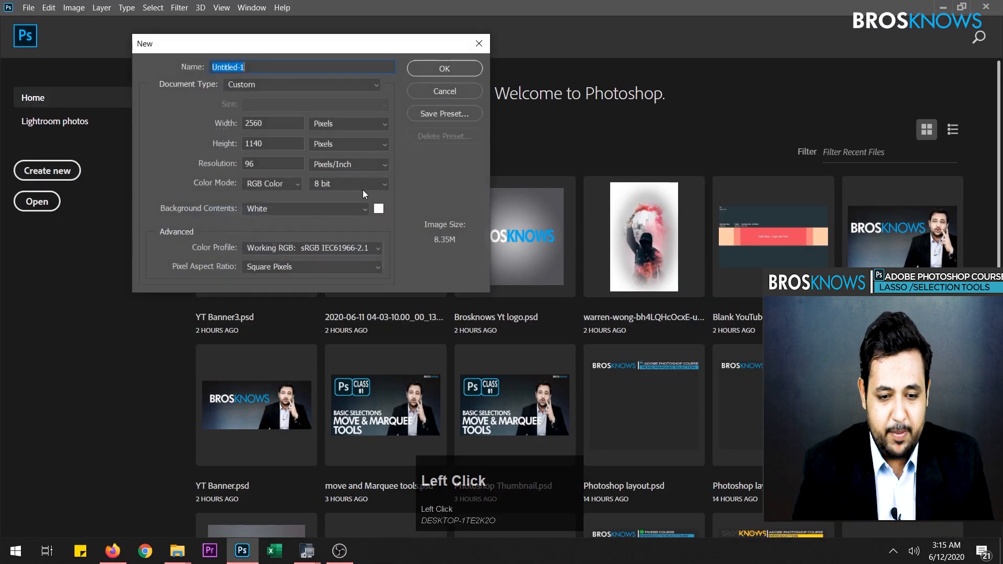
{"action": "double_click", "coordinate": [270, 126]}
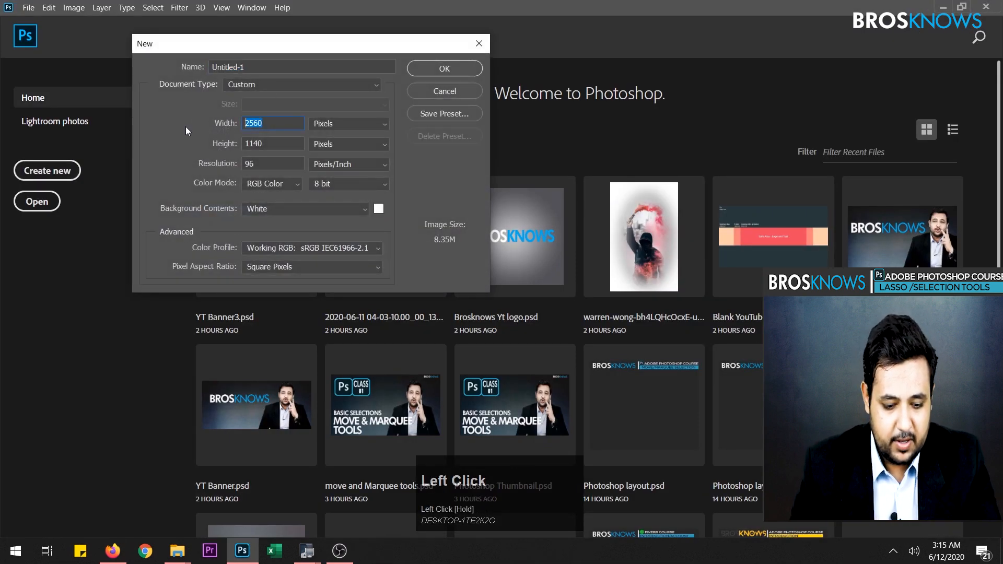
{"action": "type", "text": "19"}
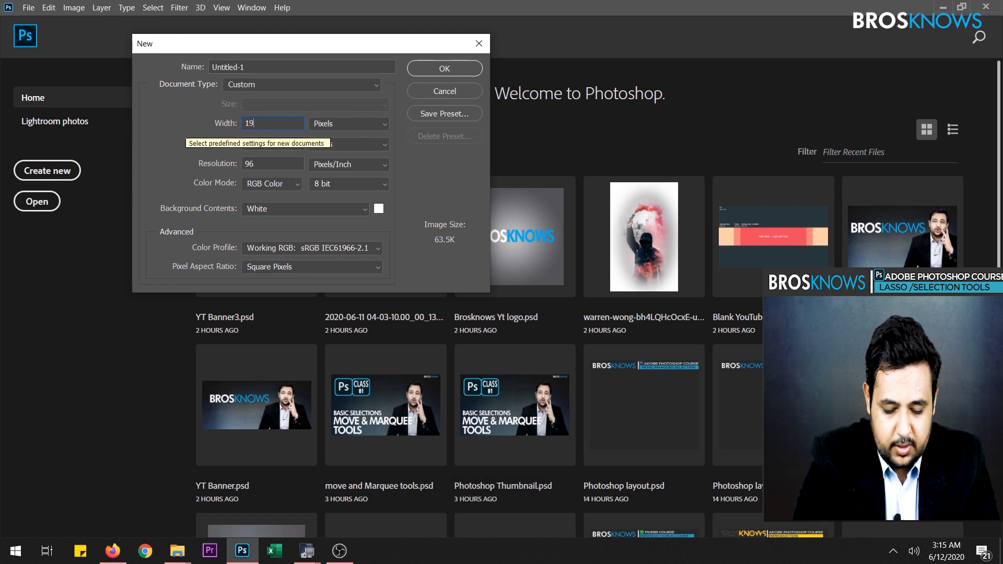
{"action": "type", "text": "20"}
{"action": "double_click", "coordinate": [271, 143]}
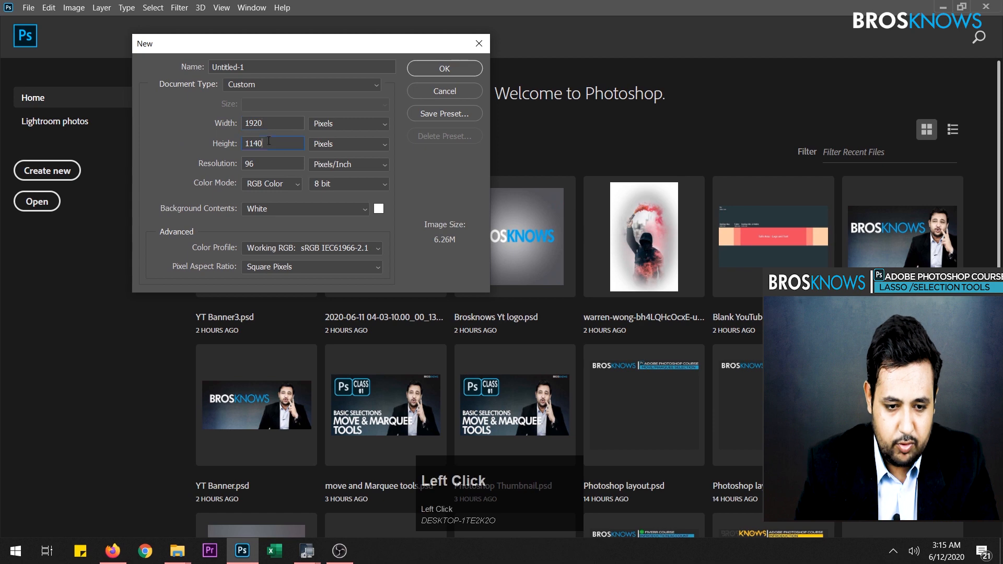
{"action": "type", "text": "1080"}
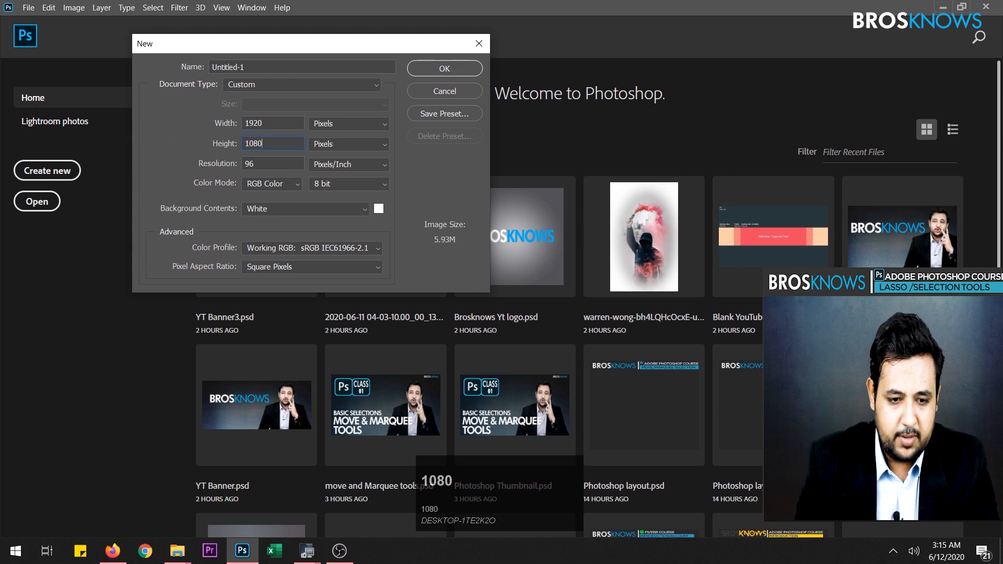
{"action": "left_click", "coordinate": [462, 68]}
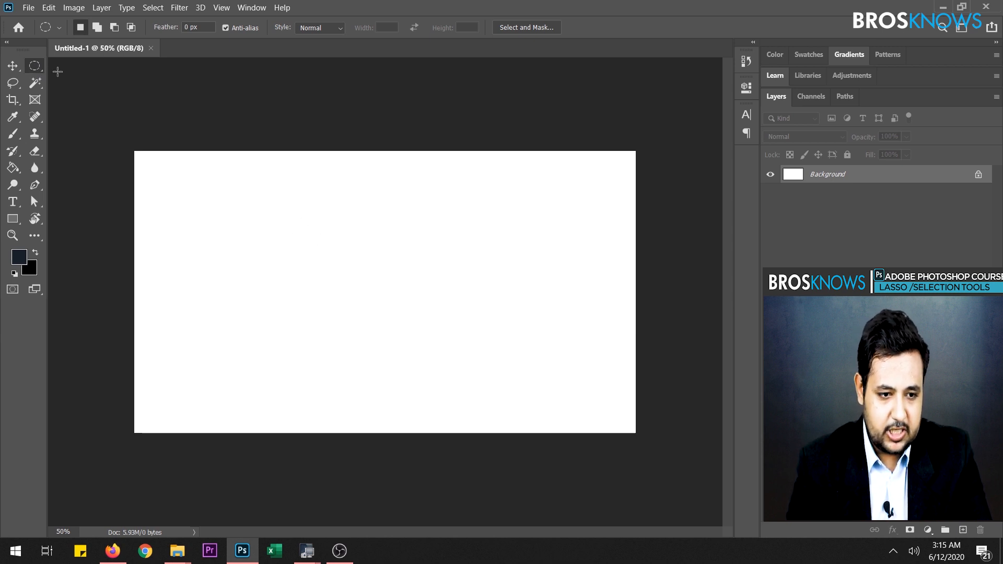
- Make a circular selection in the canvas's upper-left area, add a new layer and fill the circle with the dark foreground color
{"action": "left_click_drag", "start_coordinate": [237, 197], "coordinate": [375, 337]}
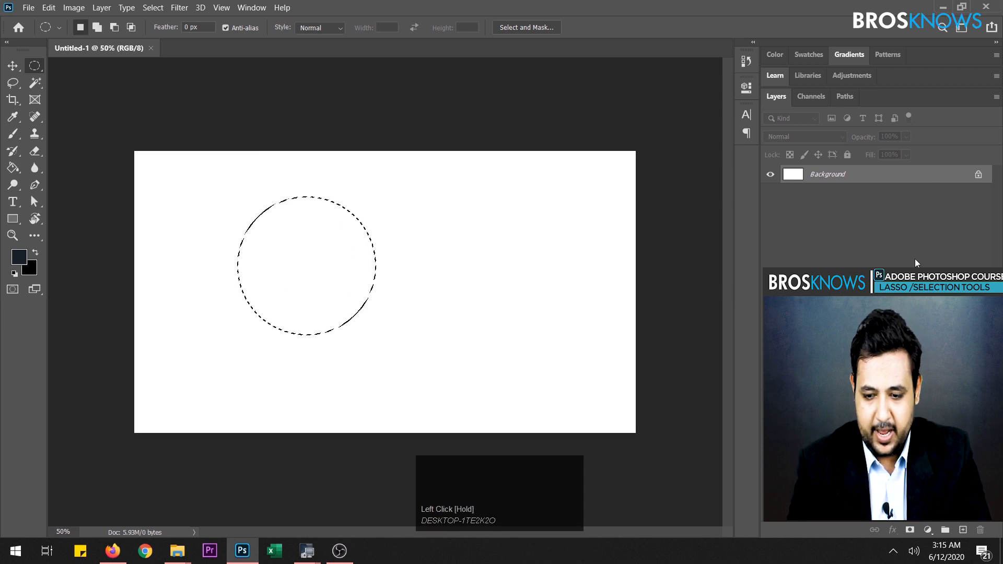
{"action": "left_click", "coordinate": [963, 530]}
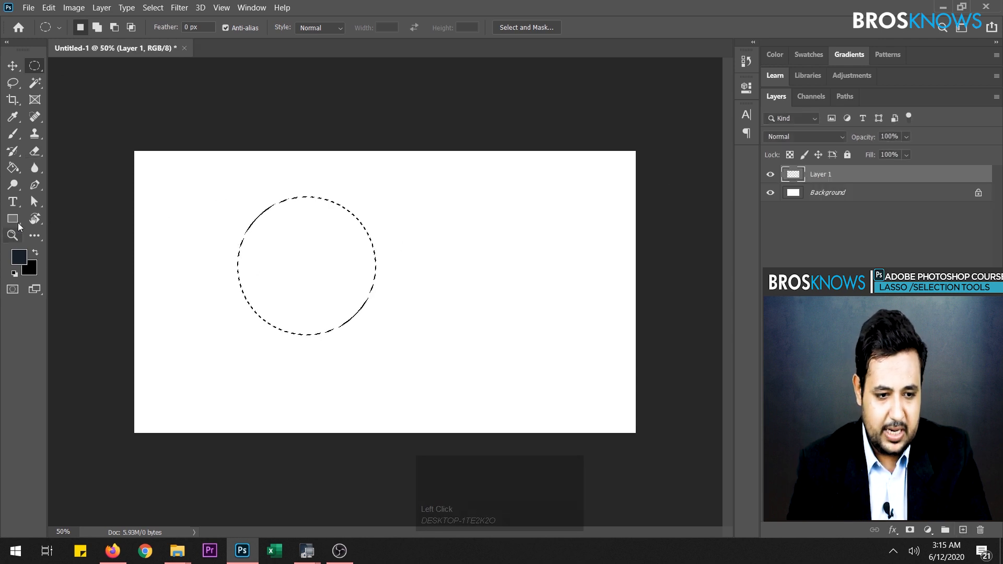
{"action": "left_click", "coordinate": [17, 172]}
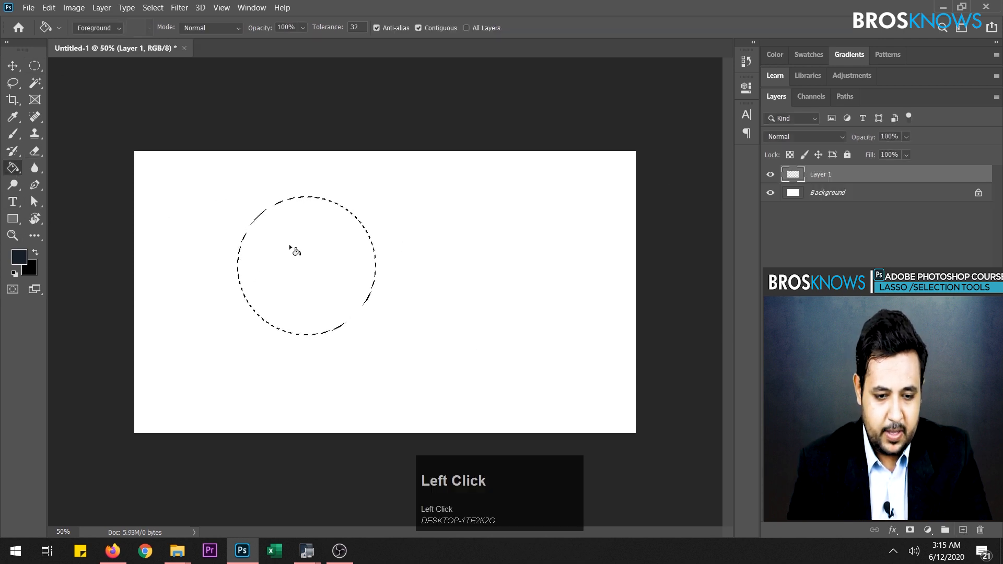
{"action": "left_click", "coordinate": [290, 247]}
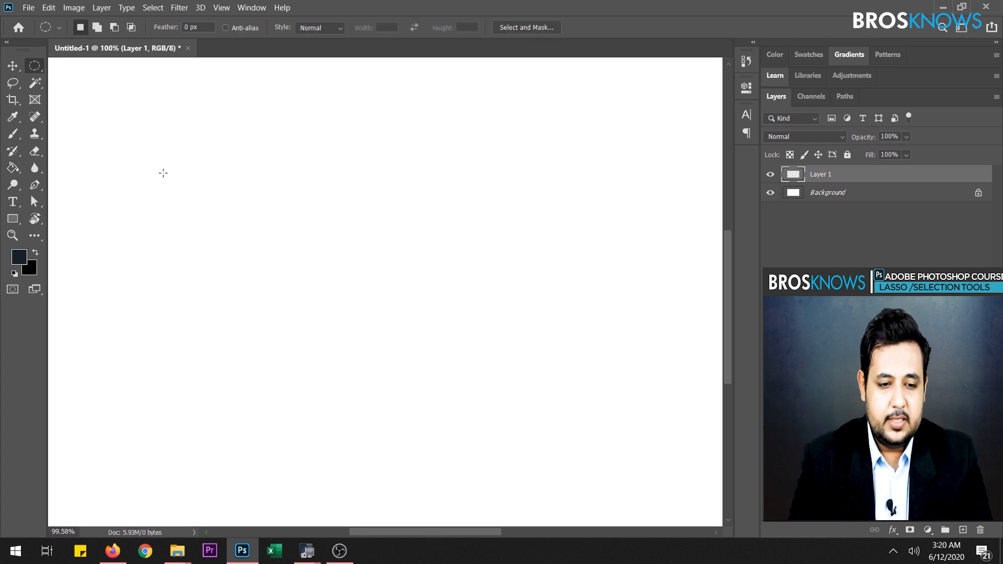
- With anti-aliasing off, select a circle on Layer 1, fill it with the dark foreground color and deselect it
{"action": "left_click_drag", "start_coordinate": [173, 158], "coordinate": [385, 367]}
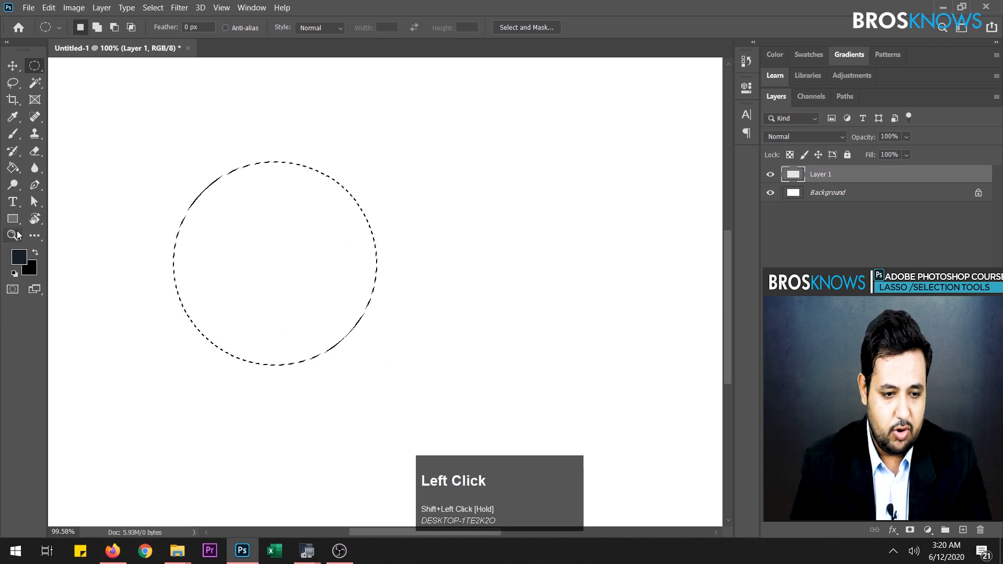
{"action": "left_click", "coordinate": [13, 167]}
{"action": "left_click", "coordinate": [312, 238]}
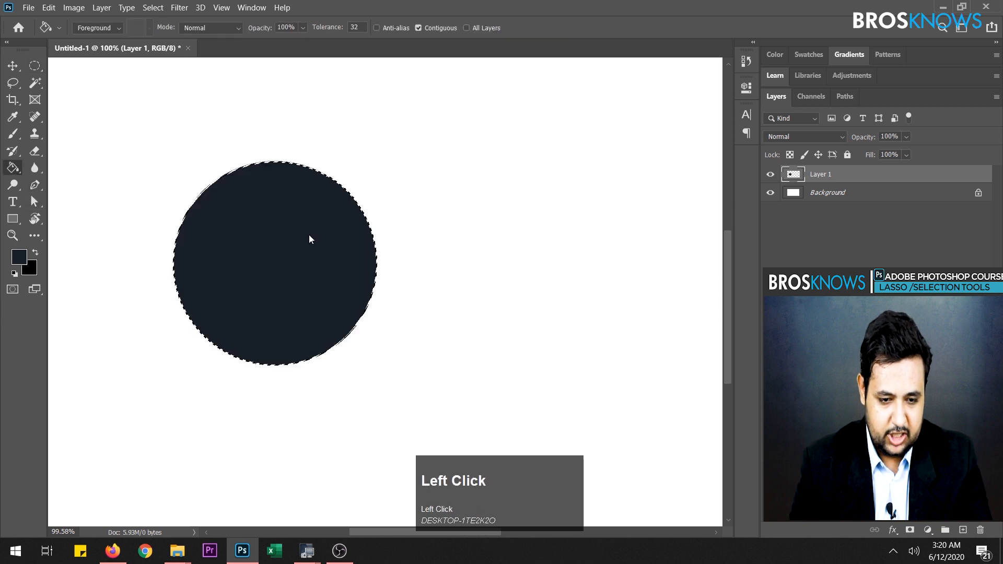
{"action": "left_click", "coordinate": [35, 66]}
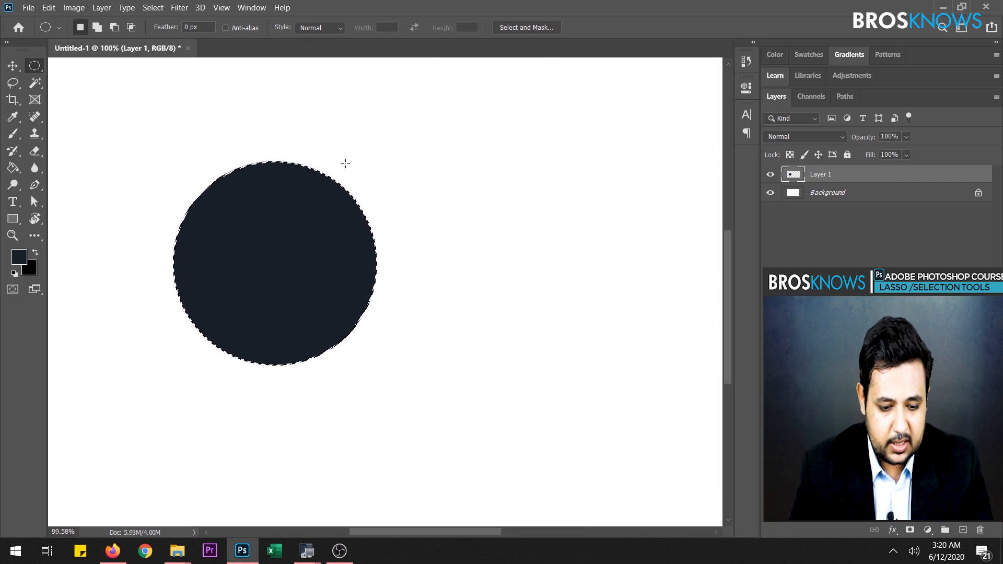
{"action": "left_click", "coordinate": [329, 157]}
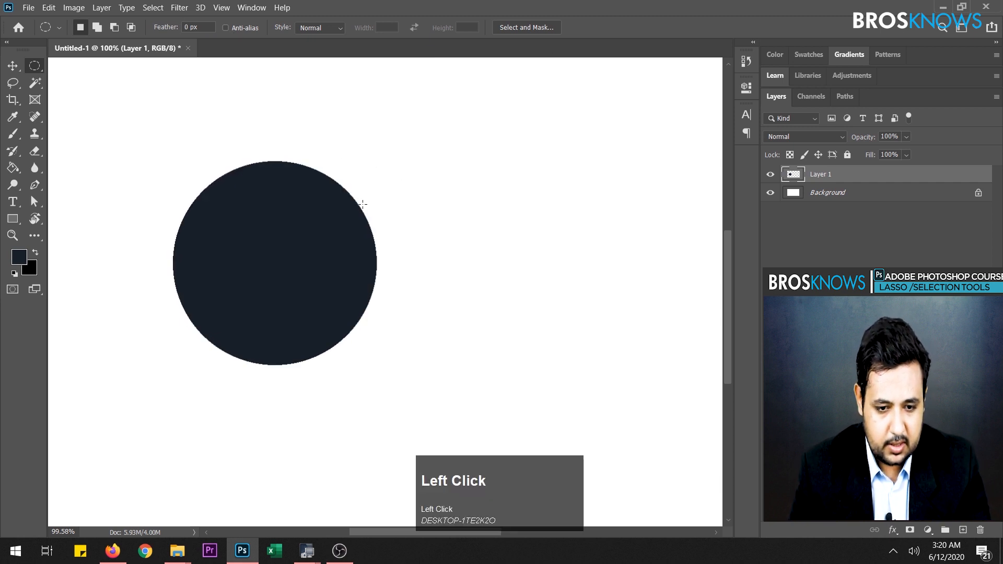
- With Anti-alias enabled for the elliptical marquee, select a second circle to the right of the first, fill it with the foreground color and deselect
{"action": "scroll", "coordinate": [386, 230], "scroll_direction": "up", "scroll_amount": 6}
{"action": "scroll", "coordinate": [230, 195], "scroll_direction": "down", "scroll_amount": 1}
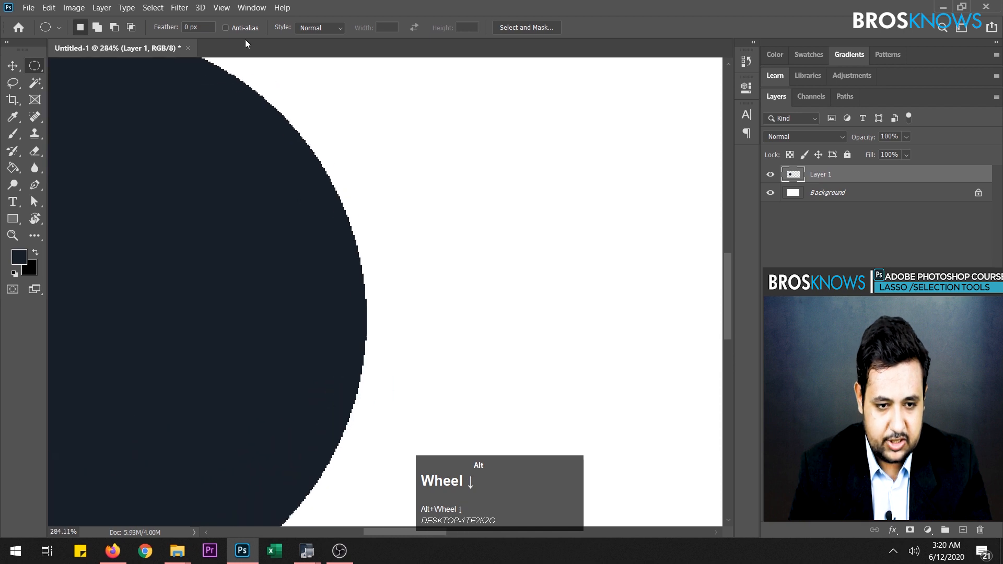
{"action": "left_click", "coordinate": [226, 28]}
{"action": "scroll", "coordinate": [387, 172], "scroll_direction": "down", "scroll_amount": 5}
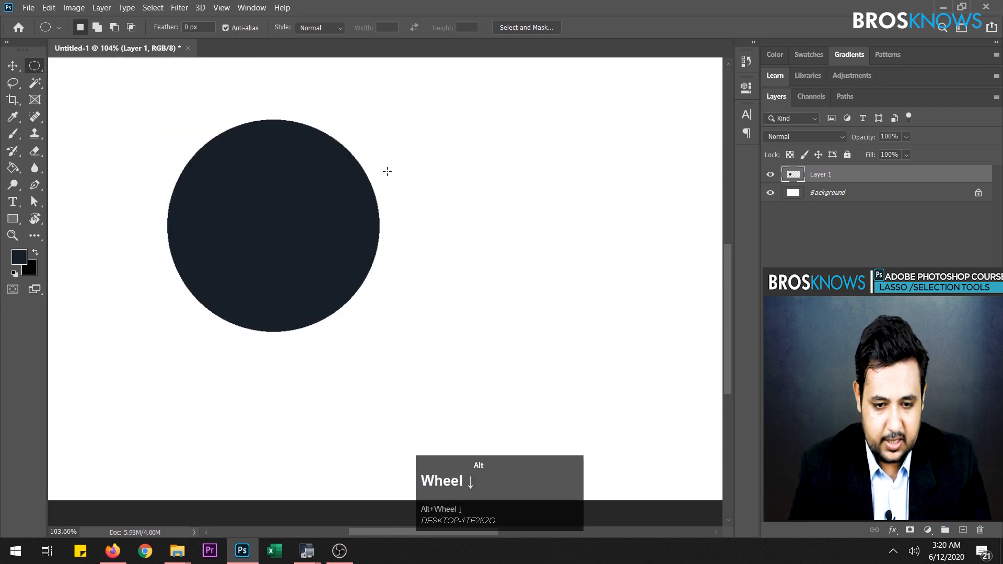
{"action": "left_click_drag", "start_coordinate": [427, 143], "coordinate": [612, 365]}
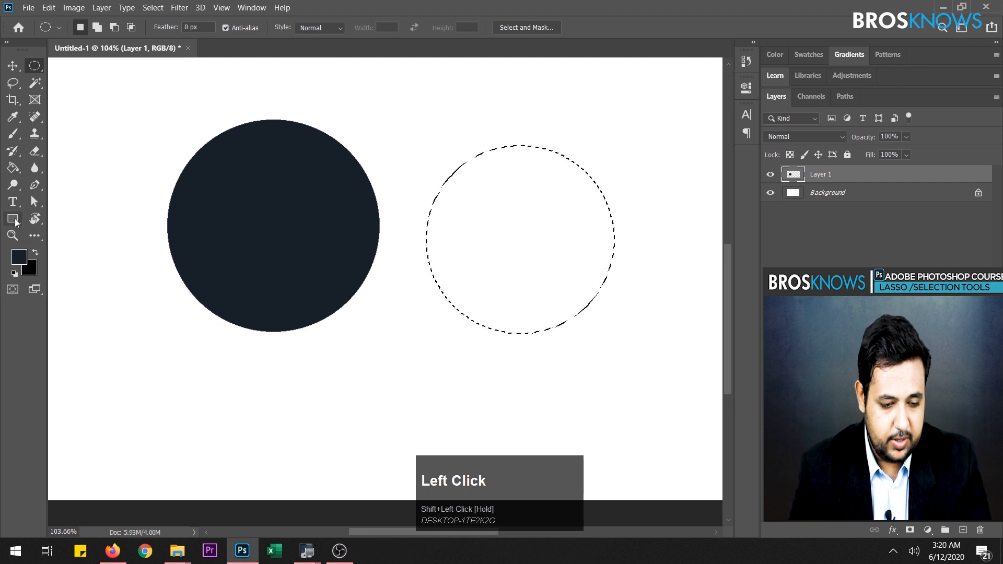
{"action": "left_click", "coordinate": [13, 167]}
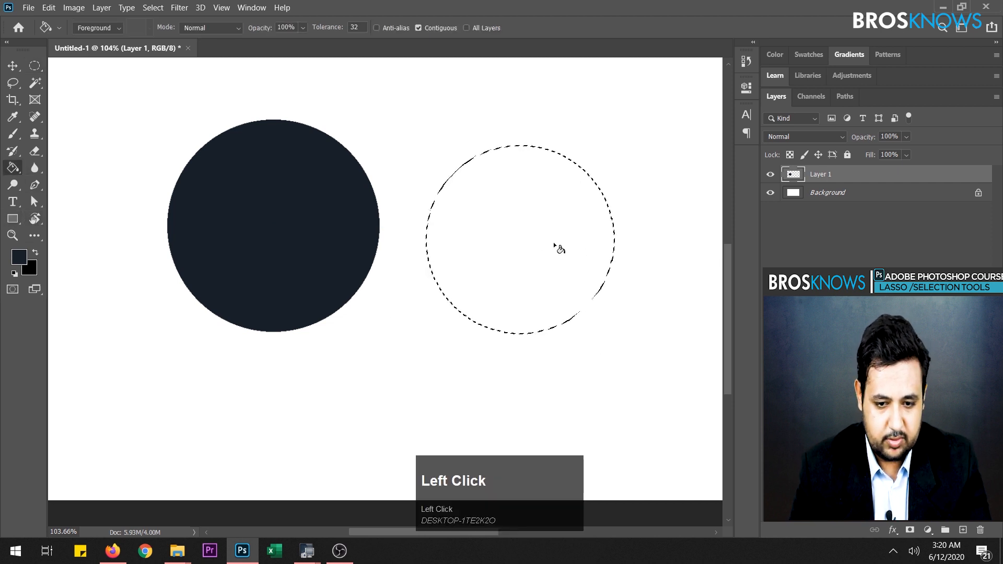
{"action": "left_click", "coordinate": [533, 248]}
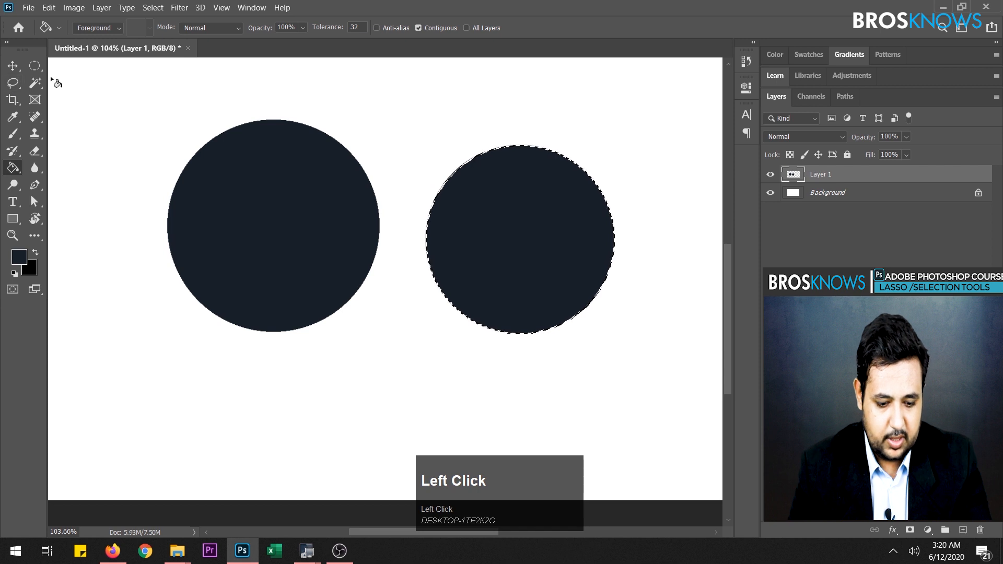
{"action": "key", "text": "ctrl+d"}
- Compare the edge pixels of the two circles up close to examine the effect of anti-aliasing
{"action": "scroll", "coordinate": [389, 277], "scroll_direction": "up", "scroll_amount": 8}
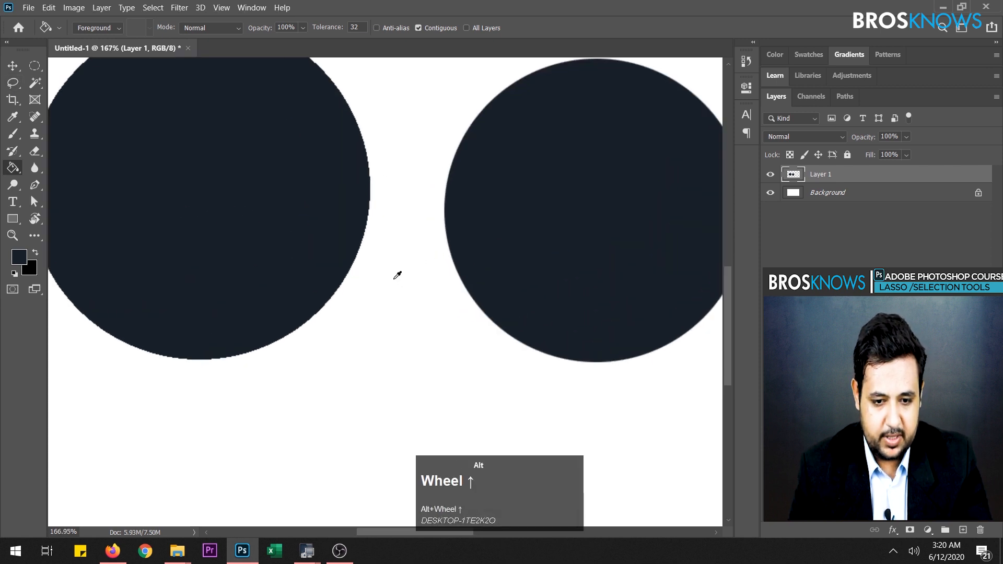
{"action": "scroll", "coordinate": [275, 217], "scroll_direction": "up", "scroll_amount": 3}
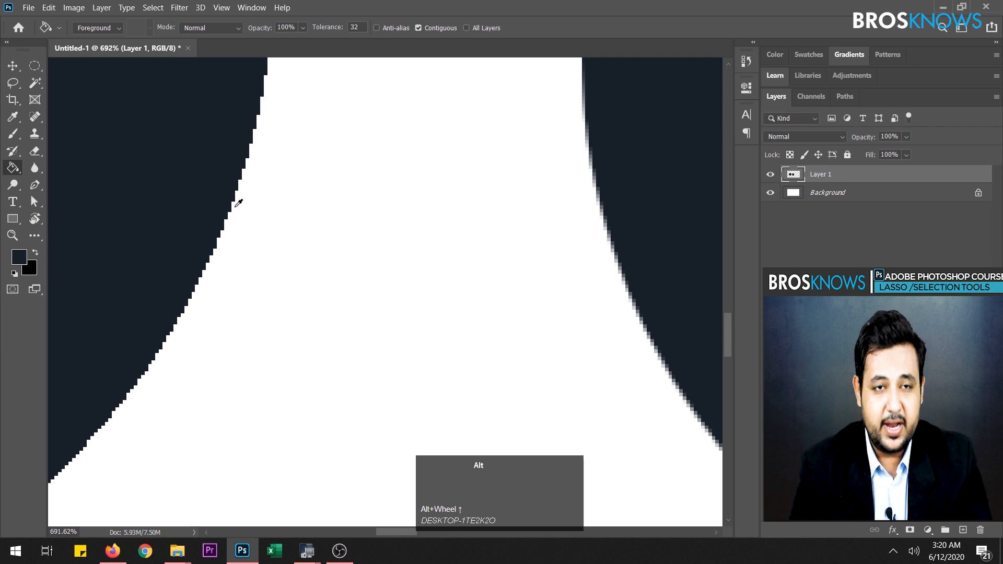
{"action": "scroll", "coordinate": [638, 213], "scroll_direction": "up", "scroll_amount": 4}
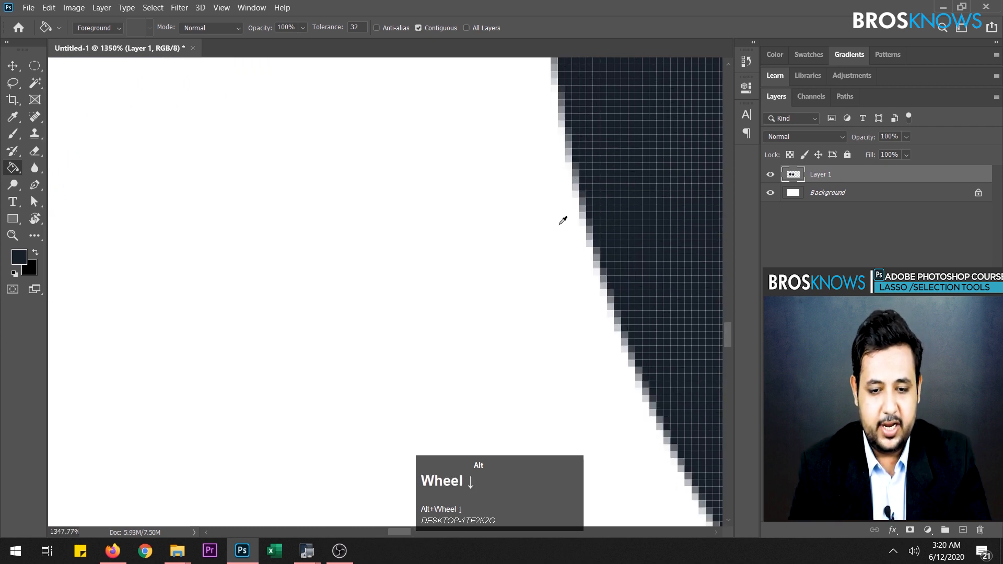
{"action": "scroll", "coordinate": [588, 218], "scroll_direction": "down", "scroll_amount": 6}
{"action": "scroll", "coordinate": [593, 206], "scroll_direction": "up", "scroll_amount": 6}
{"action": "scroll", "coordinate": [585, 146], "scroll_direction": "down", "scroll_amount": 10}
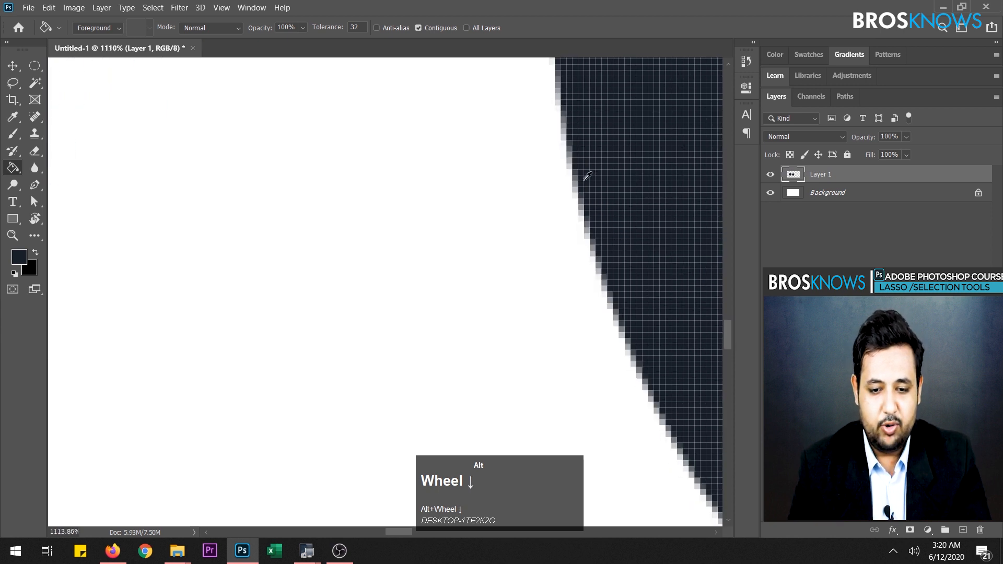
{"action": "scroll", "coordinate": [542, 168], "scroll_direction": "down", "scroll_amount": 2}
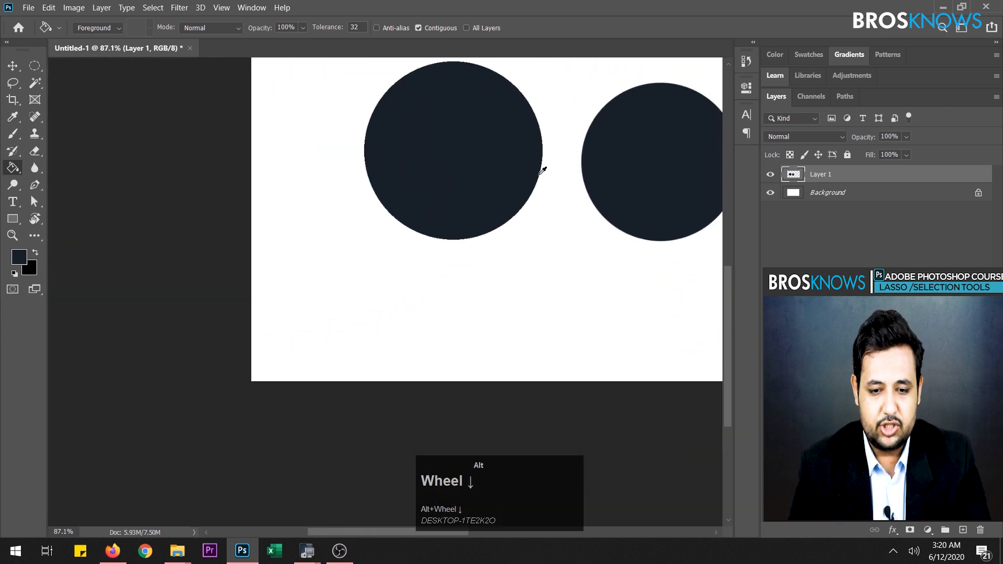
- Delete Layer 1 with its two filled circles, leaving only the blank Background layer
{"action": "scroll", "coordinate": [539, 167], "scroll_direction": "up", "scroll_amount": 1}
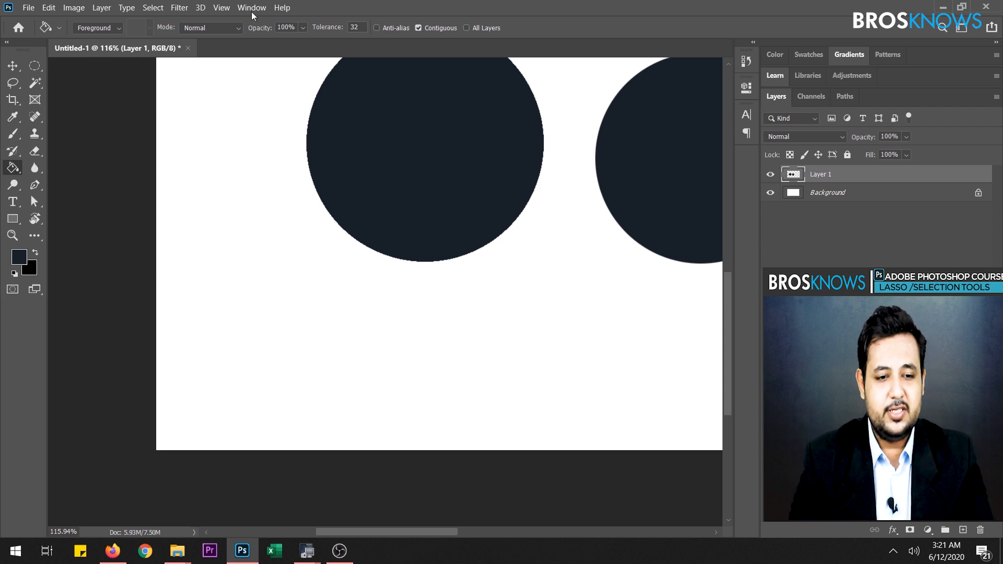
{"action": "left_click", "coordinate": [35, 68]}
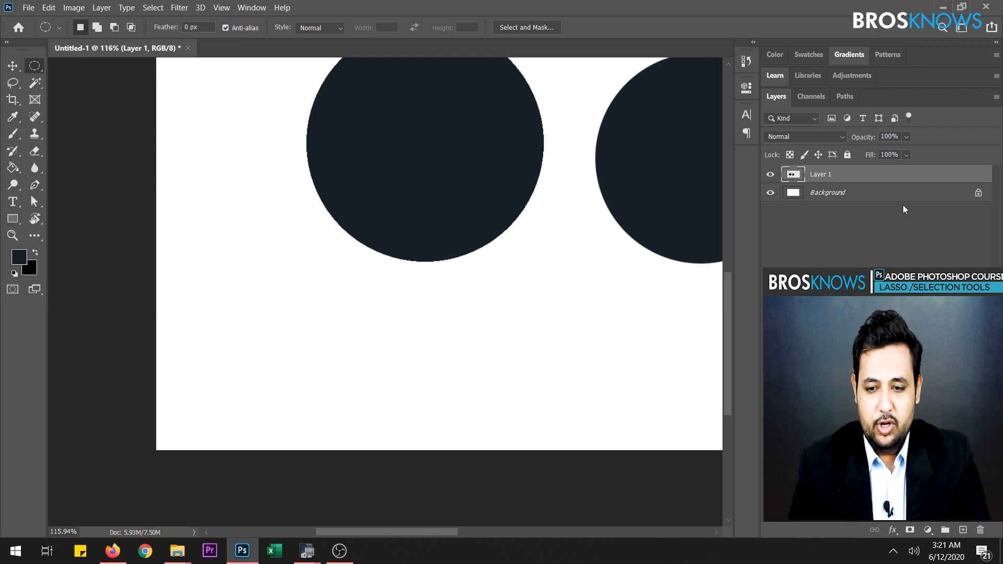
{"action": "left_click", "coordinate": [903, 177]}
{"action": "left_click_drag", "start_coordinate": [903, 178], "coordinate": [979, 529]}
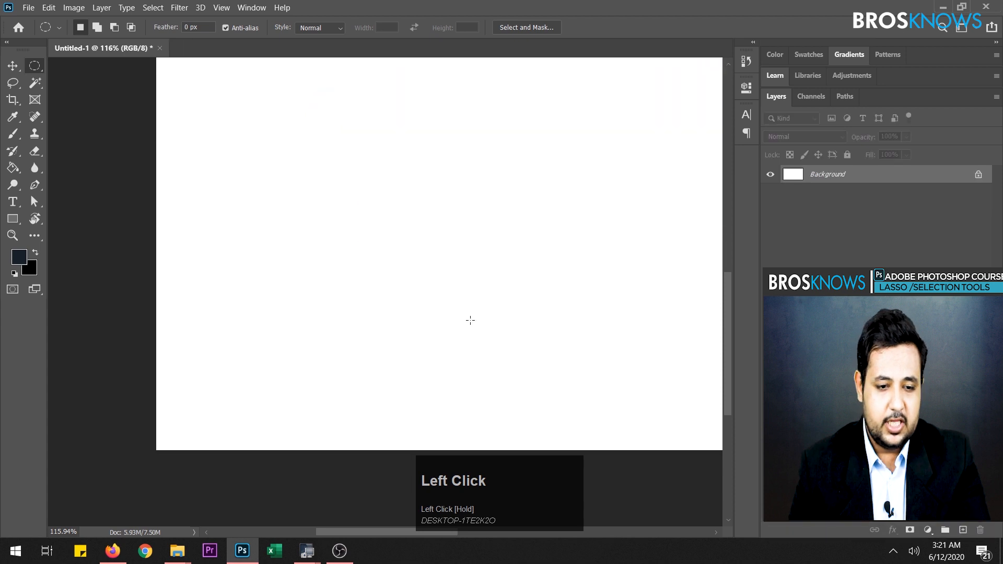
{"action": "scroll", "coordinate": [573, 316], "scroll_direction": "up", "scroll_amount": 1}
{"action": "scroll", "coordinate": [372, 409], "scroll_direction": "down", "scroll_amount": 3}
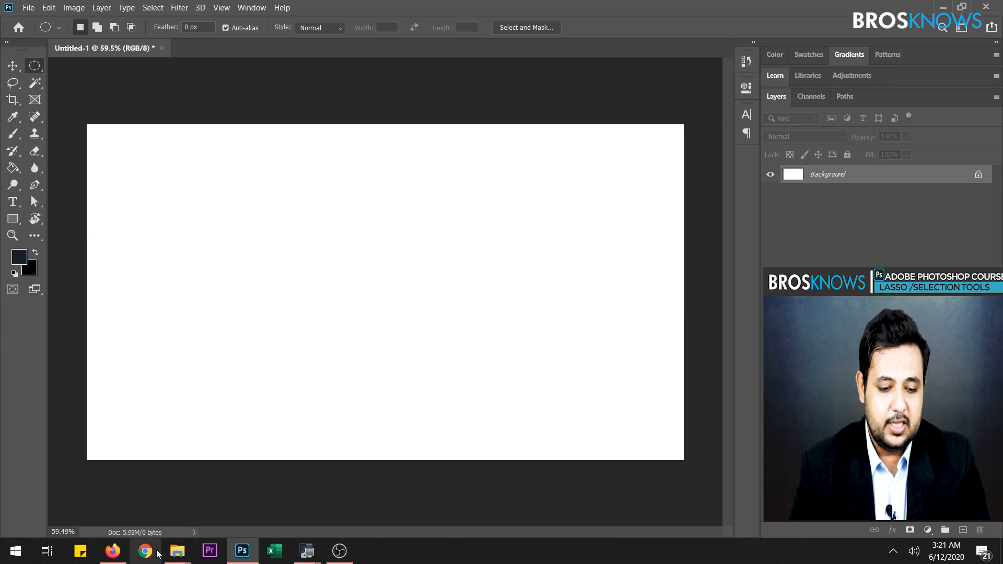
- Switch to File Explorer, open the Wonder Woman lasso photo to view it, and return to Photoshop
{"action": "left_click", "coordinate": [177, 551]}
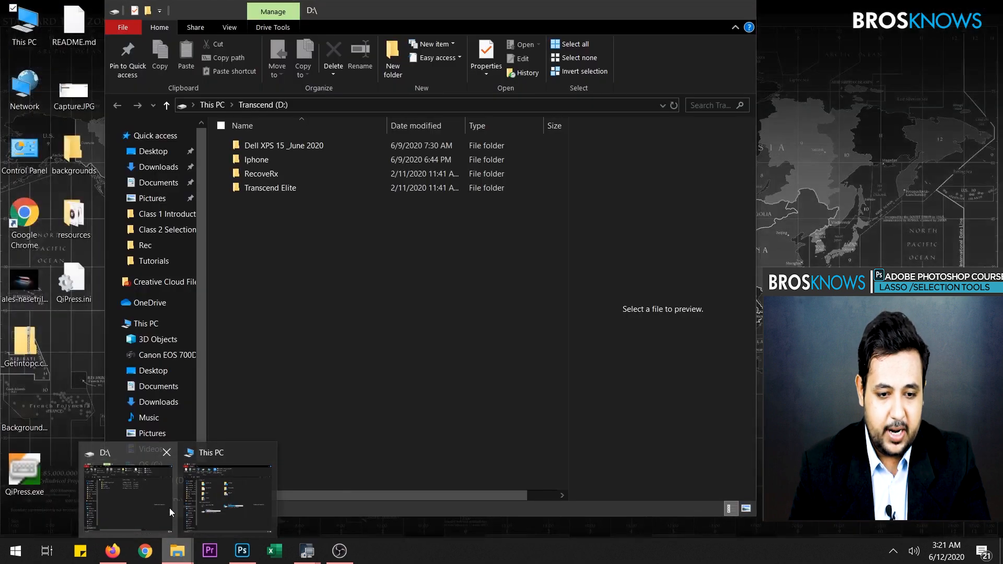
{"action": "left_click", "coordinate": [169, 508]}
{"action": "double_click", "coordinate": [393, 162]}
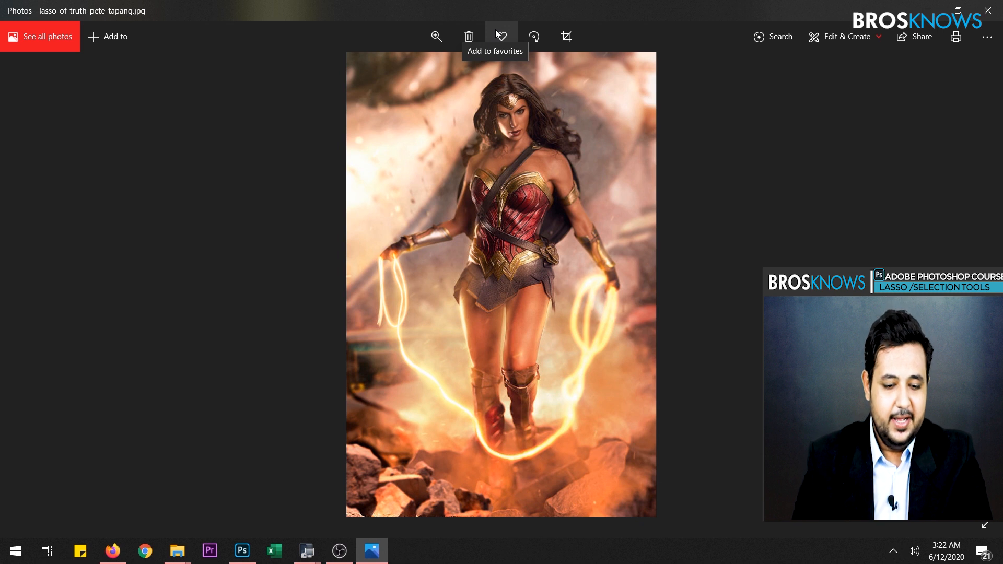
{"action": "left_click", "coordinate": [242, 549]}
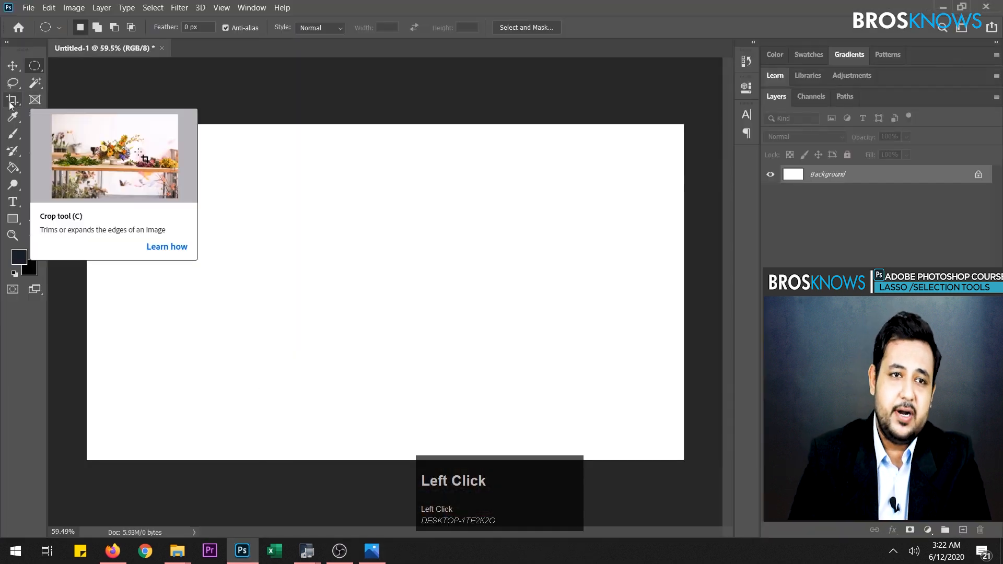
- Draw a freehand Lasso selection left of the canvas centre, and replace it with a second curved freehand selection right of the centre
{"action": "left_click", "coordinate": [13, 83]}
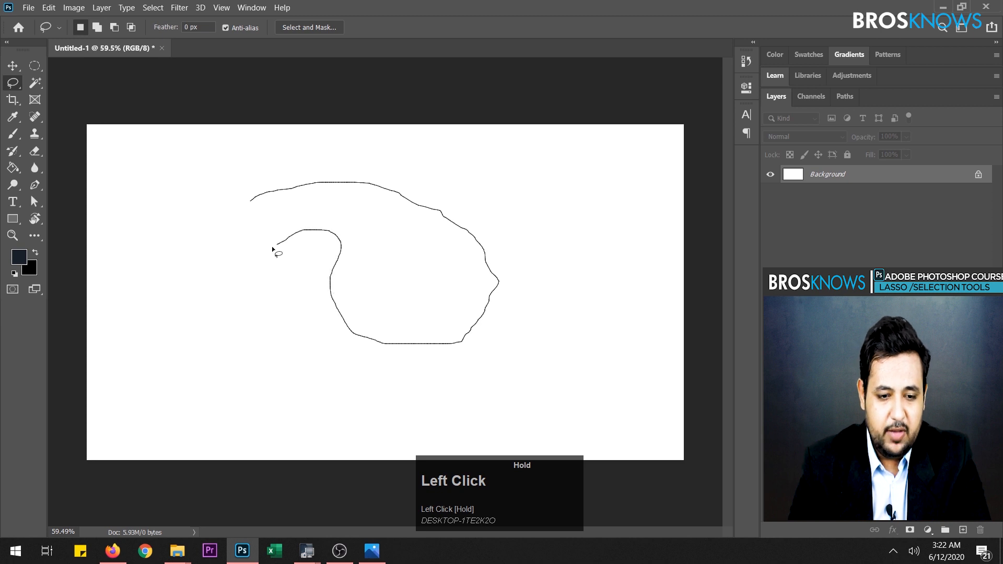
{"action": "left_click_drag", "start_coordinate": [254, 199], "coordinate": [252, 198]}
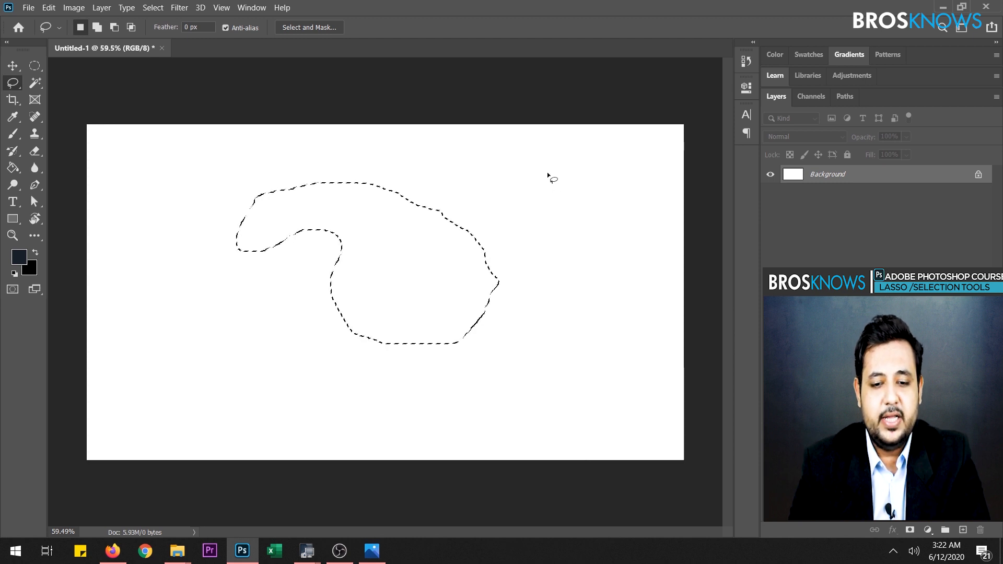
{"action": "mouse_move", "coordinate": [547, 173]}
{"action": "left_mouse_down"}
{"action": "mouse_move", "coordinate": [568, 194]}
{"action": "mouse_move", "coordinate": [584, 250]}
{"action": "left_mouse_up"}
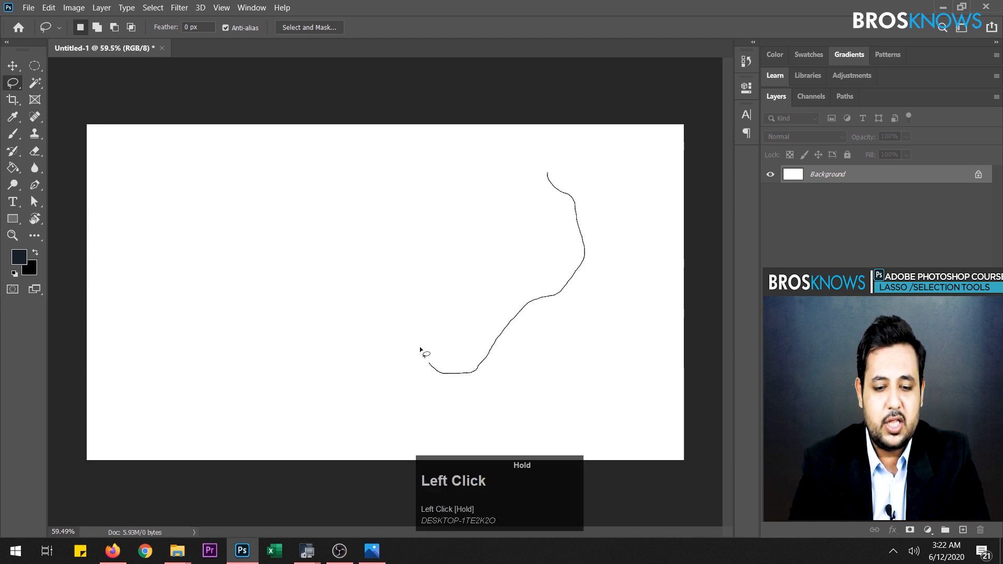
{"action": "left_click_drag", "start_coordinate": [434, 260], "coordinate": [485, 240]}
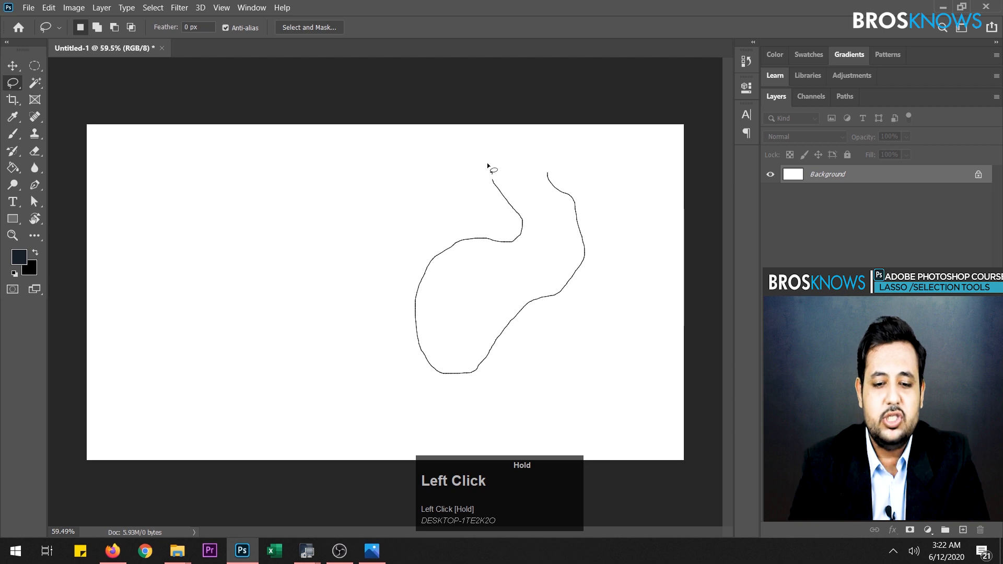
{"action": "left_click_drag", "start_coordinate": [553, 180], "coordinate": [548, 175]}
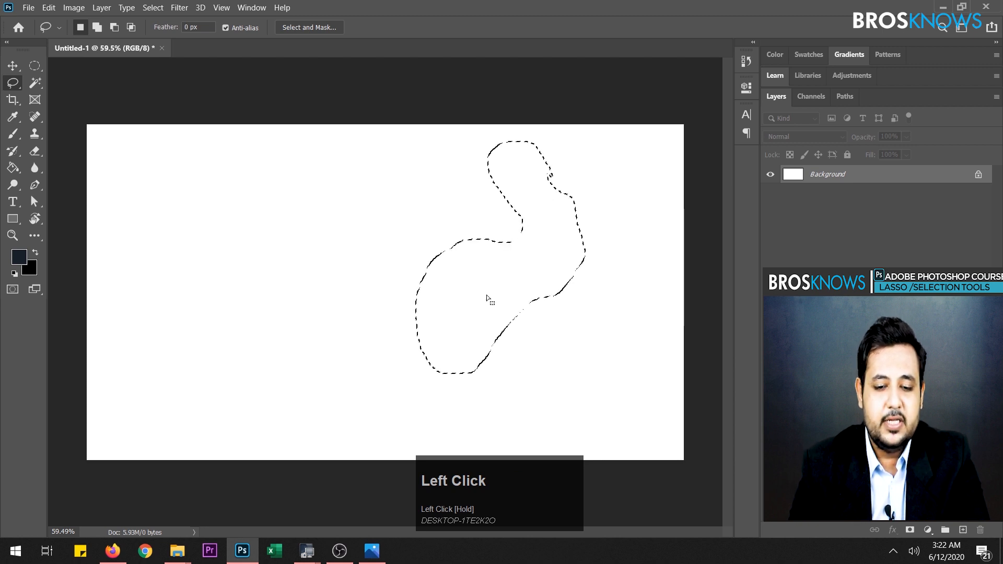
- Fill the freehand selection with the dark foreground color on a new layer and deselect it
{"action": "left_click", "coordinate": [12, 167]}
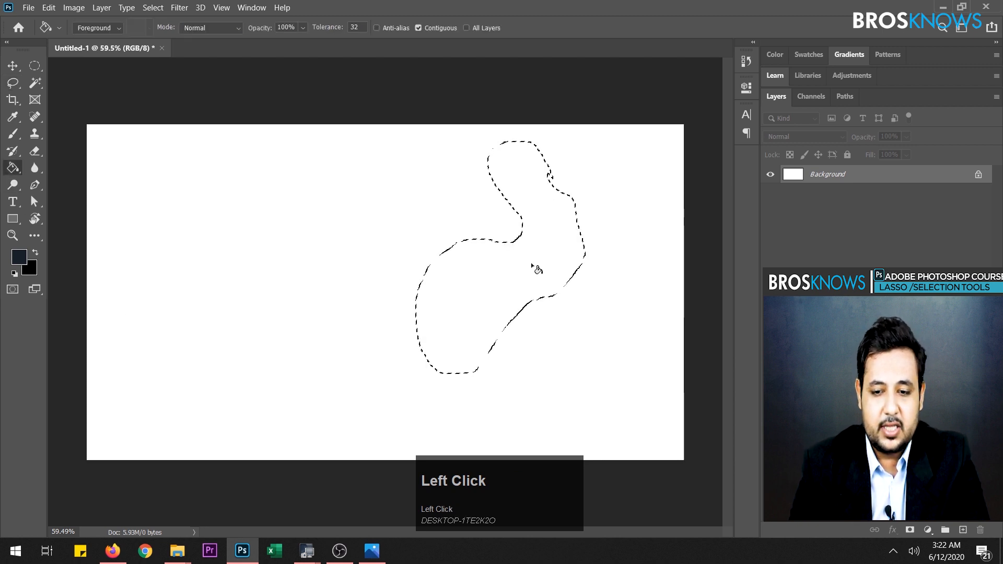
{"action": "left_click", "coordinate": [963, 530]}
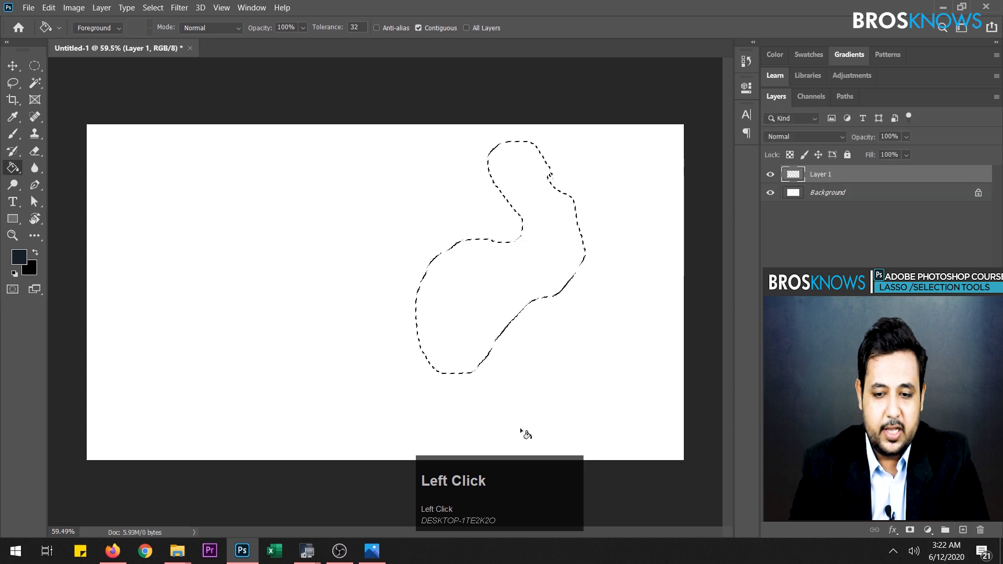
{"action": "left_click", "coordinate": [477, 295]}
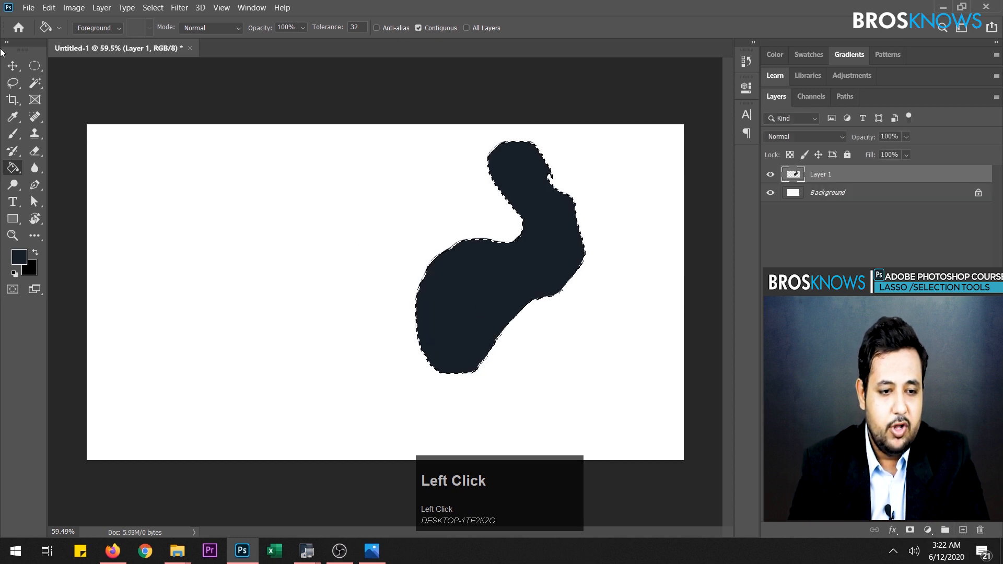
{"action": "key", "text": "ctrl+d"}
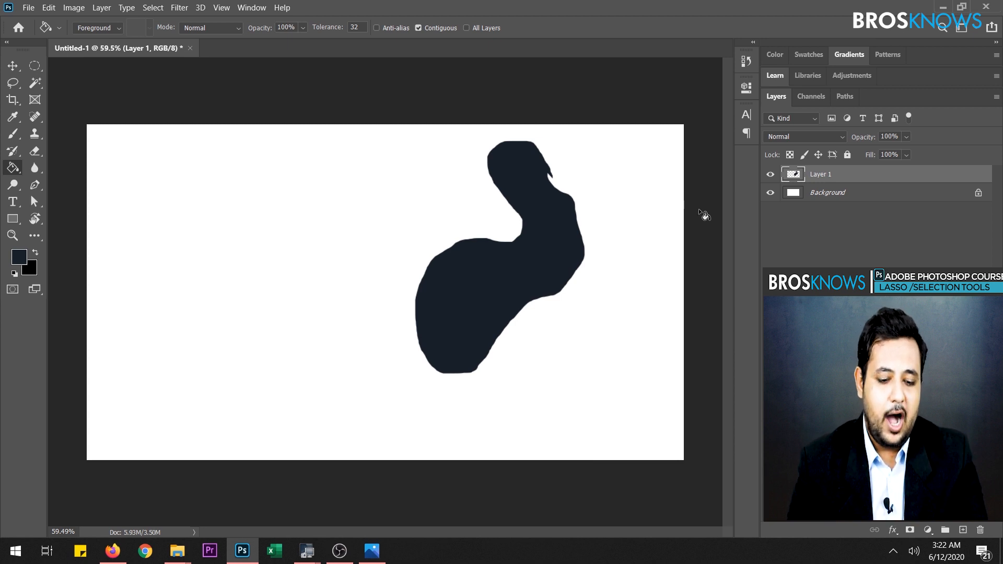
- Undo the deselection, delete the layer holding the filled freehand shape and clear the selection
{"action": "key", "text": "ctrl+z"}
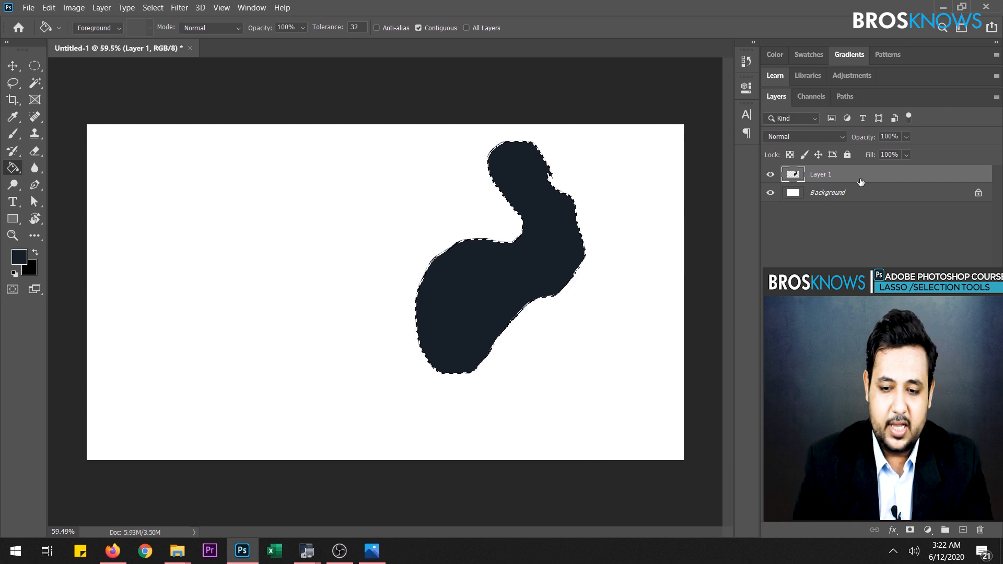
{"action": "left_click_drag", "start_coordinate": [861, 182], "coordinate": [979, 530]}
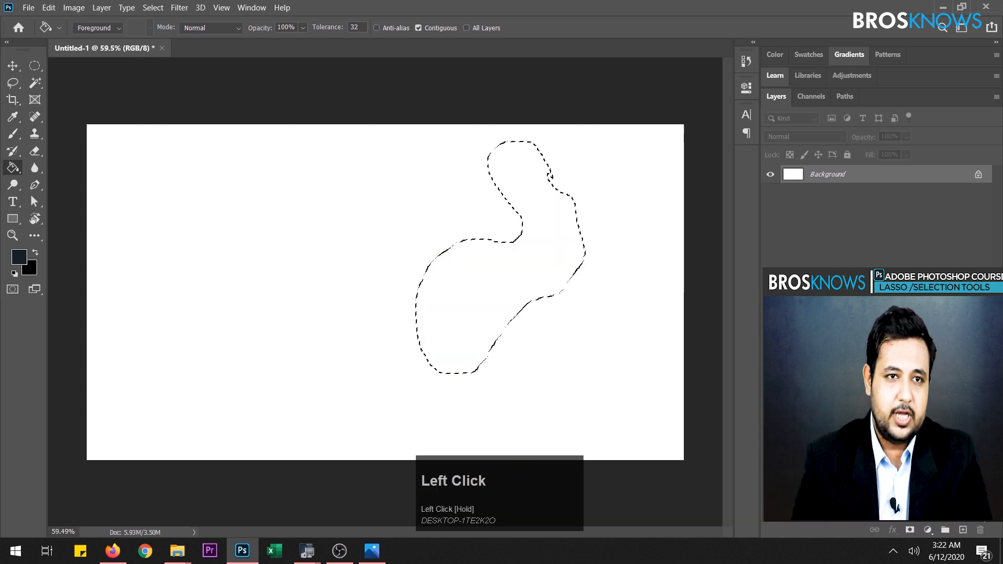
{"action": "key", "text": "ctrl"}
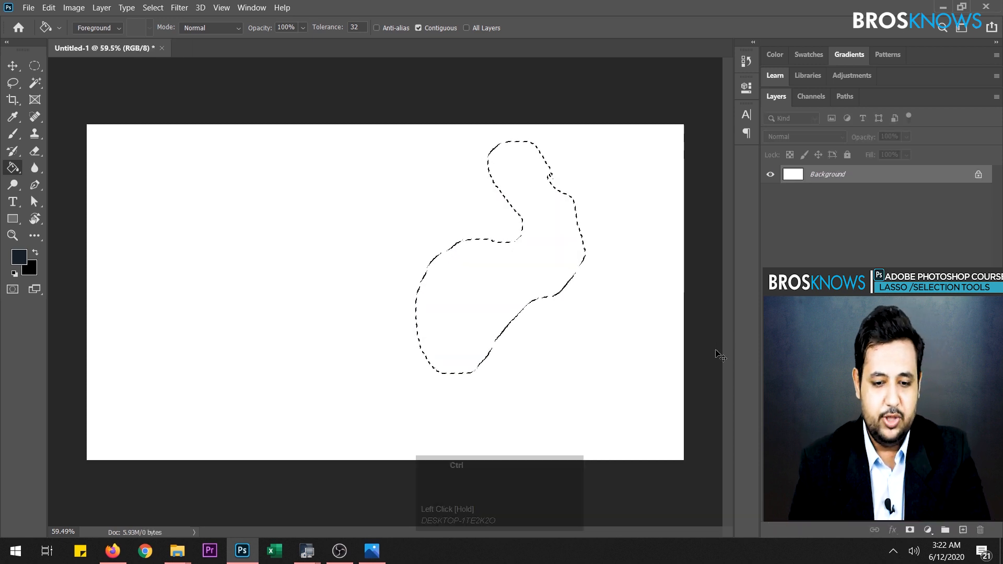
{"action": "key", "text": "ctrl+d"}
- With the Polygonal Lasso tool, draw a closed parallelogram-shaped selection in the upper middle of the canvas
{"action": "left_click_drag", "start_coordinate": [21, 89], "coordinate": [19, 91]}
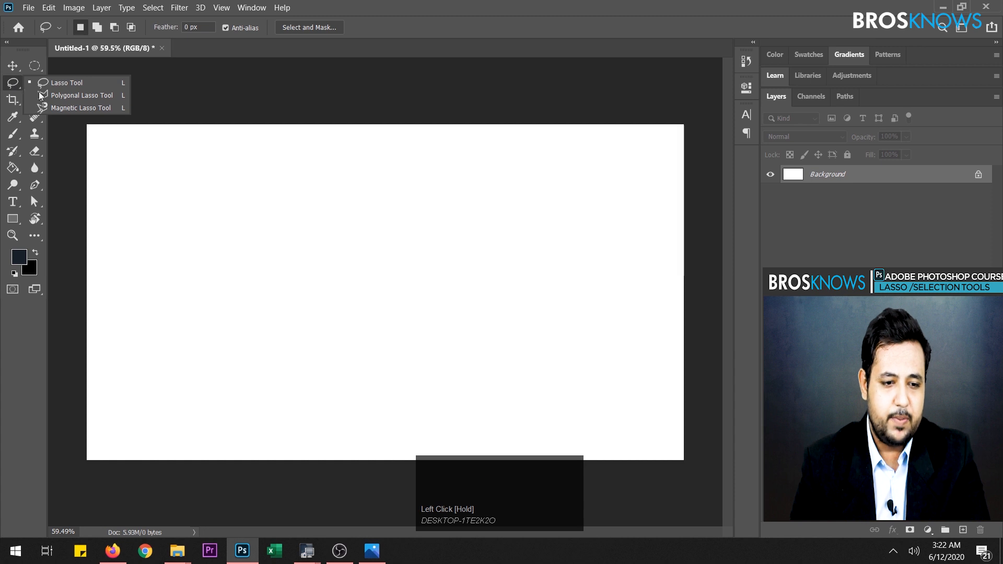
{"action": "left_click", "coordinate": [80, 96]}
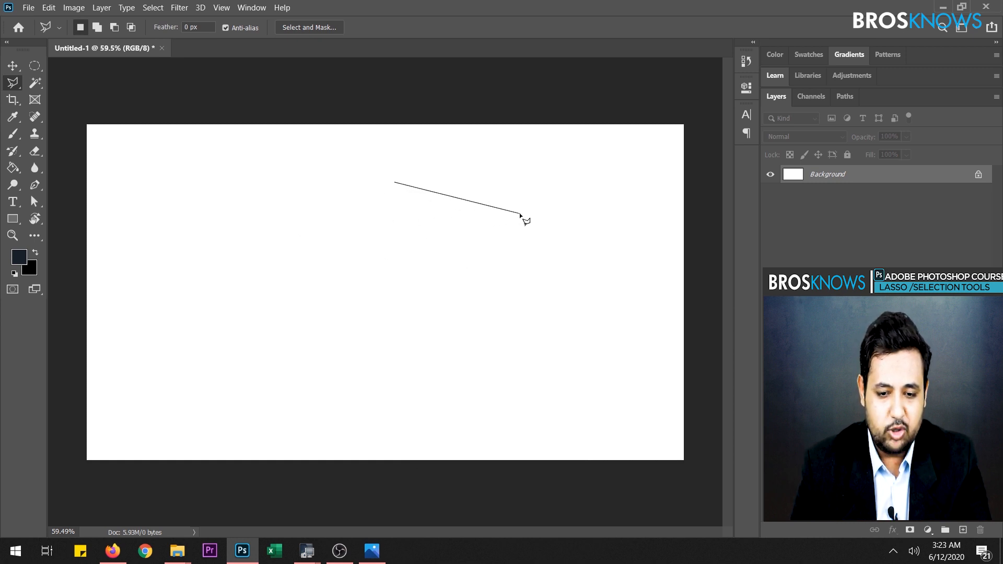
{"action": "left_click", "coordinate": [520, 215]}
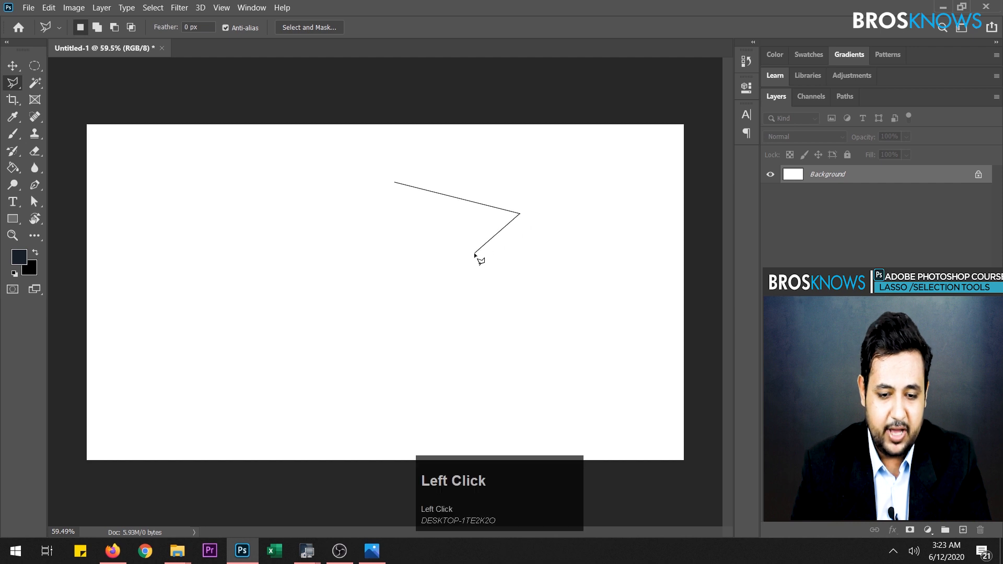
{"action": "left_click", "coordinate": [415, 302]}
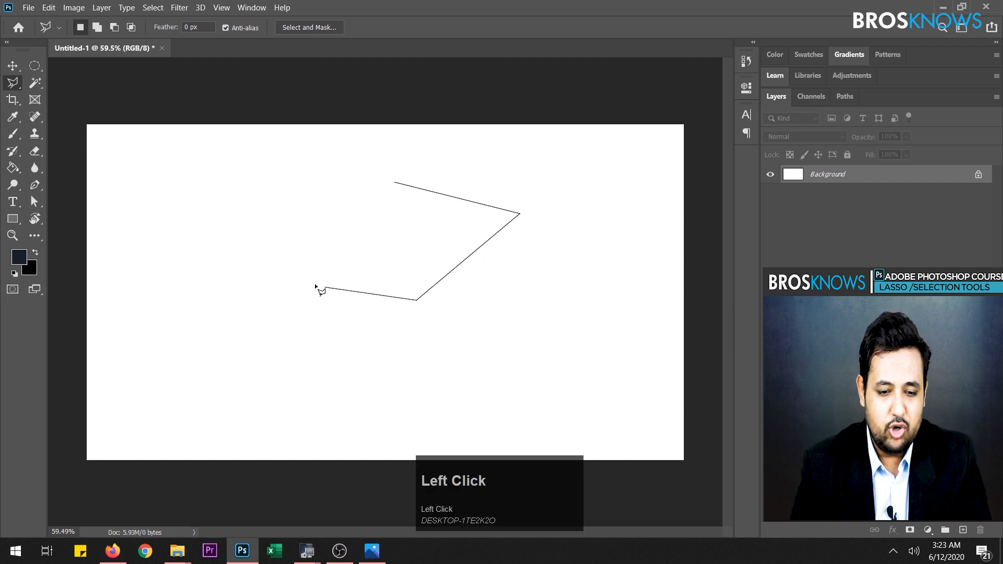
{"action": "left_click", "coordinate": [278, 272]}
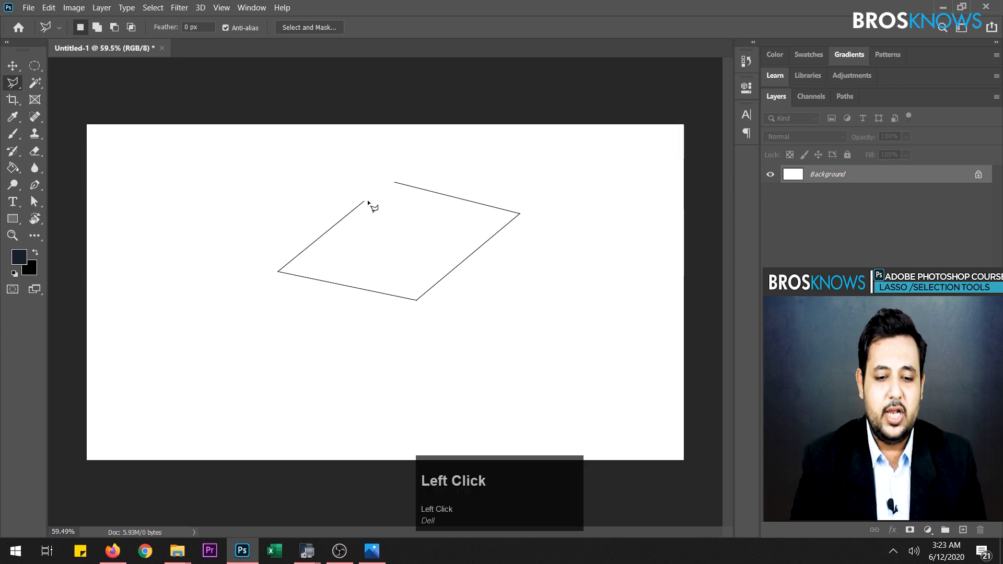
{"action": "left_click", "coordinate": [393, 182]}
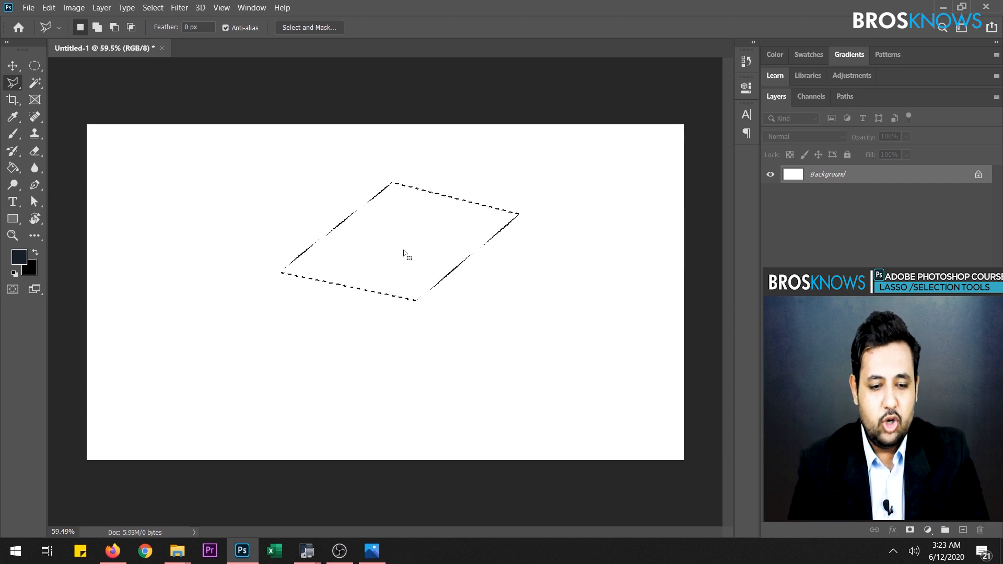
- Fill the parallelogram selection with the dark foreground color and deselect it, and undo both the deselection and the fill
{"action": "left_click", "coordinate": [13, 167]}
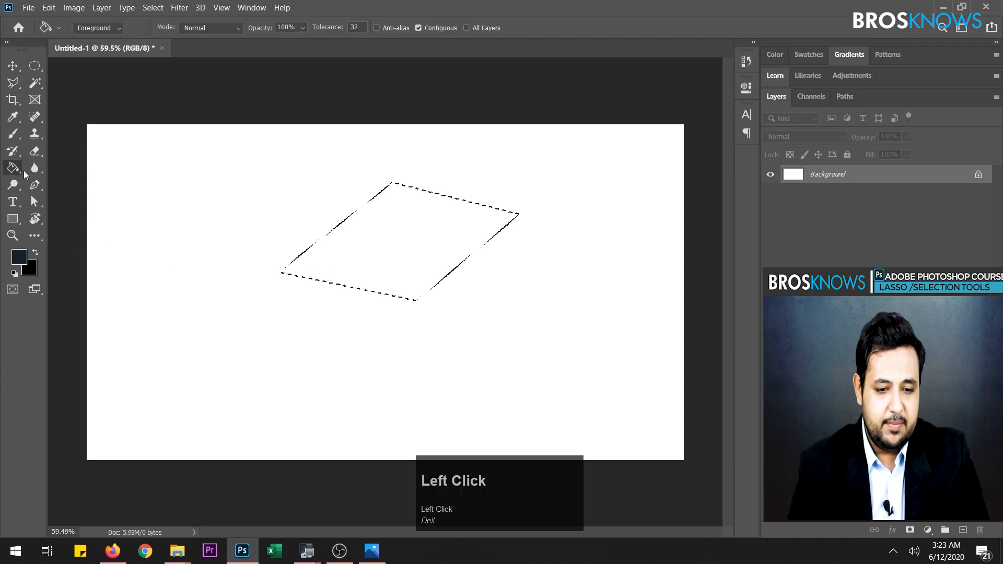
{"action": "left_click", "coordinate": [441, 244]}
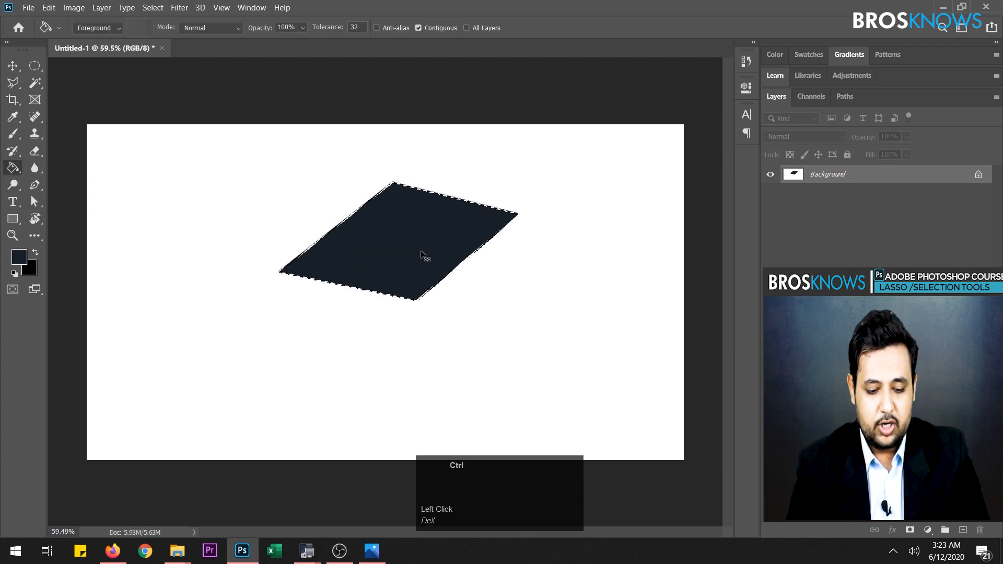
{"action": "key", "text": "ctrl+d"}
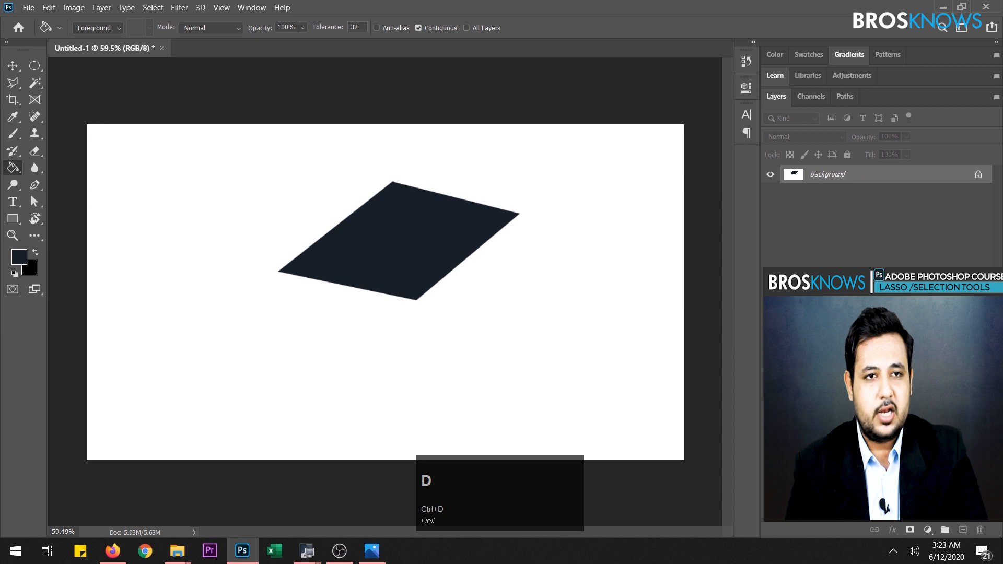
{"action": "key", "text": "ctrl+z"}
{"action": "key", "text": "ctrl+z"}
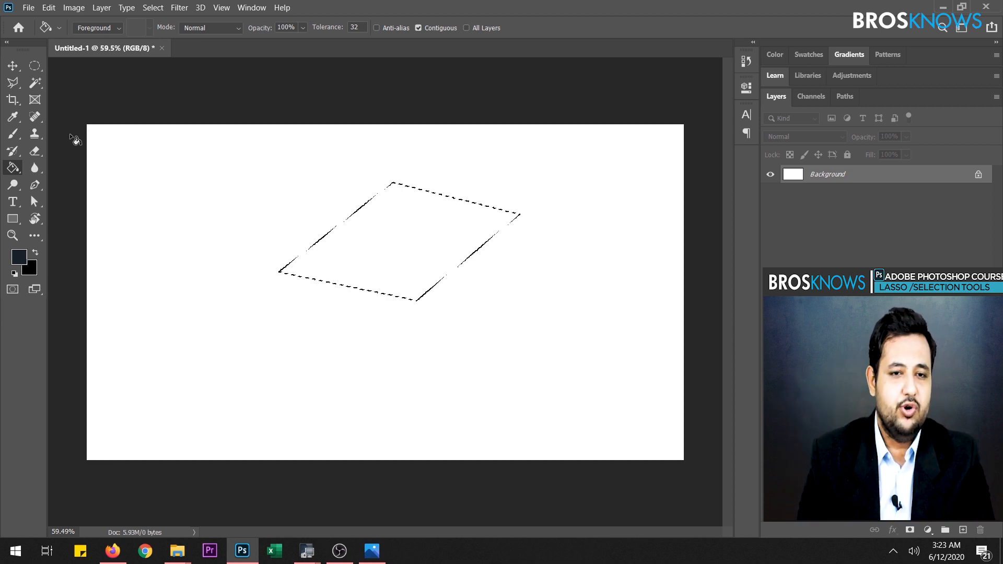
- Clear the parallelogram selection from the blank Background layer
{"action": "left_click", "coordinate": [259, 203]}
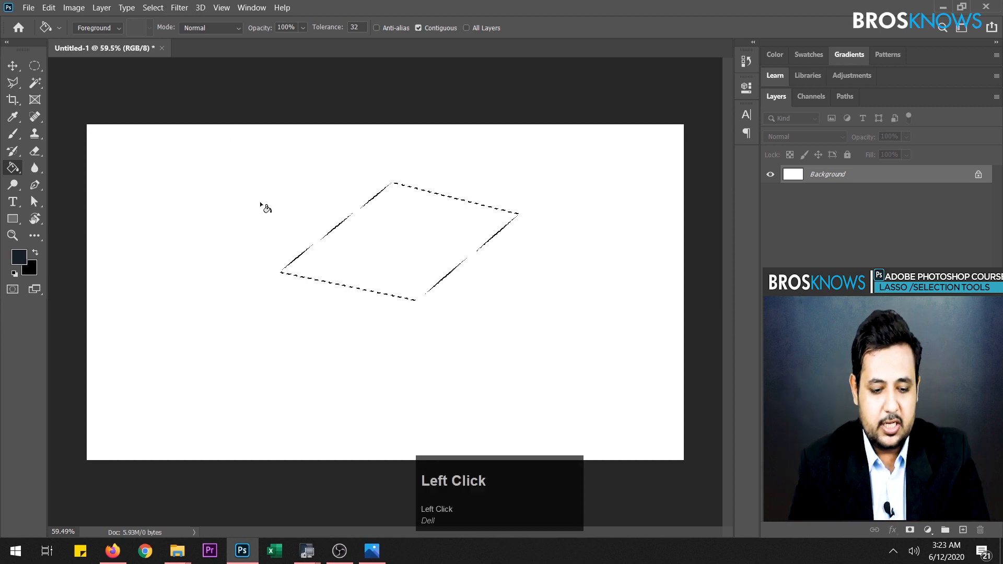
{"action": "left_click", "coordinate": [14, 66]}
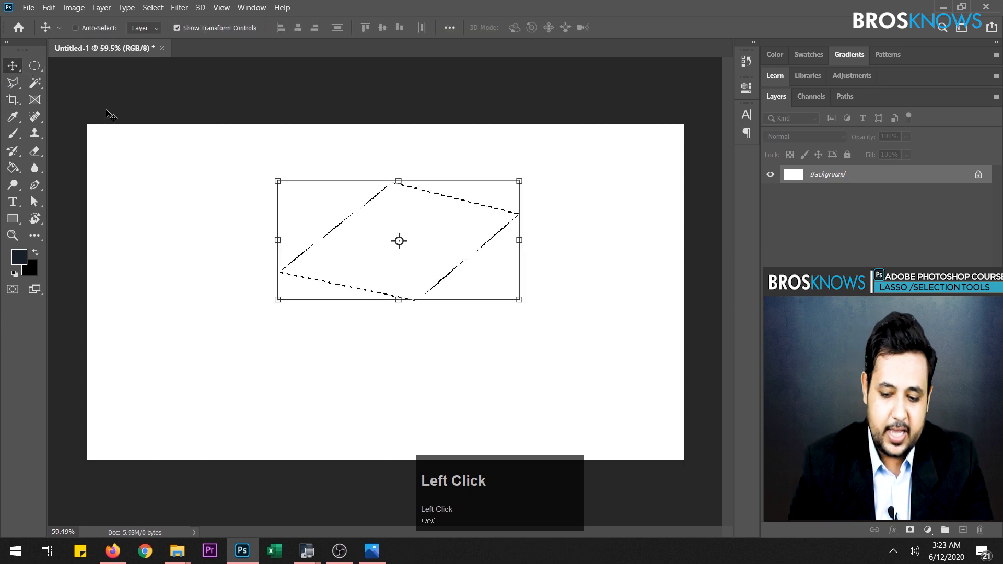
{"action": "key", "text": "ctrl+d"}
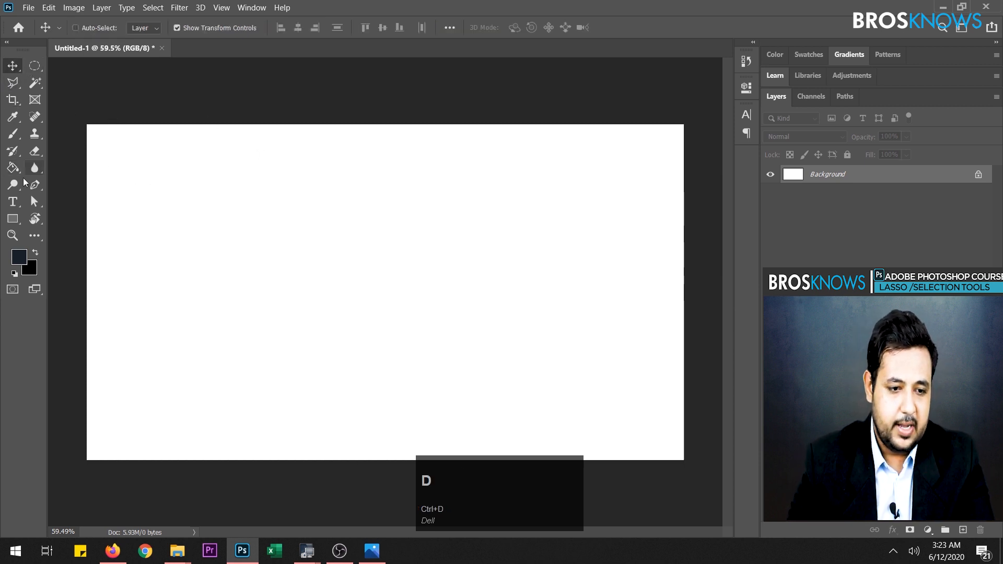
- With the Polygonal Lasso tool, draw an open zigzag outline across the blank canvas, and cancel it before closing the shape
{"action": "left_click", "coordinate": [13, 83]}
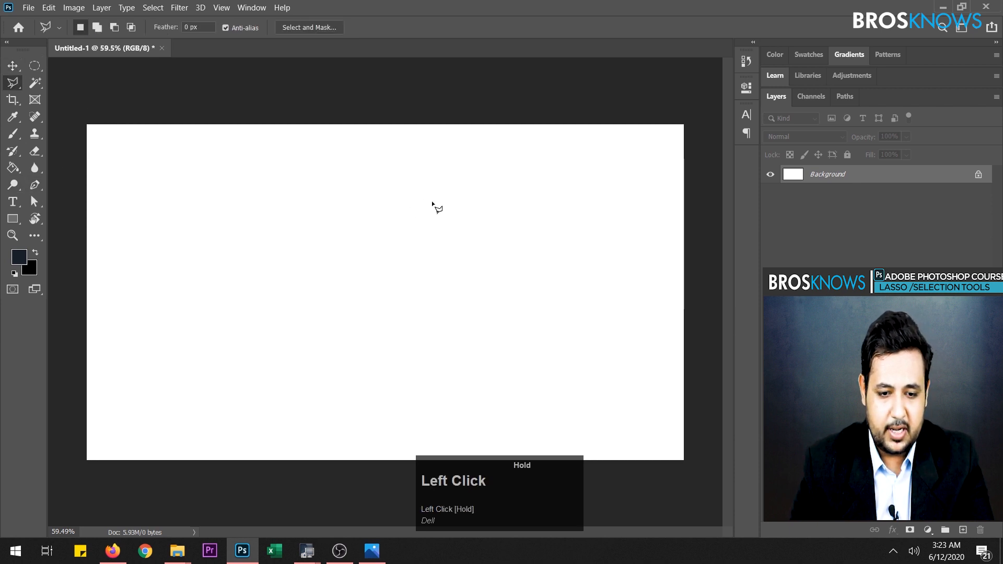
{"action": "left_click", "coordinate": [443, 313]}
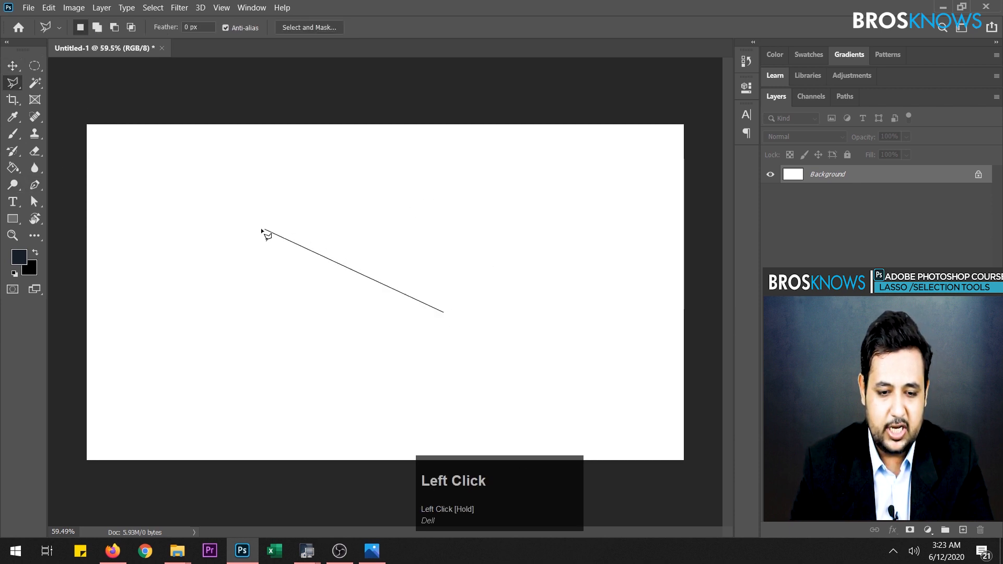
{"action": "left_click", "coordinate": [260, 229]}
{"action": "left_click", "coordinate": [487, 313]}
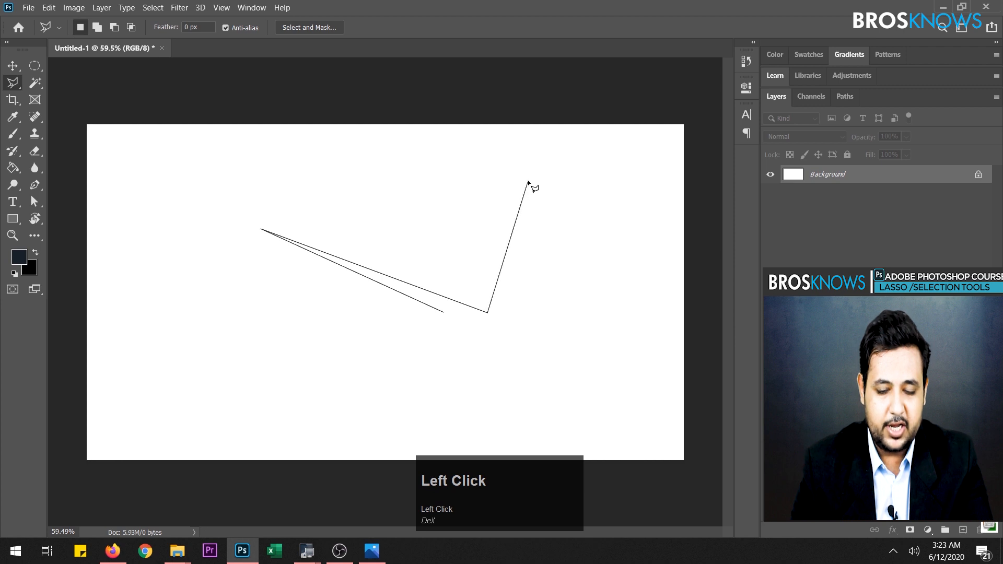
{"action": "left_click", "coordinate": [528, 181]}
{"action": "left_click", "coordinate": [389, 216]}
{"action": "left_click", "coordinate": [378, 369]}
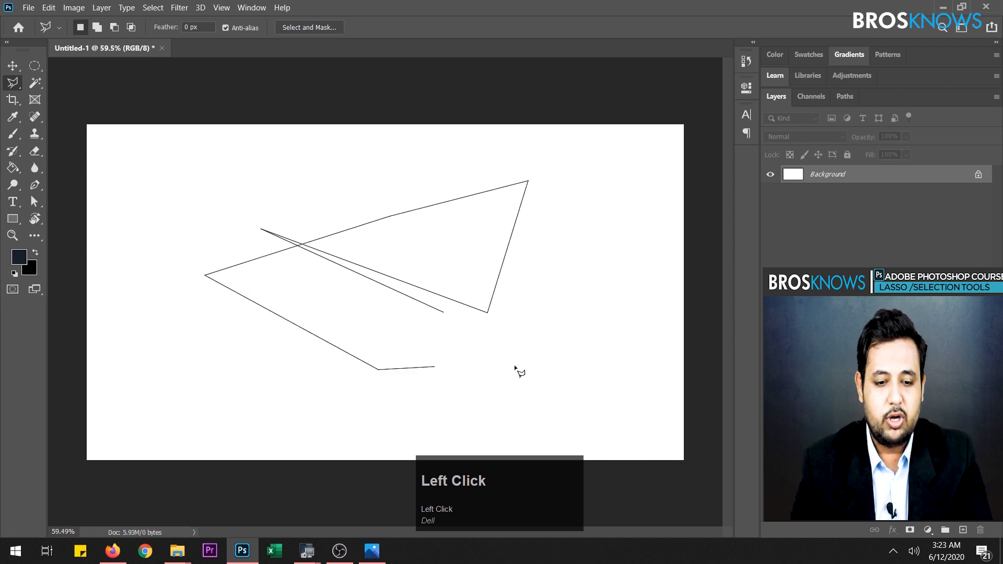
{"action": "key", "text": "Escape"}
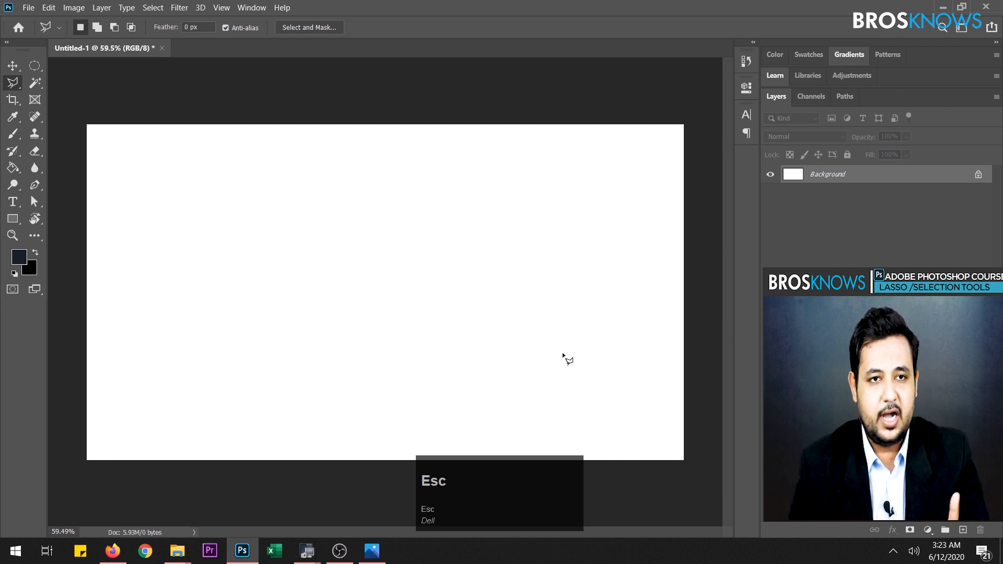
- Start another polygonal lasso outline in the middle of the canvas and remove its anchor points one by one
{"action": "left_click", "coordinate": [401, 205]}
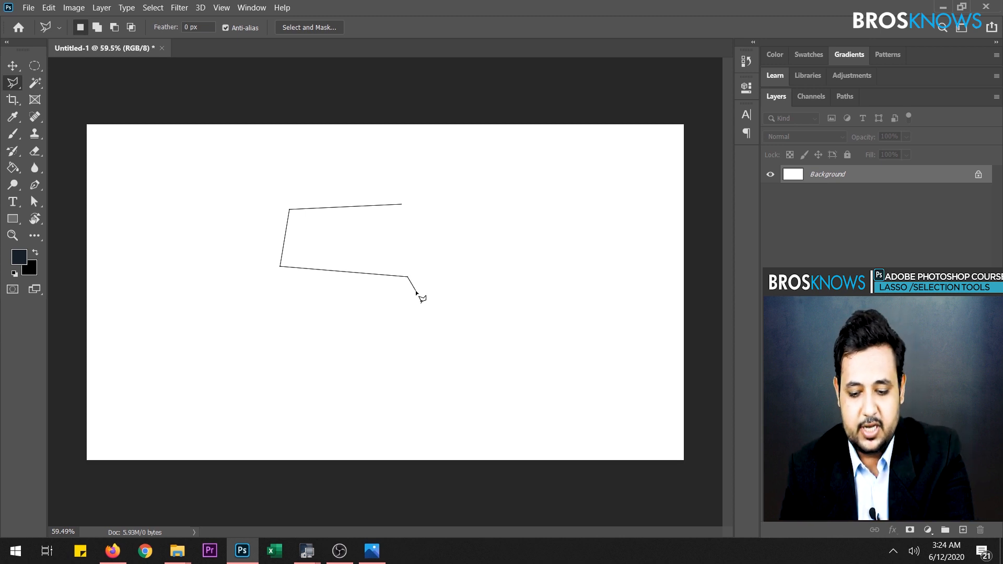
{"action": "key", "text": "BackSpace"}
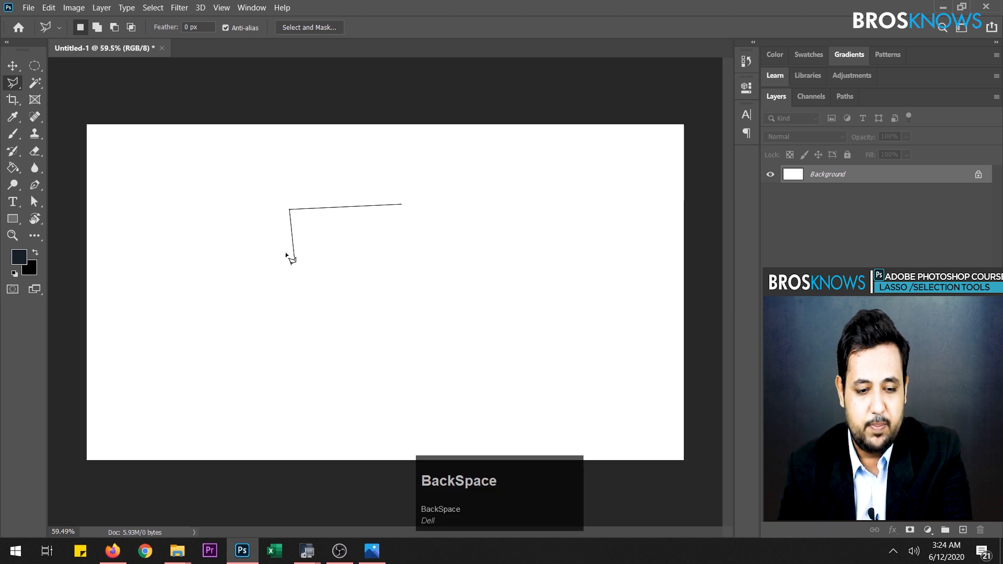
{"action": "key", "text": "BackSpace"}
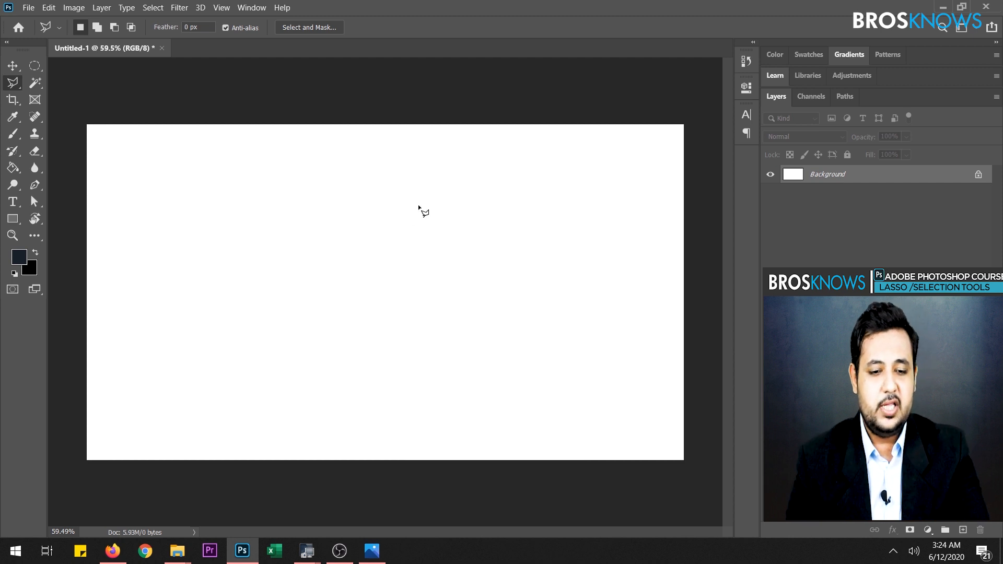
- Switch to File Explorer, select the simone-hutsch building image in the Class 3 Lasso folder, and arrange the folder side by side with Photoshop
{"action": "left_click", "coordinate": [177, 550]}
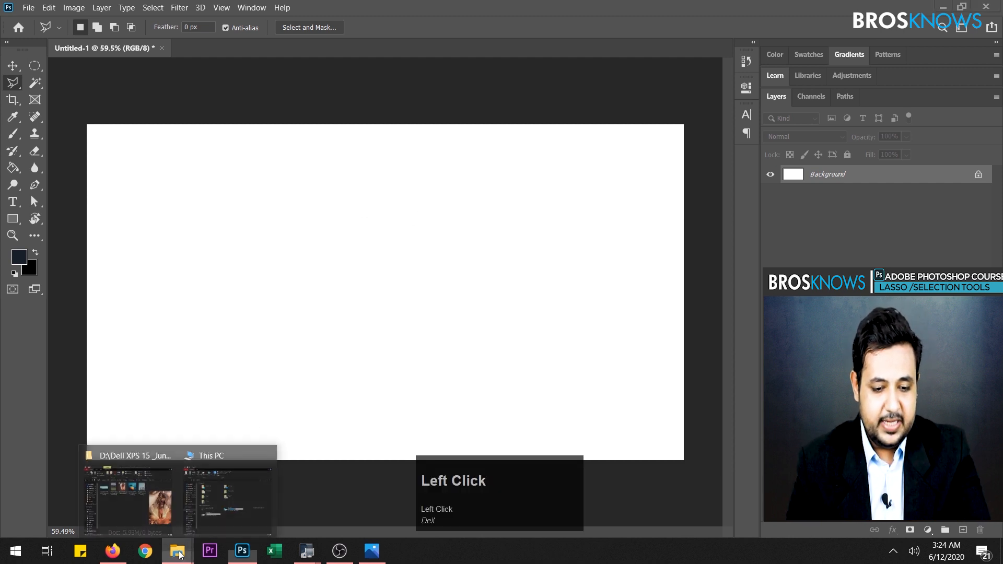
{"action": "left_click", "coordinate": [129, 499]}
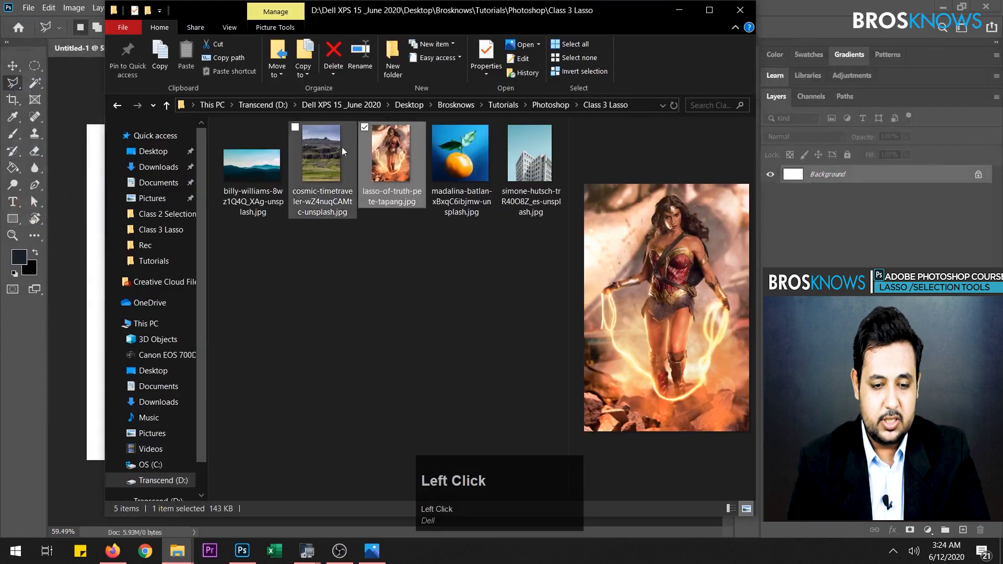
{"action": "left_click", "coordinate": [532, 167]}
{"action": "left_click_drag", "start_coordinate": [523, 14], "coordinate": [1002, 21]}
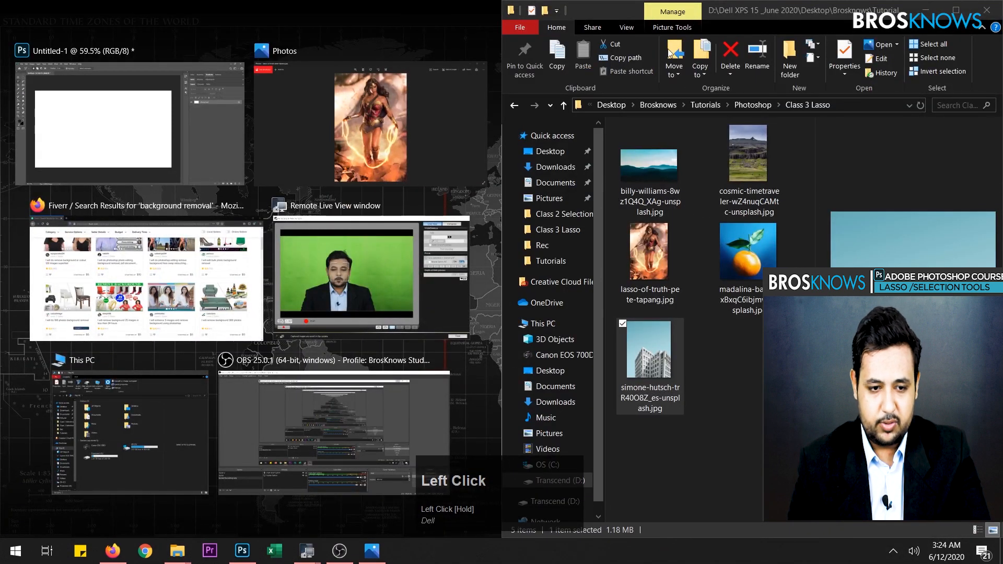
{"action": "left_click", "coordinate": [229, 129]}
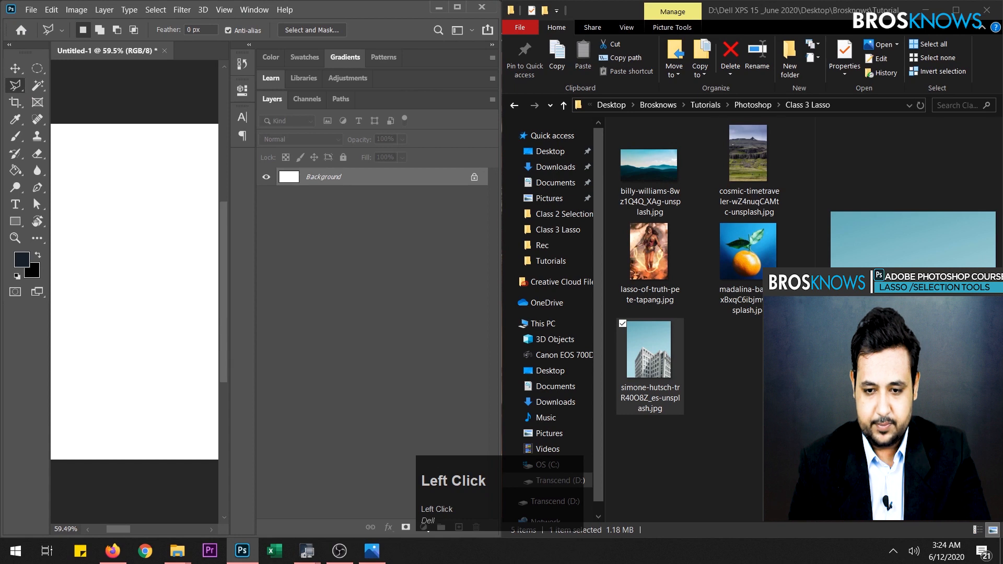
- Place the simone-hutsch building image into the Untitled-1 document and maximize the Photoshop window
{"action": "left_click_drag", "start_coordinate": [649, 352], "coordinate": [156, 264]}
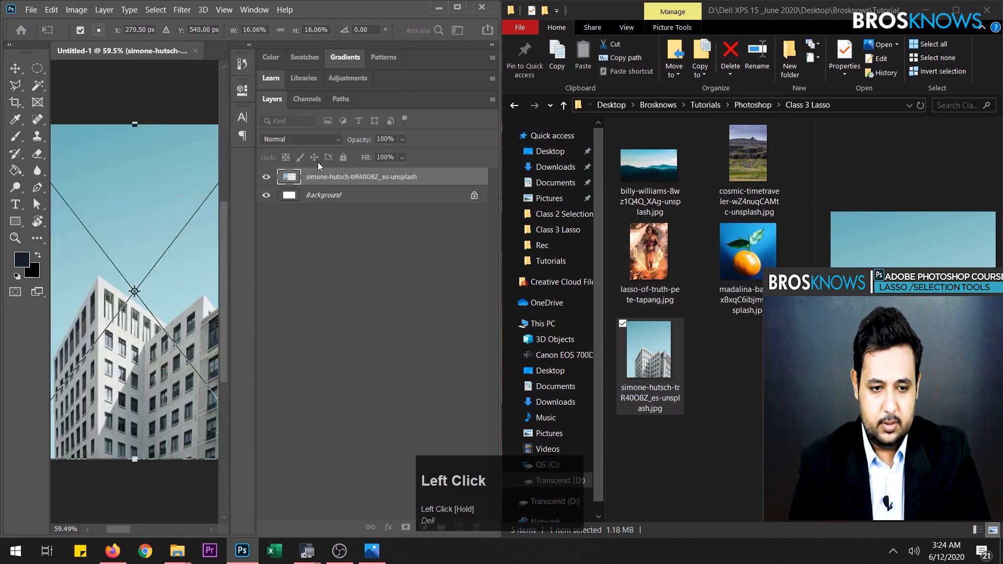
{"action": "double_click", "coordinate": [325, 5]}
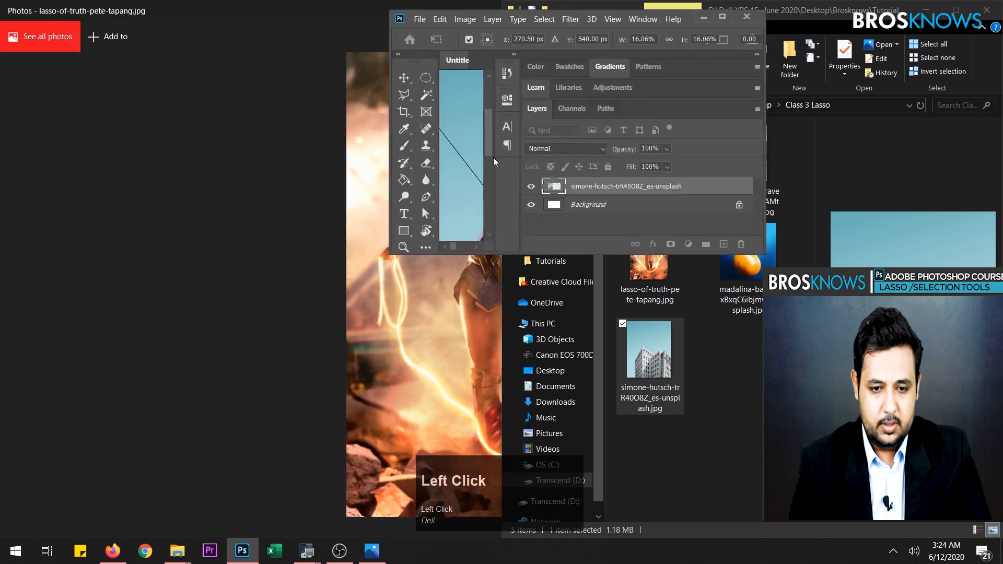
{"action": "left_click", "coordinate": [722, 16]}
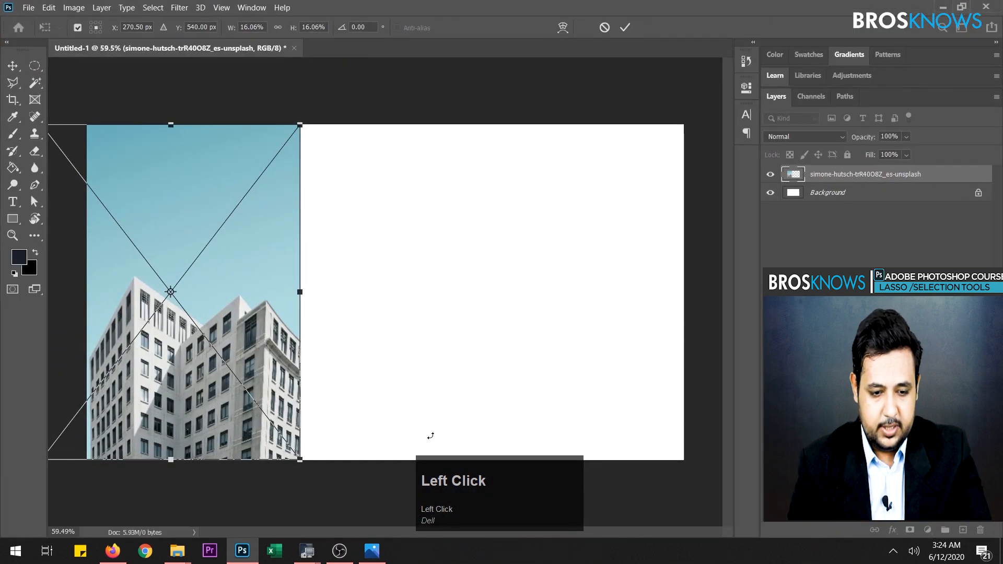
- Move the placed building image toward the canvas center, undo the move, and delete the image's layer
{"action": "left_click_drag", "start_coordinate": [202, 242], "coordinate": [369, 247]}
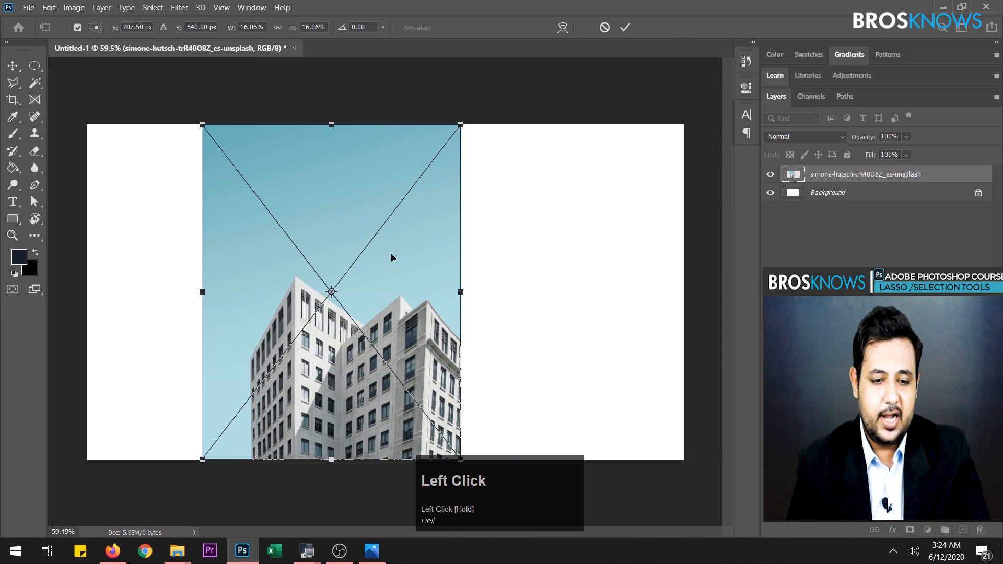
{"action": "key", "text": "ctrl+z"}
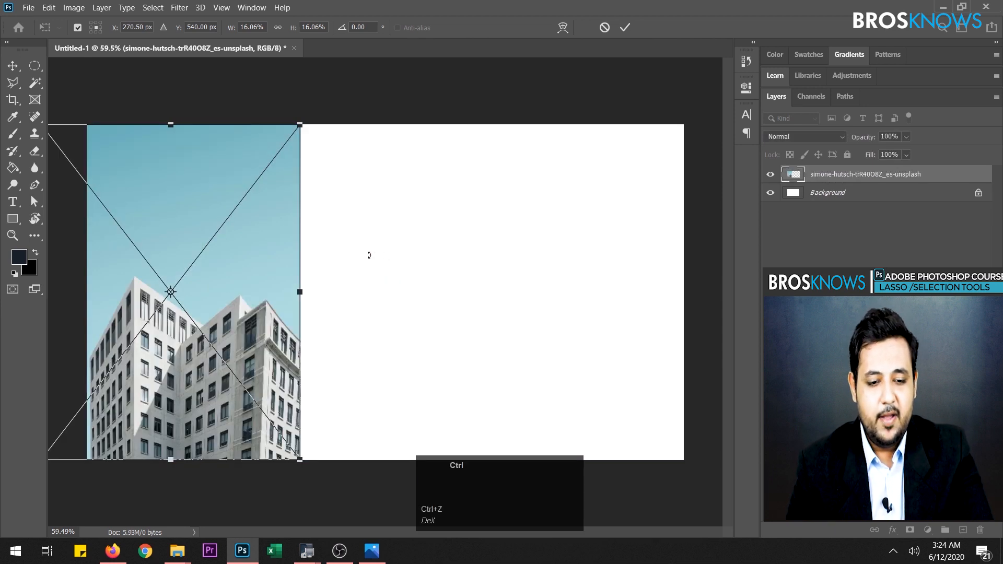
{"action": "left_click_drag", "start_coordinate": [824, 172], "coordinate": [981, 529]}
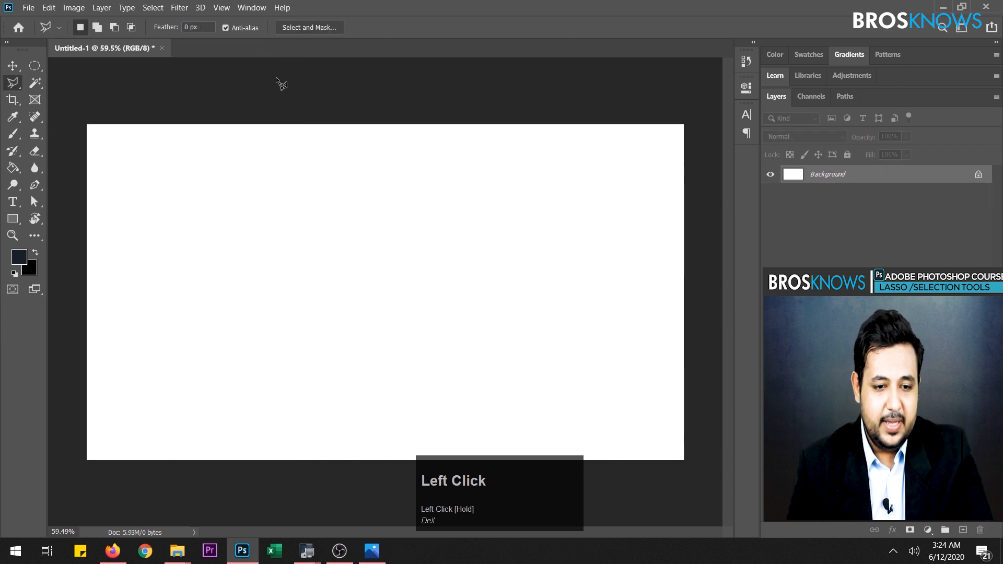
- Open the simone-hutsch building image from the Class 3 Lasso folder as a separate Photoshop document
{"action": "left_click", "coordinate": [178, 550]}
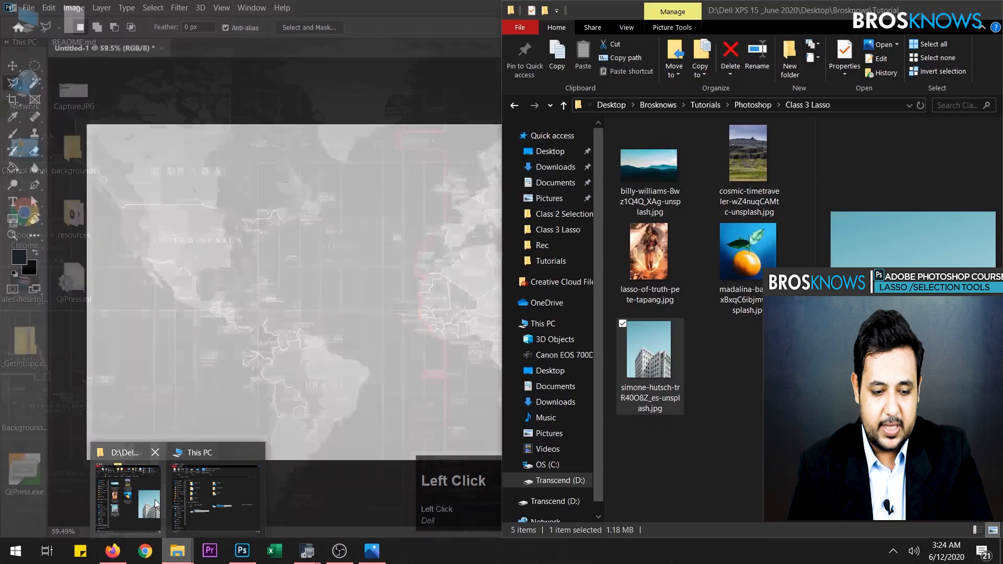
{"action": "left_click", "coordinate": [155, 500]}
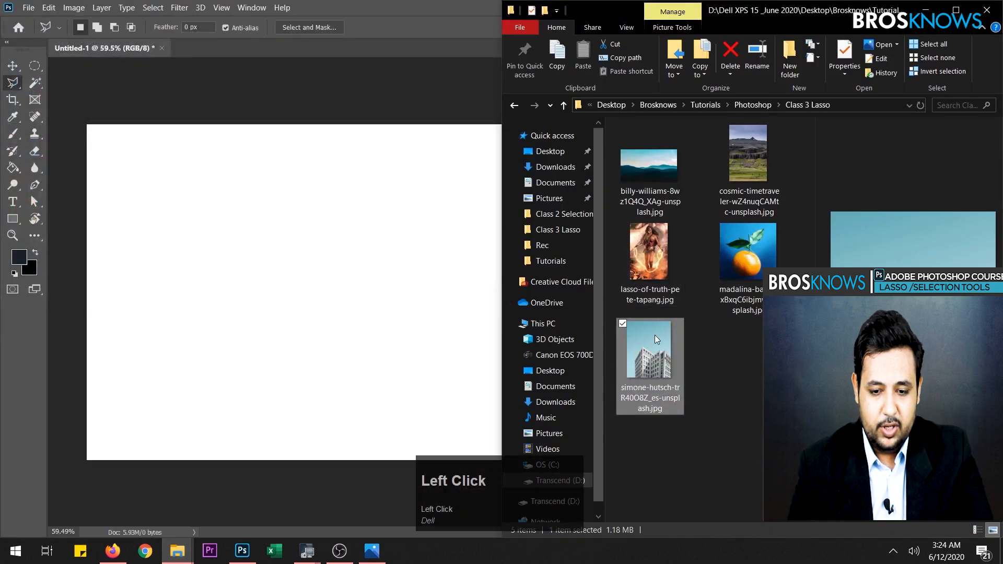
{"action": "left_click_drag", "start_coordinate": [656, 354], "coordinate": [284, 45]}
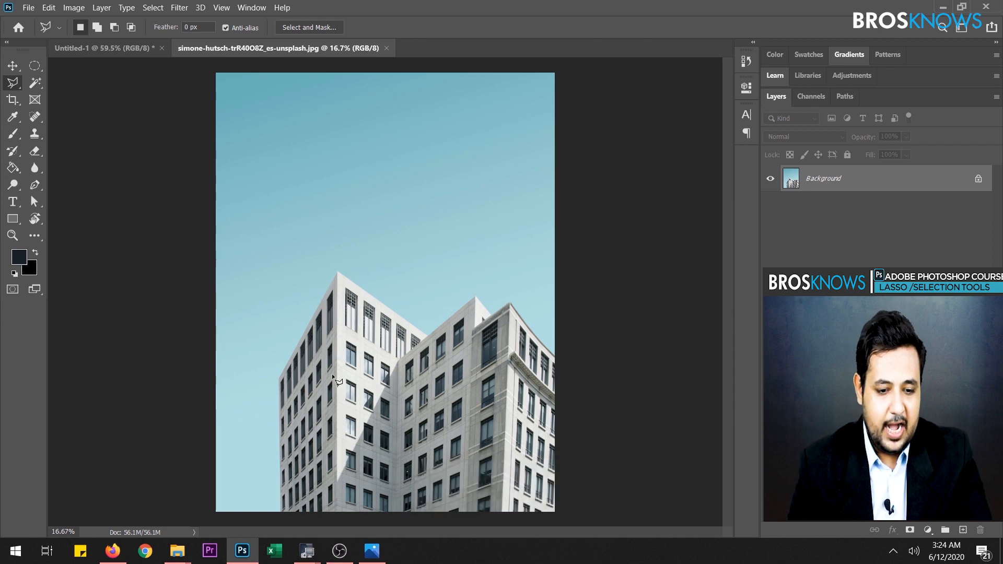
- With the Polygonal Lasso tool, anchor the start of an outline where the building's left edge meets the image's bottom edge
{"action": "left_click", "coordinate": [17, 84]}
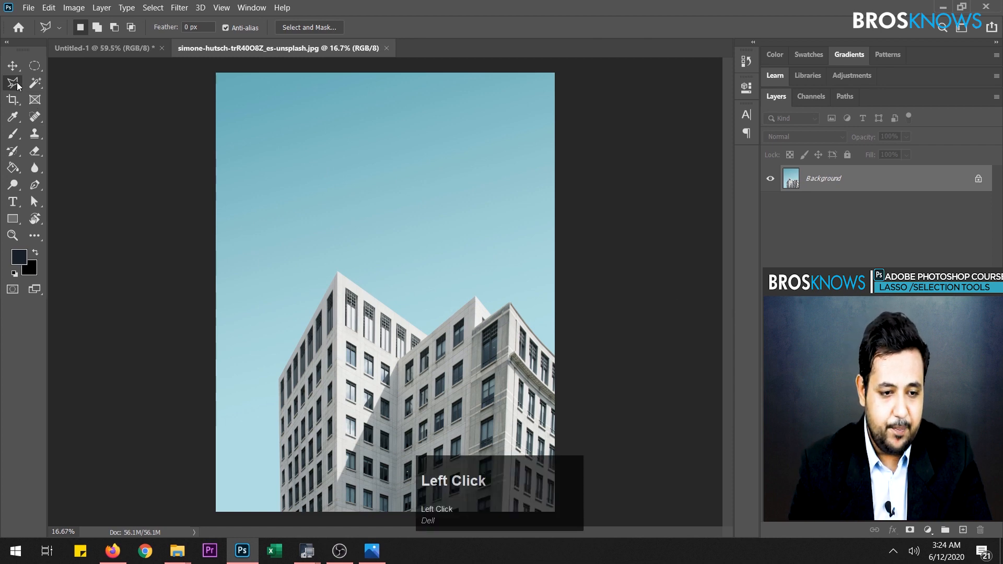
{"action": "left_click", "coordinate": [14, 85]}
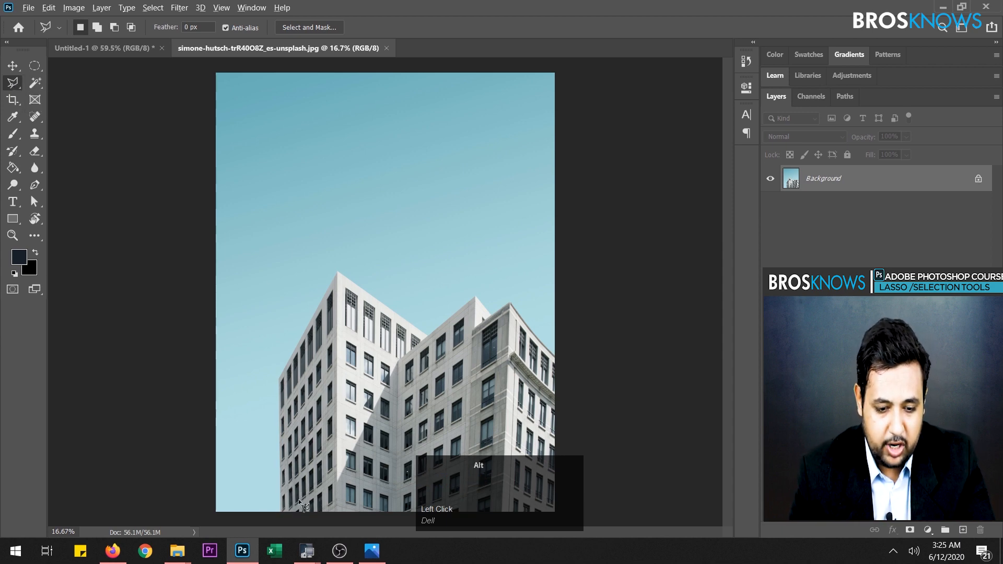
{"action": "scroll", "coordinate": [293, 499], "scroll_direction": "up", "scroll_amount": 4, "text": "alt"}
{"action": "scroll", "coordinate": [290, 498], "scroll_direction": "up", "scroll_amount": 1, "text": "alt"}
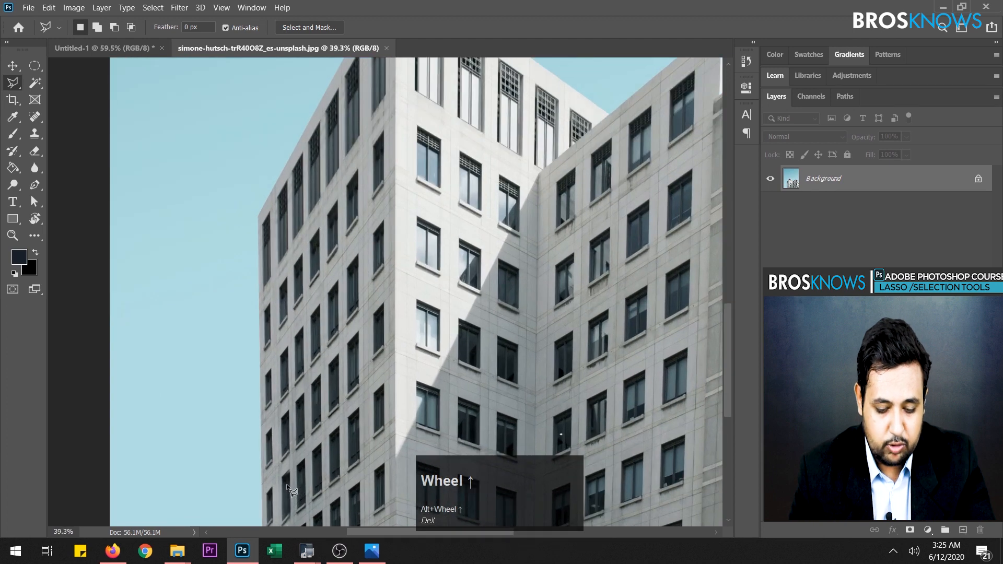
{"action": "key", "text": "space"}
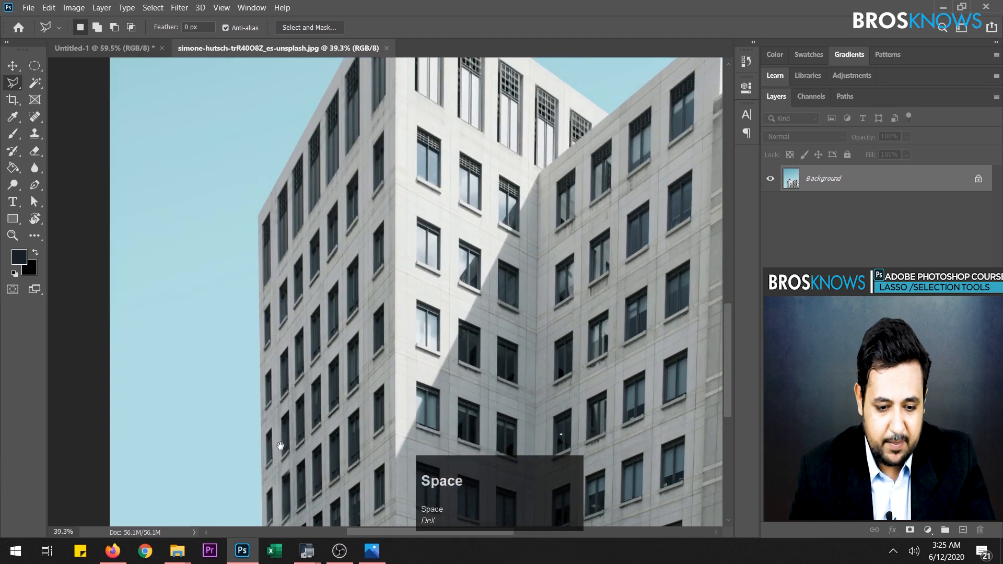
{"action": "left_click_drag", "start_coordinate": [280, 454], "coordinate": [283, 367]}
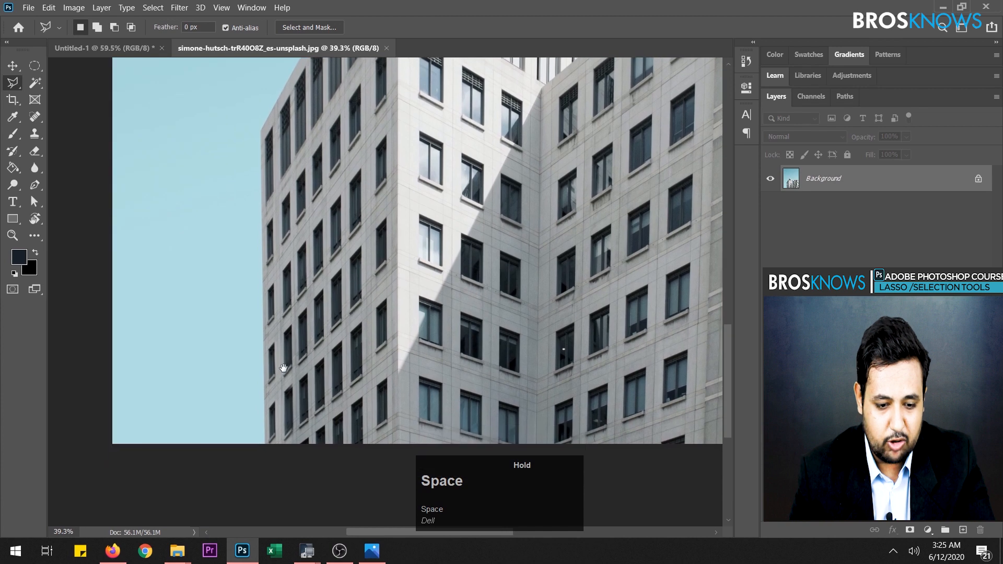
{"action": "left_click", "coordinate": [266, 443]}
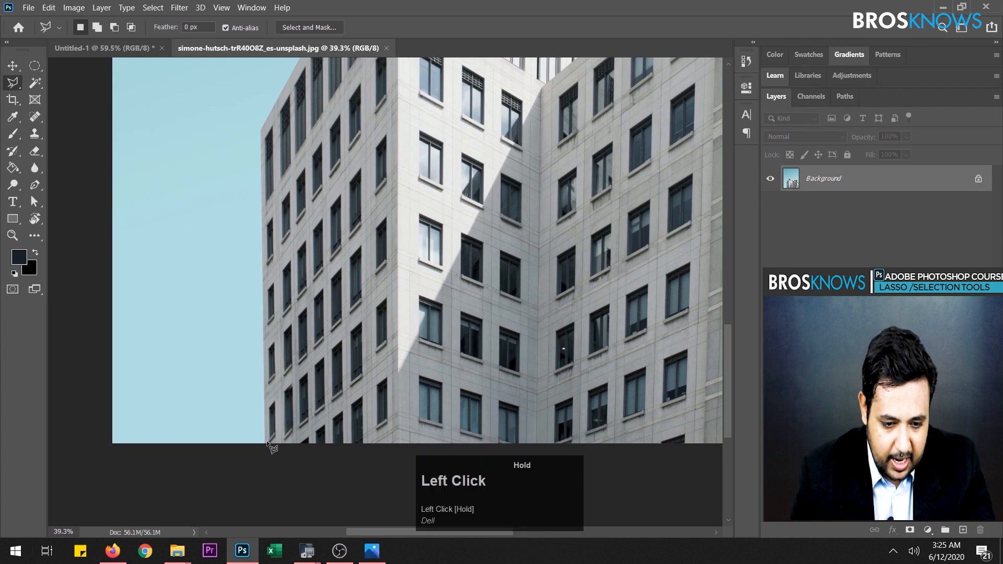
{"action": "left_click", "coordinate": [268, 361]}
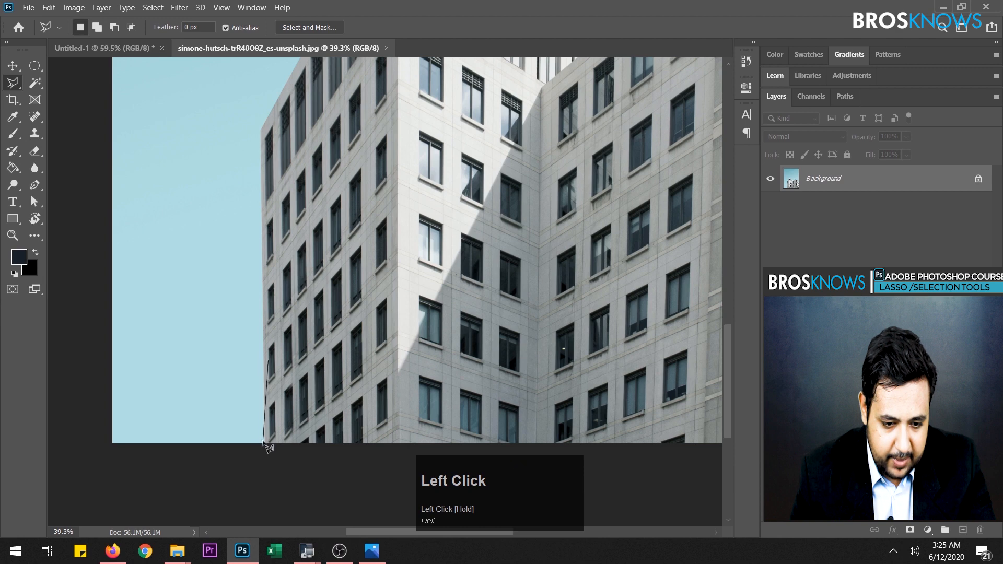
{"action": "left_click", "coordinate": [270, 441]}
{"action": "key", "text": "ctrl+z"}
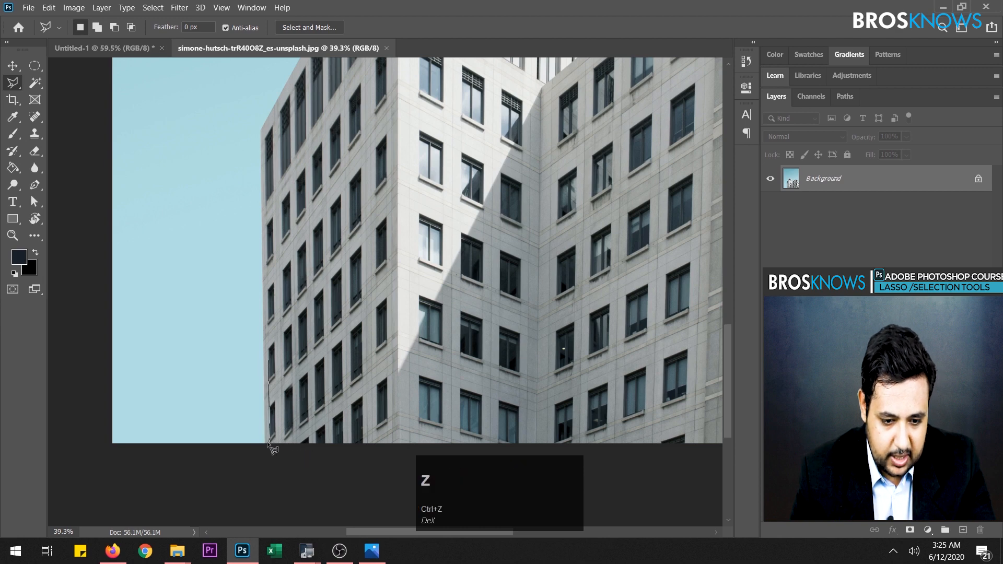
{"action": "left_click", "coordinate": [268, 443]}
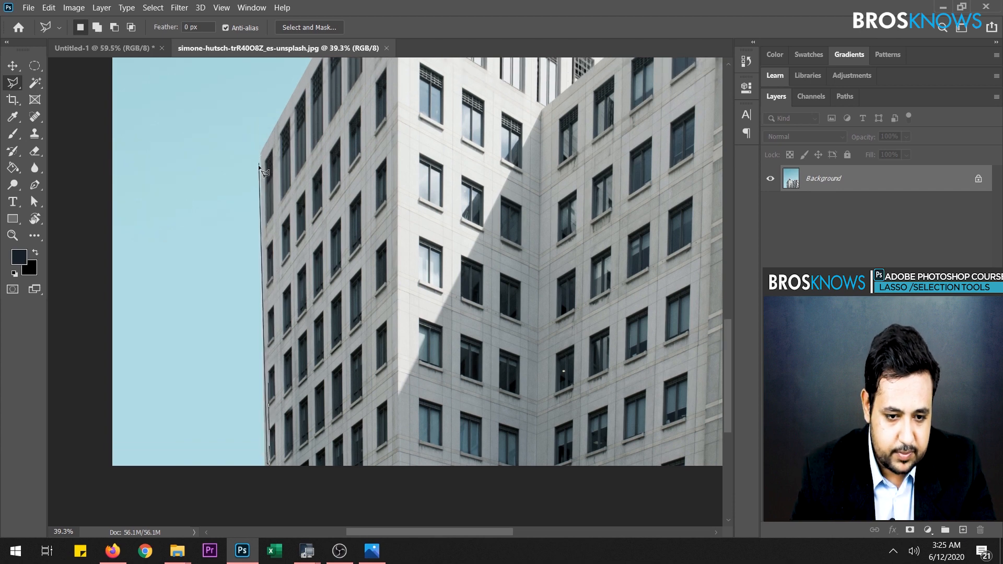
- Trace the Polygonal Lasso outline up the building's left edge, over the front tower's peak, and down to the junction with the second roof
{"action": "left_click", "coordinate": [261, 135]}
{"action": "key", "text": "space"}
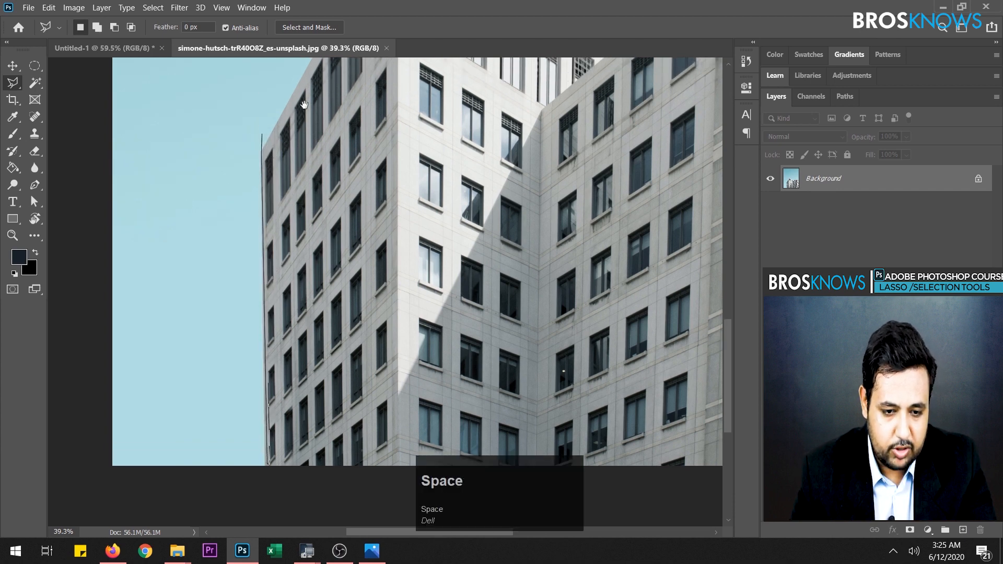
{"action": "left_click_drag", "start_coordinate": [324, 105], "coordinate": [283, 331]}
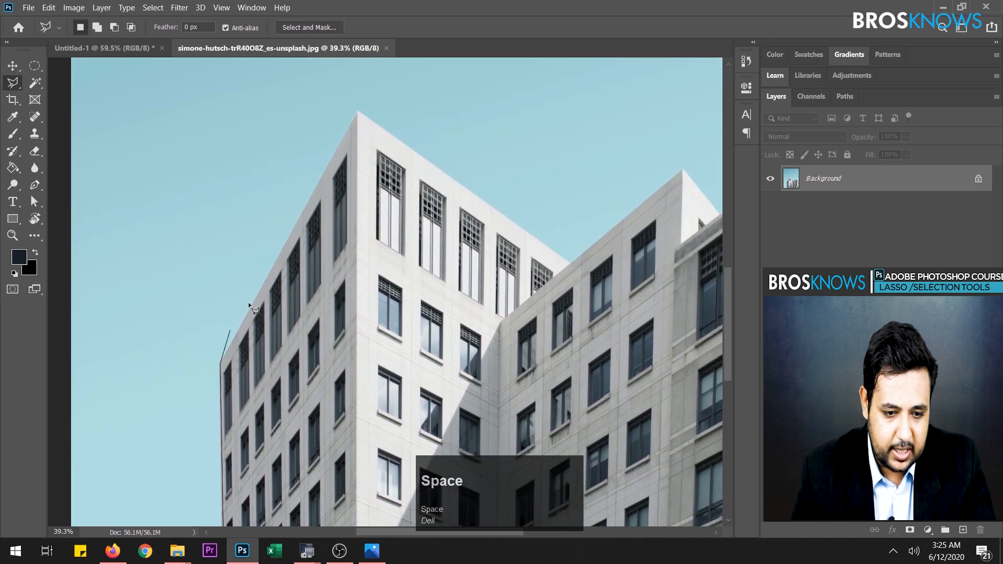
{"action": "left_click", "coordinate": [358, 111]}
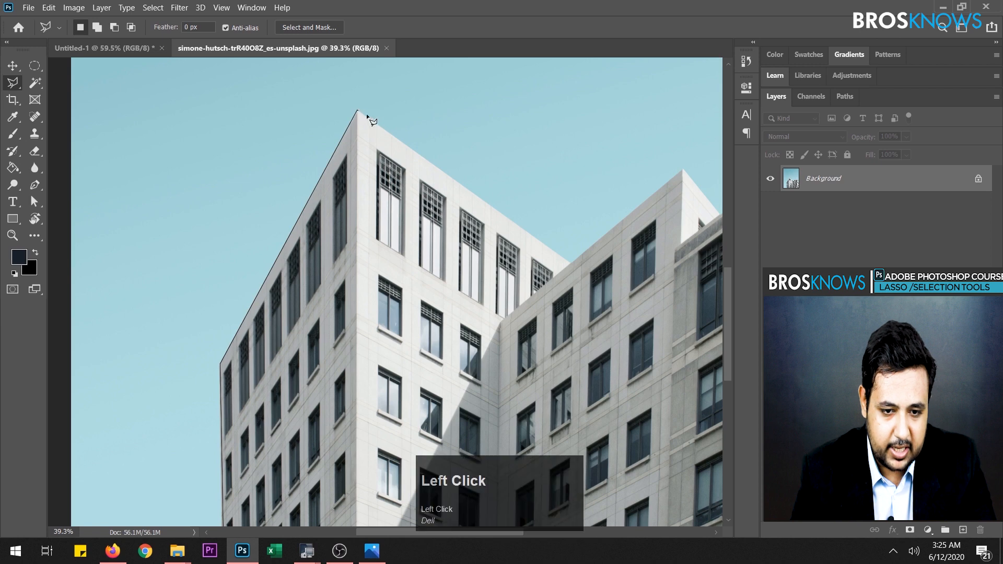
{"action": "key", "text": "space"}
{"action": "mouse_move", "coordinate": [452, 187]}
{"action": "left_mouse_down"}
{"action": "mouse_move", "coordinate": [306, 184]}
{"action": "mouse_move", "coordinate": [230, 210]}
{"action": "left_mouse_up"}
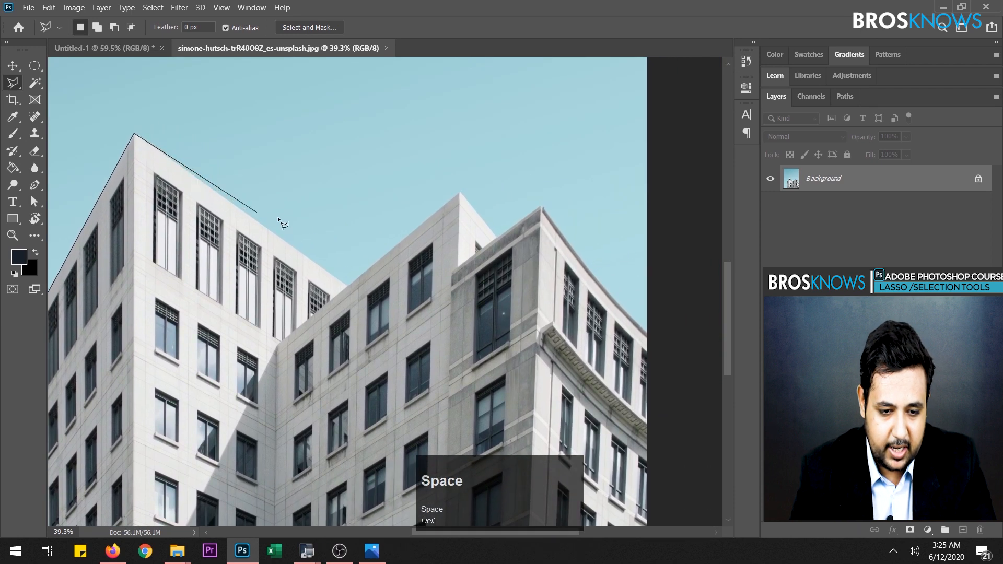
{"action": "left_click", "coordinate": [349, 286]}
- Continue the lasso outline over the second roof peak, down into the notch behind it, and up to the grey corner tower's peak
{"action": "key", "text": "space"}
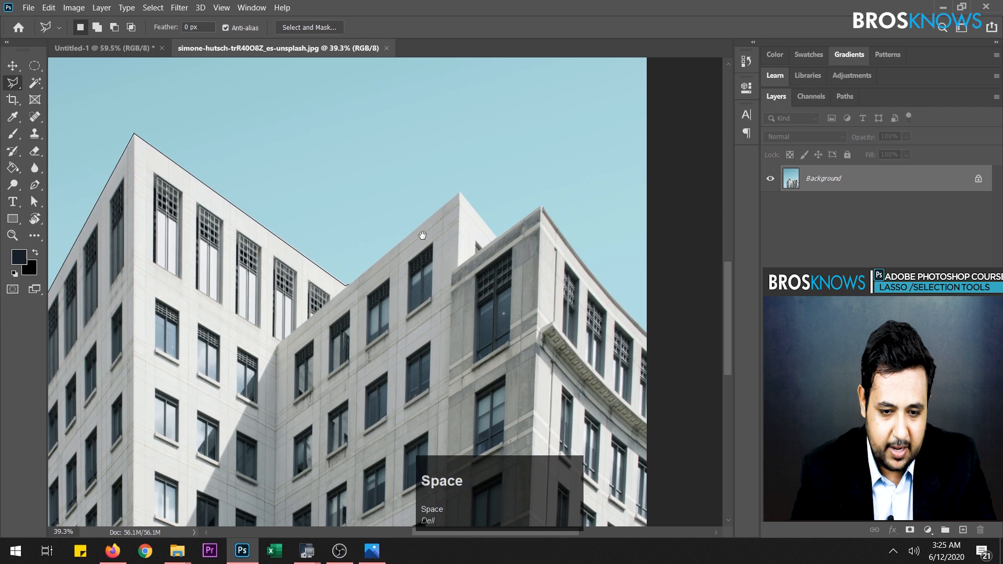
{"action": "left_click", "coordinate": [461, 192]}
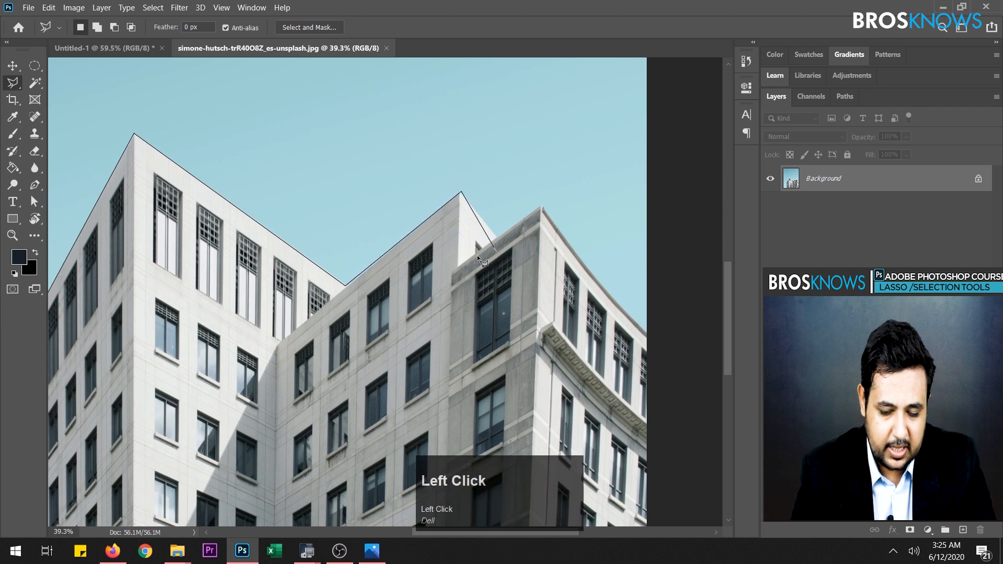
{"action": "key", "text": "space"}
{"action": "left_click_drag", "start_coordinate": [480, 241], "coordinate": [210, 214]}
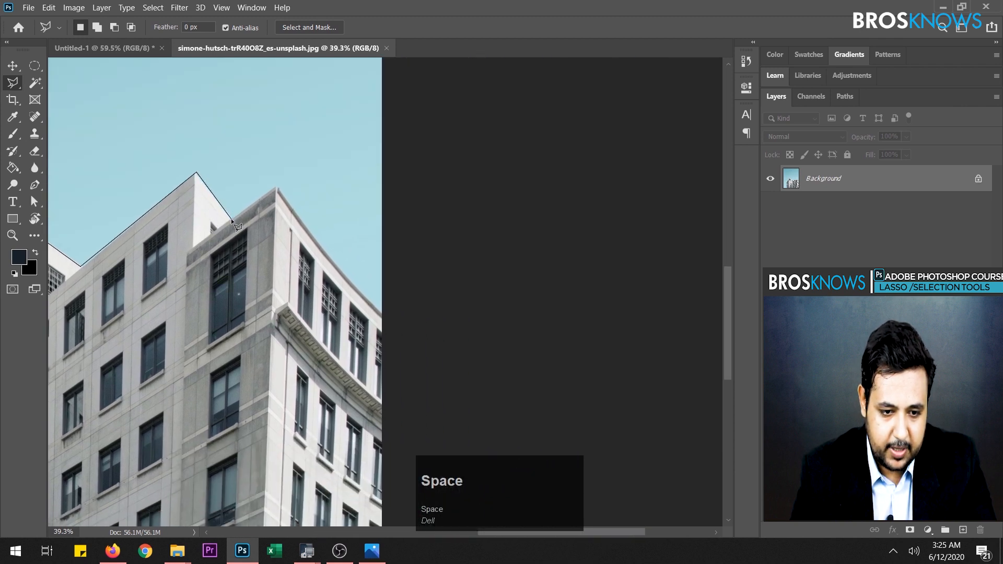
{"action": "left_click", "coordinate": [231, 220]}
{"action": "key", "text": "space"}
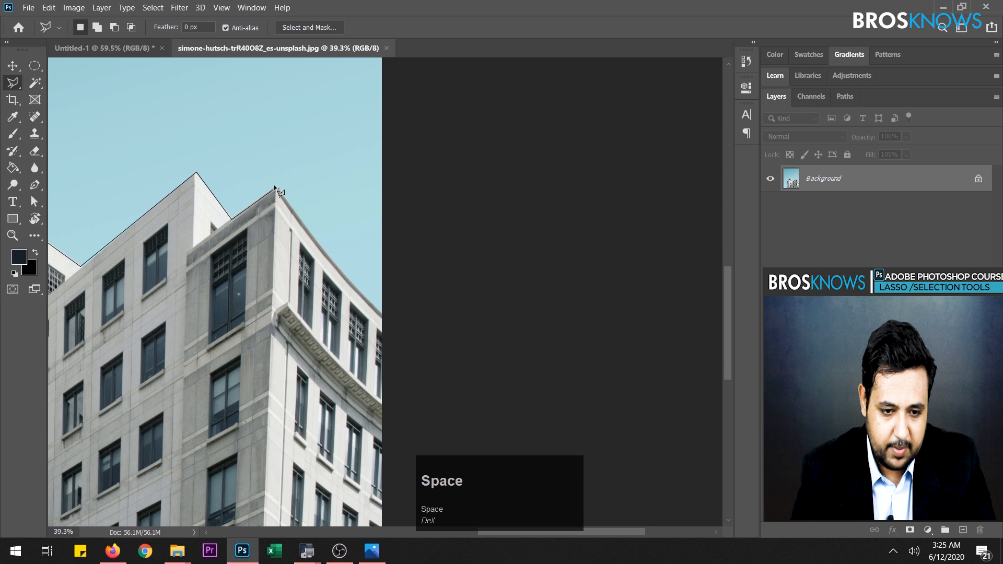
{"action": "left_click", "coordinate": [275, 189]}
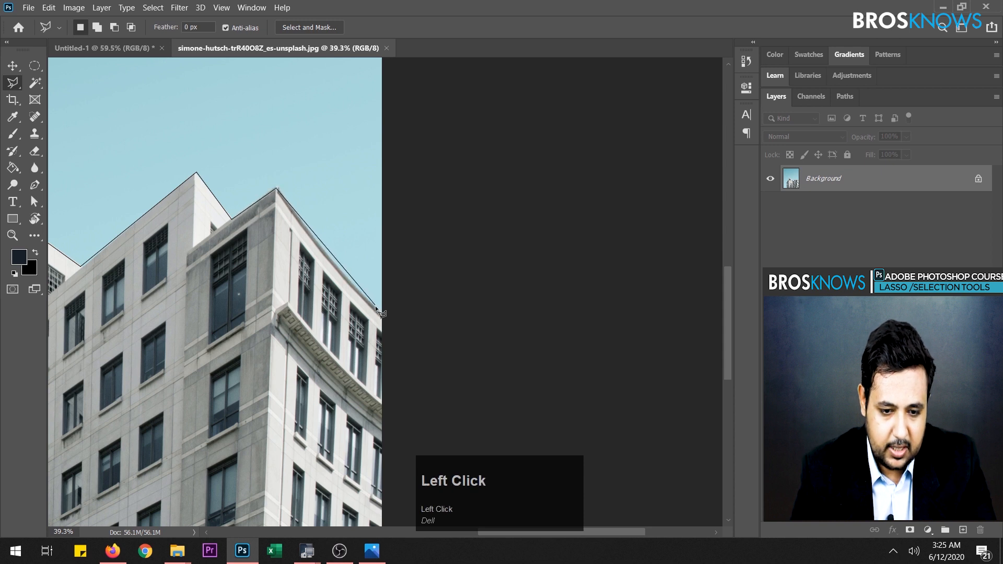
- Extend the outline down the sloping roofline to the image's right edge and along that edge to the image's bottom-right corner
{"action": "key", "text": "space"}
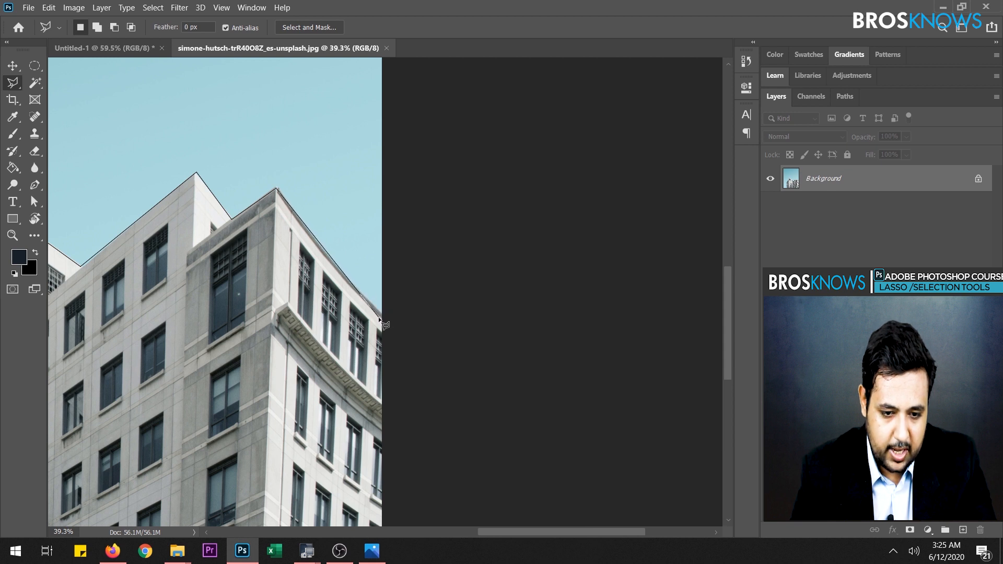
{"action": "left_click", "coordinate": [381, 318]}
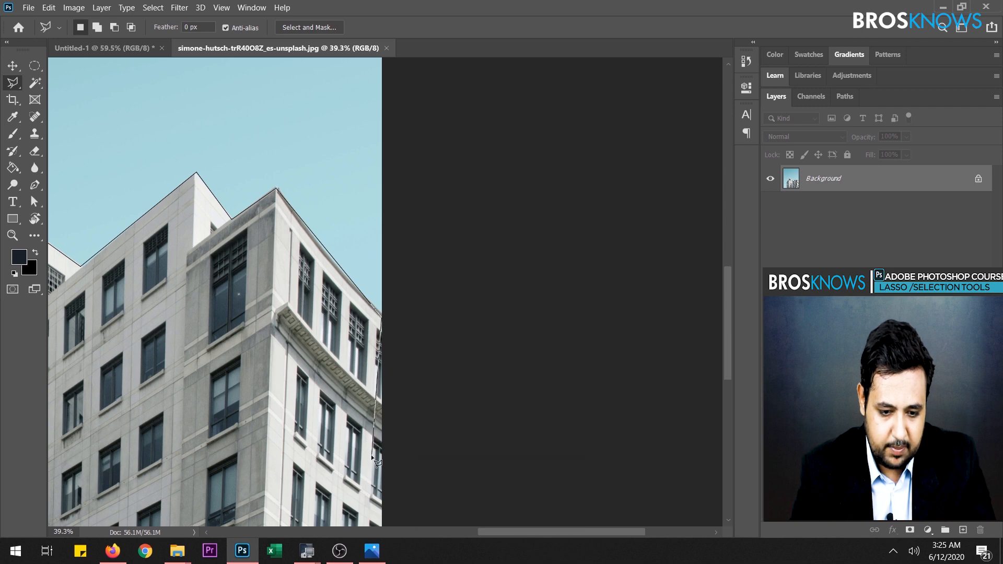
{"action": "key", "text": "space"}
{"action": "left_click_drag", "start_coordinate": [372, 450], "coordinate": [375, 301]}
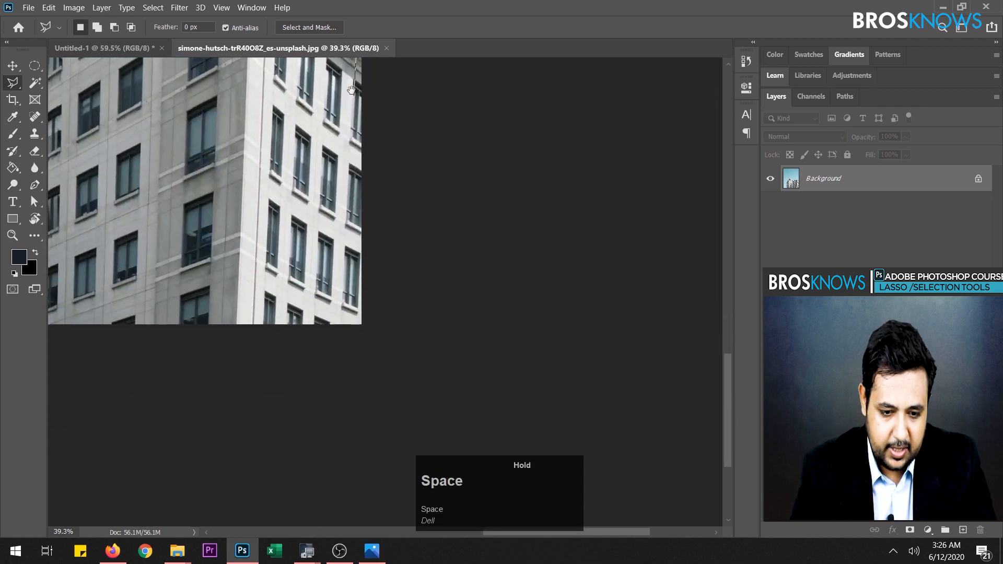
{"action": "left_click", "coordinate": [363, 325]}
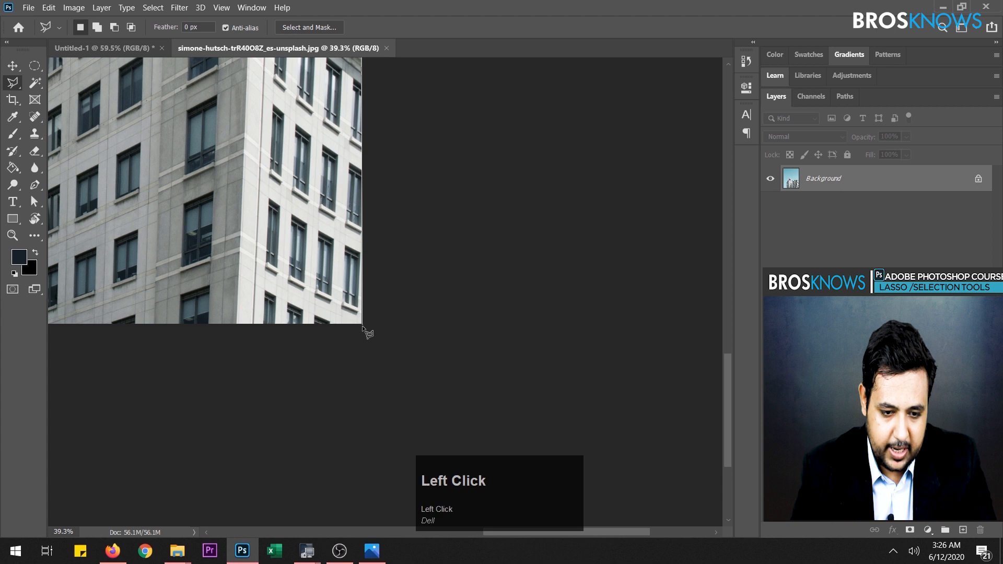
{"action": "left_click", "coordinate": [405, 338]}
{"action": "key", "text": "space"}
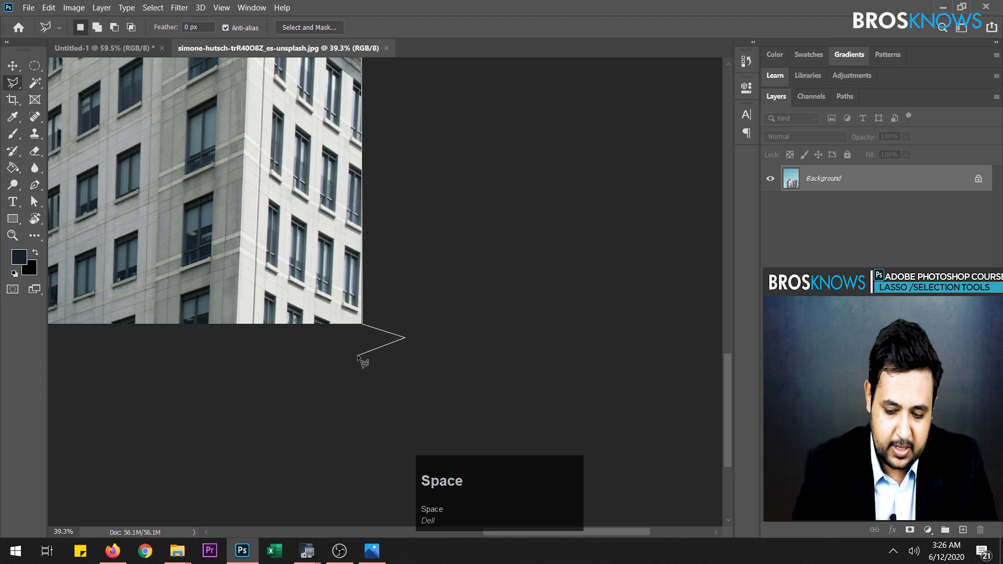
{"action": "key", "text": "BackSpace"}
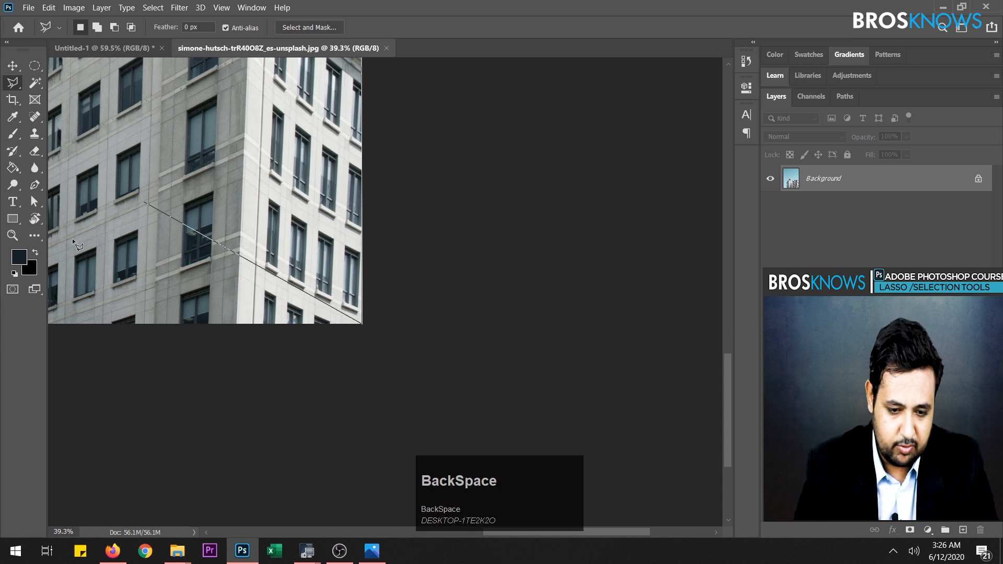
- Route the outline through the empty area below the image and close the selection at its starting point on the building's lower-left edge
{"action": "key", "text": "space"}
{"action": "mouse_move", "coordinate": [284, 257]}
{"action": "left_mouse_down"}
{"action": "mouse_move", "coordinate": [313, 262]}
{"action": "mouse_move", "coordinate": [663, 206]}
{"action": "mouse_move", "coordinate": [634, 218]}
{"action": "left_mouse_up"}
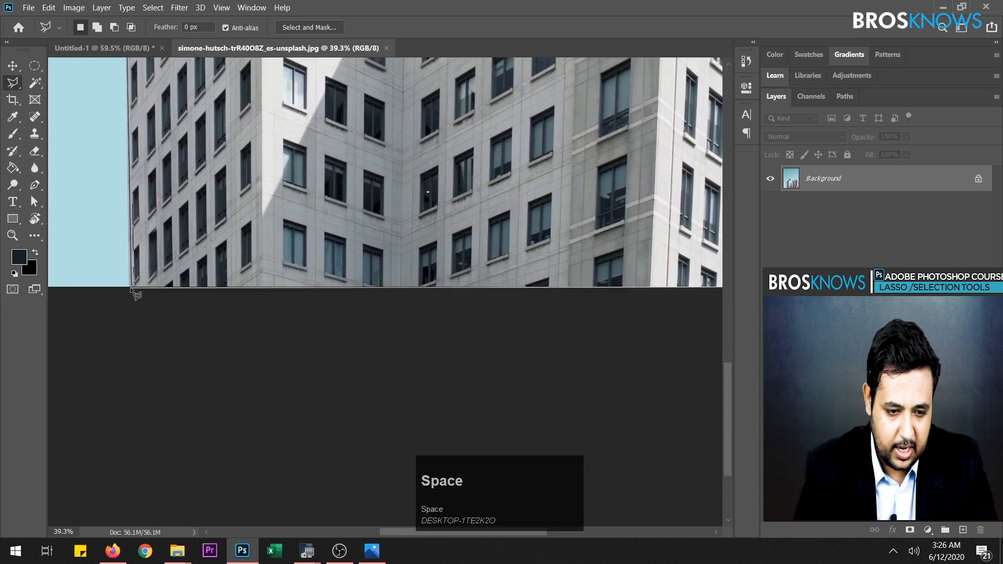
{"action": "left_click", "coordinate": [335, 388]}
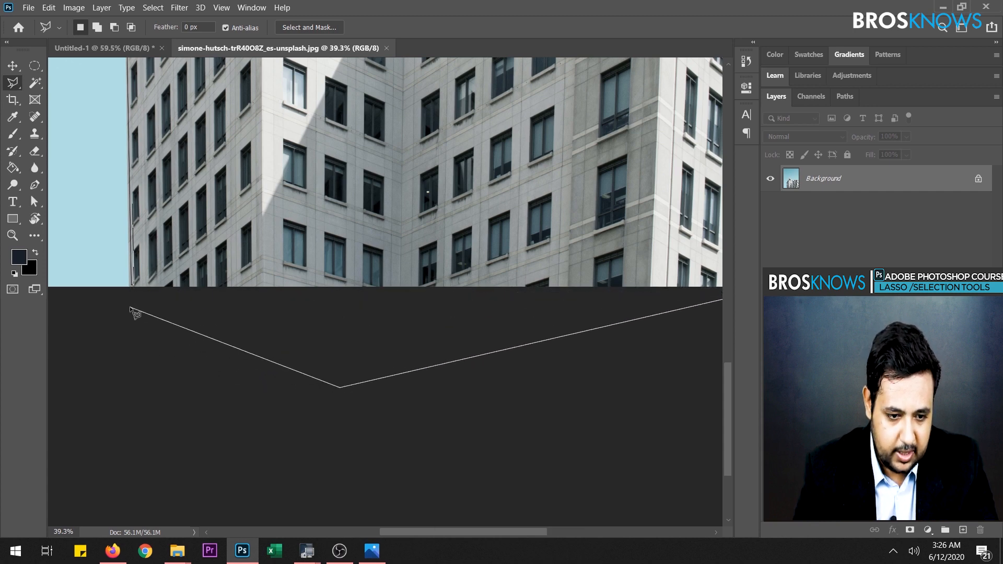
{"action": "key", "text": "space"}
{"action": "left_click_drag", "start_coordinate": [134, 308], "coordinate": [231, 345]}
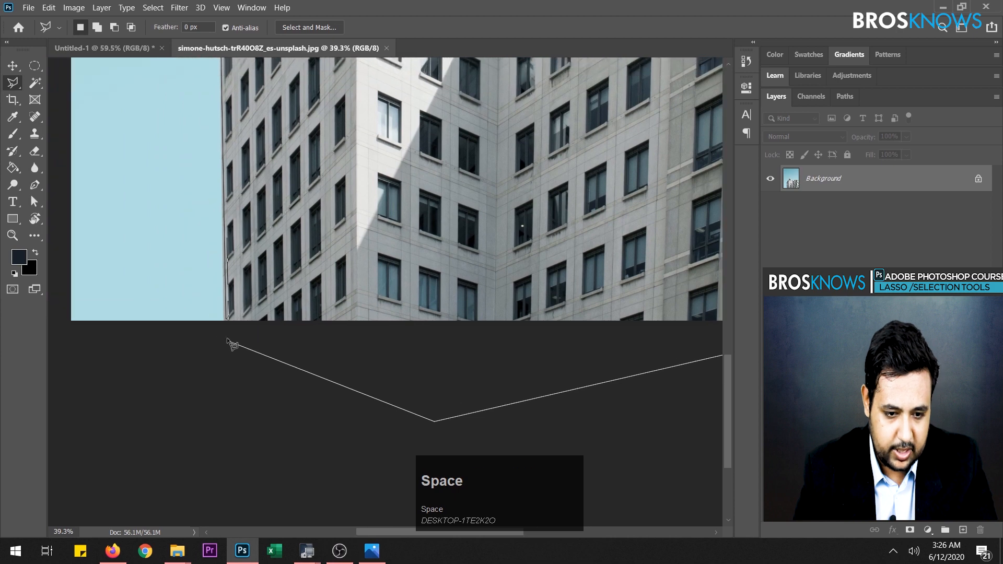
{"action": "scroll", "coordinate": [134, 347], "scroll_direction": "up", "scroll_amount": 2}
{"action": "left_click", "coordinate": [106, 379]}
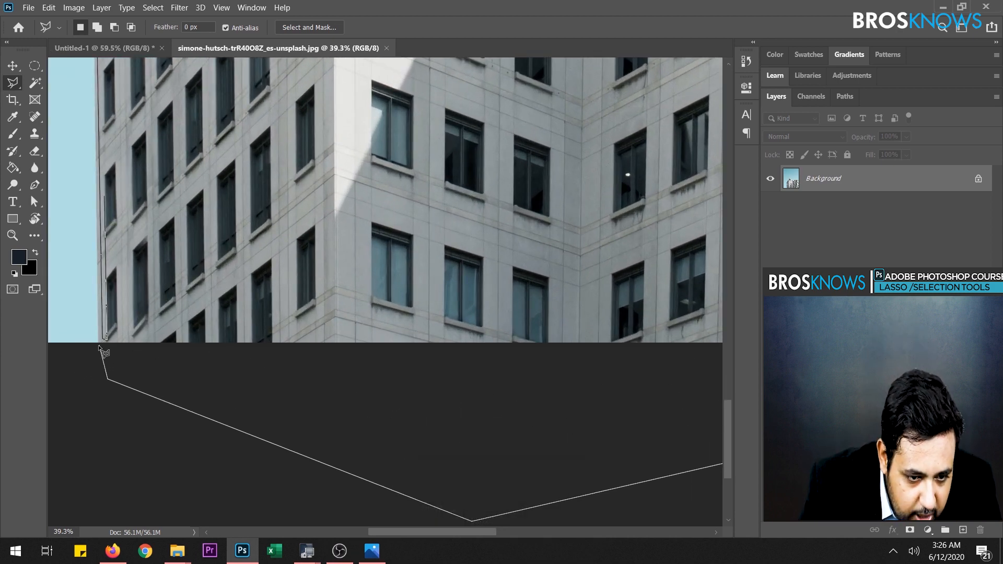
{"action": "left_click", "coordinate": [105, 339]}
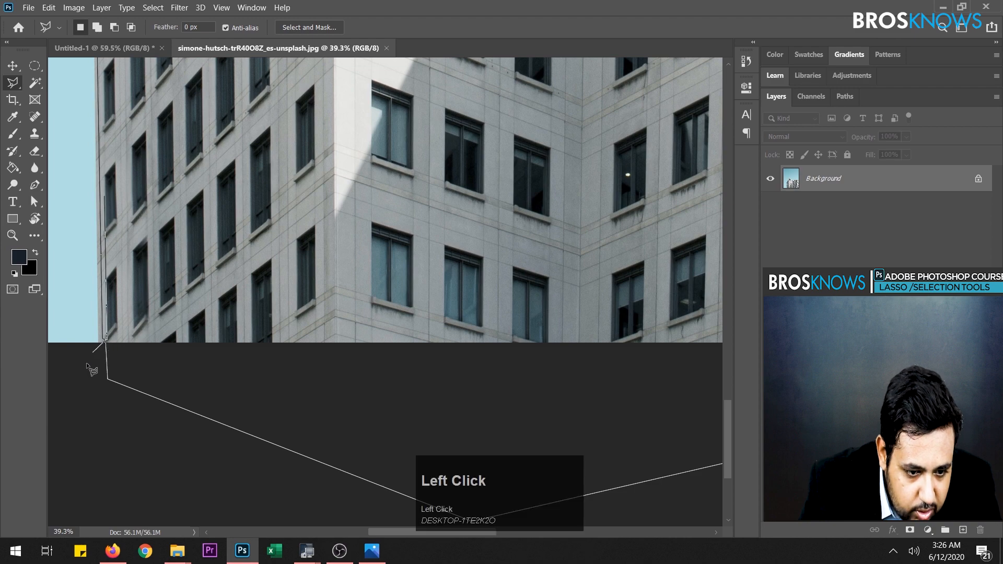
{"action": "double_click", "coordinate": [103, 337]}
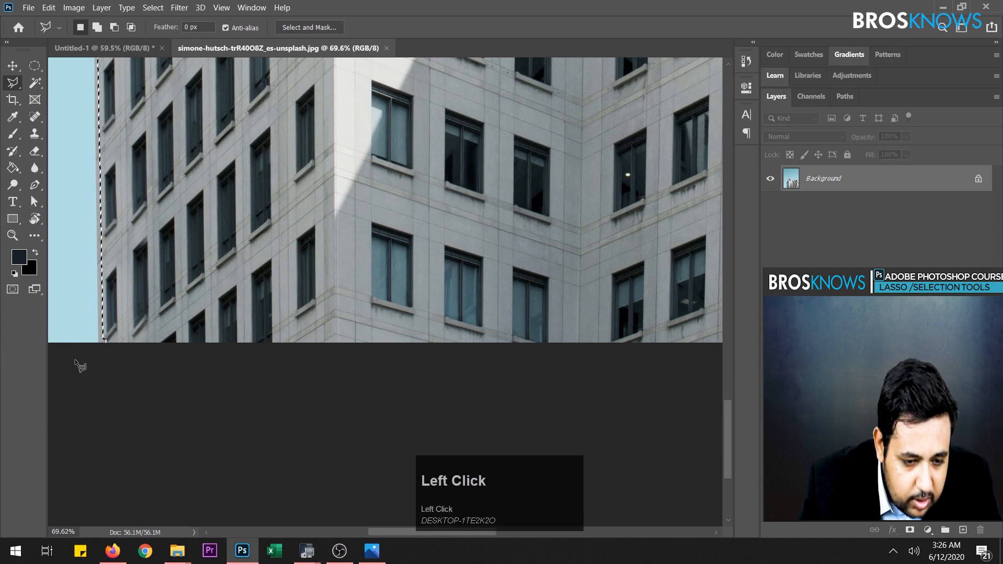
- Try copying the selected building to a new layer, preview it with the Background layer temporarily hidden, and undo the copy
{"action": "scroll", "coordinate": [175, 325], "scroll_direction": "down", "scroll_amount": 2}
{"action": "scroll", "coordinate": [196, 314], "scroll_direction": "down", "scroll_amount": 5, "text": "alt"}
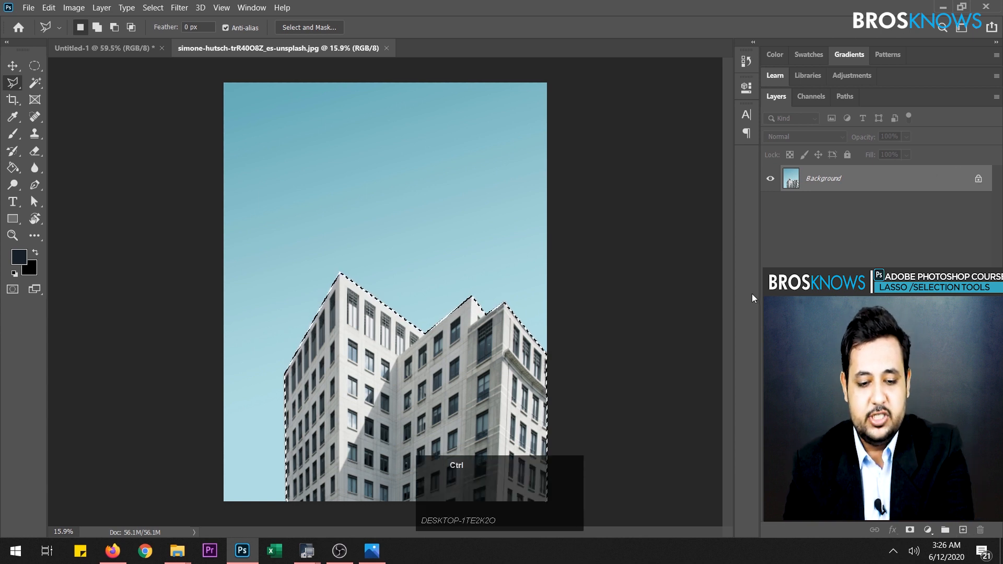
{"action": "key", "text": "ctrl+j"}
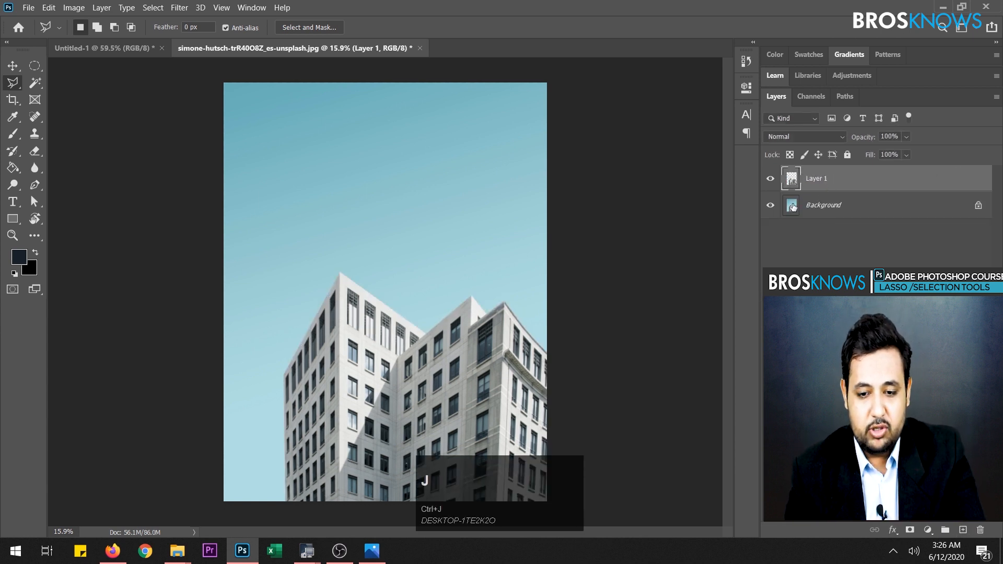
{"action": "left_click", "coordinate": [770, 206]}
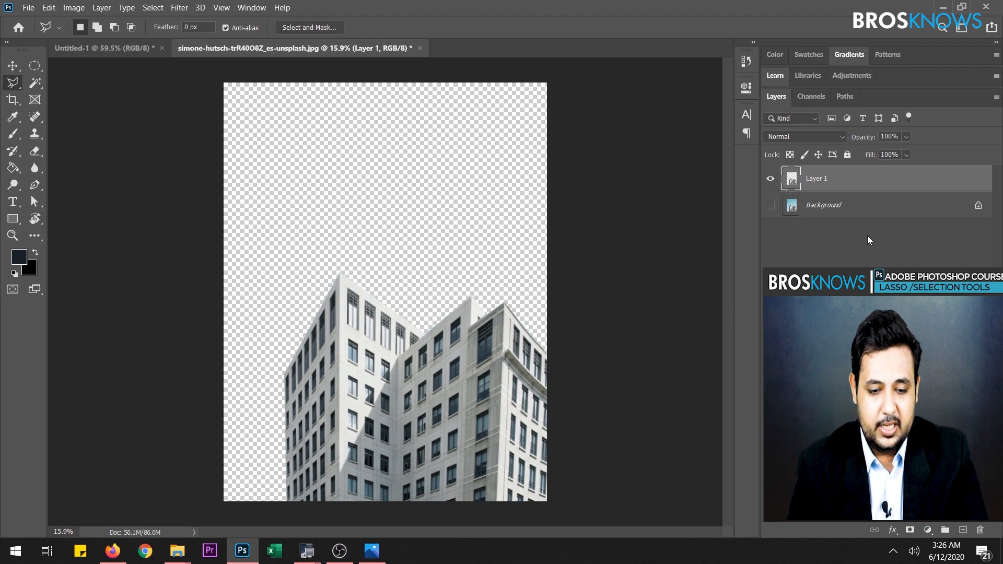
{"action": "left_click", "coordinate": [771, 205]}
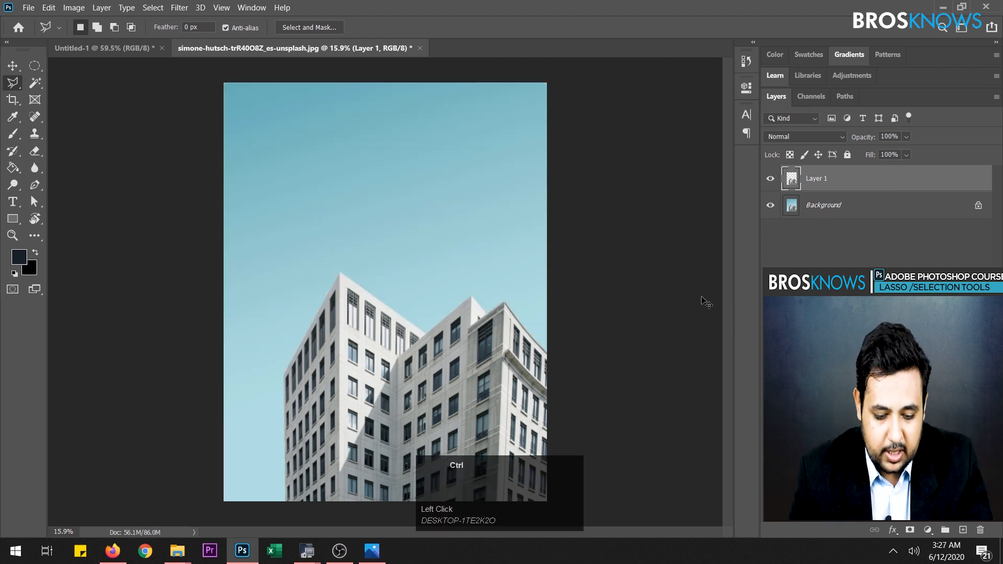
{"action": "key", "text": "ctrl+z"}
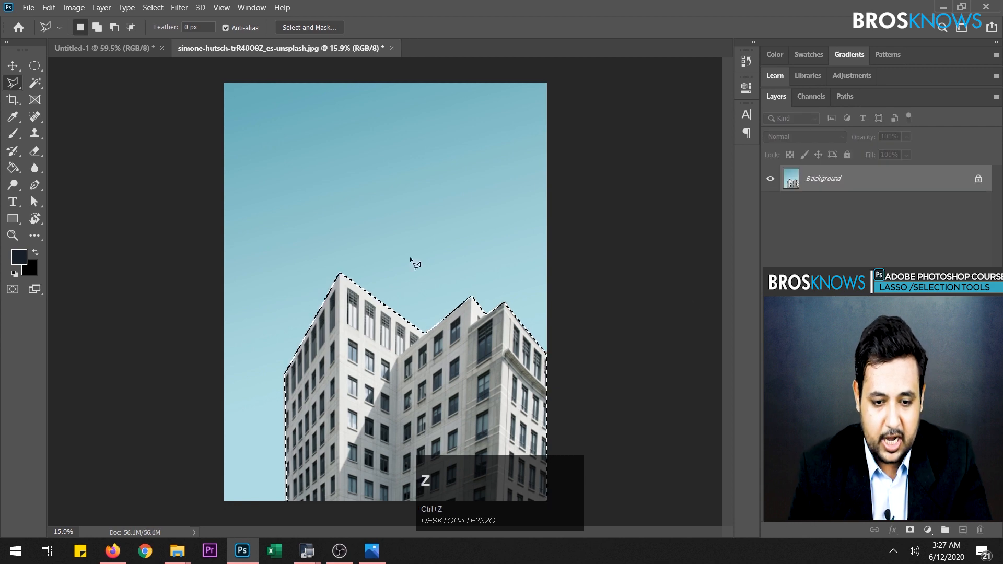
- Try copying the sky to a new layer by inverting the selection, then undo the copy and restore the building selection
{"action": "right_click", "coordinate": [411, 258]}
{"action": "left_click", "coordinate": [448, 275]}
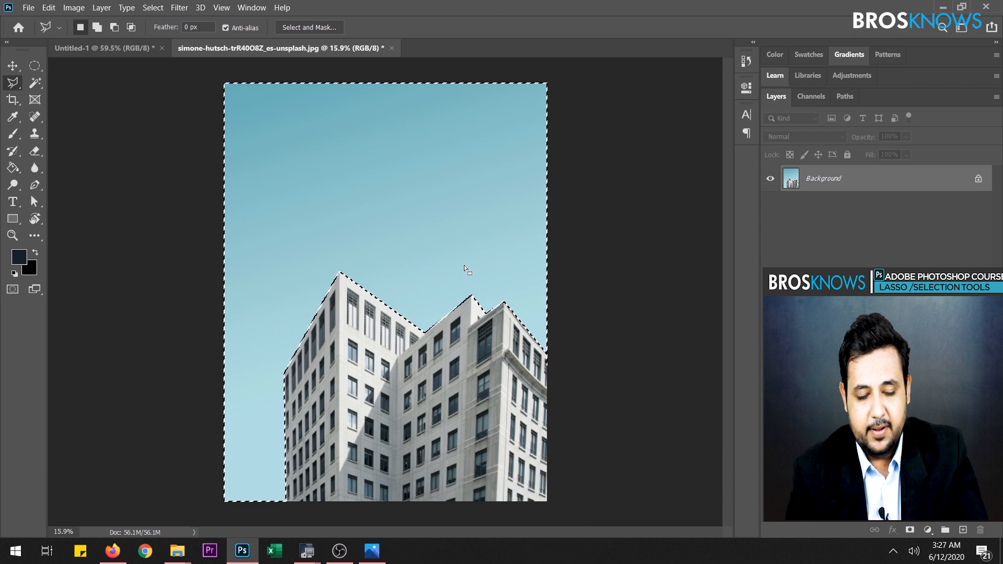
{"action": "key", "text": "ctrl+j"}
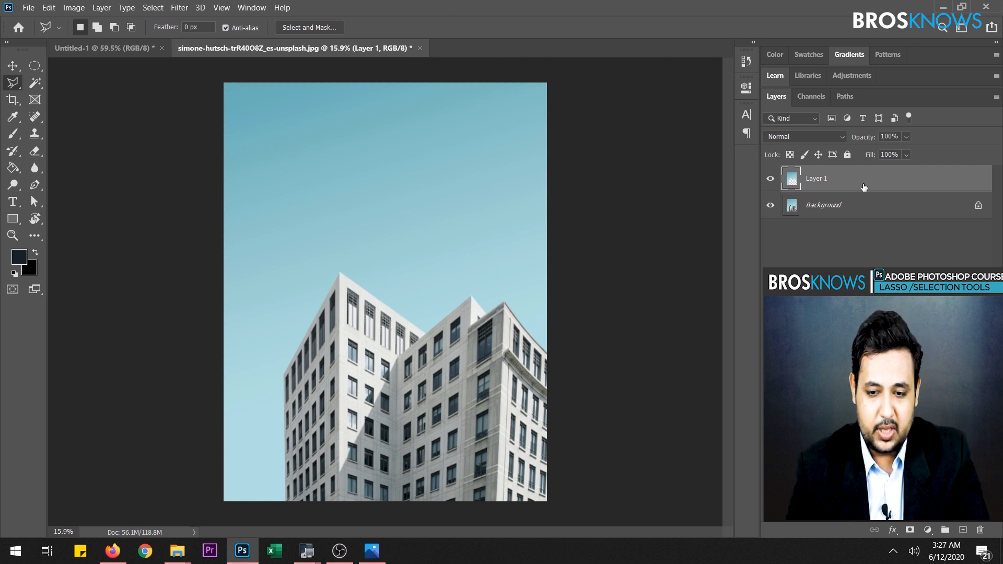
{"action": "mouse_move", "coordinate": [864, 185]}
{"action": "left_mouse_down"}
{"action": "mouse_move", "coordinate": [884, 221]}
{"action": "mouse_move", "coordinate": [950, 491]}
{"action": "mouse_move", "coordinate": [870, 177]}
{"action": "left_mouse_up"}
{"action": "key", "text": "ctrl+z"}
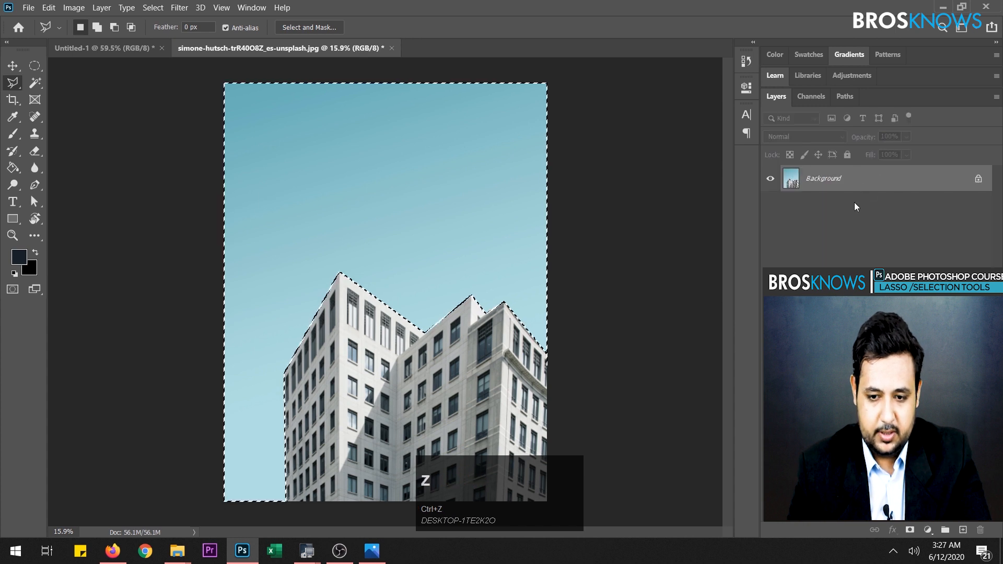
{"action": "right_click", "coordinate": [417, 194]}
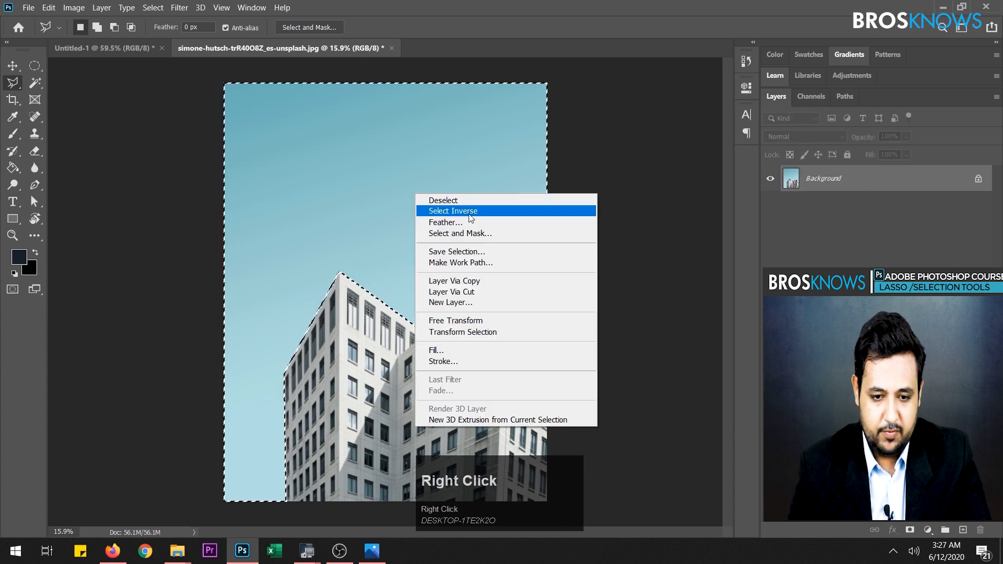
{"action": "left_click", "coordinate": [467, 212]}
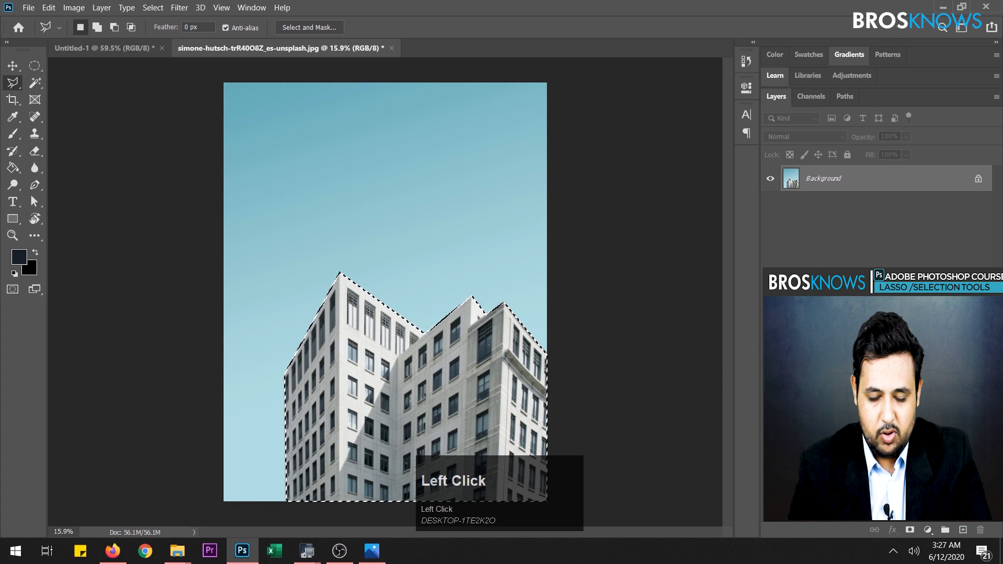
- Copy the selected building to a new layer and leave no layer selected
{"action": "key", "text": "ctrl+j"}
{"action": "left_click", "coordinate": [805, 251]}
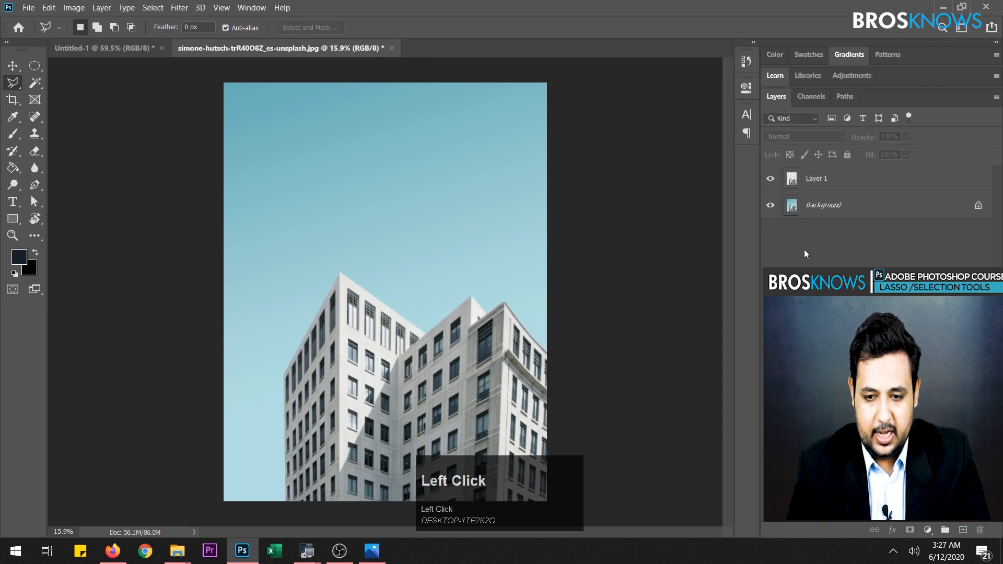
- Duplicate the Background layer repeatedly to make six copies of it beneath Layer 1
{"action": "left_click", "coordinate": [837, 209]}
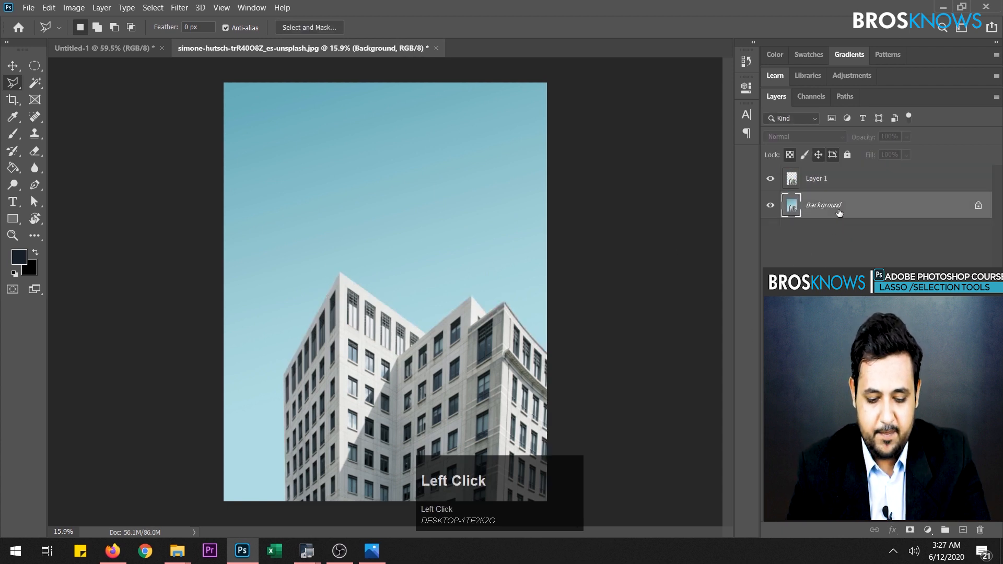
{"action": "key", "text": "ctrl+j"}
{"action": "key", "text": "ctrl+j"}
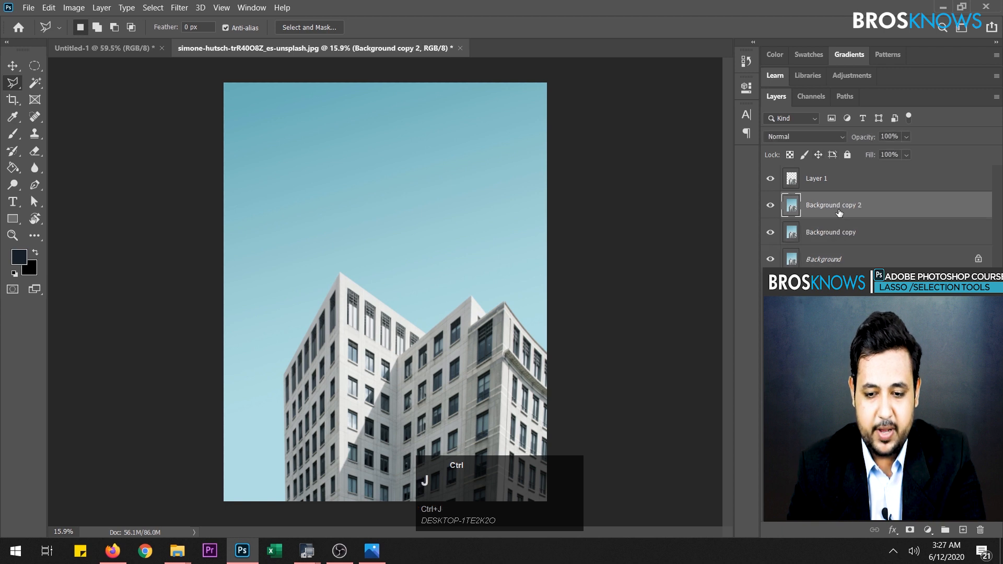
{"action": "key", "text": "ctrl+j"}
{"action": "key", "text": "ctrl+j"}
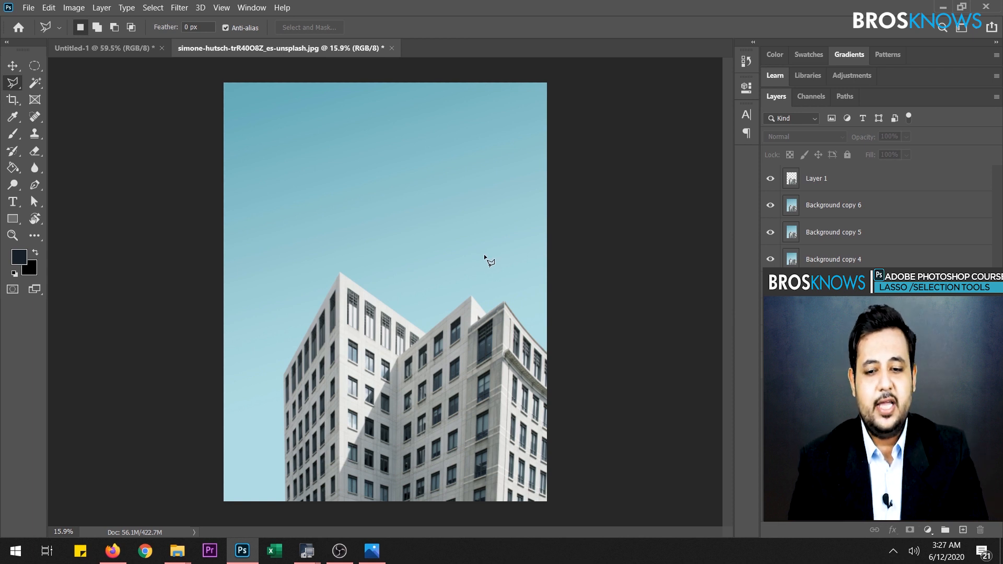
- Undo the duplicated Background layers so only Layer 1 and the original Background remain
{"action": "key", "text": "ctrl+z"}
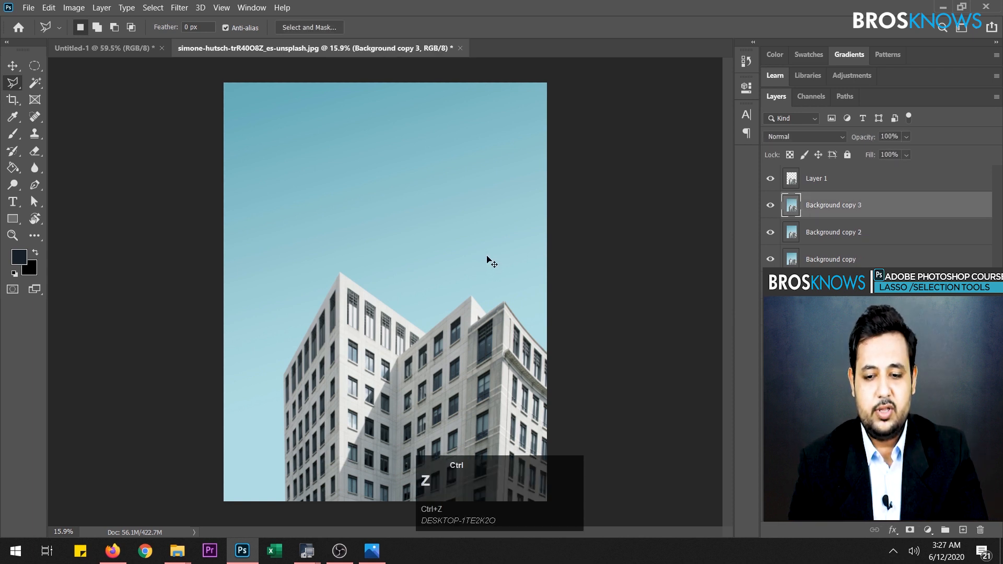
{"action": "key", "text": "ctrl+z"}
{"action": "key", "text": "ctrl+z"}
{"action": "key", "text": "ctrl+z"}
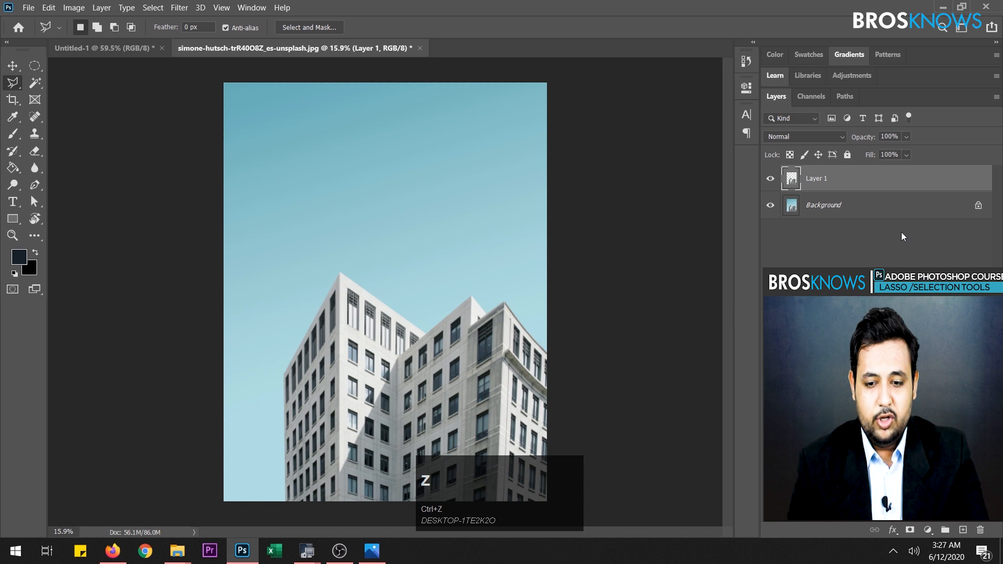
- Select Layer 1 and hide the Background layer to isolate the building on transparency
{"action": "left_click", "coordinate": [846, 208]}
{"action": "left_click", "coordinate": [846, 187]}
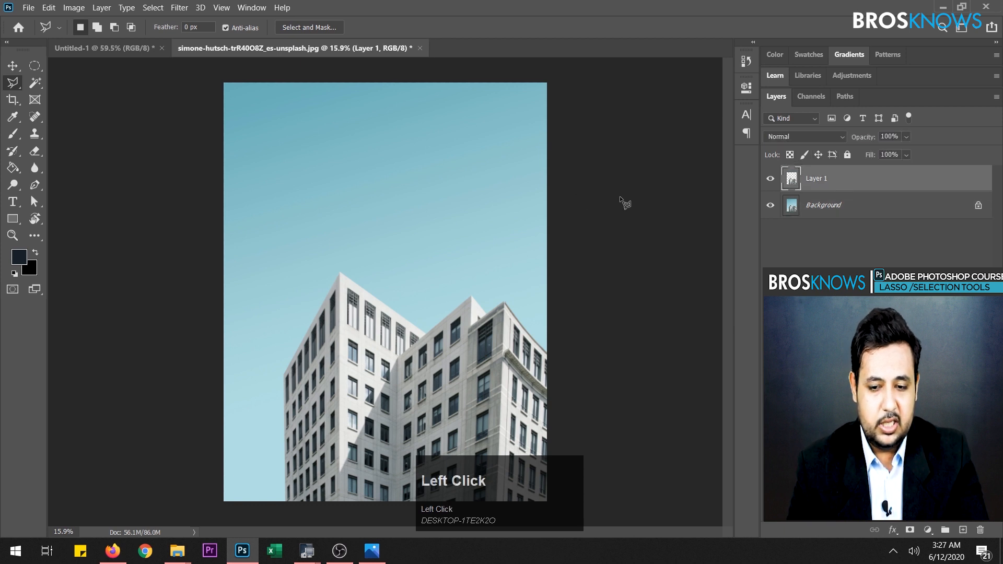
{"action": "left_click", "coordinate": [770, 205]}
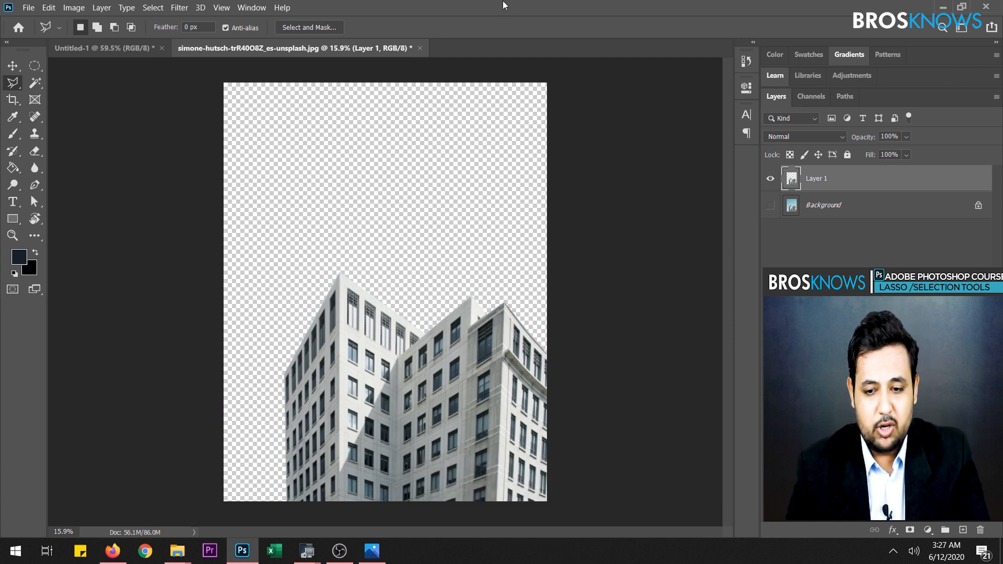
- Add a new layer above Layer 1 and select the whole canvas area with the Rectangular Marquee
{"action": "left_click", "coordinate": [963, 530]}
{"action": "left_click_drag", "start_coordinate": [35, 65], "coordinate": [90, 73]}
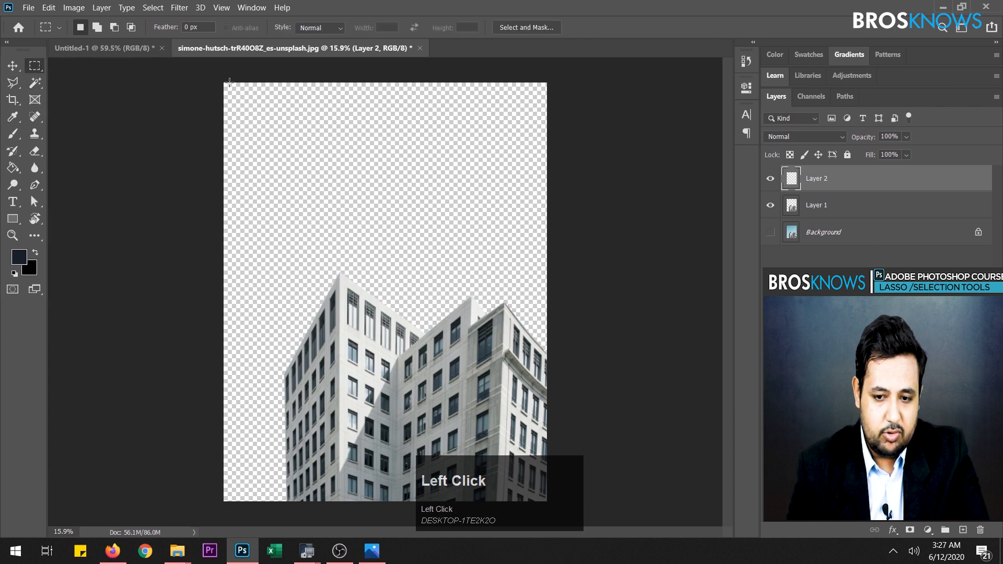
{"action": "left_click_drag", "start_coordinate": [229, 82], "coordinate": [554, 525]}
- Fill the selected area of Layer 2 with light blue using the Paint Bucket and place that layer beneath Layer 1
{"action": "left_click", "coordinate": [19, 256]}
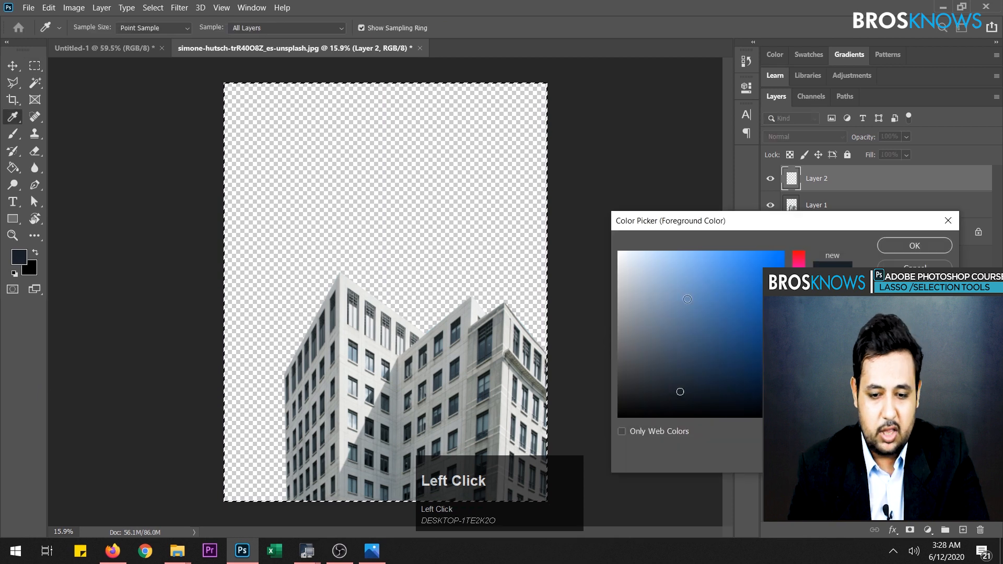
{"action": "left_click_drag", "start_coordinate": [669, 261], "coordinate": [668, 261]}
{"action": "left_click_drag", "start_coordinate": [694, 266], "coordinate": [721, 259]}
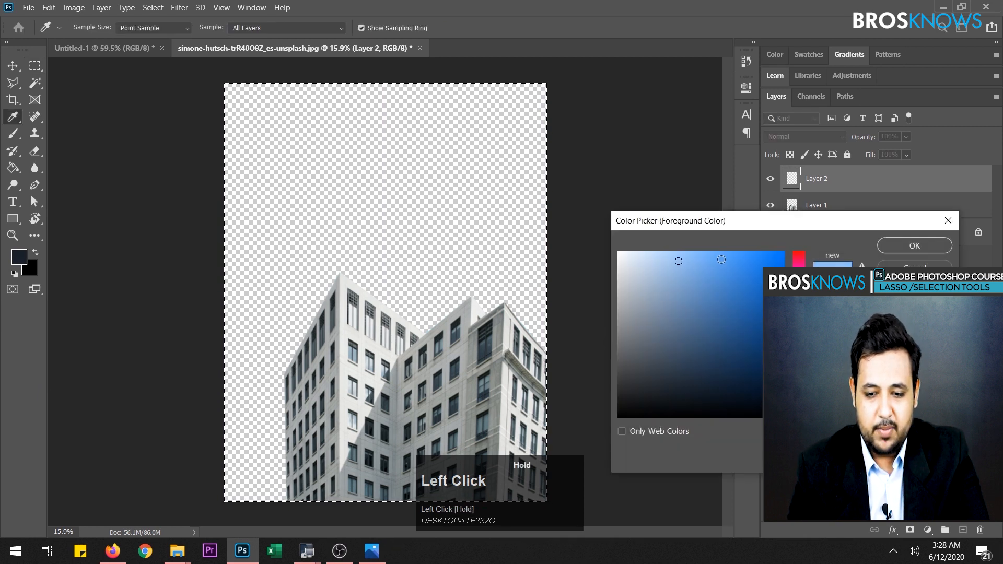
{"action": "left_click", "coordinate": [940, 246]}
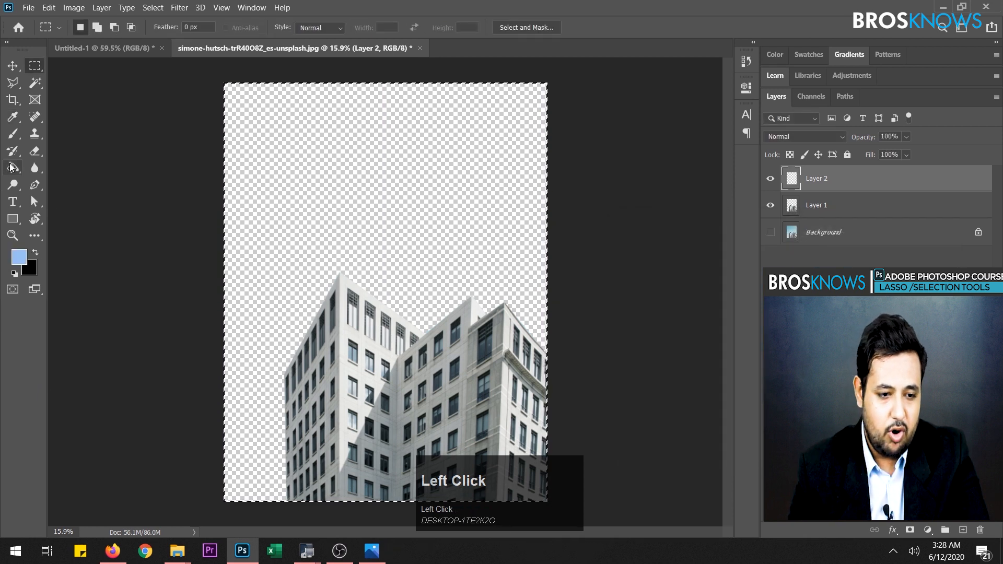
{"action": "left_click", "coordinate": [13, 168]}
{"action": "left_click", "coordinate": [358, 165]}
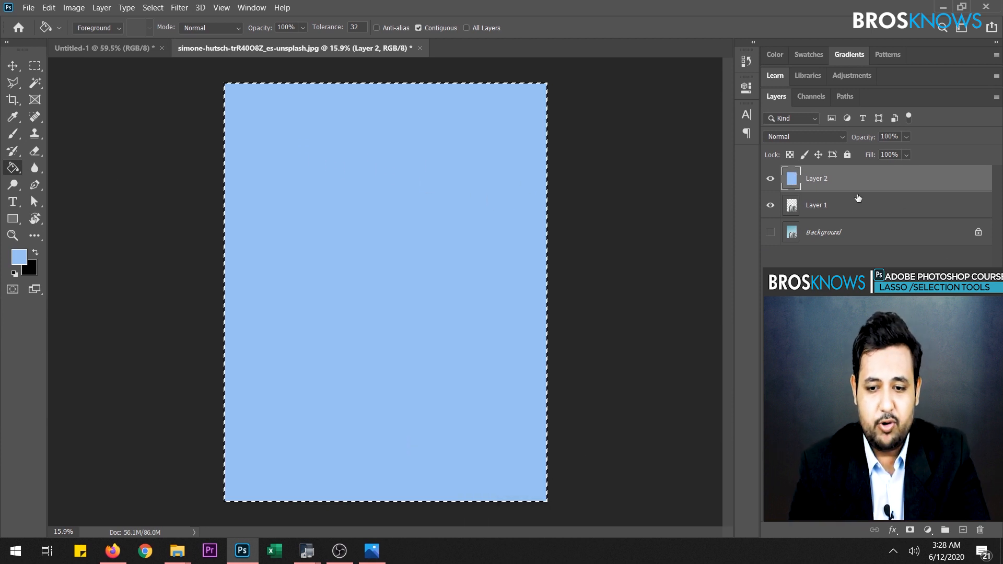
{"action": "left_click_drag", "start_coordinate": [855, 179], "coordinate": [856, 220]}
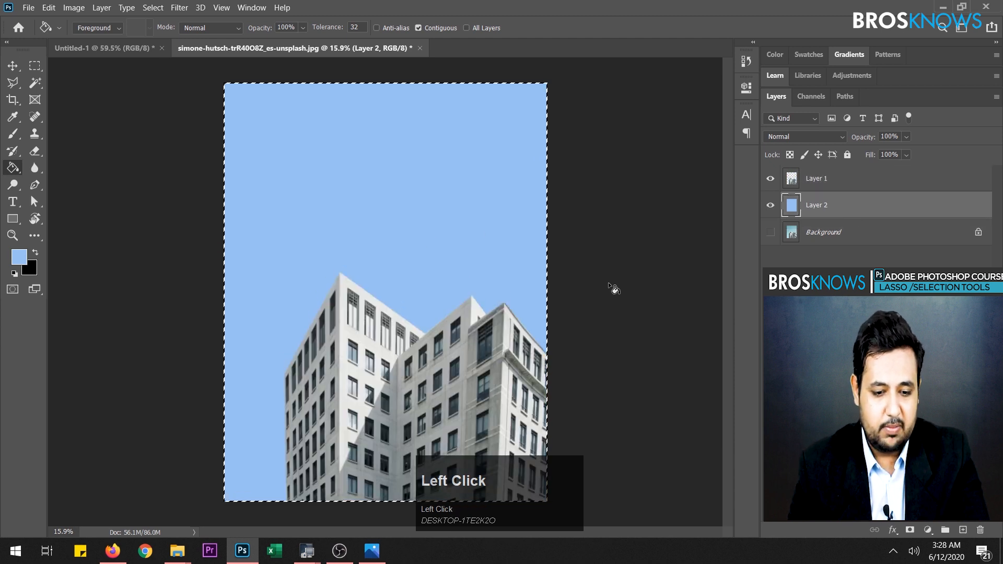
- Clear the selection and delete the light blue Layer 2
{"action": "key", "text": "Escape"}
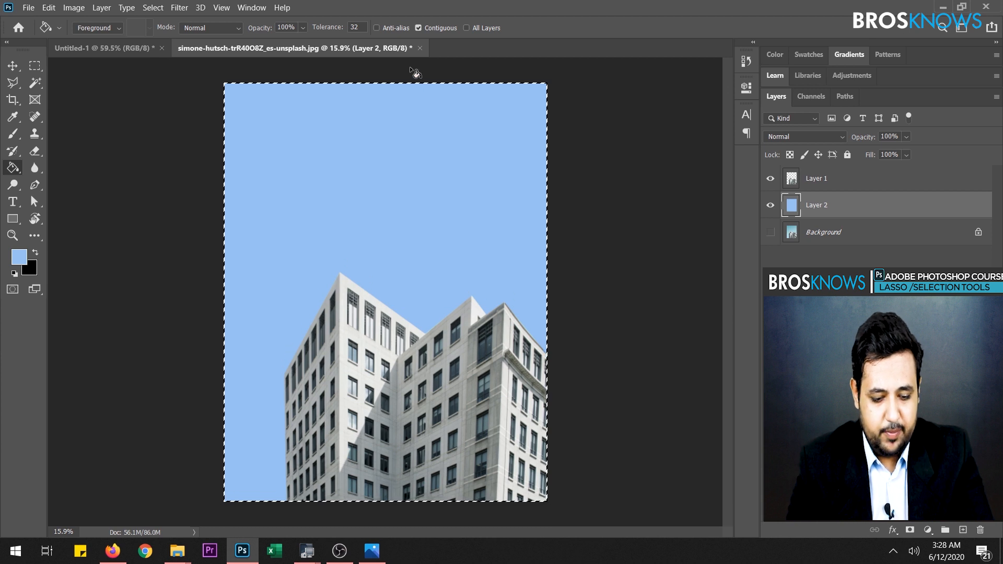
{"action": "key", "text": "ctrl"}
{"action": "key", "text": "ctrl+d"}
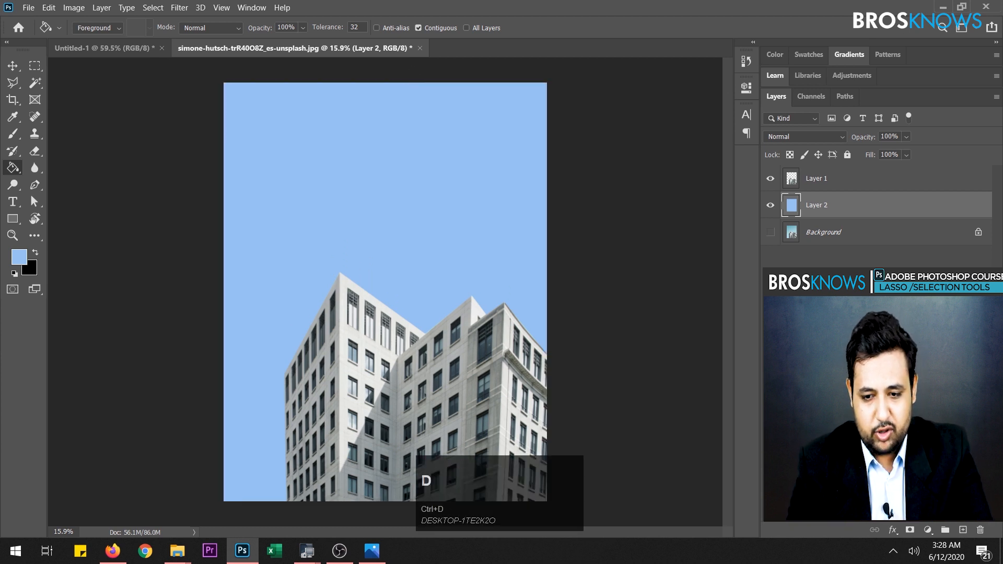
{"action": "left_click_drag", "start_coordinate": [854, 212], "coordinate": [979, 530]}
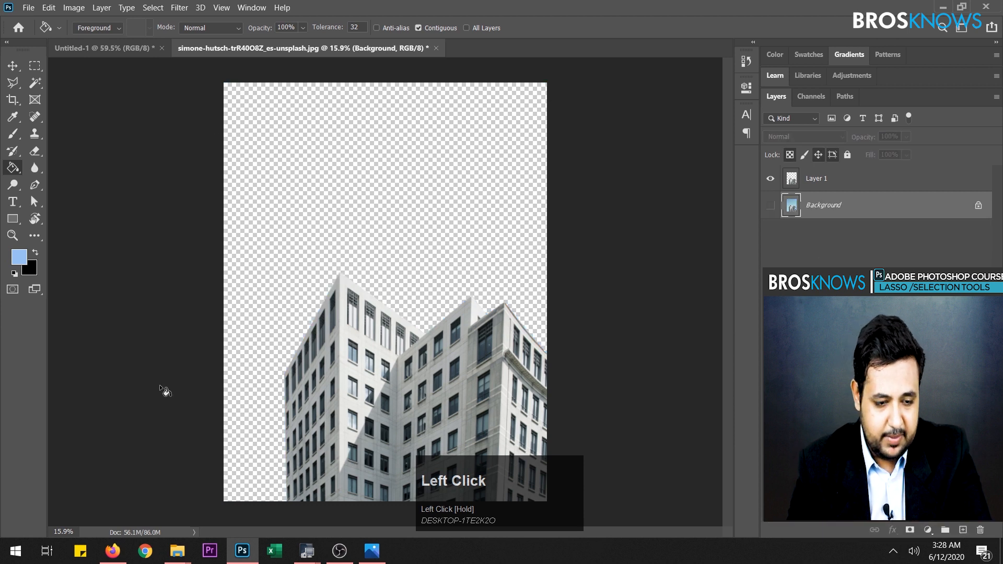
- Open the orange fruit photo from the Class 3 Lasso folder as a separate document in Photoshop
{"action": "mouse_move", "coordinate": [19, 86]}
{"action": "left_mouse_down"}
{"action": "mouse_move", "coordinate": [73, 96]}
{"action": "mouse_move", "coordinate": [79, 113]}
{"action": "left_mouse_up"}
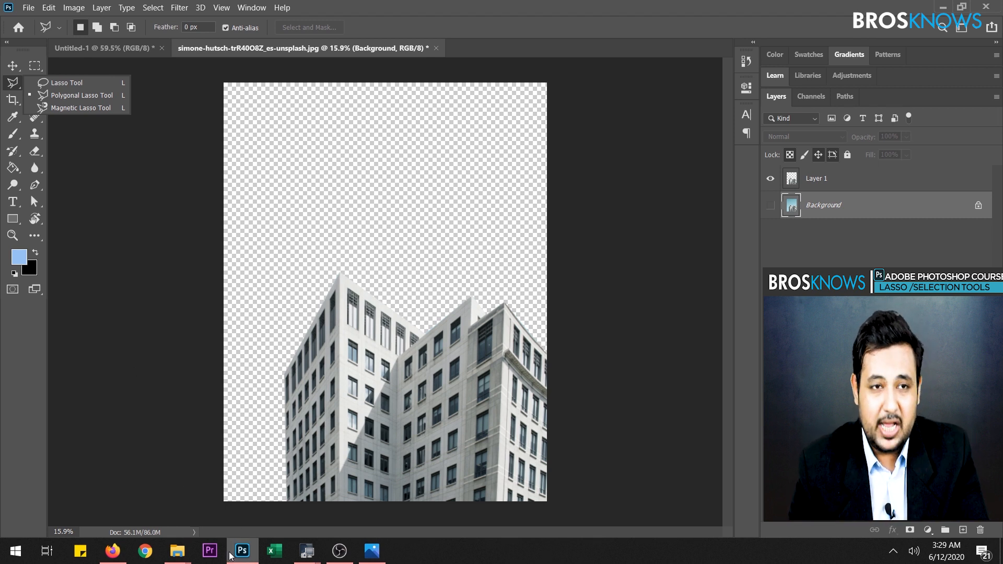
{"action": "mouse_move", "coordinate": [230, 557]}
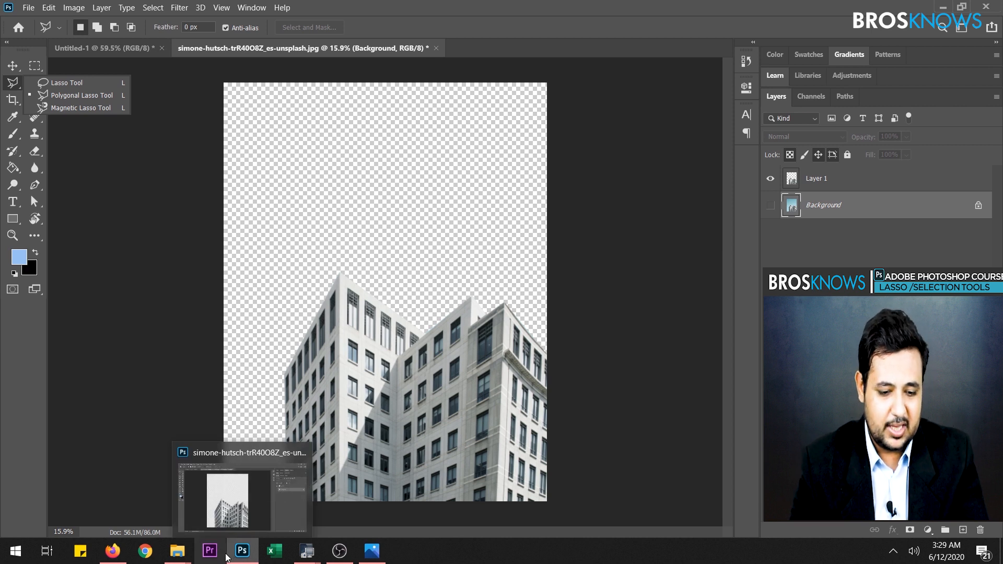
{"action": "mouse_move", "coordinate": [183, 558]}
{"action": "left_click", "coordinate": [144, 505]}
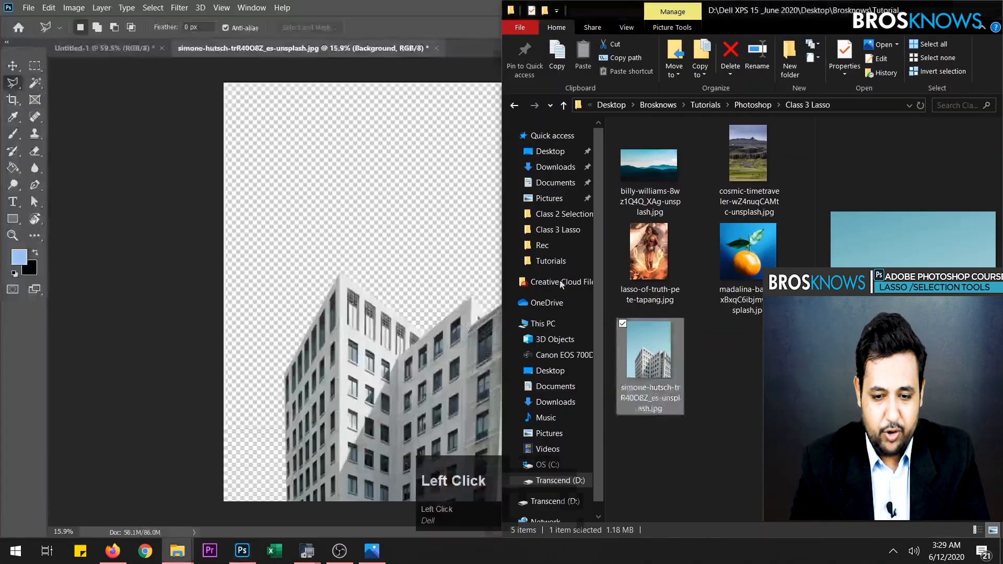
{"action": "left_click", "coordinate": [743, 258]}
{"action": "left_click_drag", "start_coordinate": [771, 9], "coordinate": [780, 49]}
{"action": "left_click_drag", "start_coordinate": [842, 203], "coordinate": [458, 36]}
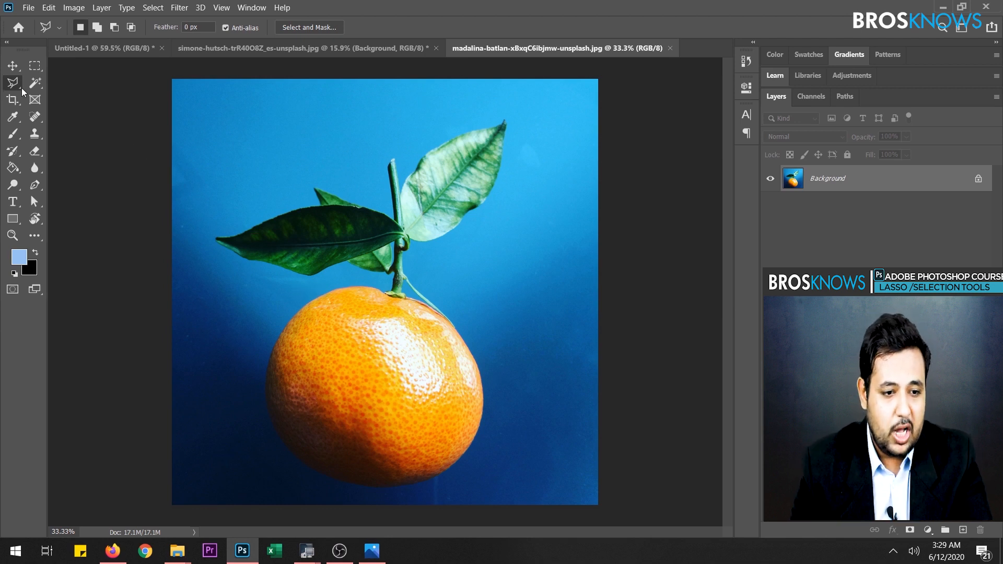
- Activate the Magnetic Lasso tool for outlining the orange
{"action": "left_click_drag", "start_coordinate": [21, 88], "coordinate": [58, 111]}
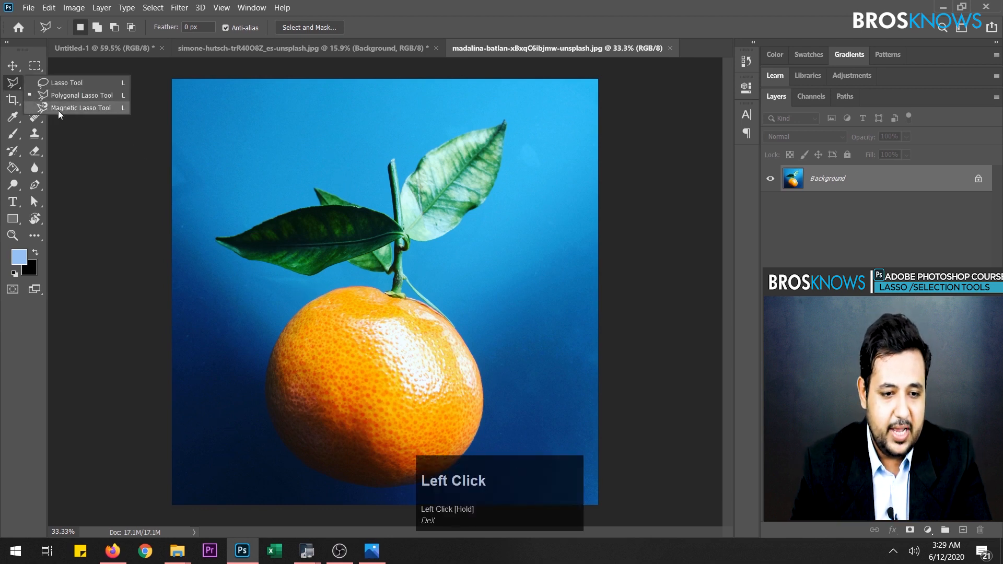
{"action": "left_click", "coordinate": [57, 111]}
{"action": "scroll", "coordinate": [439, 318], "scroll_direction": "up", "scroll_amount": 2, "text": "alt"}
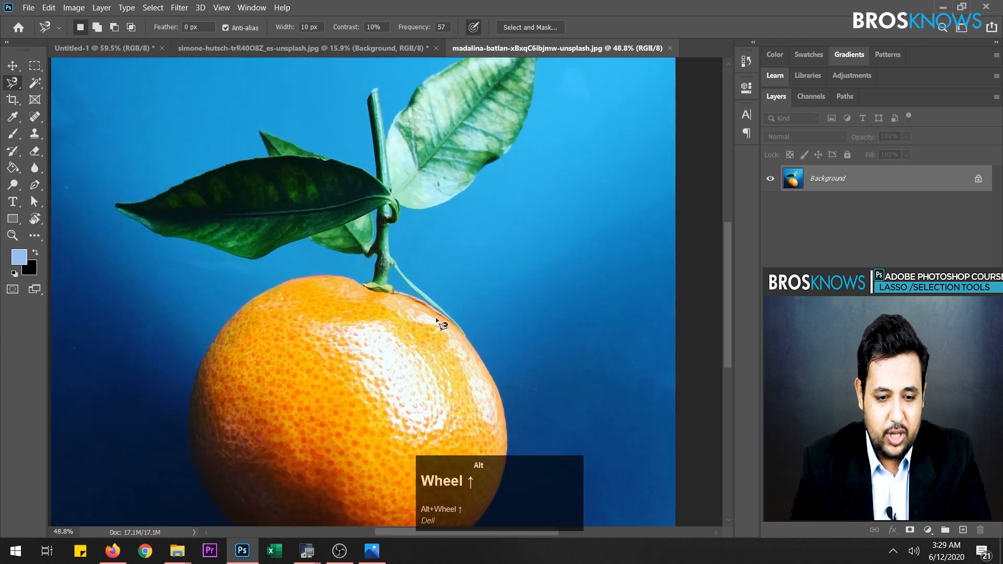
{"action": "scroll", "coordinate": [327, 305], "scroll_direction": "up", "scroll_amount": 1, "text": "alt"}
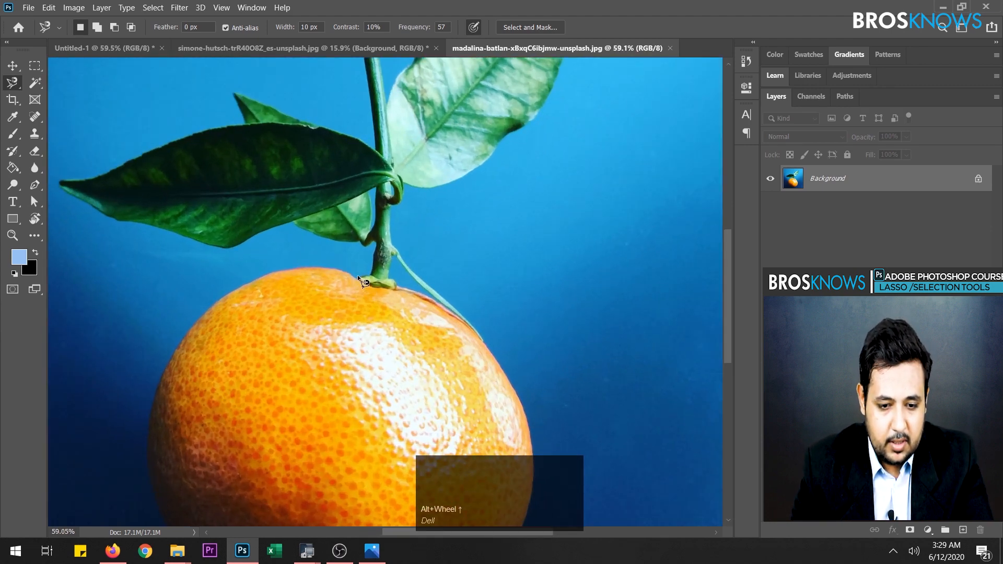
- Try to trace the orange's upper-left edge with the Magnetic Lasso, starting beside the stem
{"action": "left_click_drag", "start_coordinate": [357, 275], "coordinate": [350, 274]}
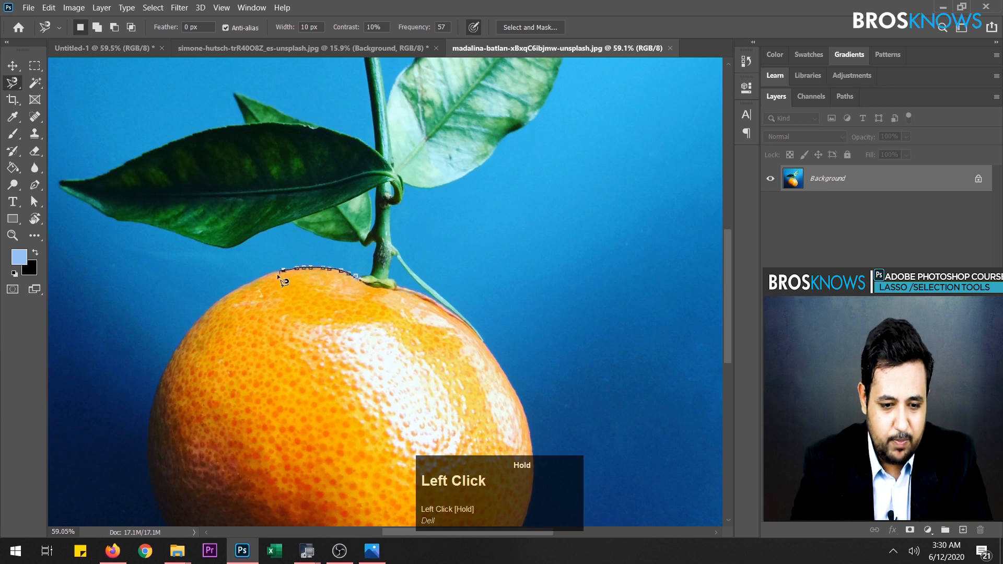
{"action": "left_click_drag", "start_coordinate": [261, 280], "coordinate": [257, 284]}
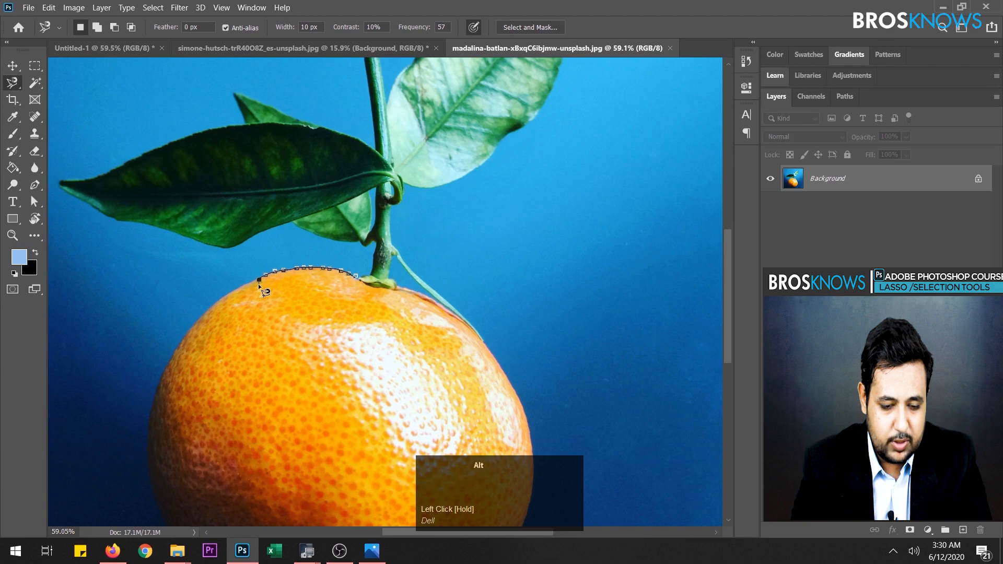
{"action": "scroll", "coordinate": [258, 284], "scroll_direction": "up", "scroll_amount": 2, "text": "alt"}
{"action": "mouse_move", "coordinate": [129, 286]}
{"action": "left_mouse_down"}
{"action": "mouse_move", "coordinate": [148, 294]}
{"action": "mouse_move", "coordinate": [171, 279]}
{"action": "mouse_move", "coordinate": [103, 314]}
{"action": "left_mouse_up"}
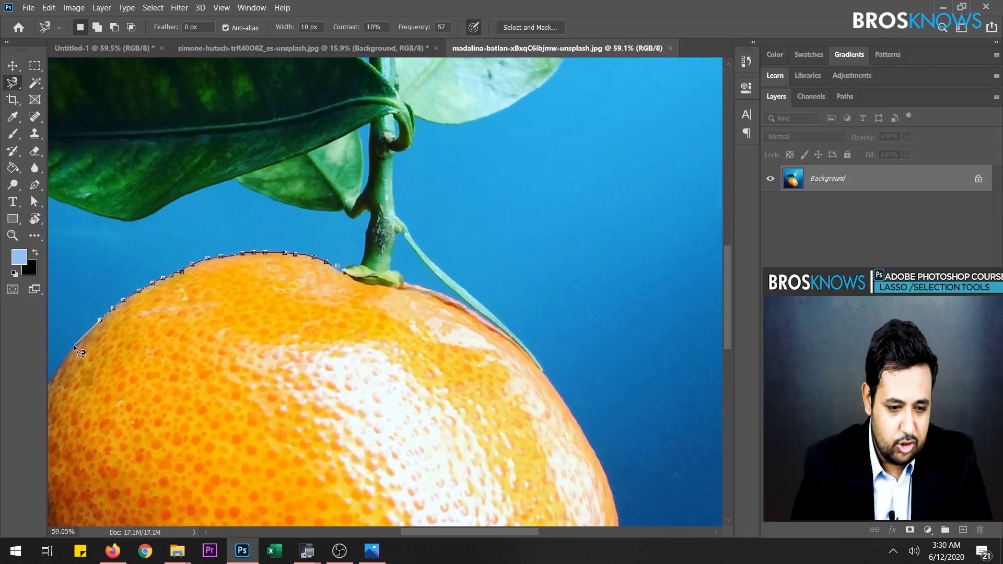
{"action": "scroll", "coordinate": [53, 380], "scroll_direction": "up", "scroll_amount": 1, "text": "alt"}
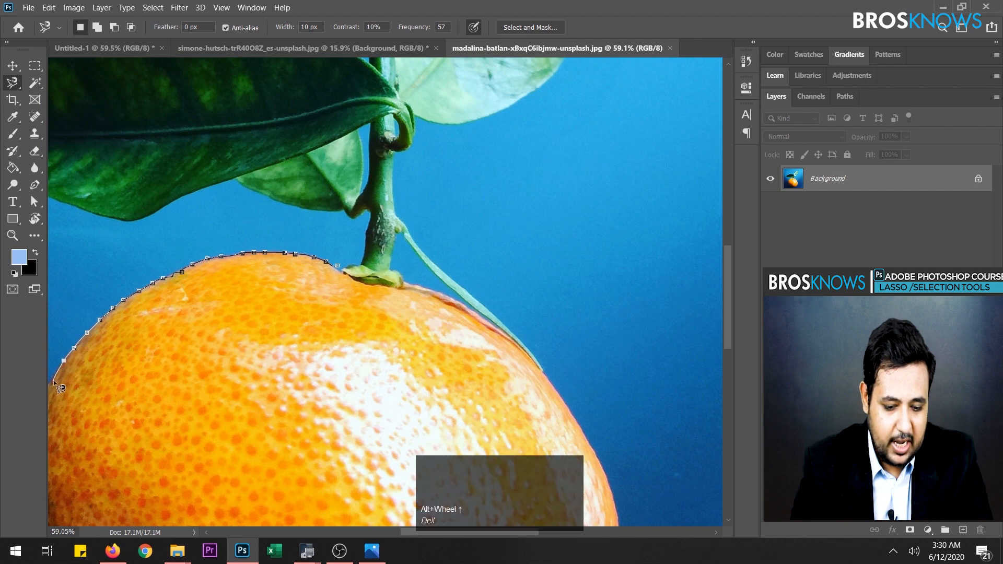
- Try to continue the trace down the orange's left edge, removing the stray anchor points placed inside the fruit
{"action": "key", "text": "space"}
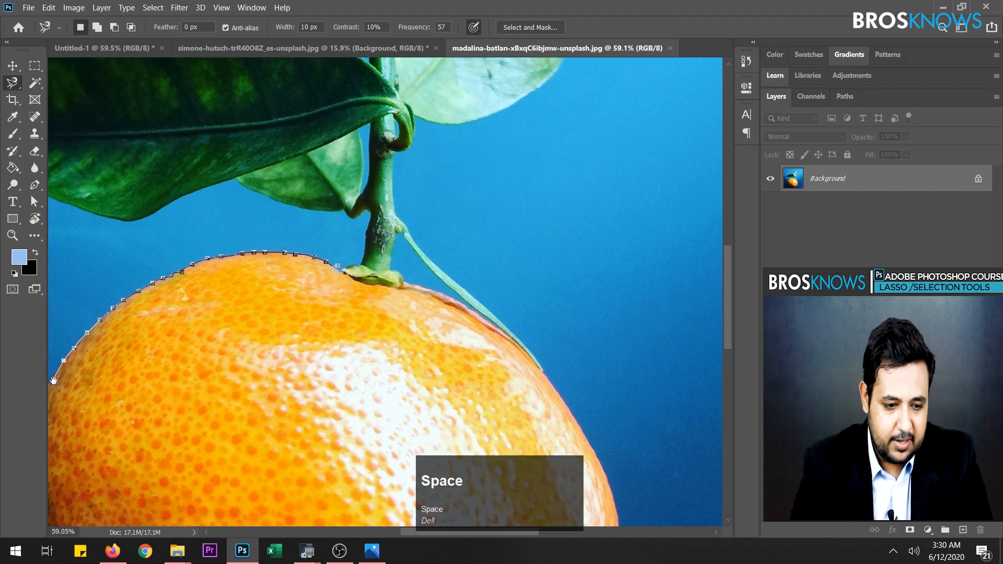
{"action": "left_click", "coordinate": [104, 389]}
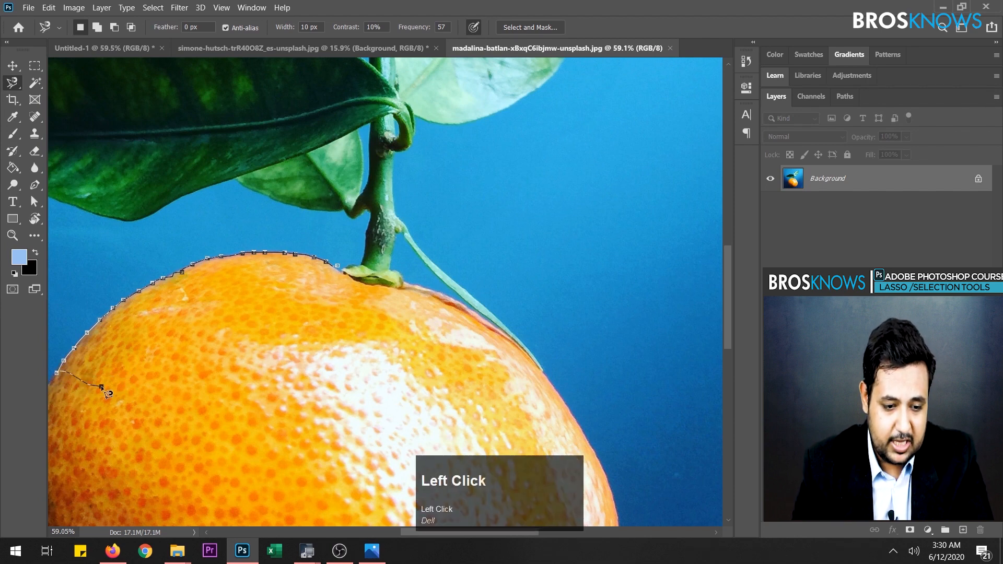
{"action": "key", "text": "BackSpace"}
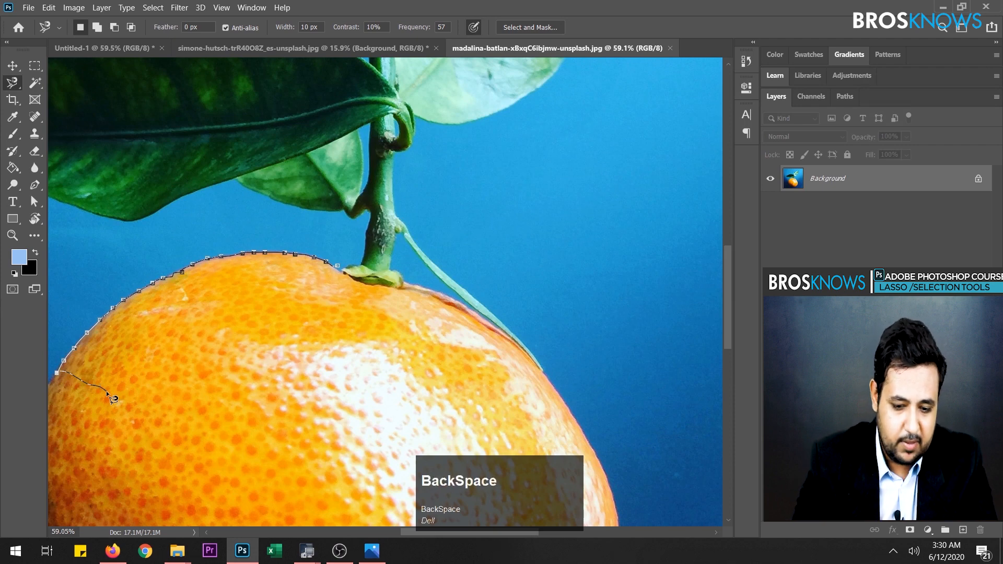
{"action": "key", "text": "BackSpace"}
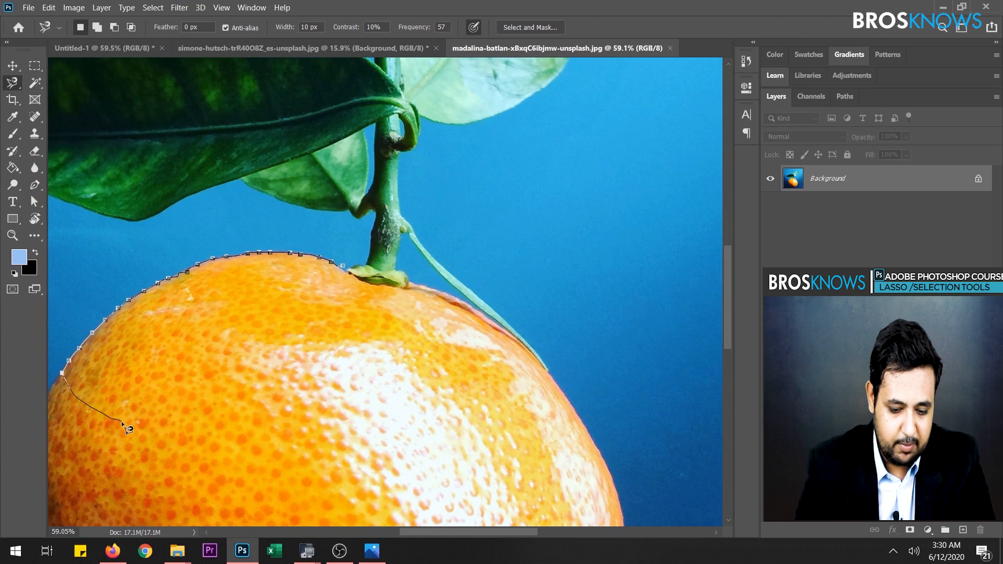
{"action": "key", "text": "space"}
{"action": "mouse_move", "coordinate": [128, 429]}
{"action": "left_mouse_down"}
{"action": "mouse_move", "coordinate": [402, 340]}
{"action": "mouse_move", "coordinate": [329, 236]}
{"action": "left_mouse_up"}
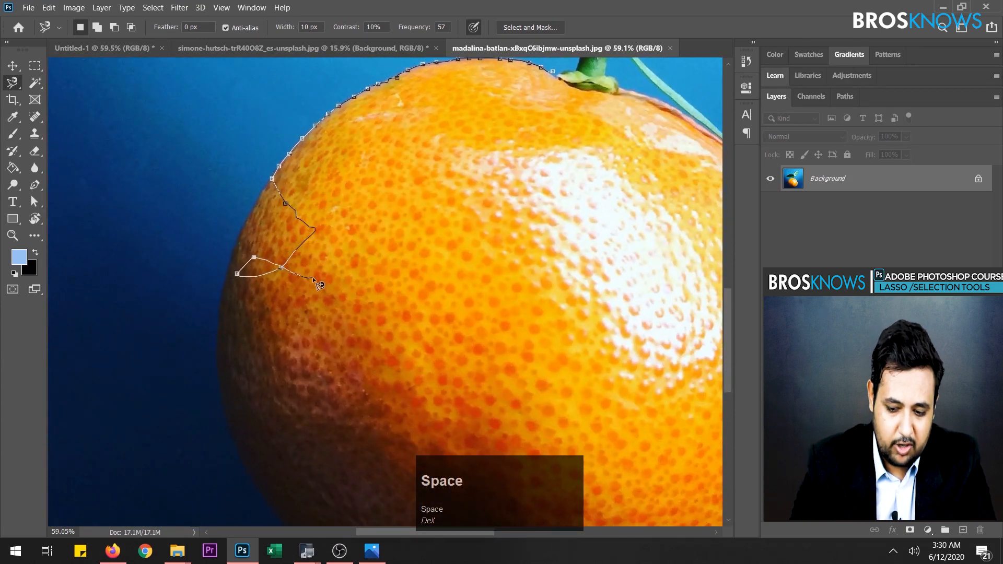
{"action": "key", "text": "BackSpace"}
{"action": "key", "text": "BackSpace"}
{"action": "key", "text": "BackSpace"}
{"action": "key", "text": "BackSpace"}
{"action": "key", "text": "BackSpace"}
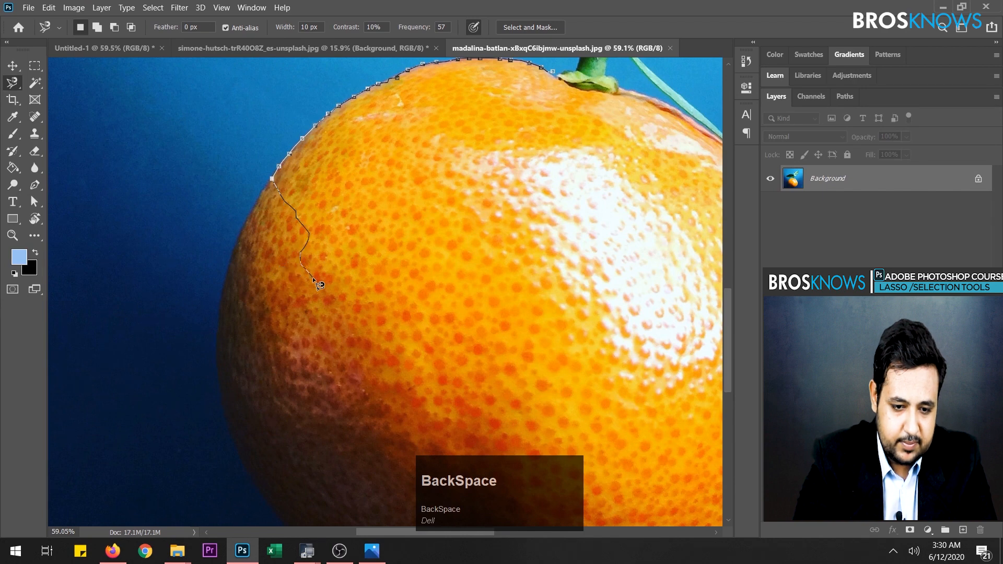
{"action": "key", "text": "BackSpace"}
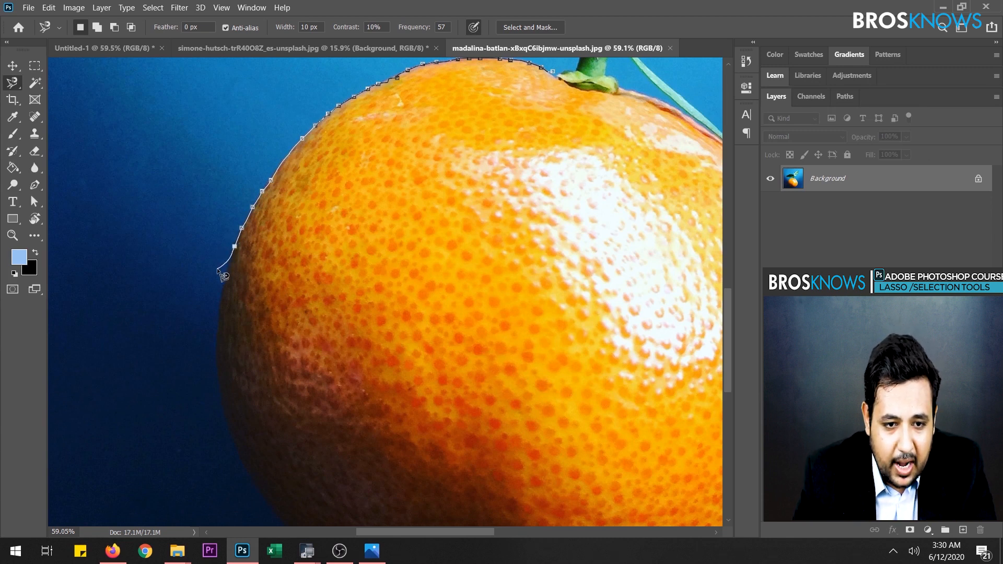
- Cancel the unfinished Magnetic Lasso path that strays across the leaves and stem
{"action": "scroll", "coordinate": [347, 313], "scroll_direction": "up", "scroll_amount": 10}
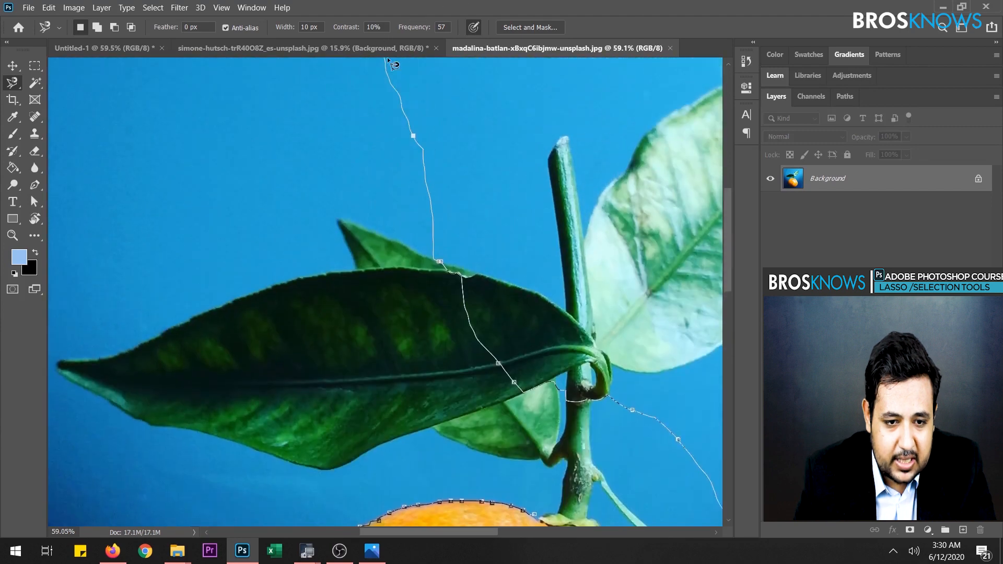
{"action": "key", "text": "ctrl+z"}
{"action": "scroll", "coordinate": [622, 397], "scroll_direction": "down", "scroll_amount": 1}
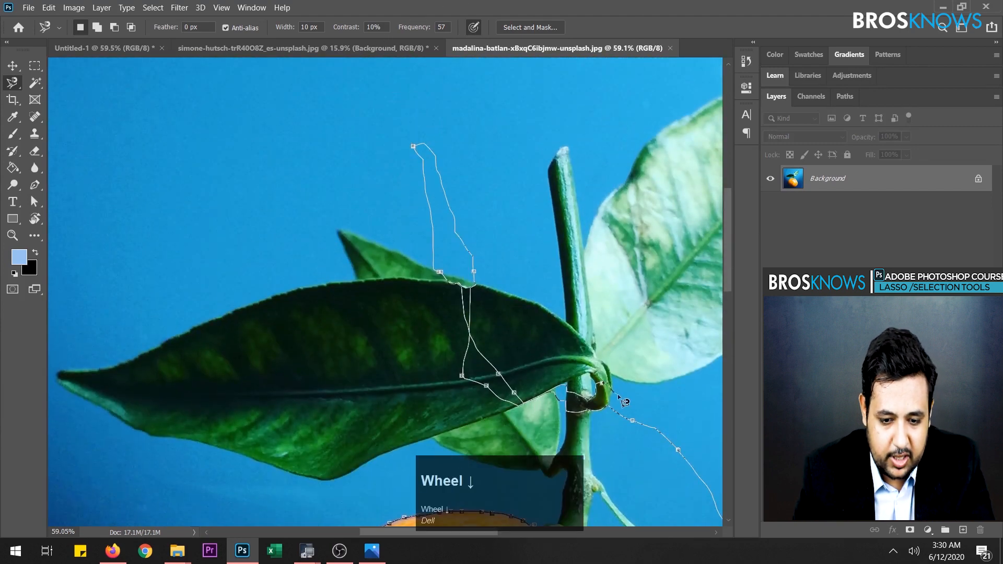
{"action": "key", "text": "Escape"}
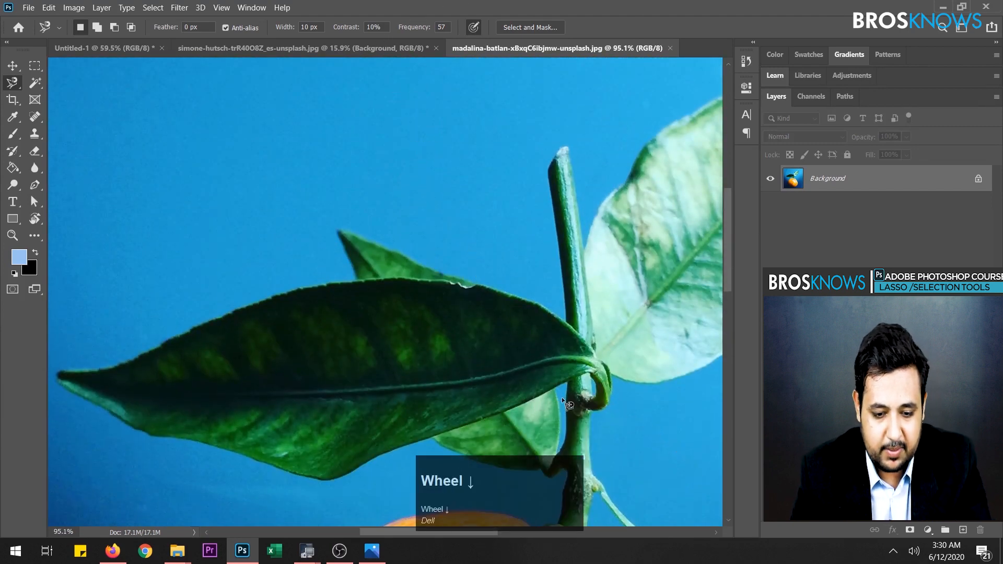
{"action": "key", "text": "space"}
{"action": "scroll", "coordinate": [385, 376], "scroll_direction": "down", "scroll_amount": 1}
{"action": "left_click", "coordinate": [377, 377]}
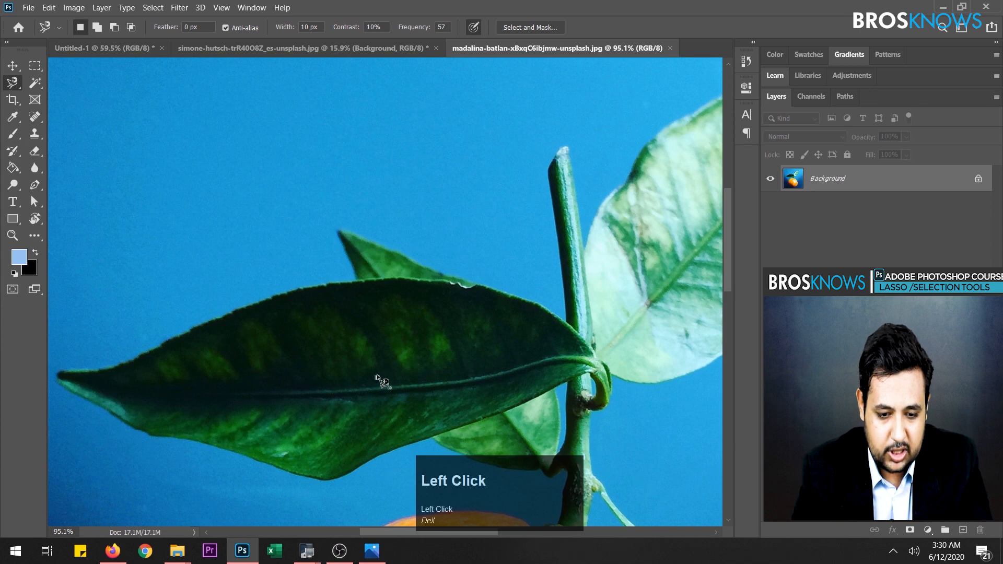
- Discard the stray Magnetic Lasso path on the leaf and set the tool's width to 15 px
{"action": "key", "text": "space"}
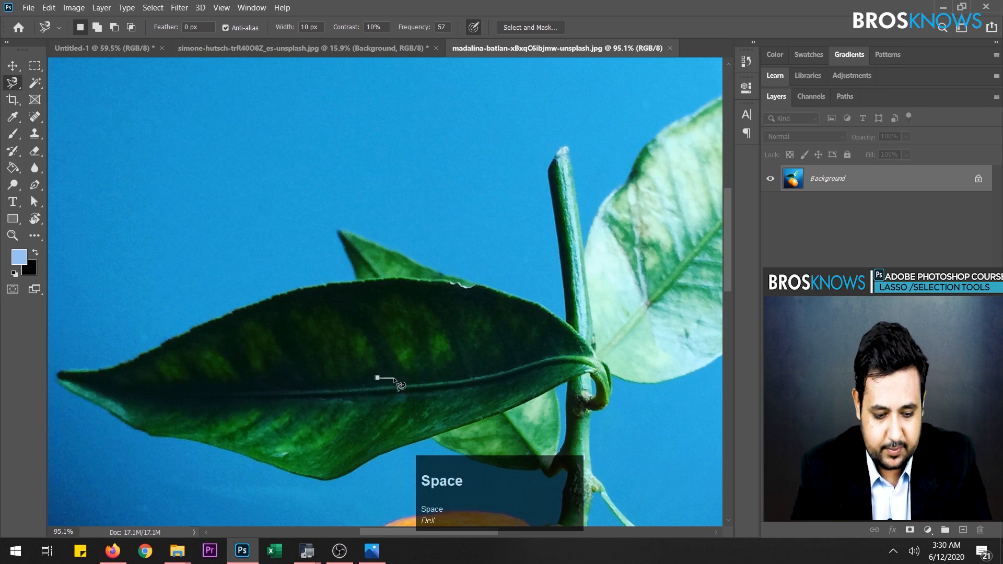
{"action": "key", "text": "Escape"}
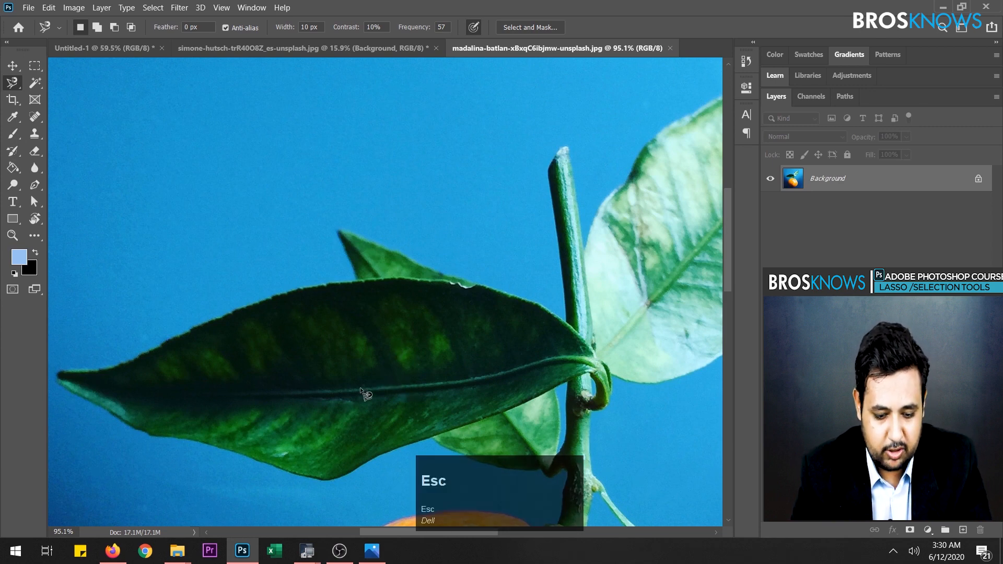
{"action": "key", "text": "space"}
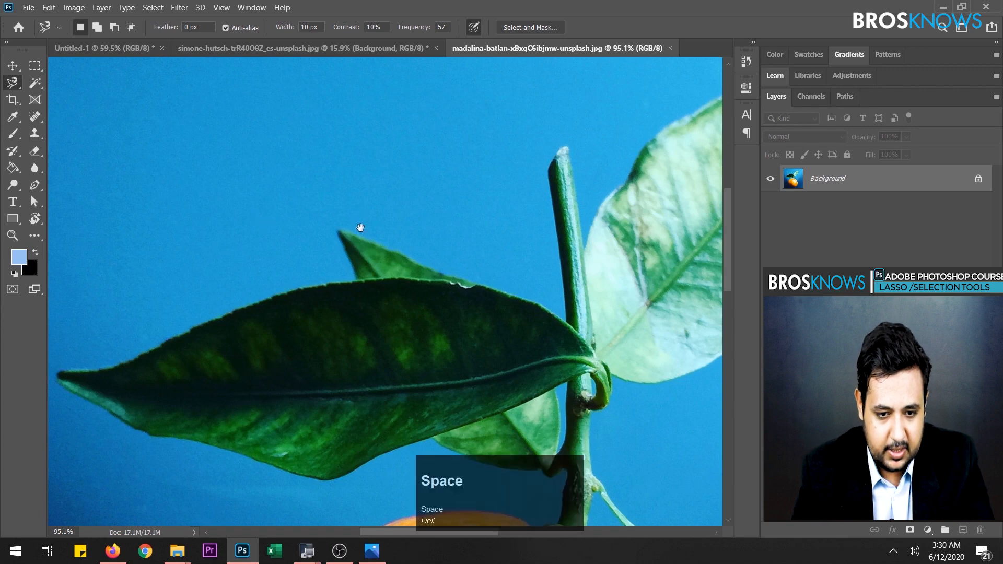
{"action": "left_click_drag", "start_coordinate": [360, 227], "coordinate": [372, 7]}
{"action": "left_click_drag", "start_coordinate": [331, 426], "coordinate": [317, 333]}
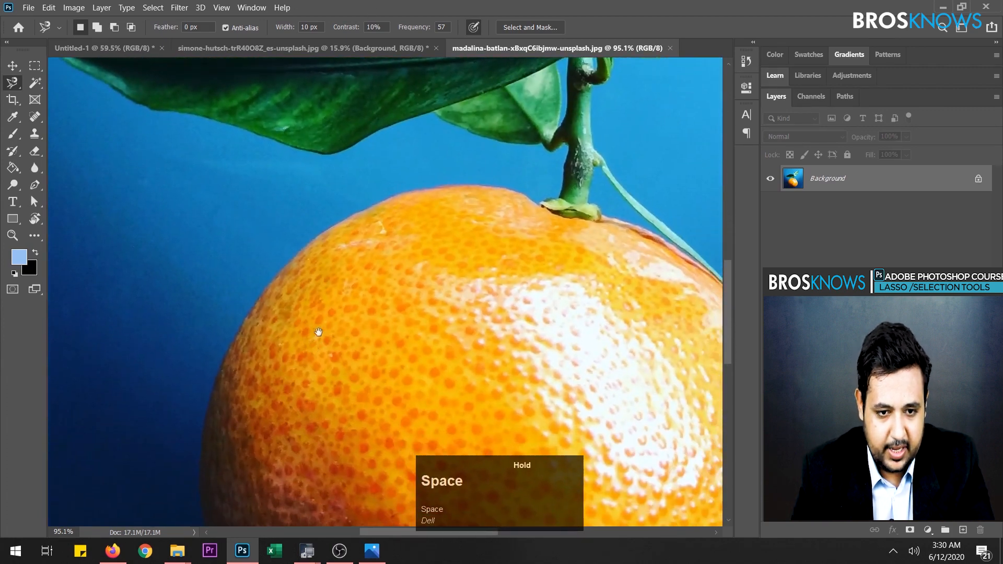
{"action": "left_click", "coordinate": [308, 27]}
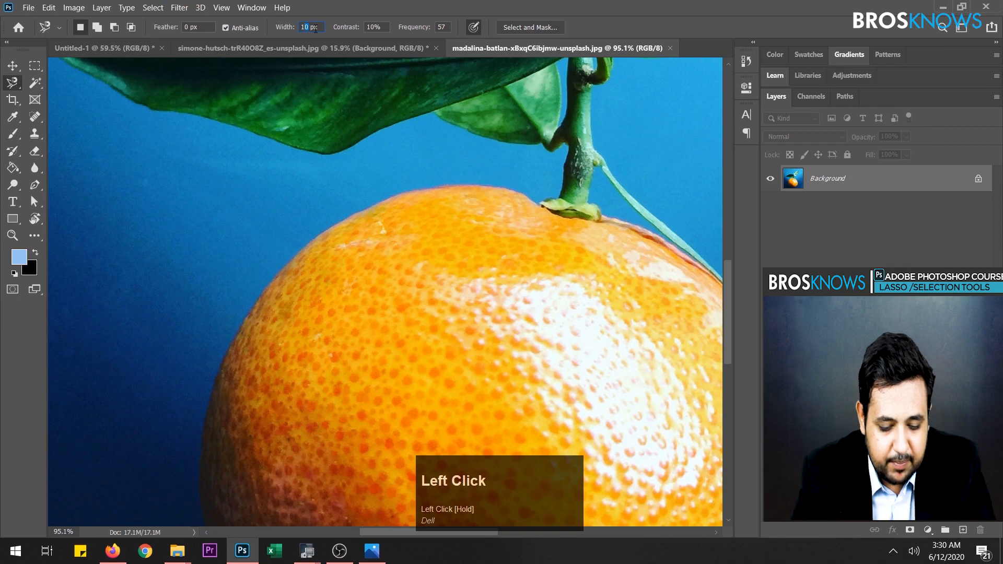
{"action": "left_click", "coordinate": [309, 27]}
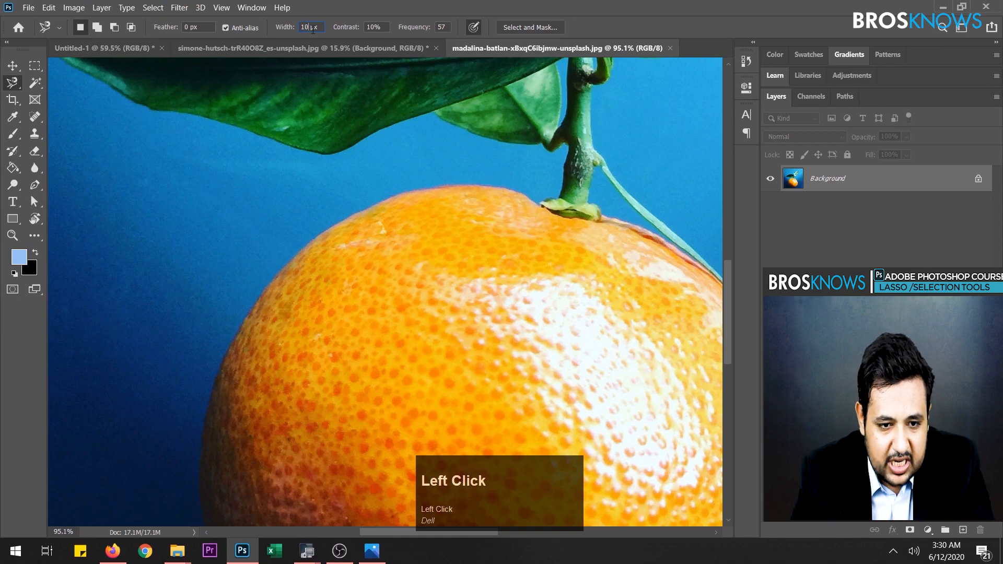
{"action": "left_click_drag", "start_coordinate": [309, 27], "coordinate": [298, 27]}
{"action": "type", "text": "1"}
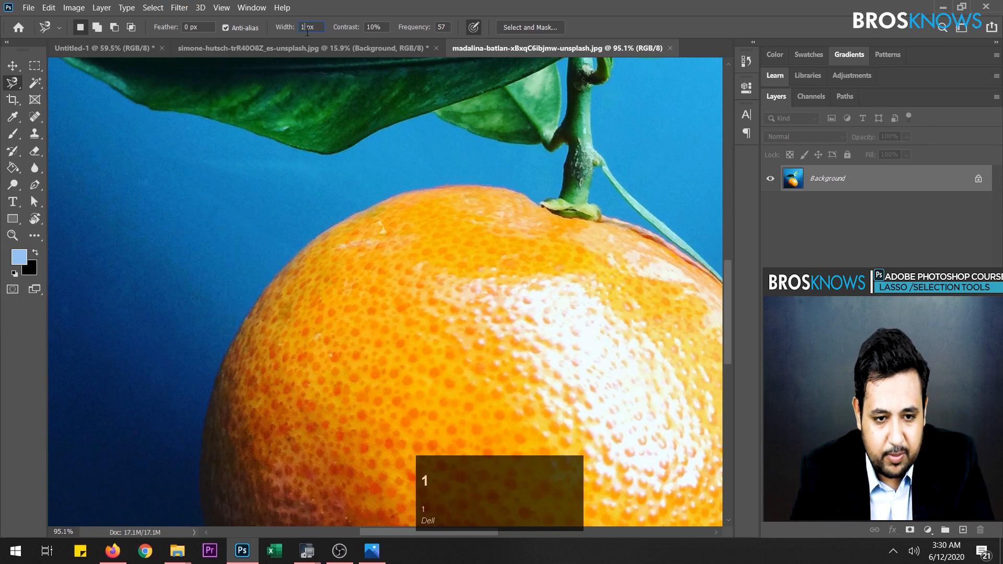
{"action": "type", "text": "5"}
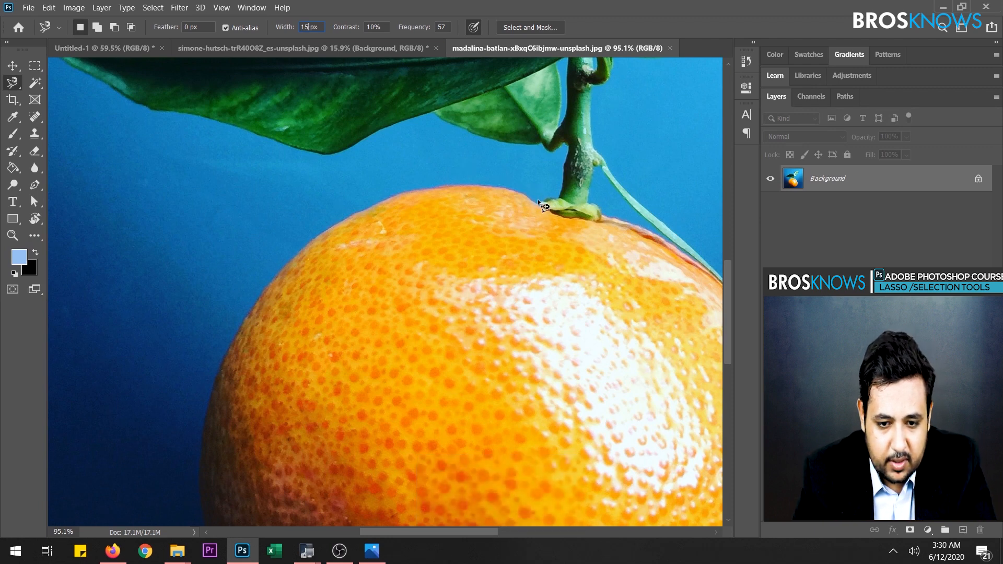
- Trace the orange's left edge with the Magnetic Lasso from beside the stem, removing the stray anchor points near the lower-left edge
{"action": "left_click_drag", "start_coordinate": [535, 203], "coordinate": [512, 195]}
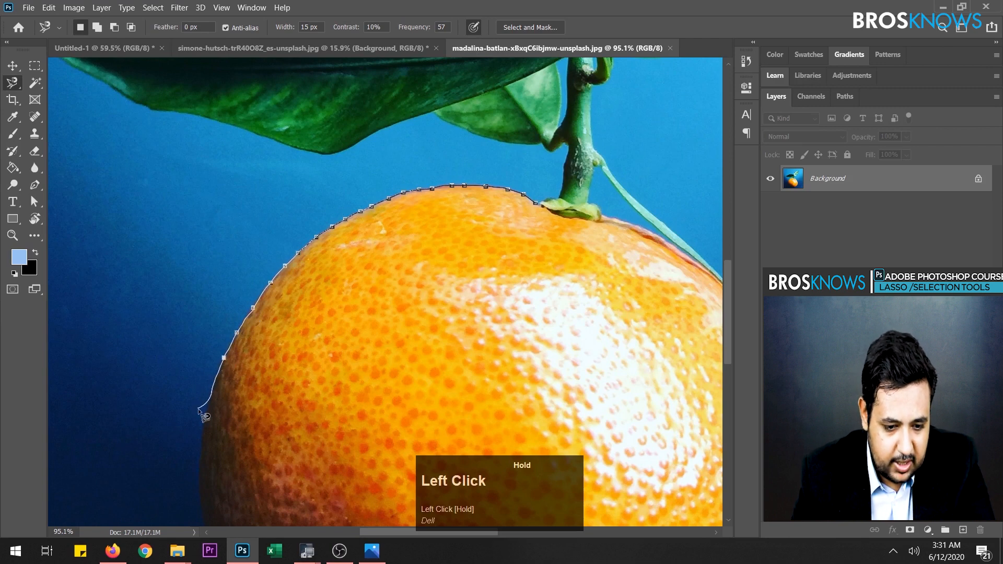
{"action": "mouse_move", "coordinate": [199, 410]}
{"action": "left_mouse_down"}
{"action": "mouse_move", "coordinate": [195, 524]}
{"action": "mouse_move", "coordinate": [219, 521]}
{"action": "mouse_move", "coordinate": [226, 532]}
{"action": "mouse_move", "coordinate": [222, 516]}
{"action": "mouse_move", "coordinate": [253, 509]}
{"action": "left_mouse_up"}
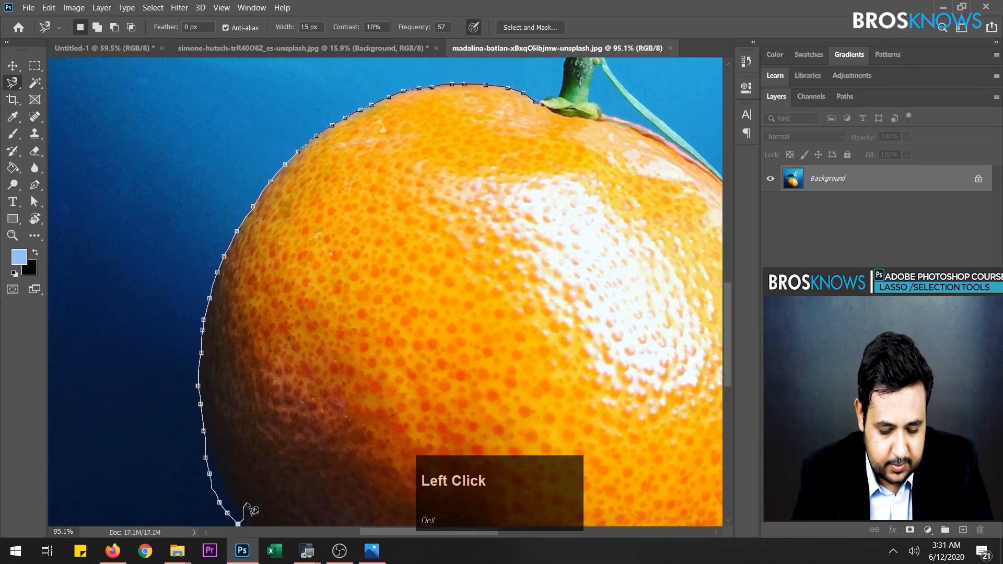
{"action": "middle_click", "coordinate": [246, 504]}
{"action": "key", "text": "space"}
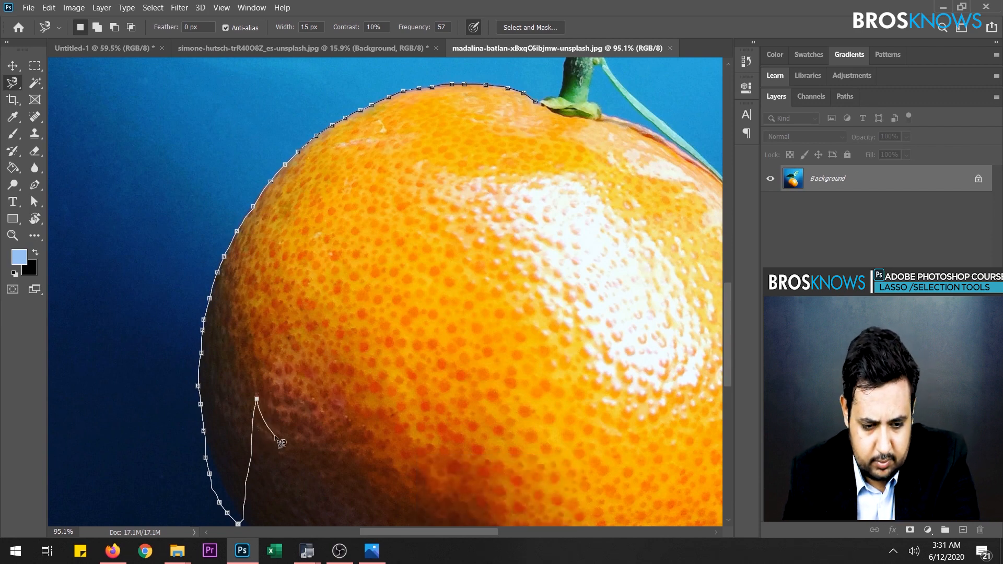
{"action": "key", "text": "BackSpace"}
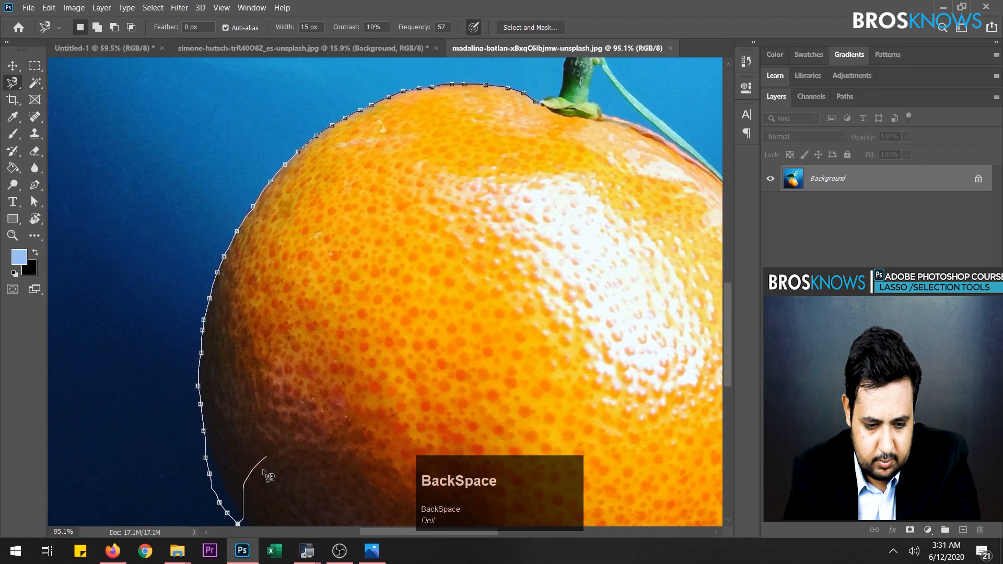
{"action": "scroll", "coordinate": [268, 477], "scroll_direction": "down", "scroll_amount": 4}
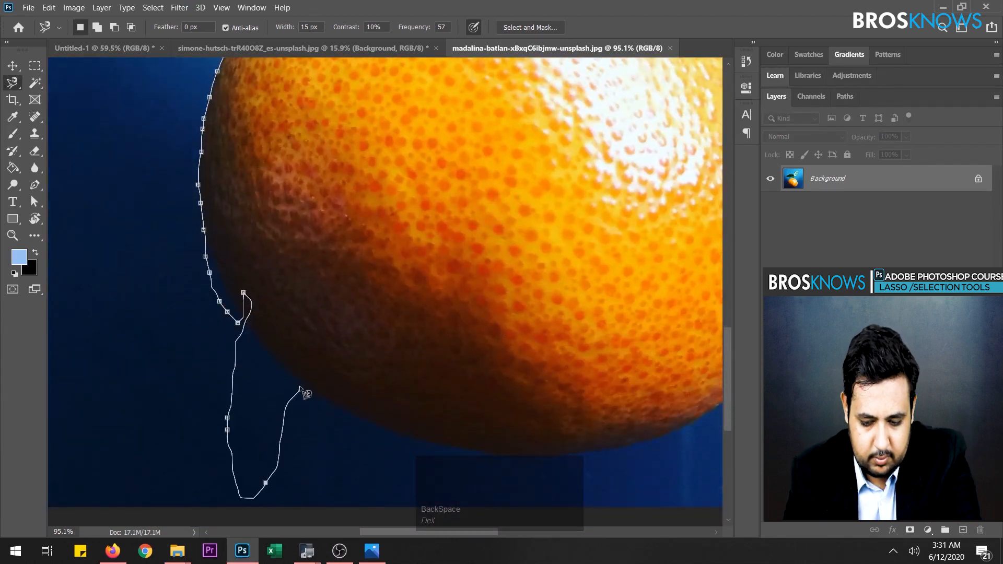
{"action": "key", "text": "BackSpace"}
{"action": "key", "text": "BackSpace"}
{"action": "key", "text": "BackSpace"}
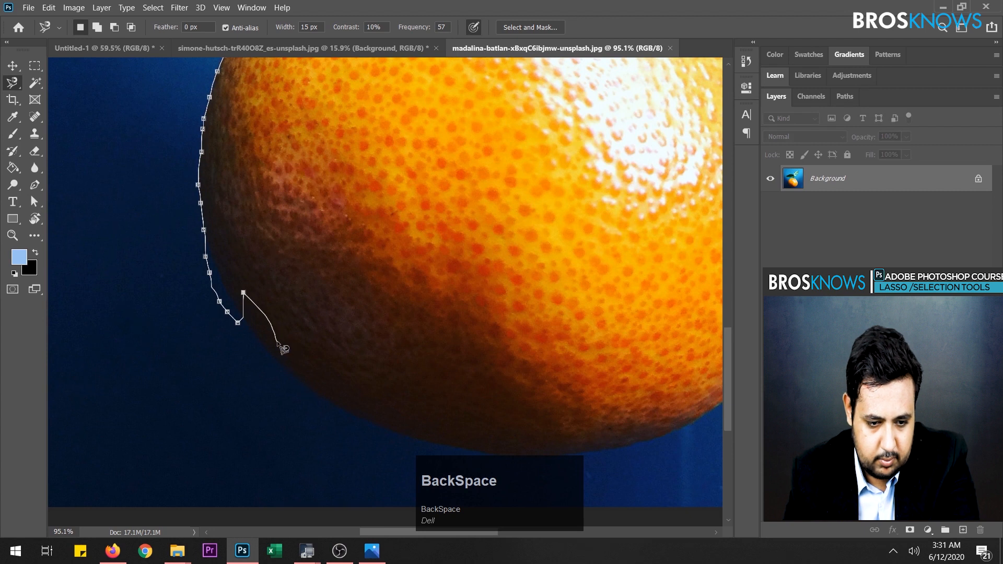
- Continue the trace around the orange's bottom and right edge, closing the selection at its starting point beside the stem
{"action": "key", "text": "space"}
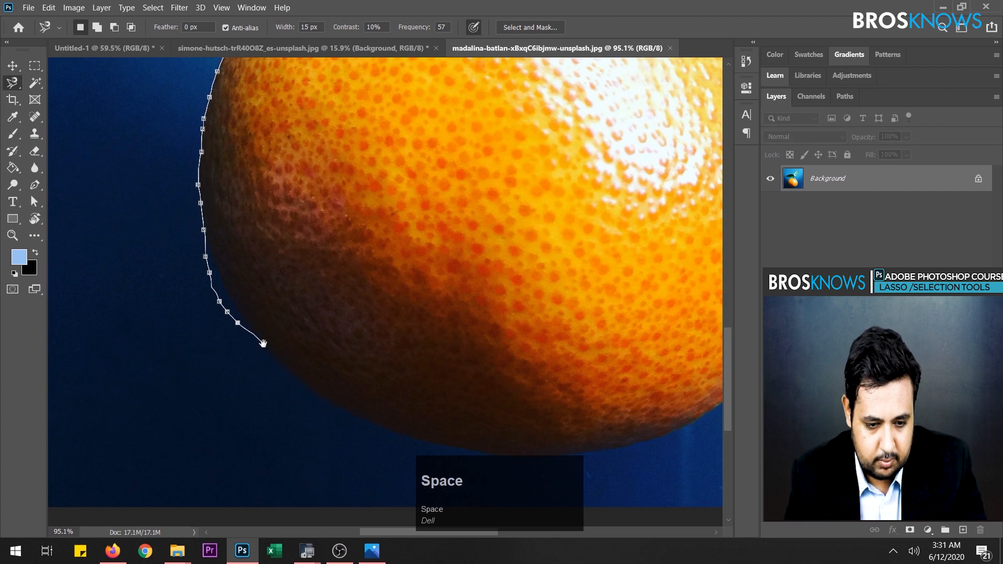
{"action": "left_click_drag", "start_coordinate": [266, 341], "coordinate": [158, 155]}
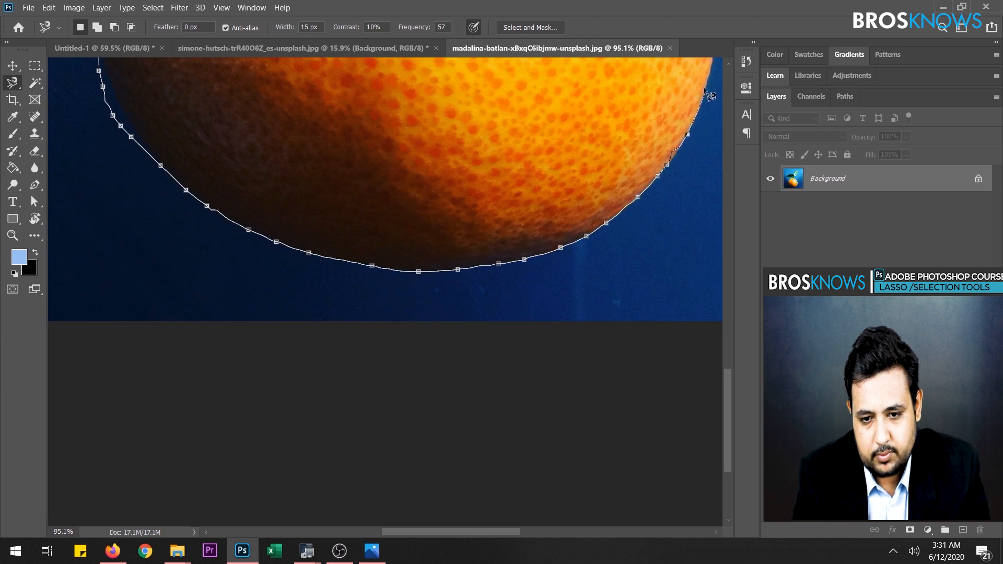
{"action": "key", "text": "space"}
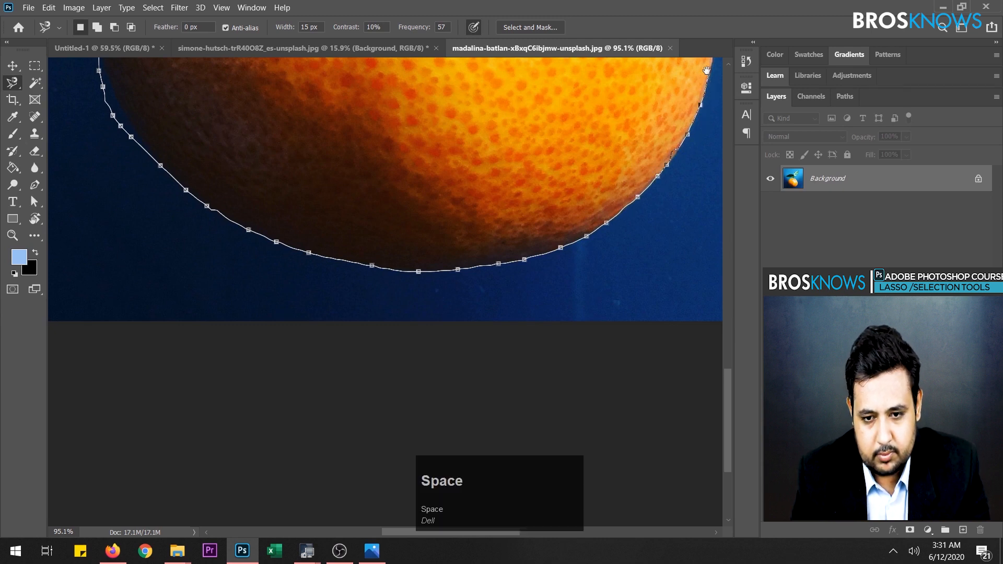
{"action": "mouse_move", "coordinate": [712, 78]}
{"action": "left_mouse_down"}
{"action": "mouse_move", "coordinate": [395, 381]}
{"action": "mouse_move", "coordinate": [425, 435]}
{"action": "mouse_move", "coordinate": [441, 356]}
{"action": "left_mouse_up"}
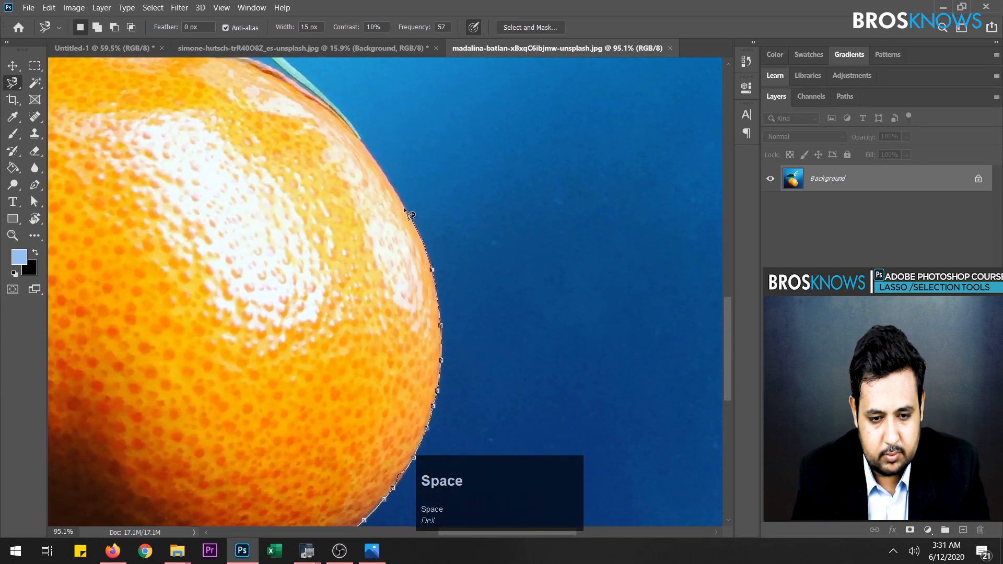
{"action": "key", "text": "space"}
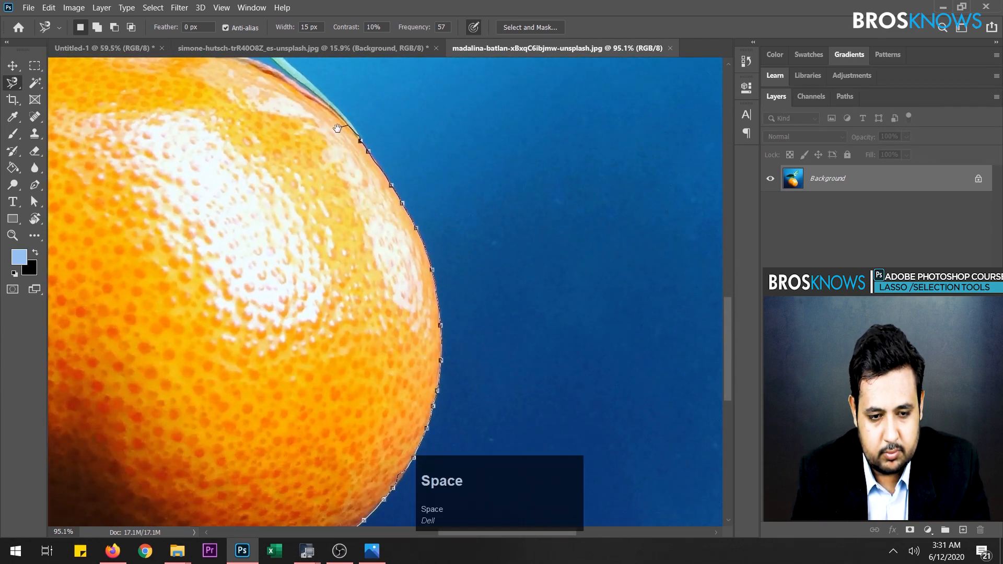
{"action": "left_click_drag", "start_coordinate": [344, 134], "coordinate": [477, 357]}
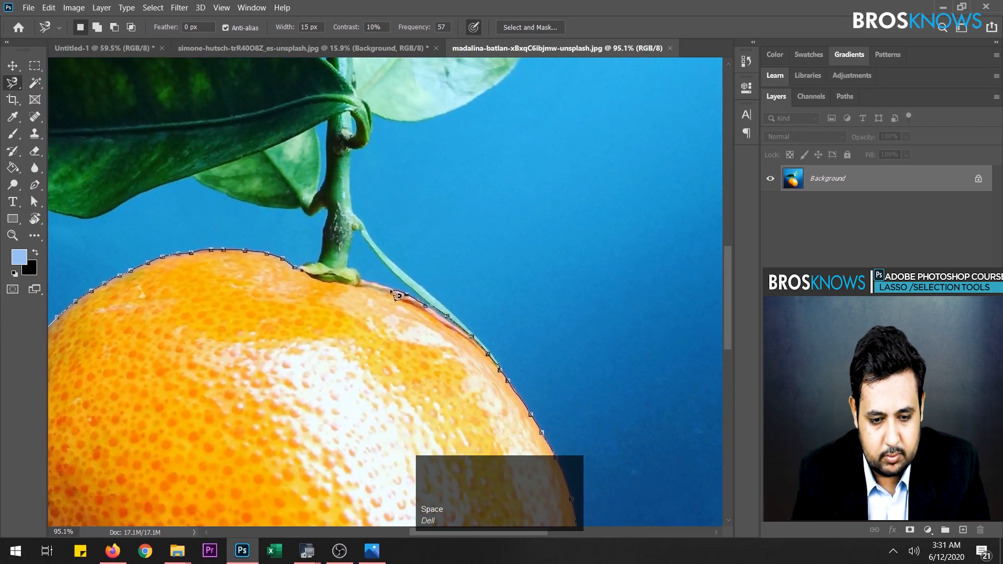
{"action": "left_click", "coordinate": [303, 276]}
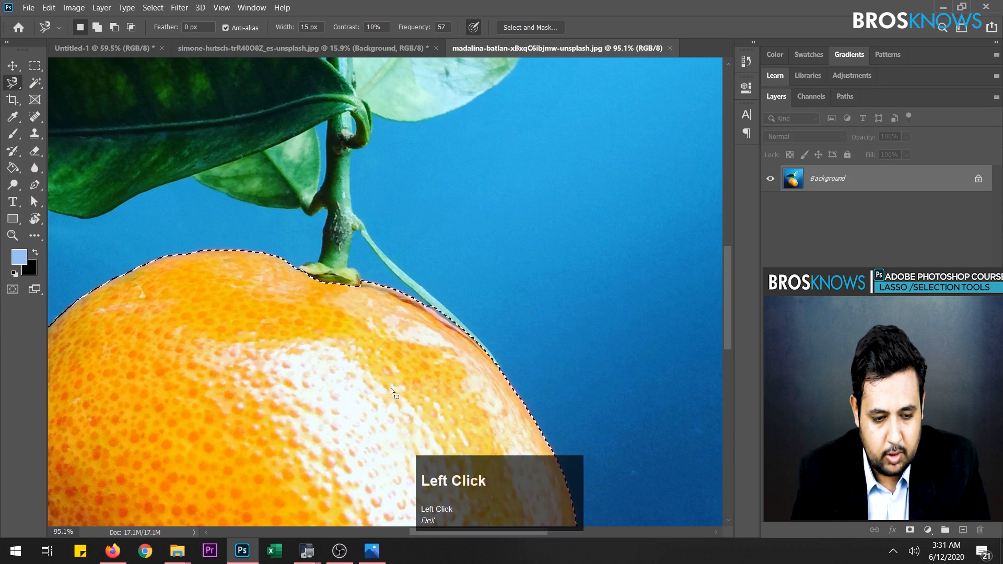
- Examine how closely the selection follows the orange's shaded lower-left edge
{"action": "key", "text": "space"}
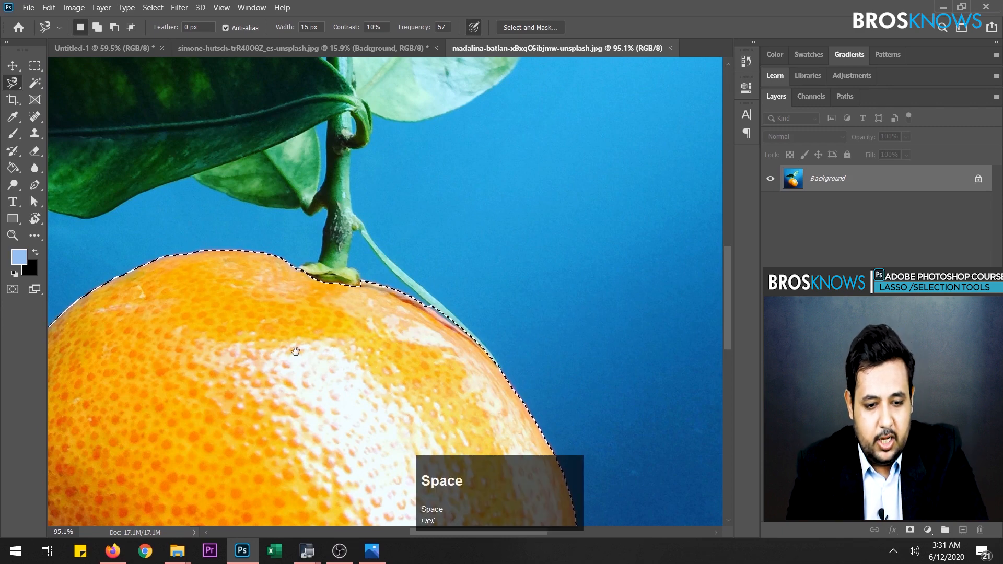
{"action": "left_click_drag", "start_coordinate": [292, 351], "coordinate": [415, 88]}
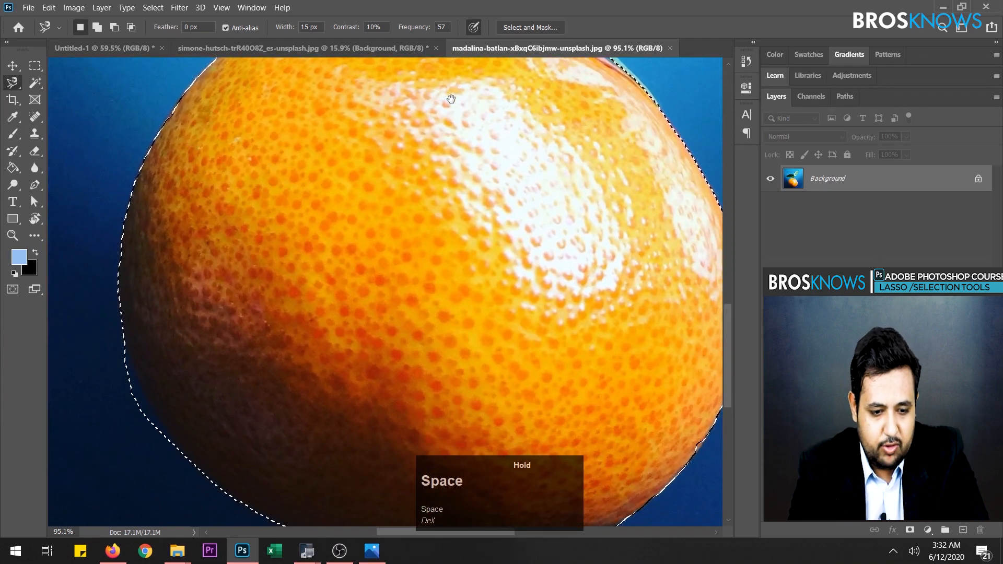
{"action": "left_click_drag", "start_coordinate": [212, 392], "coordinate": [285, 296]}
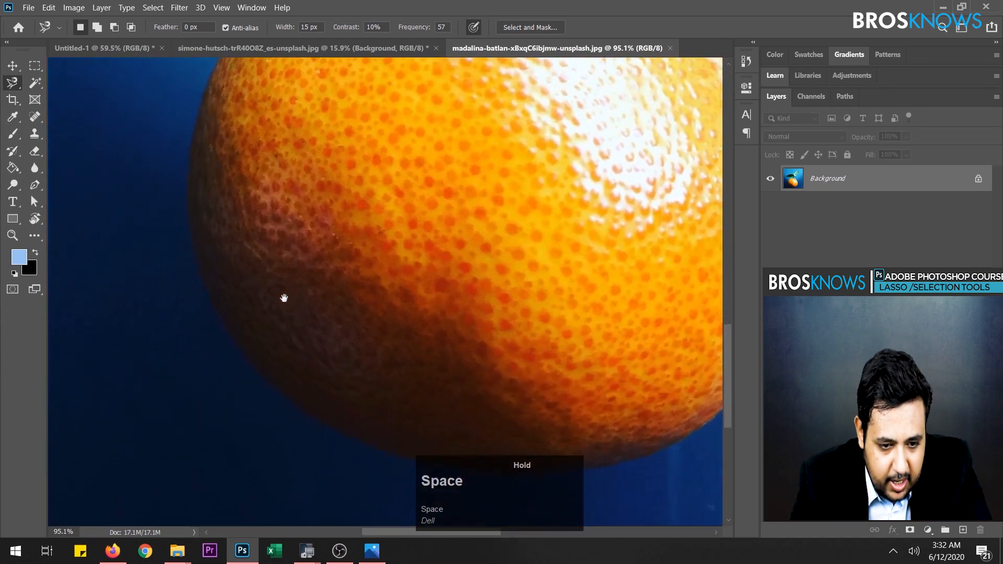
{"action": "scroll", "coordinate": [258, 361], "scroll_direction": "up", "scroll_amount": 5}
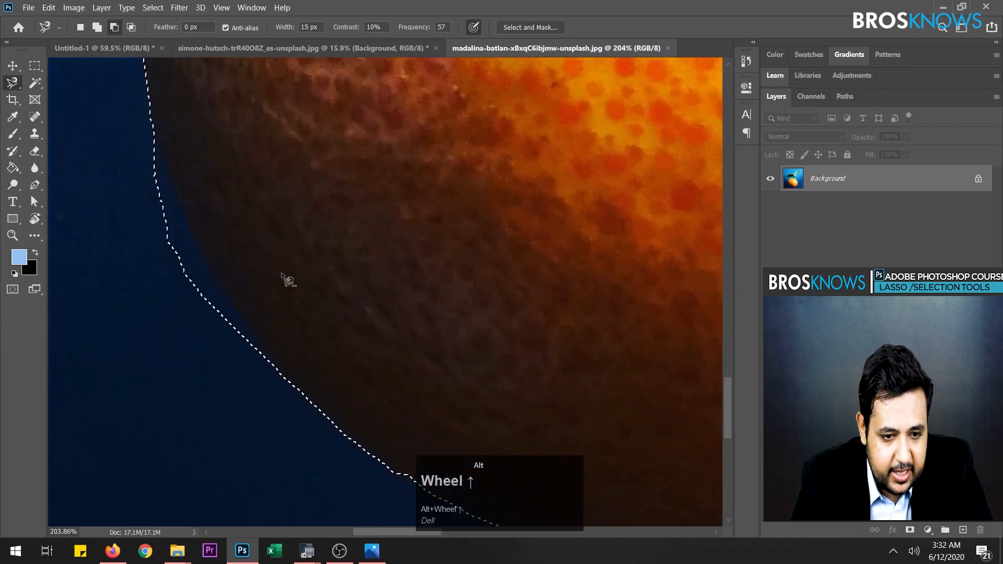
{"action": "middle_click", "coordinate": [309, 376]}
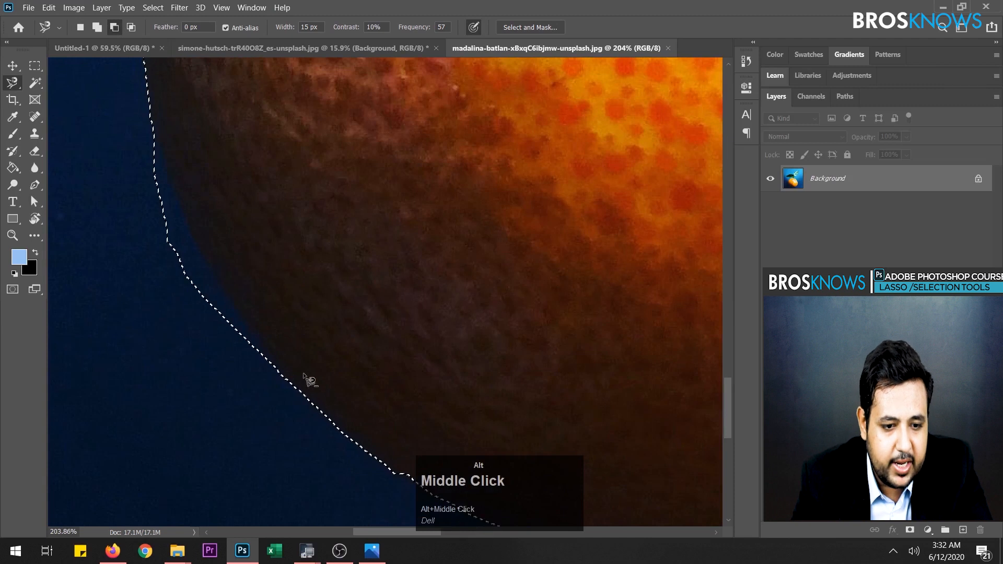
{"action": "left_click", "coordinate": [893, 553]}
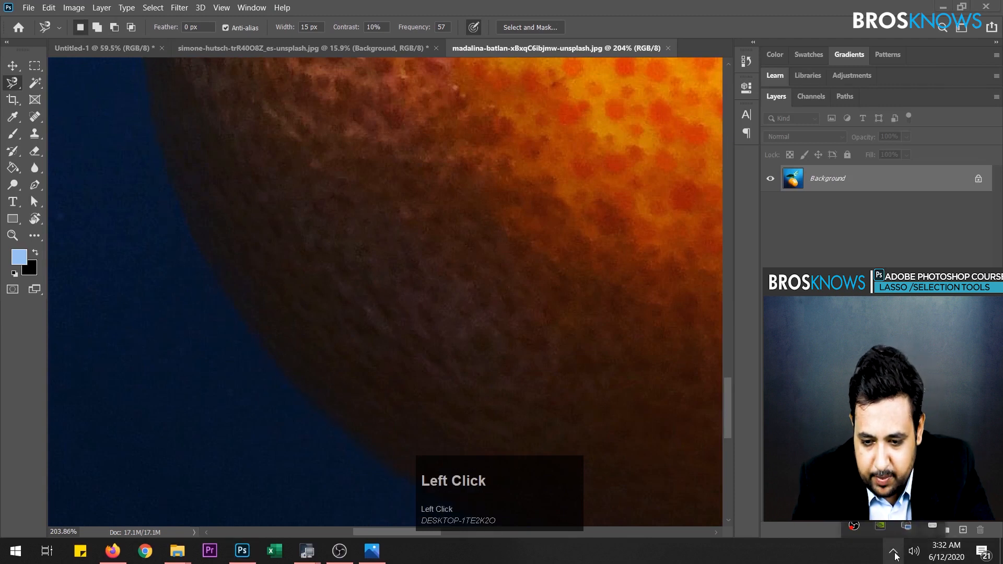
{"action": "left_click", "coordinate": [883, 561]}
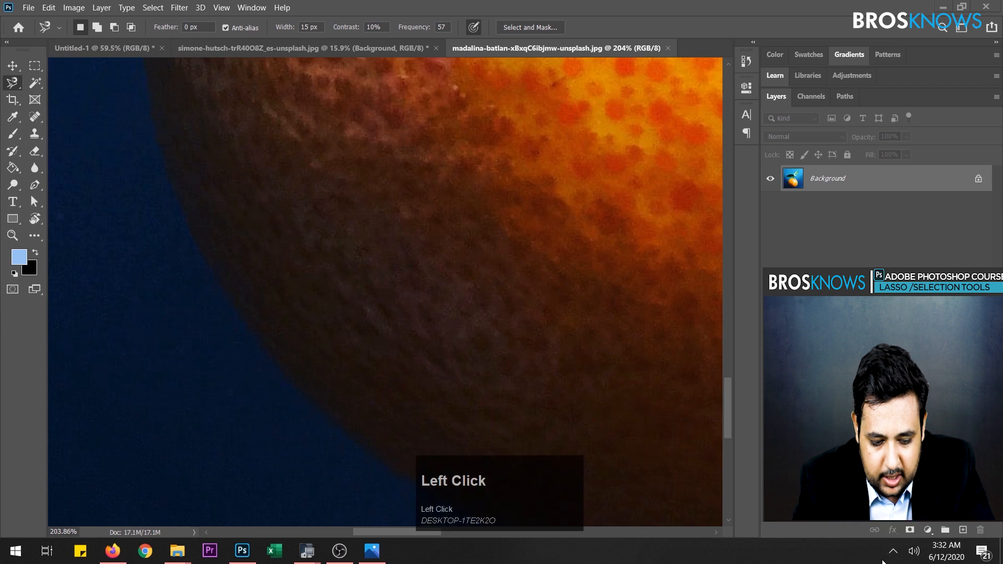
{"action": "key", "text": "F12"}
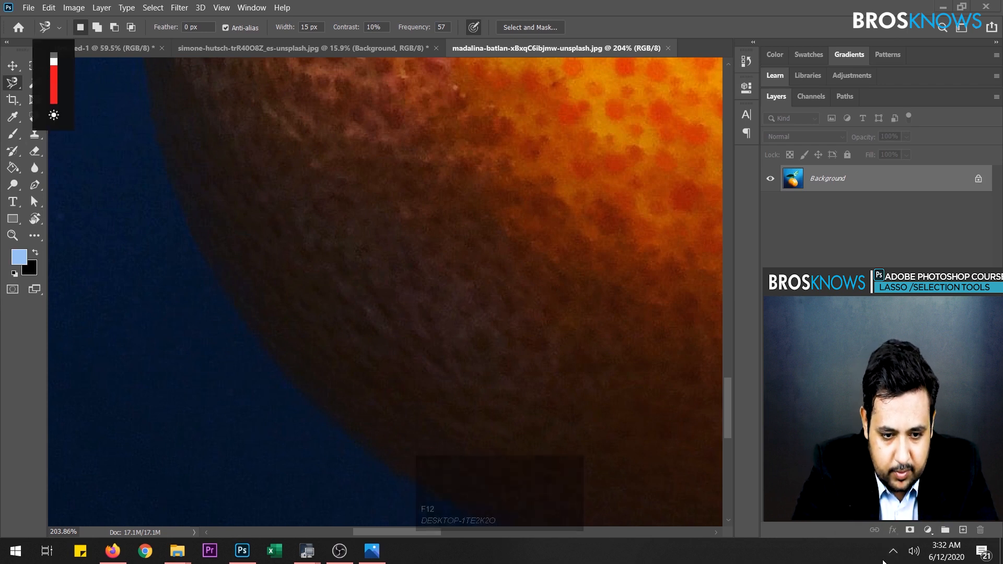
- Subtract the strip of blue background along the orange's shaded lower-left edge from the selection with the Magnetic Lasso
{"action": "scroll", "coordinate": [560, 293], "scroll_direction": "down", "scroll_amount": 5}
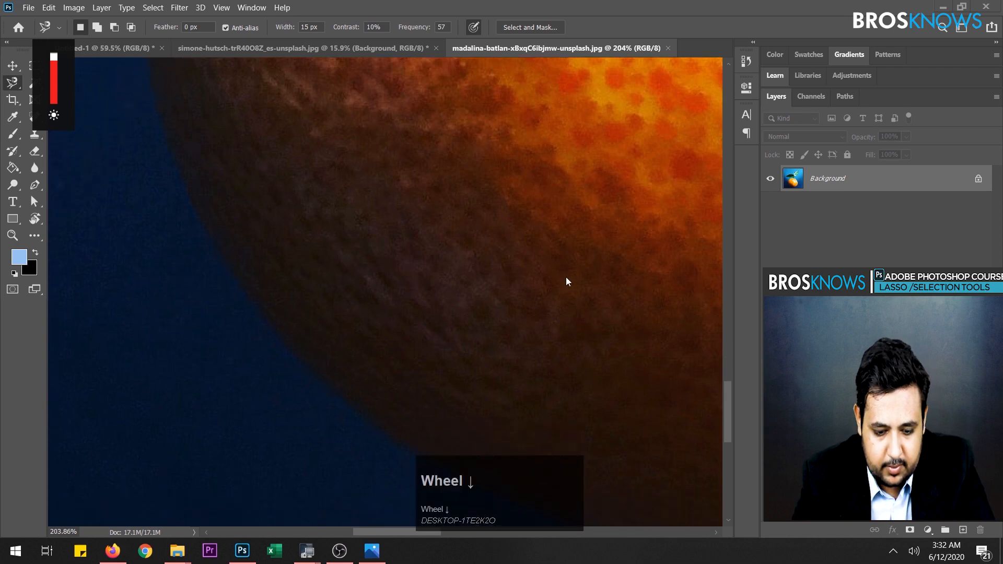
{"action": "scroll", "coordinate": [540, 269], "scroll_direction": "down", "scroll_amount": 6, "text": "alt"}
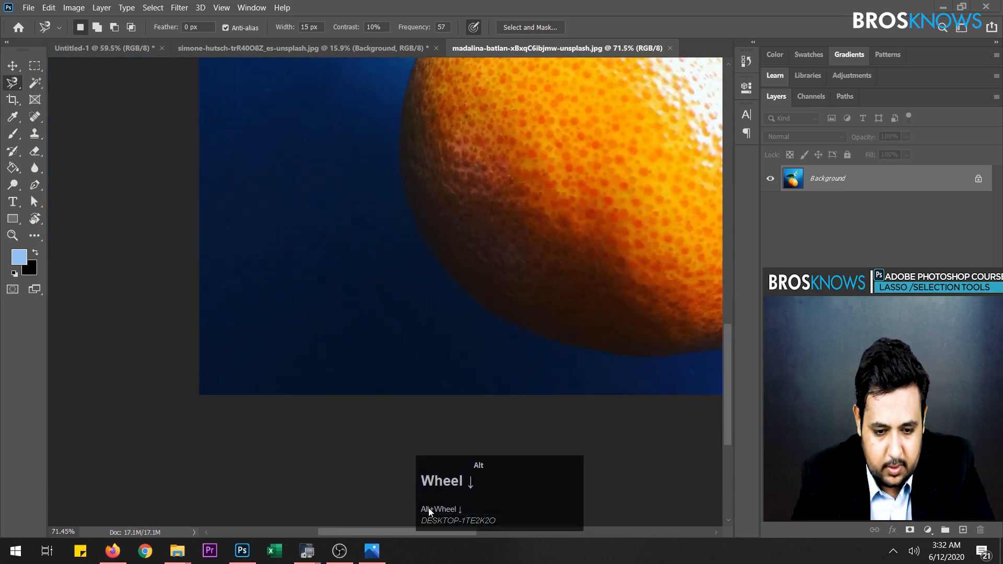
{"action": "left_click_drag", "start_coordinate": [375, 533], "coordinate": [429, 529]}
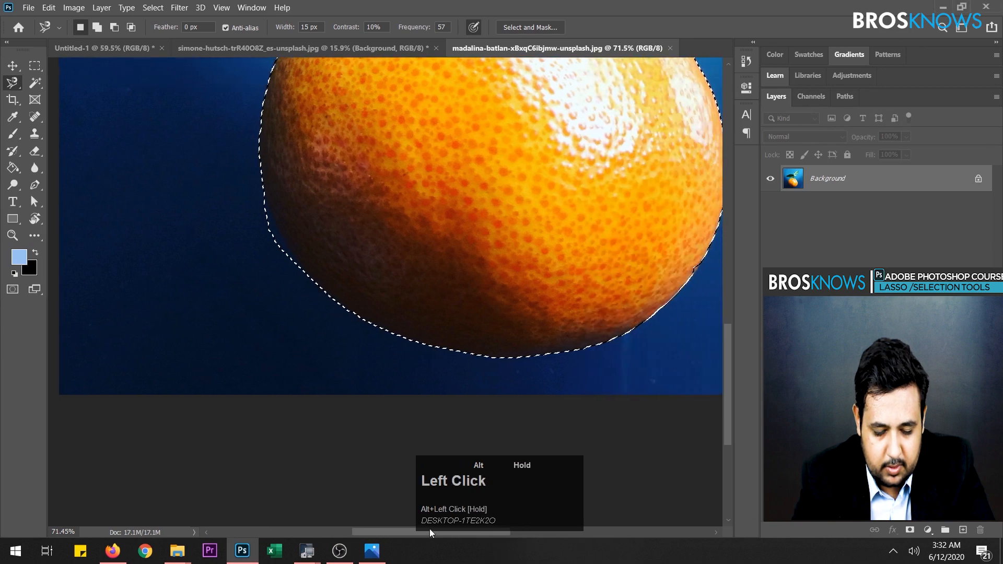
{"action": "scroll", "coordinate": [275, 230], "scroll_direction": "up", "scroll_amount": 5, "text": "alt"}
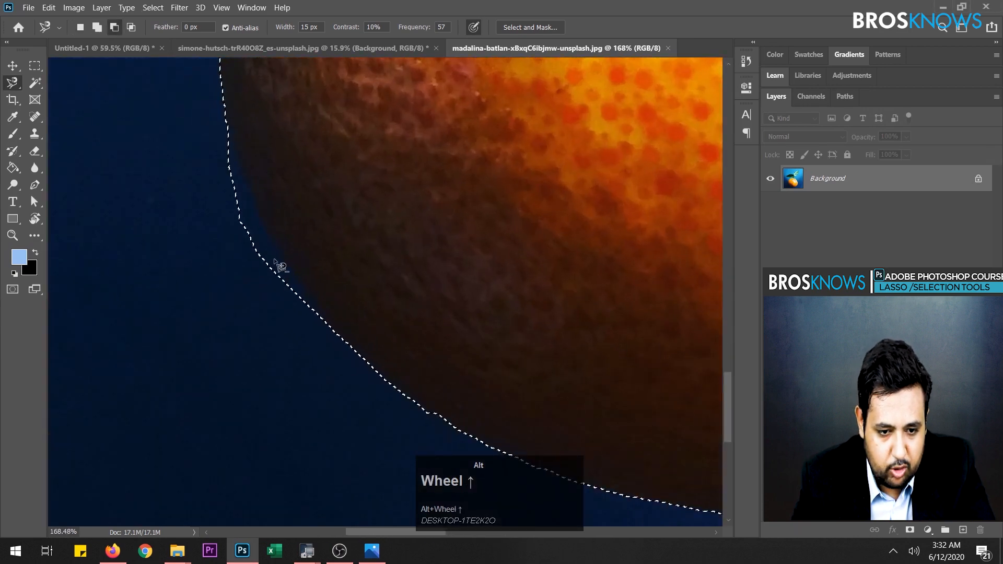
{"action": "scroll", "coordinate": [281, 267], "scroll_direction": "up", "scroll_amount": 1, "text": "alt"}
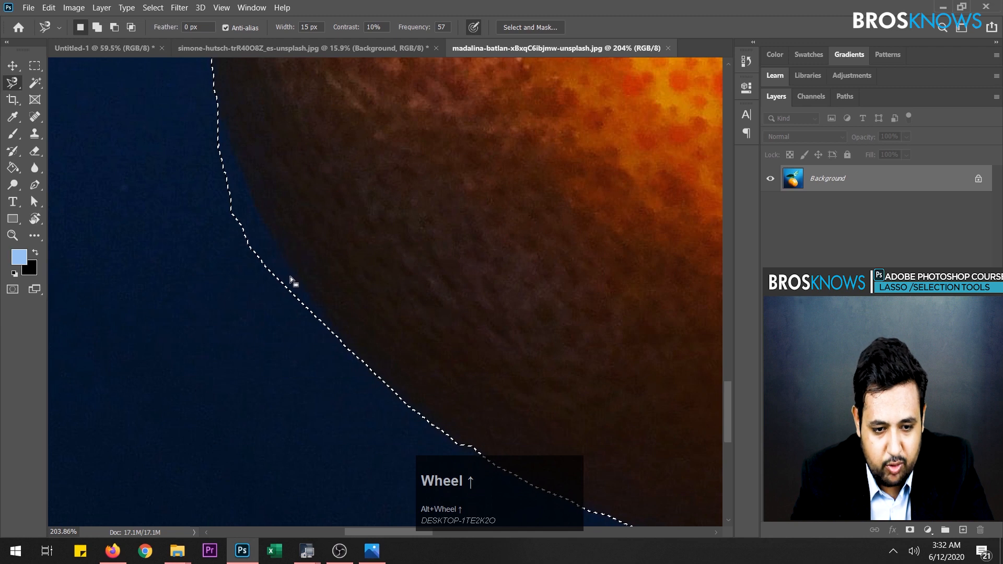
{"action": "left_click", "coordinate": [319, 309], "text": "alt"}
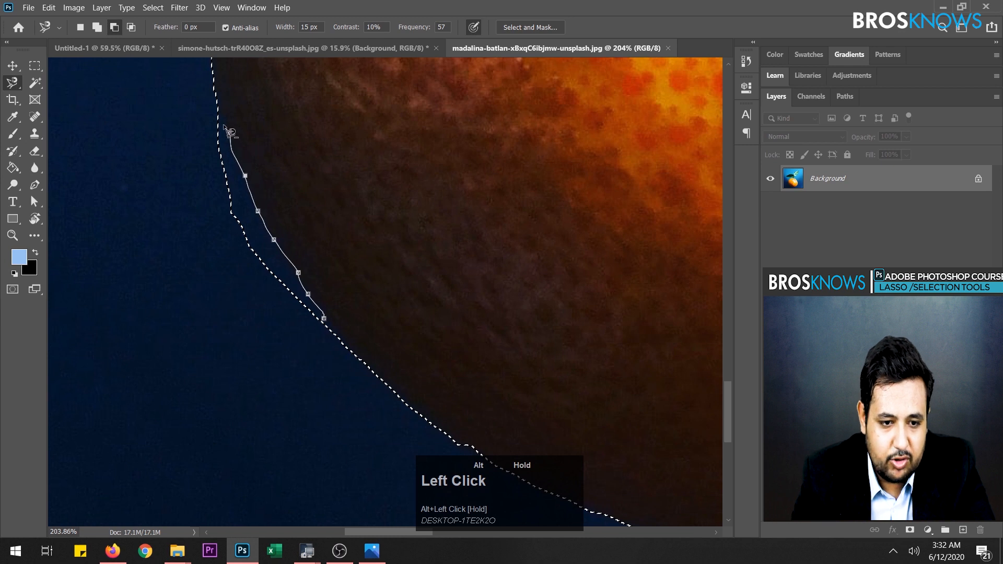
{"action": "mouse_move", "coordinate": [211, 205]}
{"action": "left_mouse_down"}
{"action": "mouse_move", "coordinate": [244, 308]}
{"action": "mouse_move", "coordinate": [288, 334]}
{"action": "mouse_move", "coordinate": [335, 330]}
{"action": "left_mouse_up"}
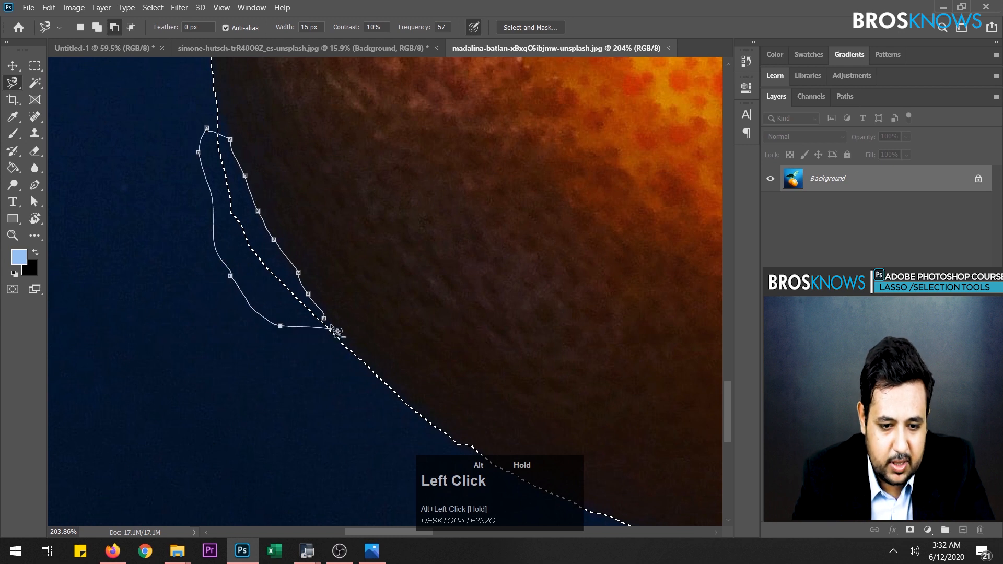
{"action": "left_click", "coordinate": [331, 326]}
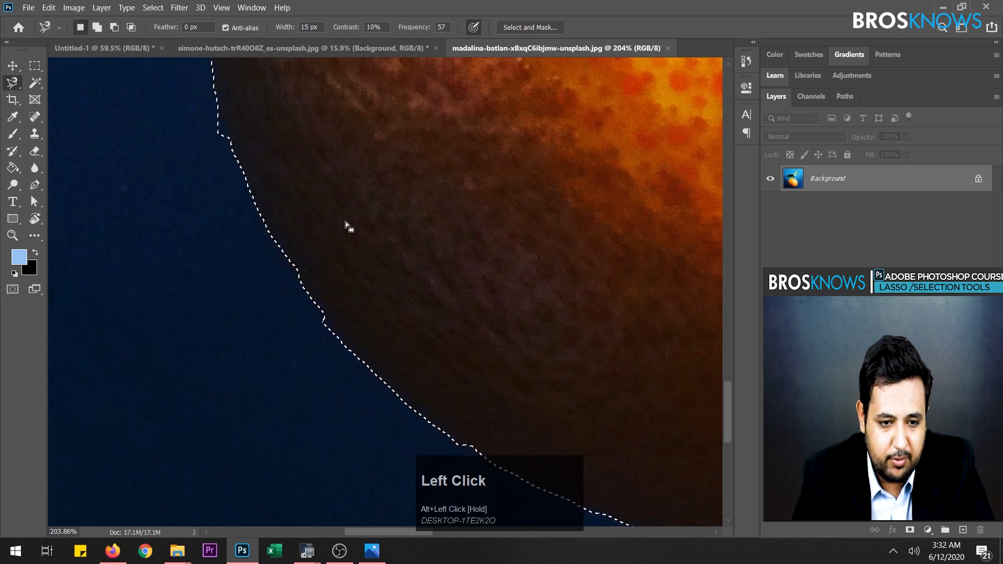
- Subtract the small leftover background corner on the orange's left edge, just above the corrected stretch, from the selection
{"action": "middle_click", "coordinate": [308, 168]}
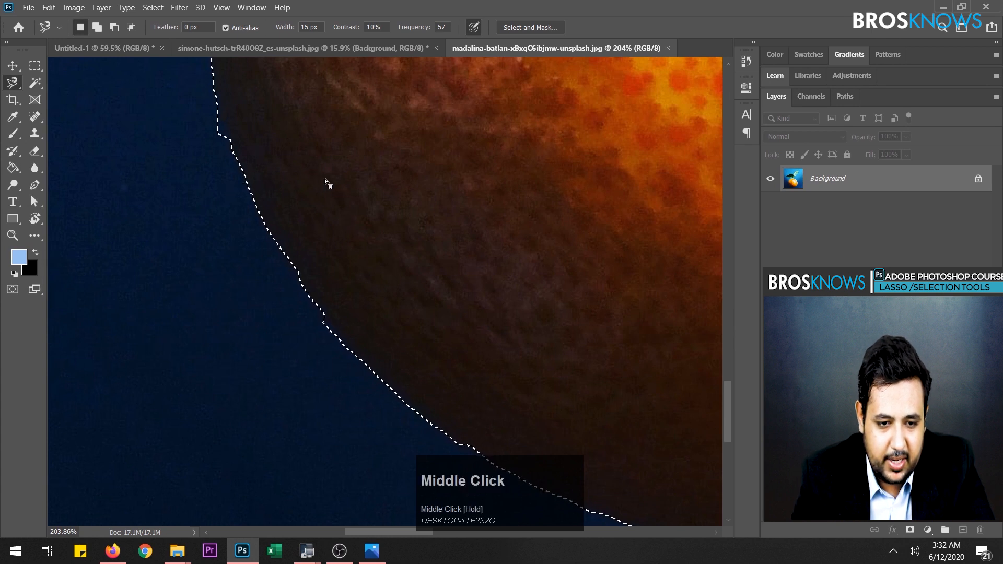
{"action": "key", "text": "alt"}
{"action": "key", "text": "space"}
{"action": "left_click_drag", "start_coordinate": [280, 172], "coordinate": [384, 264]}
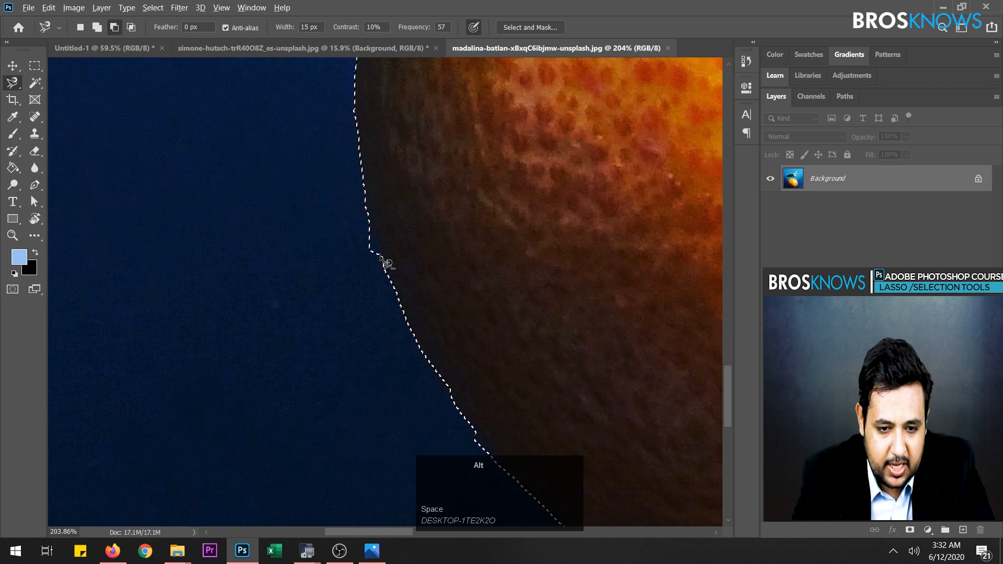
{"action": "left_click", "coordinate": [380, 253], "text": "alt"}
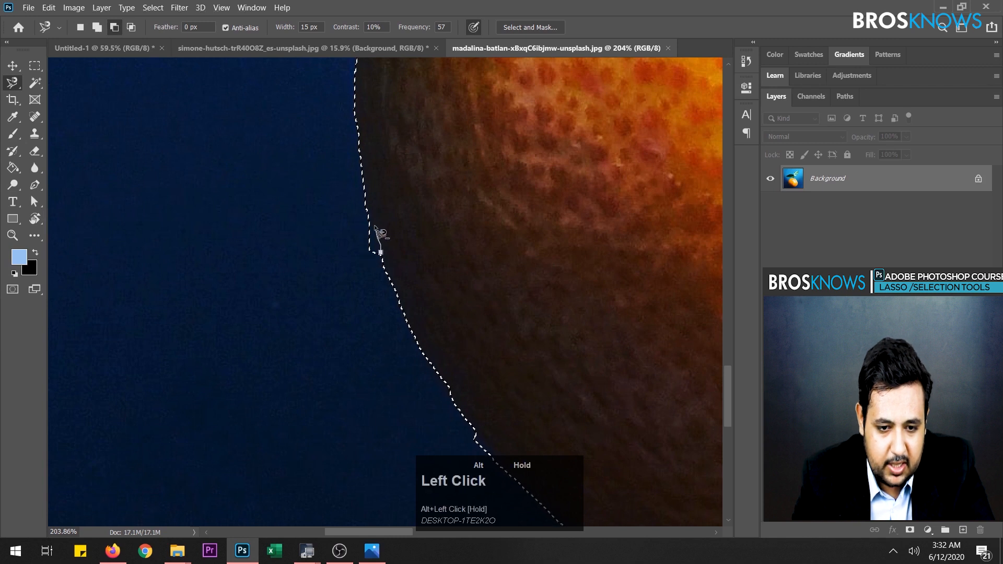
{"action": "left_click", "coordinate": [369, 228], "text": "alt"}
{"action": "left_click", "coordinate": [359, 257], "text": "alt"}
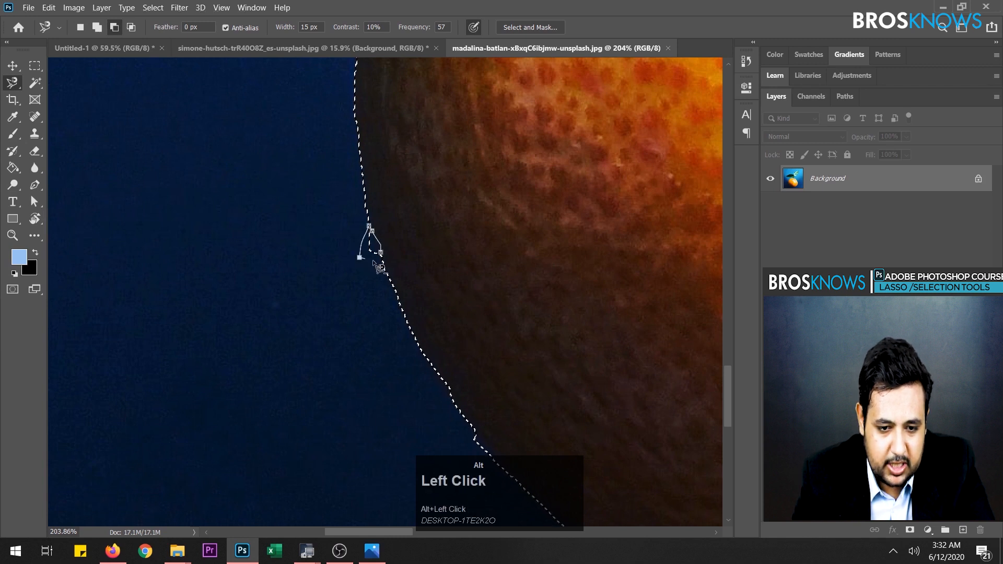
{"action": "left_click", "coordinate": [385, 258], "text": "alt"}
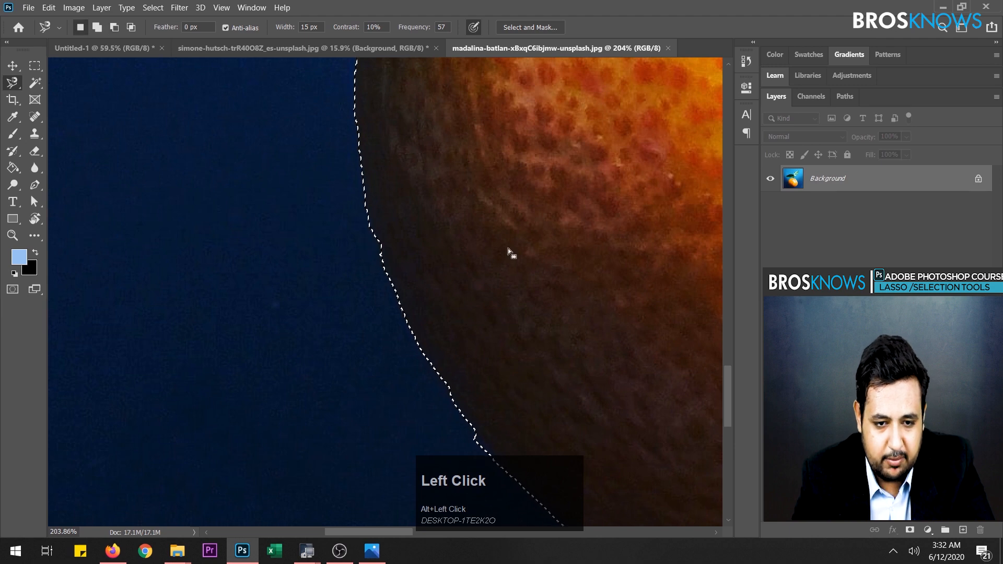
- Add the missed notch on the orange's lower-right edge to the selection with the Magnetic Lasso
{"action": "key", "text": "space"}
{"action": "scroll", "coordinate": [568, 231], "scroll_direction": "down", "scroll_amount": 3}
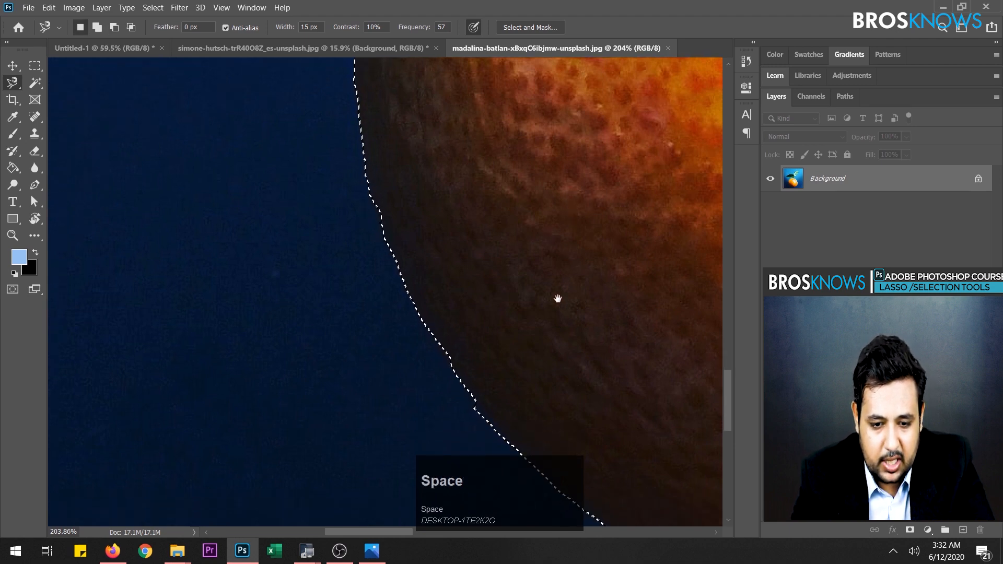
{"action": "scroll", "coordinate": [589, 308], "scroll_direction": "down", "scroll_amount": 3}
{"action": "left_click_drag", "start_coordinate": [359, 532], "coordinate": [493, 535]}
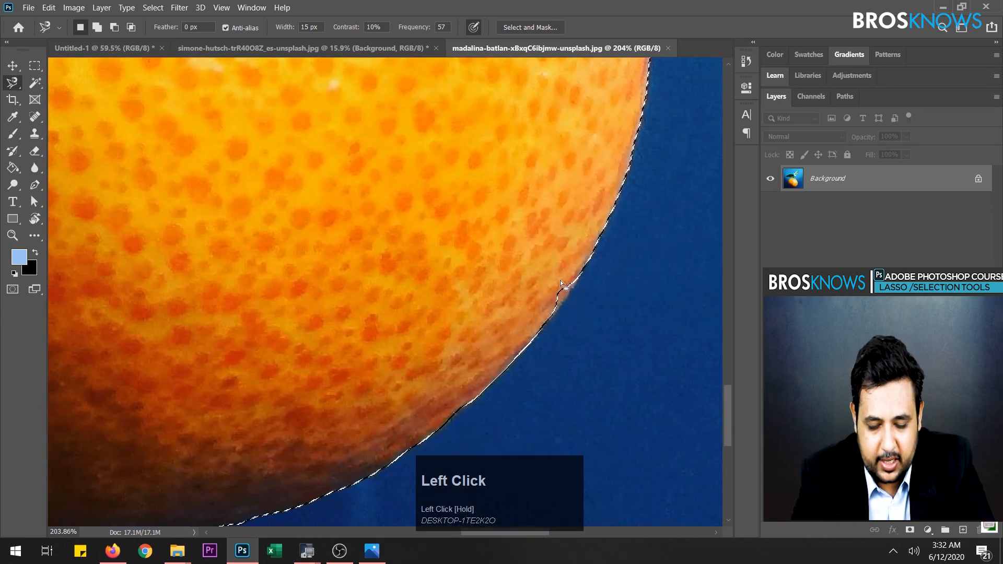
{"action": "key", "text": "shift"}
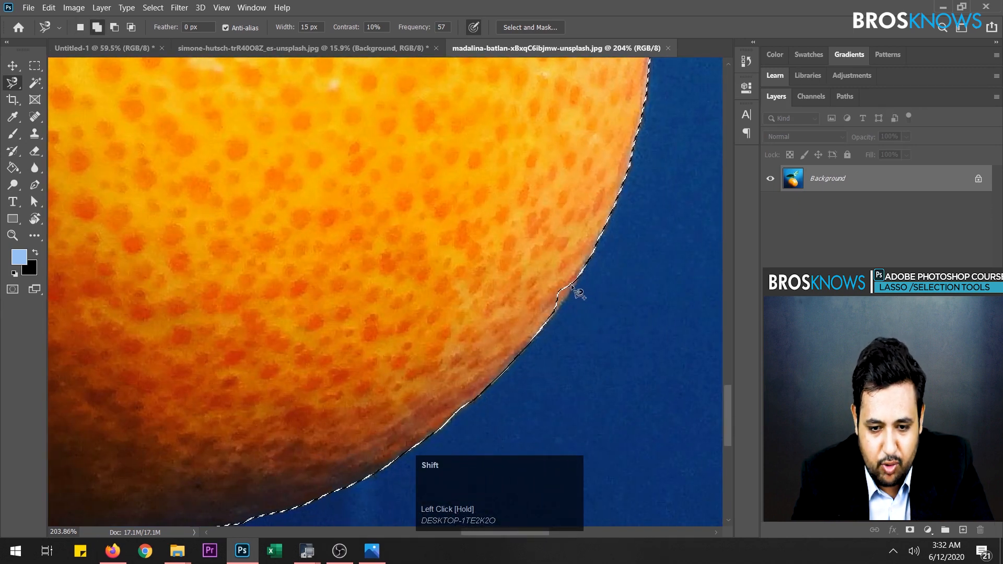
{"action": "key", "text": "shift"}
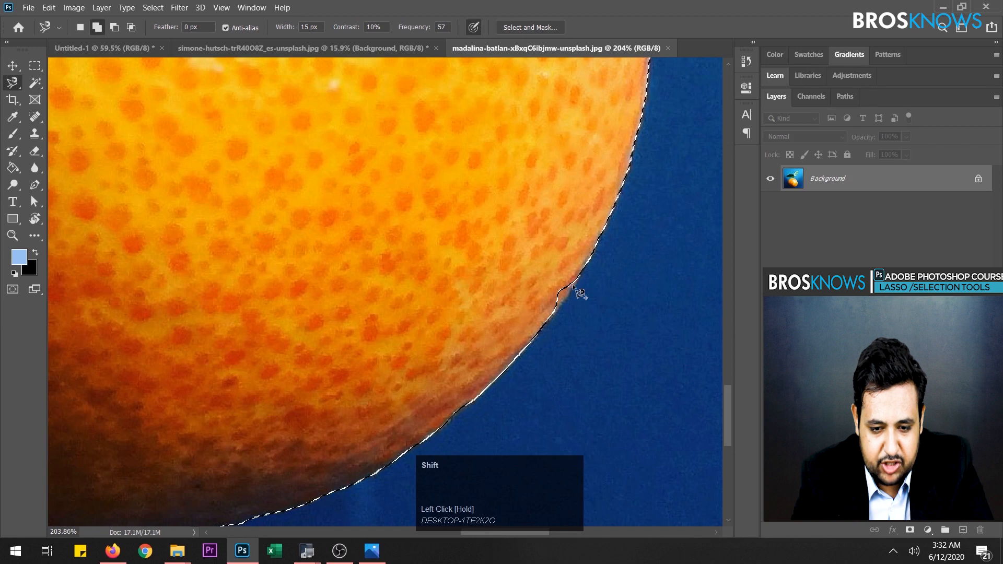
{"action": "left_click", "coordinate": [573, 289], "text": "shift"}
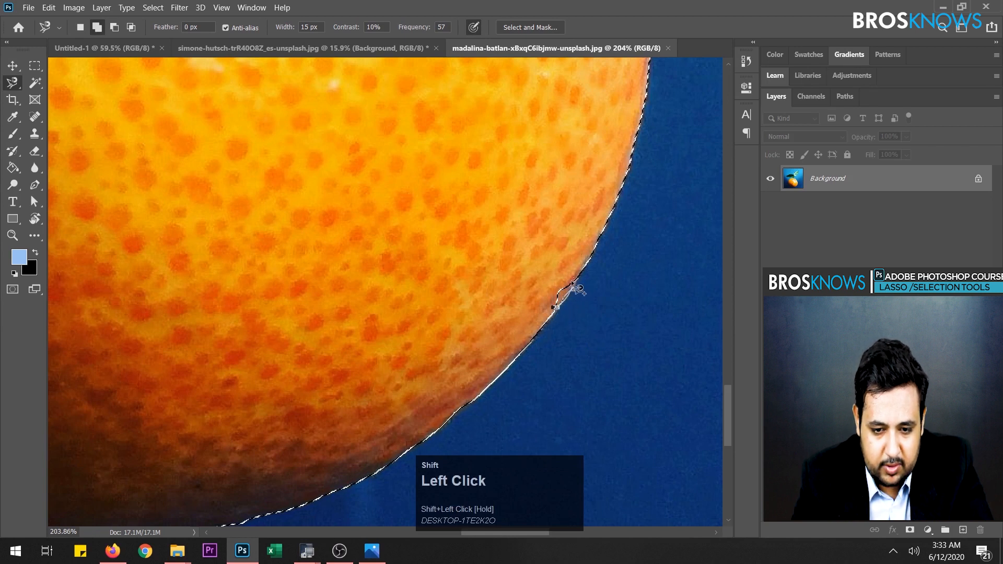
{"action": "left_click", "coordinate": [564, 283], "text": "shift"}
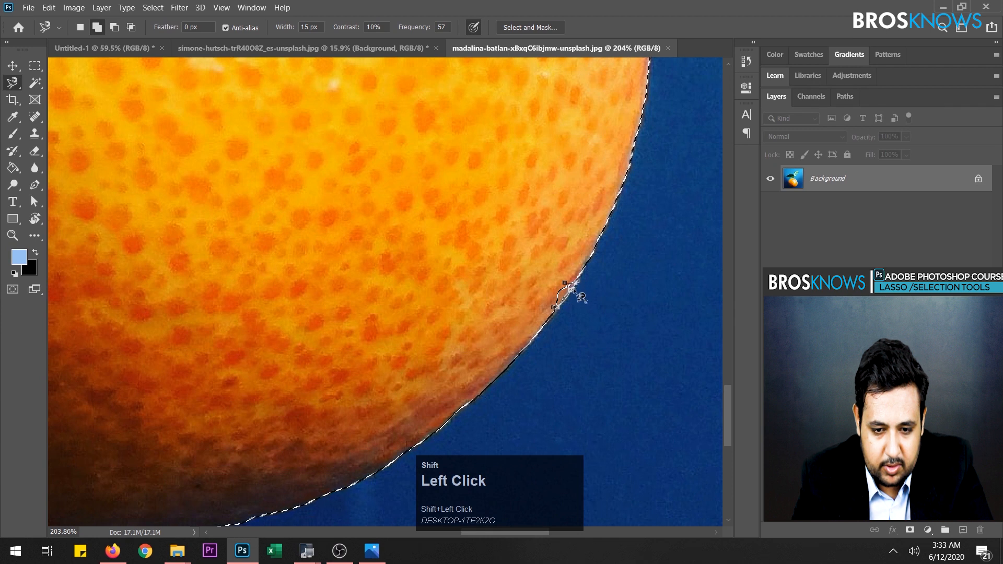
{"action": "left_click", "coordinate": [573, 290], "text": "shift"}
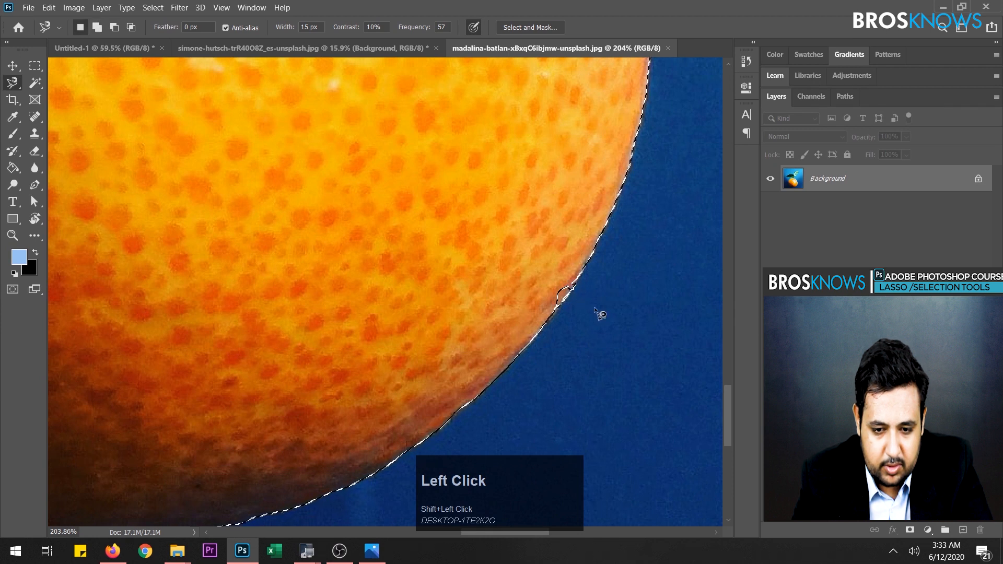
{"action": "left_click", "coordinate": [550, 283], "text": "shift"}
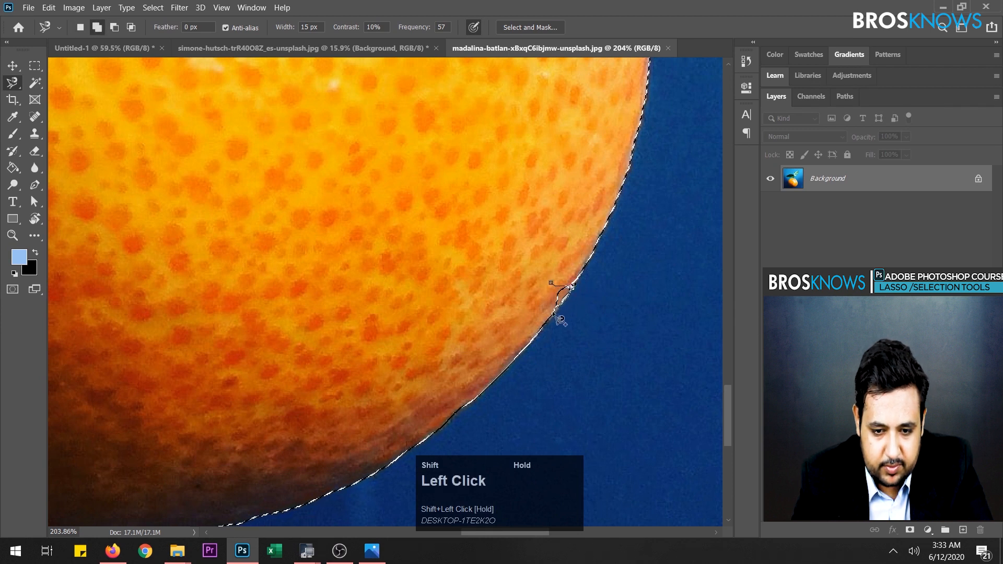
{"action": "left_click", "coordinate": [551, 284]}
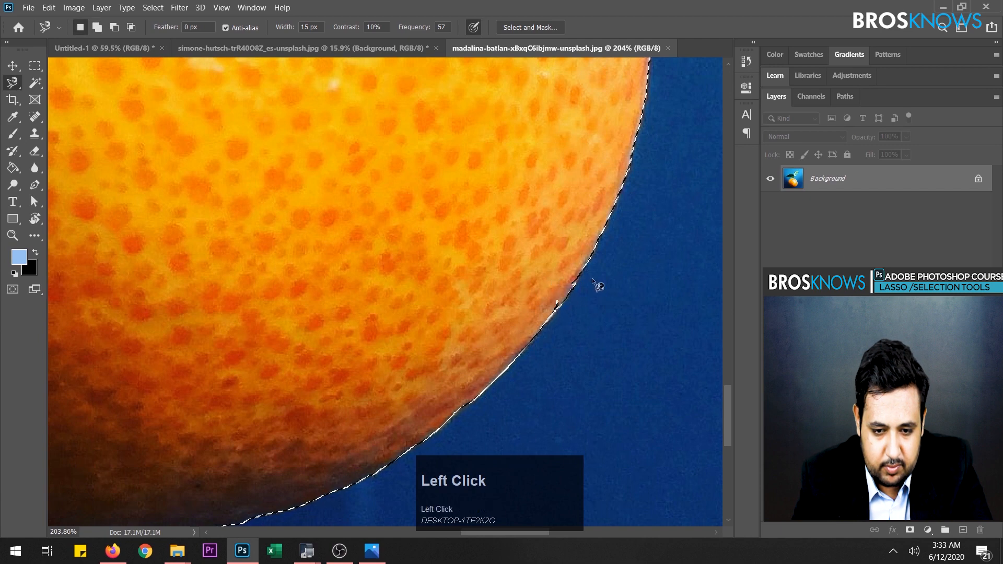
- Subtract the sliver of background and thin green tendril along the orange's upper-right edge from the selection
{"action": "scroll", "coordinate": [627, 184], "scroll_direction": "down", "scroll_amount": 6}
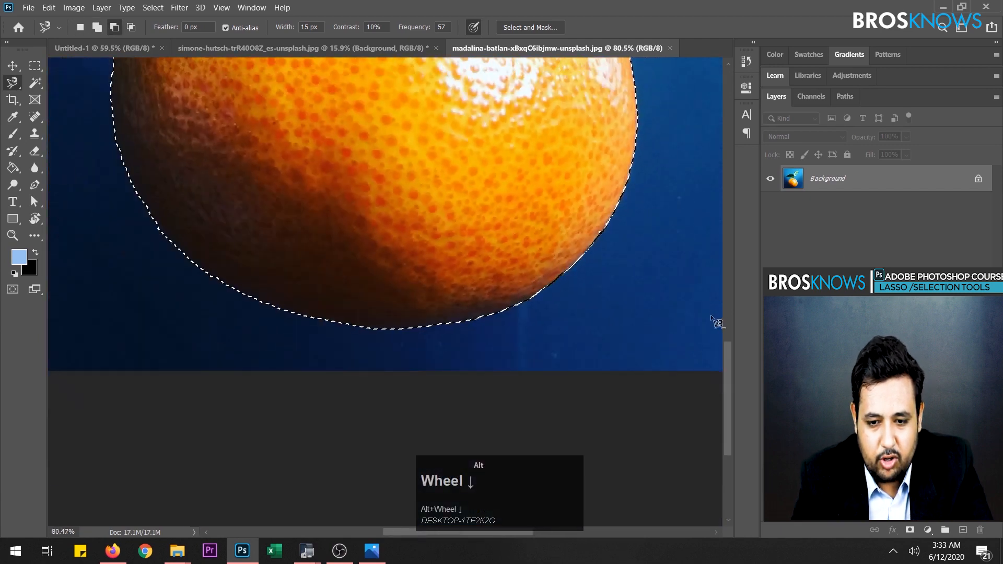
{"action": "left_click_drag", "start_coordinate": [725, 367], "coordinate": [720, 284]}
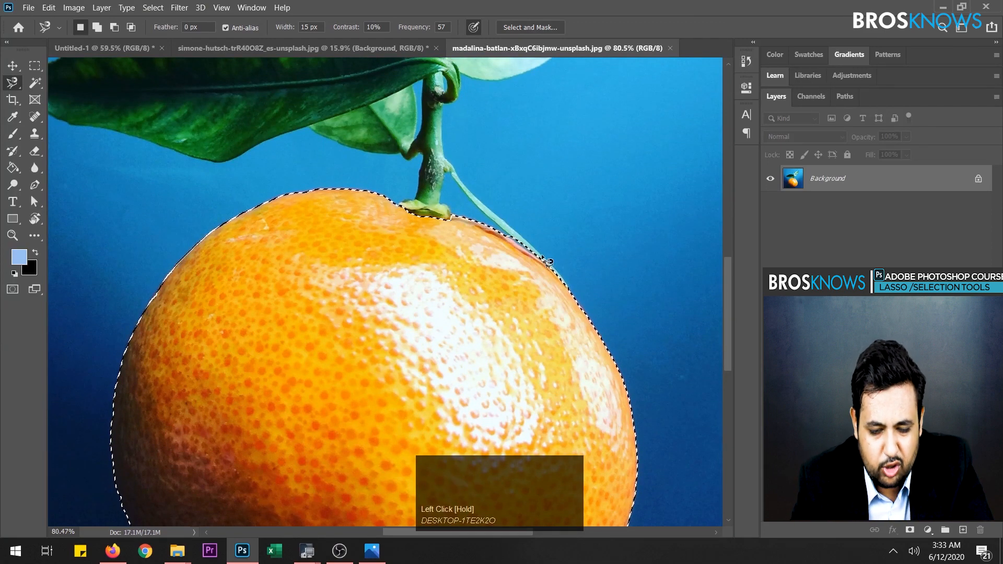
{"action": "scroll", "coordinate": [532, 269], "scroll_direction": "up", "scroll_amount": 2}
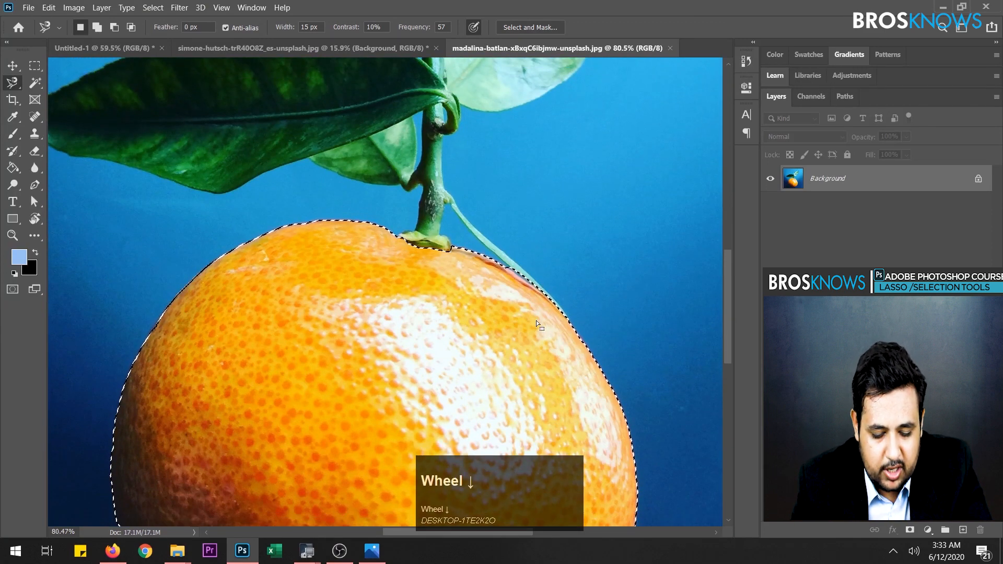
{"action": "scroll", "coordinate": [546, 325], "scroll_direction": "up", "scroll_amount": 1, "text": "alt"}
{"action": "scroll", "coordinate": [553, 327], "scroll_direction": "up", "scroll_amount": 4, "text": "alt"}
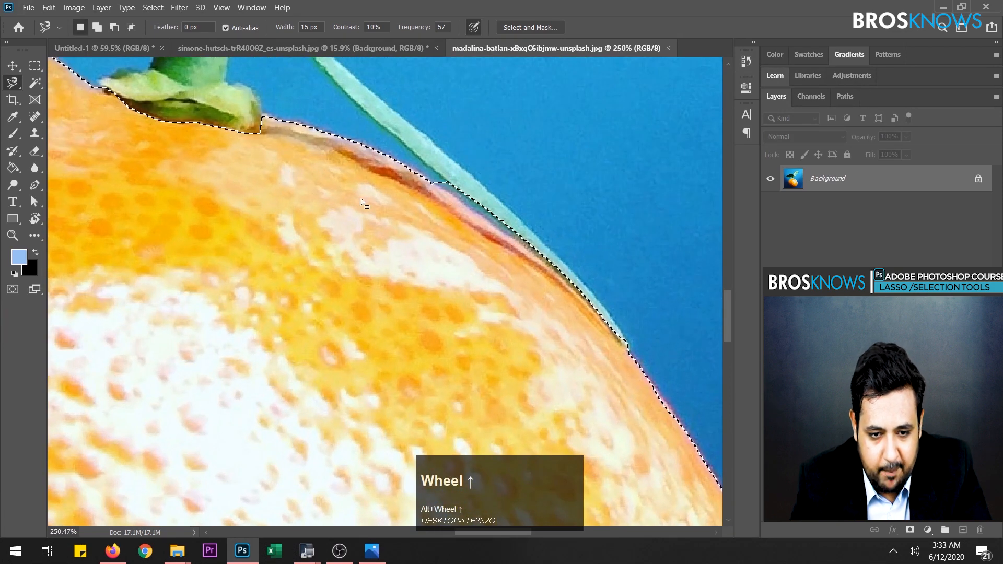
{"action": "key", "text": "shift"}
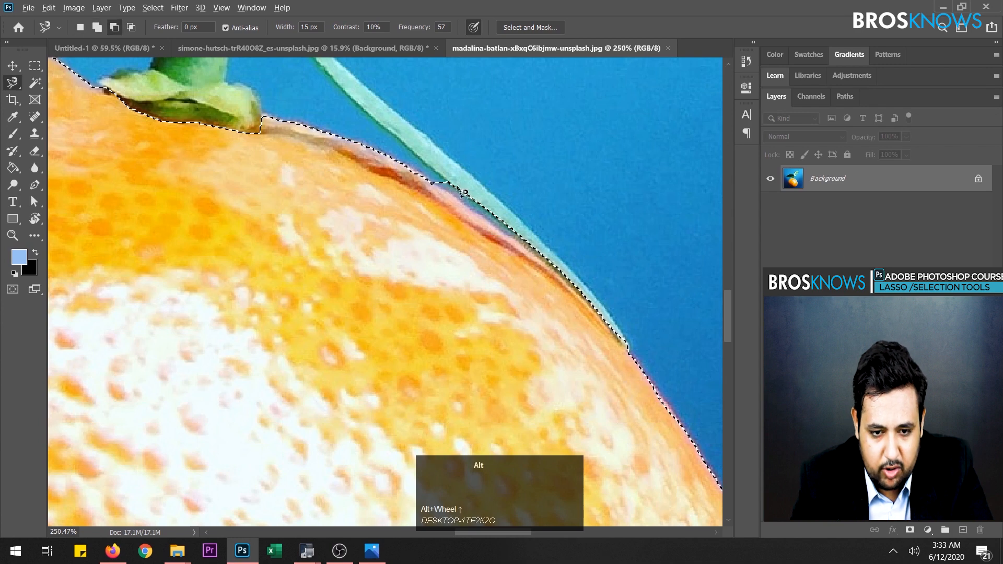
{"action": "left_click", "coordinate": [441, 186], "text": "alt"}
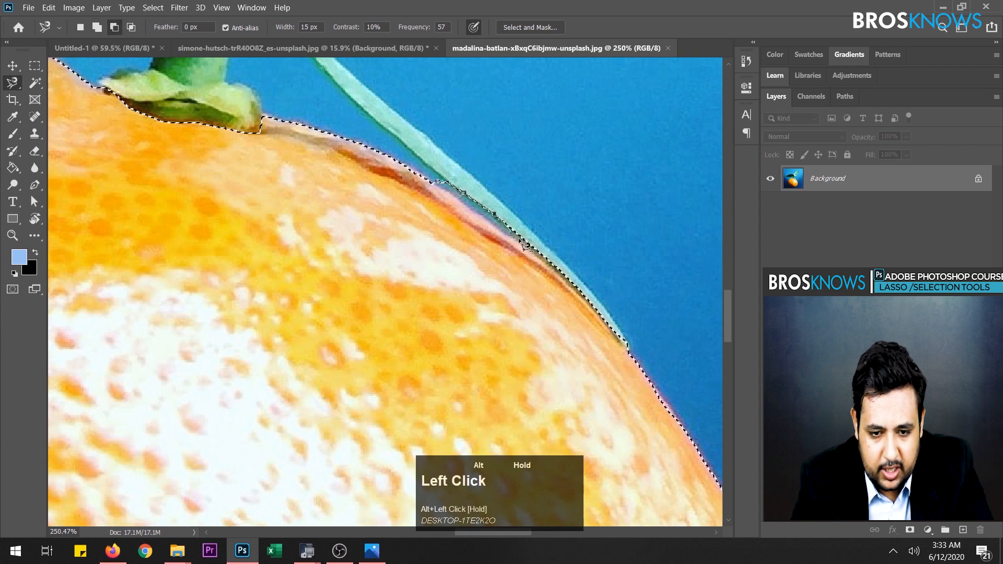
{"action": "left_click", "coordinate": [438, 184], "text": "alt"}
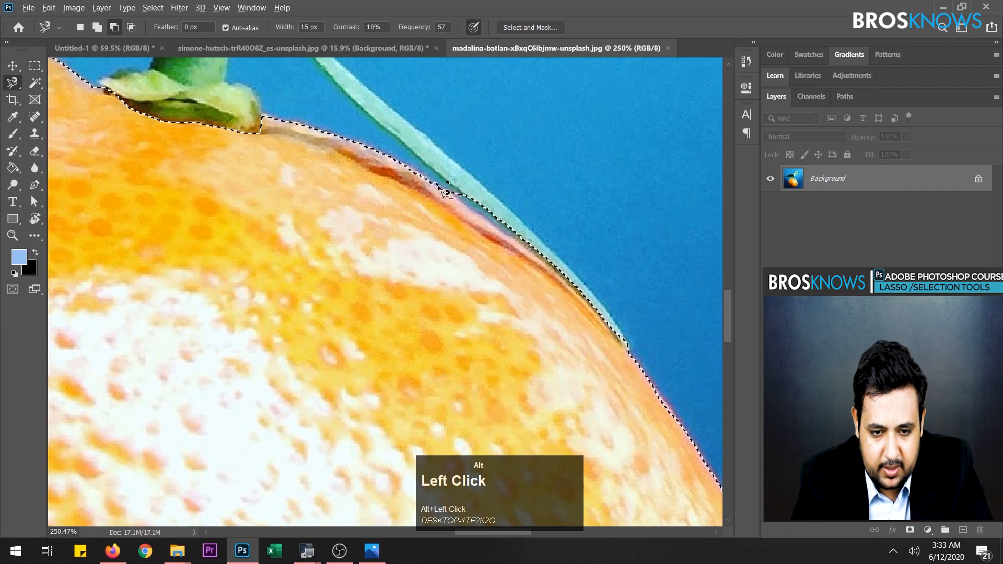
{"action": "left_click", "coordinate": [448, 192], "text": "alt"}
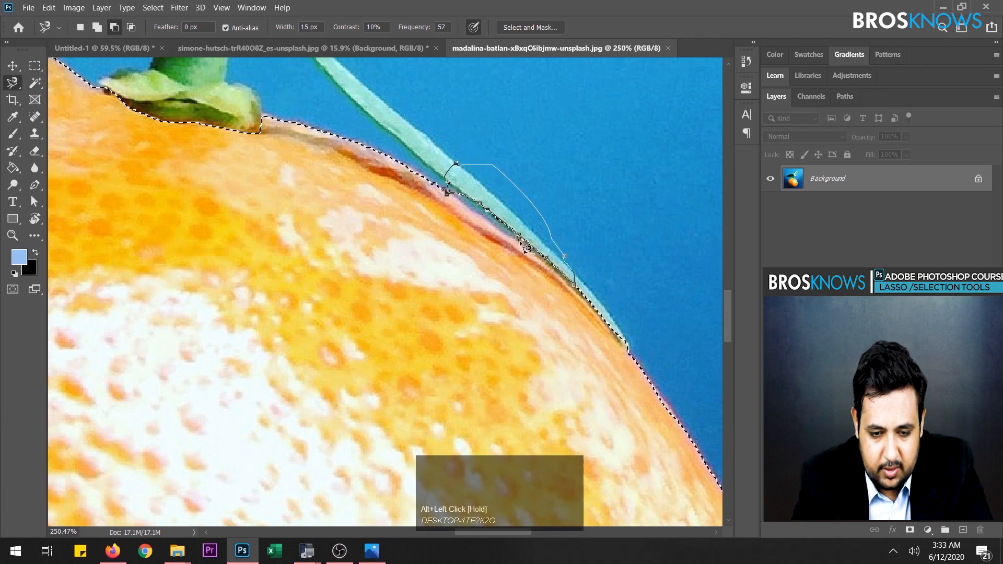
{"action": "left_click", "coordinate": [452, 198]}
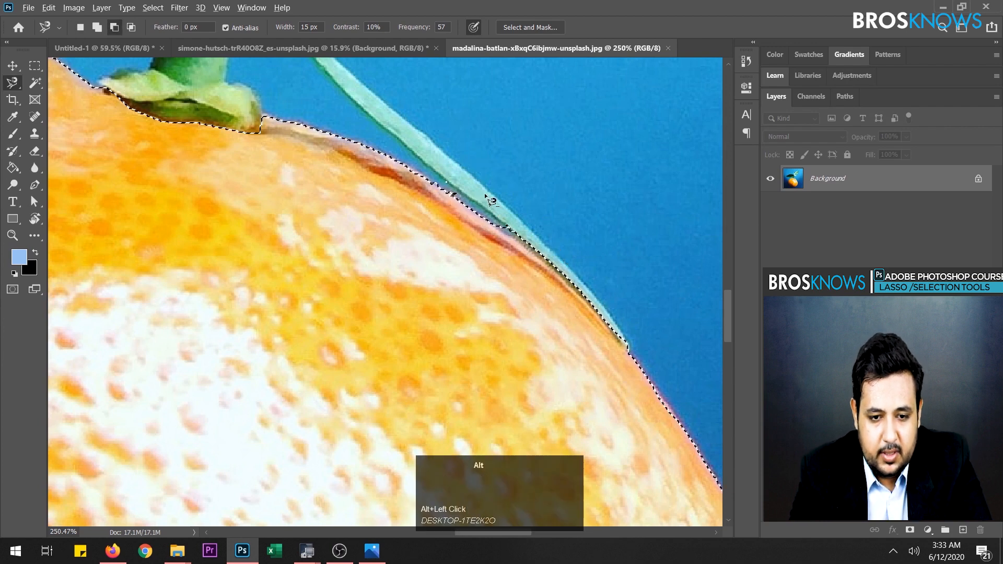
- Copy the selected orange onto a new layer and hide the Background layer
{"action": "scroll", "coordinate": [484, 193], "scroll_direction": "down", "scroll_amount": 8}
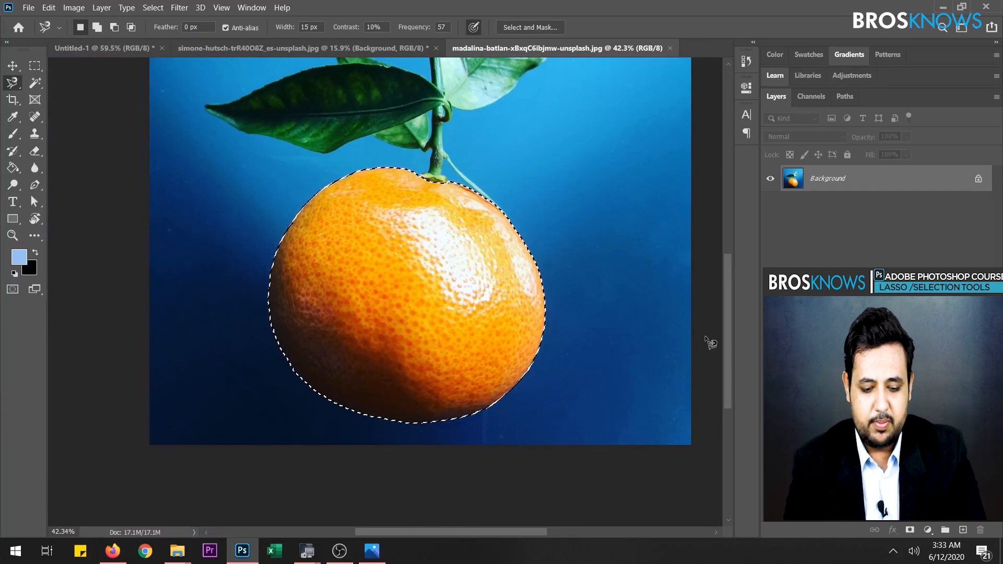
{"action": "key", "text": "ctrl+j"}
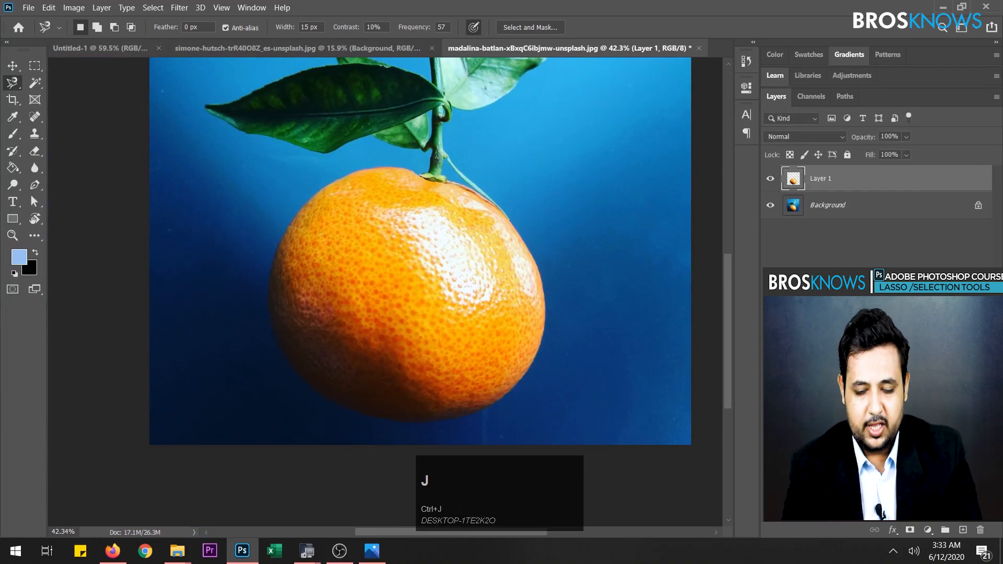
{"action": "left_click", "coordinate": [770, 205]}
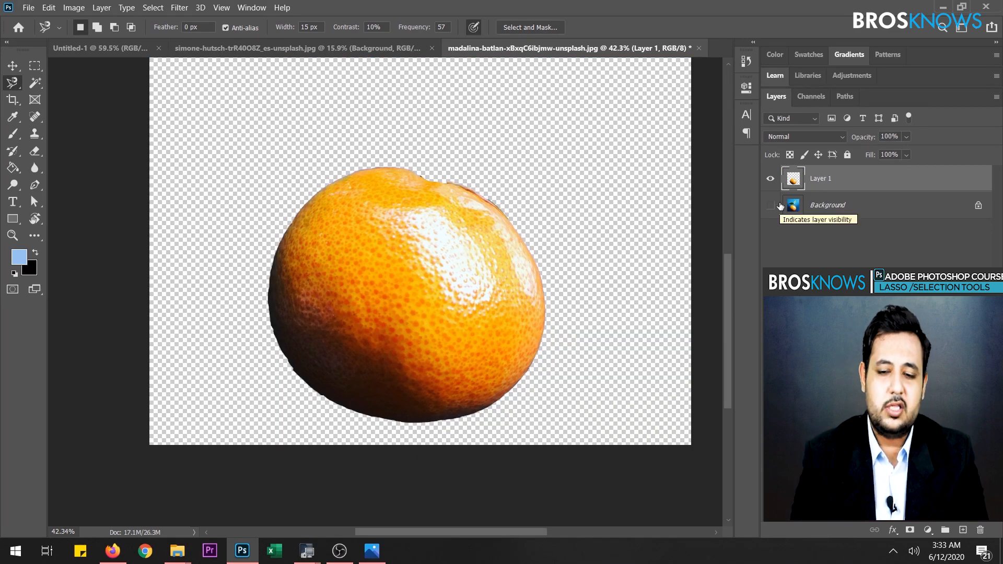
{"action": "left_click", "coordinate": [770, 206]}
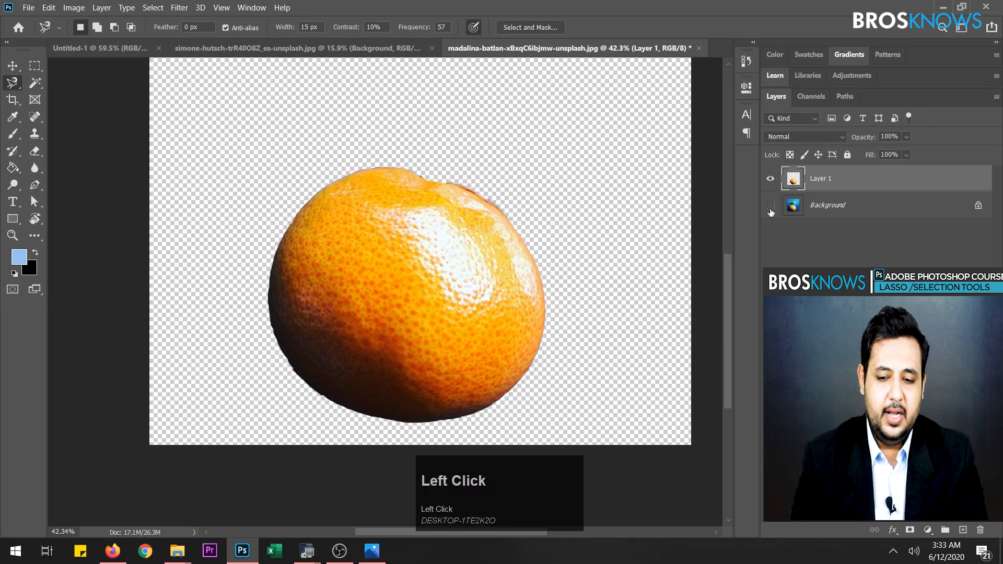
- Show the Background layer and select the whole orange with the Quick Selection tool
{"action": "left_click_drag", "start_coordinate": [727, 307], "coordinate": [732, 274]}
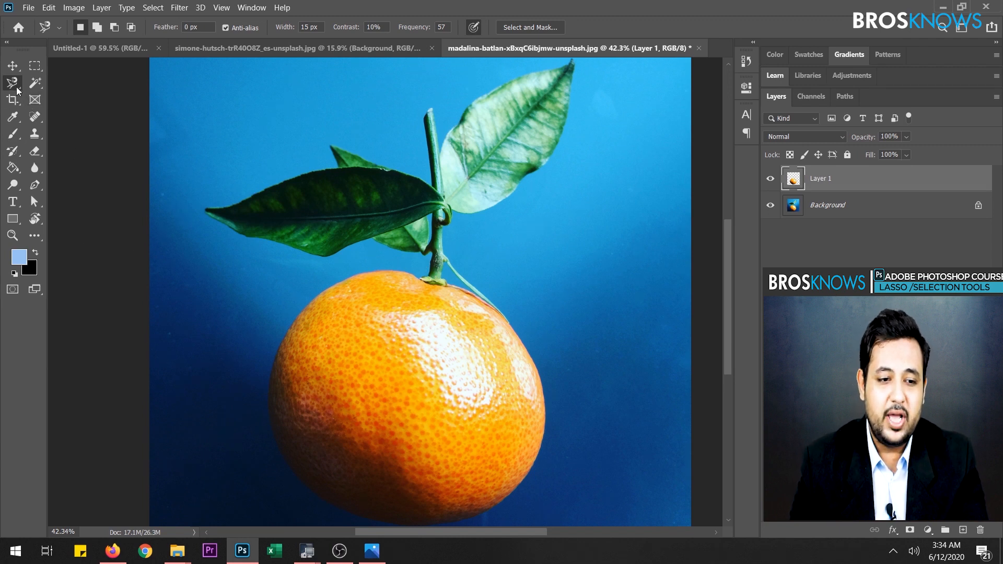
{"action": "left_click", "coordinate": [36, 88]}
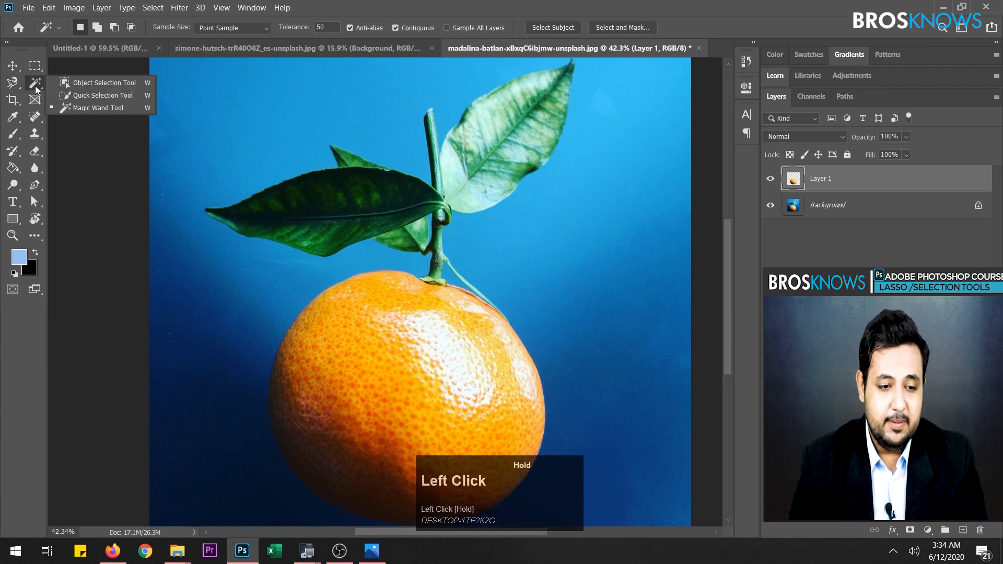
{"action": "left_click", "coordinate": [95, 98]}
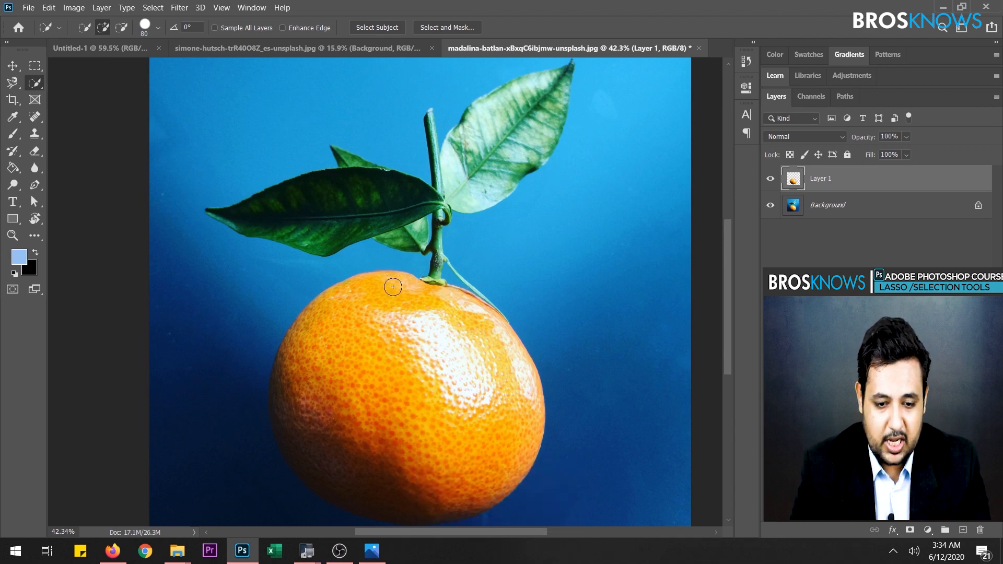
{"action": "mouse_move", "coordinate": [400, 282]}
{"action": "left_mouse_down"}
{"action": "mouse_move", "coordinate": [387, 297]}
{"action": "mouse_move", "coordinate": [366, 290]}
{"action": "mouse_move", "coordinate": [344, 302]}
{"action": "mouse_move", "coordinate": [326, 339]}
{"action": "mouse_move", "coordinate": [319, 378]}
{"action": "mouse_move", "coordinate": [368, 422]}
{"action": "left_mouse_up"}
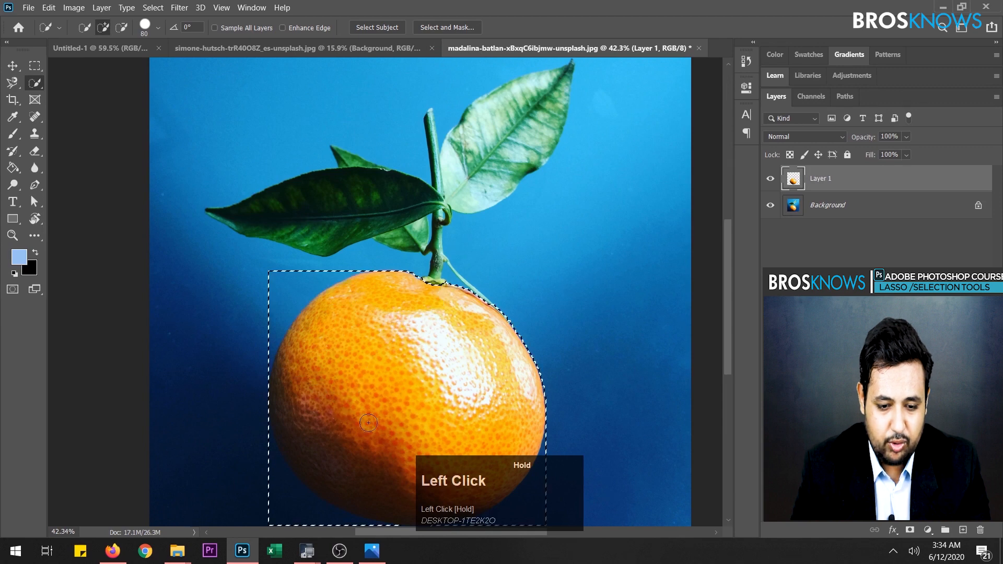
{"action": "left_click_drag", "start_coordinate": [384, 369], "coordinate": [375, 335]}
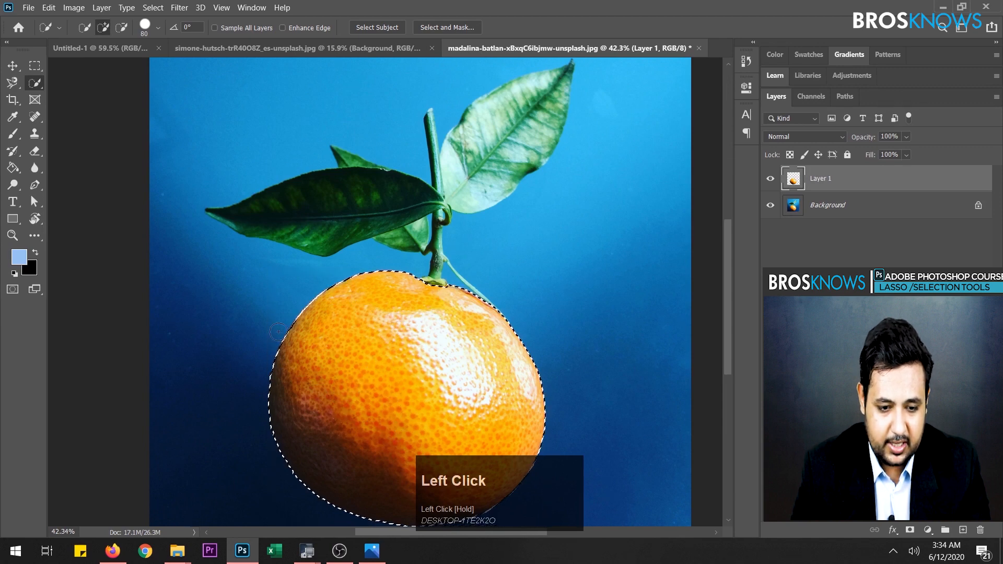
{"action": "scroll", "coordinate": [483, 320], "scroll_direction": "down", "scroll_amount": 1}
{"action": "scroll", "coordinate": [483, 320], "scroll_direction": "down", "scroll_amount": 2}
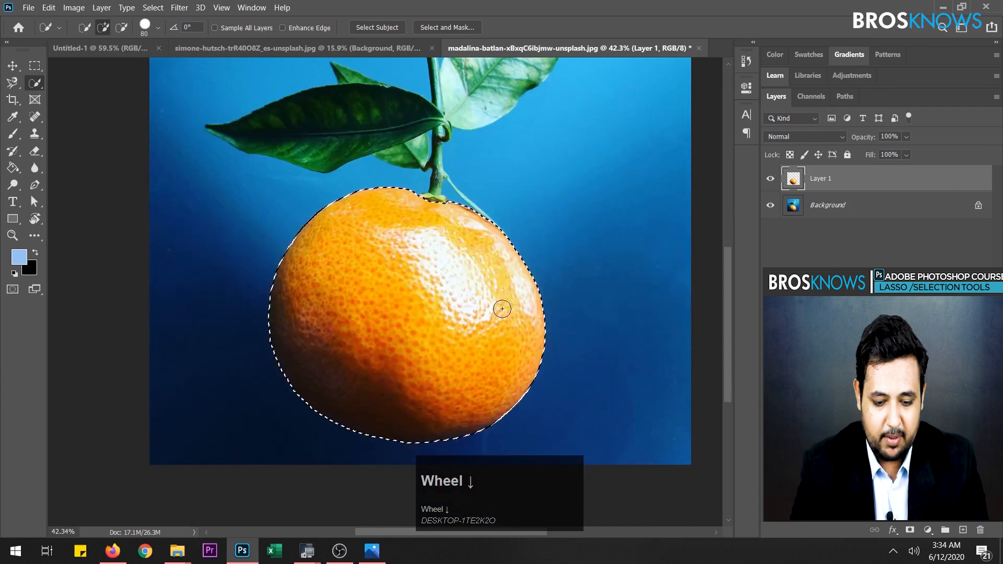
- Copy the selected orange onto a new layer and preview it with Layer 1 and Background temporarily hidden
{"action": "key", "text": "ctrl+j"}
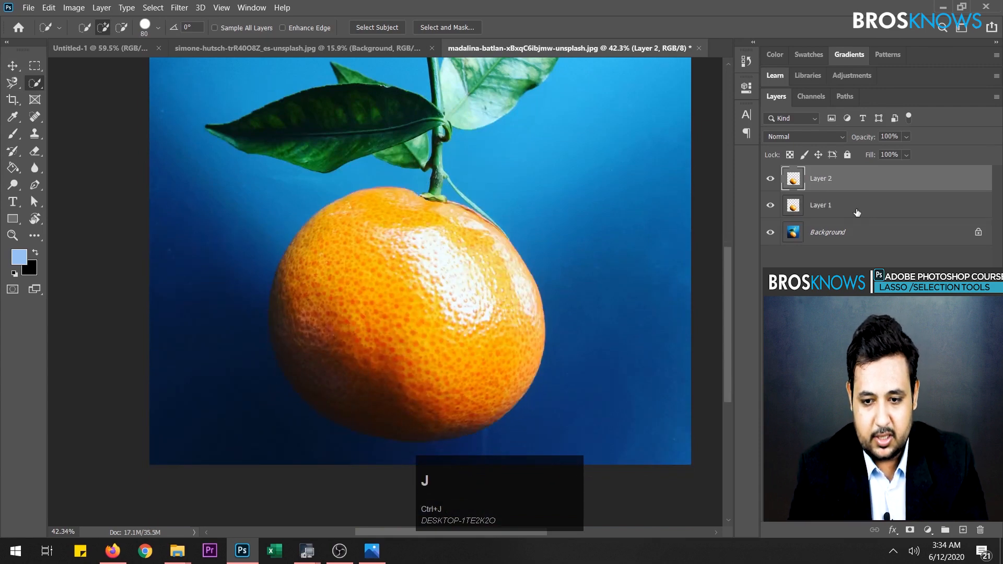
{"action": "left_click", "coordinate": [771, 205]}
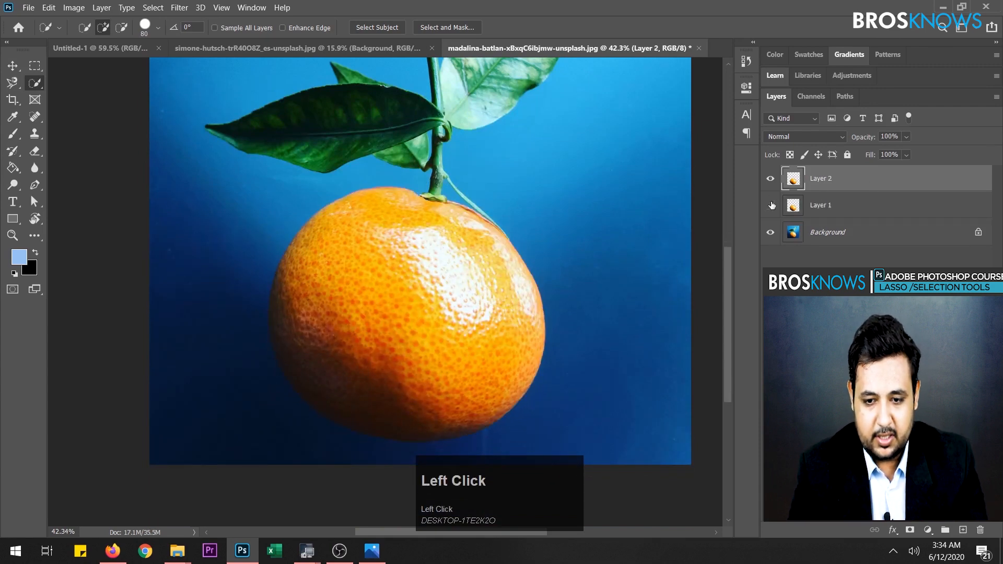
{"action": "left_click", "coordinate": [769, 237]}
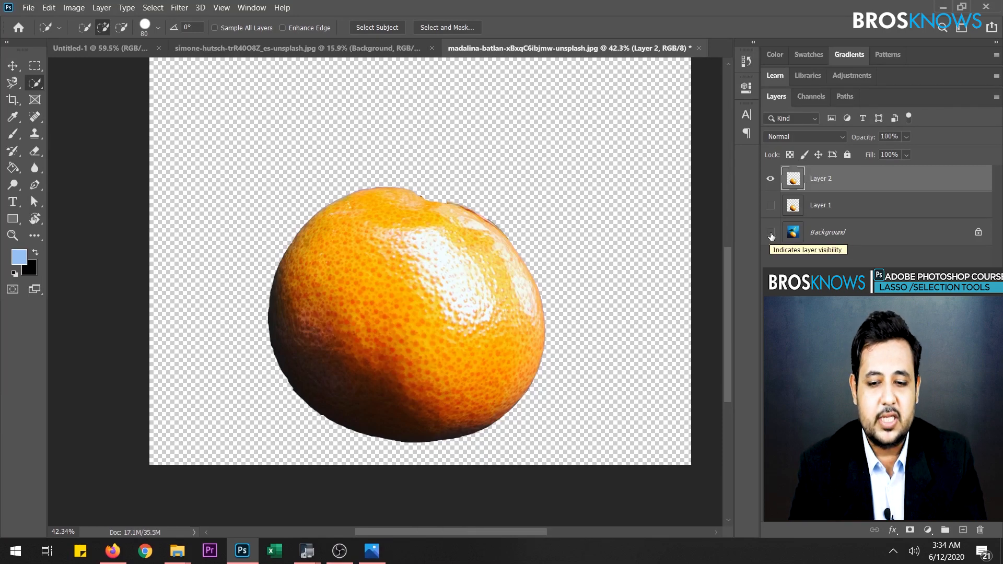
{"action": "left_click", "coordinate": [771, 235]}
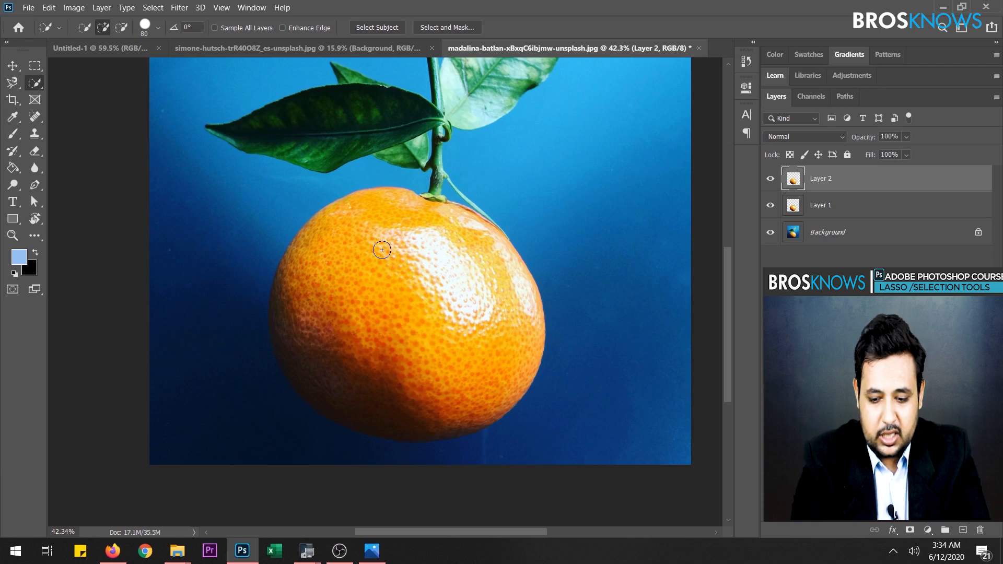
- Try the Quick Selection brush at sizes 300, 200 and 100 over the orange
{"action": "key", "text": "bracketright"}
{"action": "key", "text": "bracketright"}
{"action": "key", "text": "bracketright"}
{"action": "key", "text": "bracketright"}
{"action": "key", "text": "bracketright"}
{"action": "key", "text": "bracketright"}
{"action": "key", "text": "bracketright"}
{"action": "key", "text": "bracketright"}
{"action": "key", "text": "bracketright"}
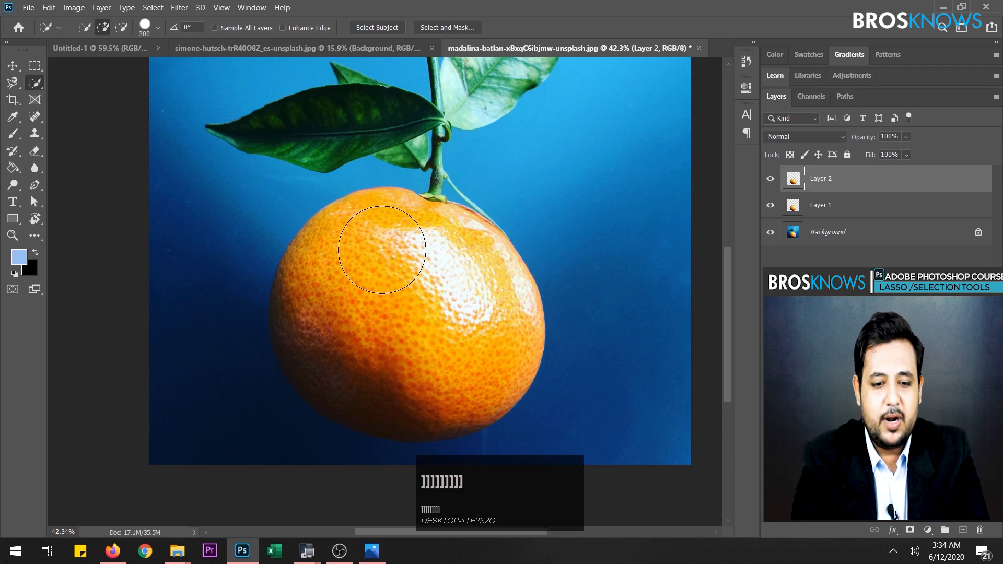
{"action": "key", "text": "bracketright"}
{"action": "key", "text": "bracketright"}
{"action": "key", "text": "bracketleft"}
{"action": "key", "text": "bracketleft"}
{"action": "key", "text": "bracketleft"}
{"action": "key", "text": "bracketleft"}
{"action": "key", "text": "bracketleft"}
{"action": "key", "text": "bracketleft"}
{"action": "key", "text": "bracketleft"}
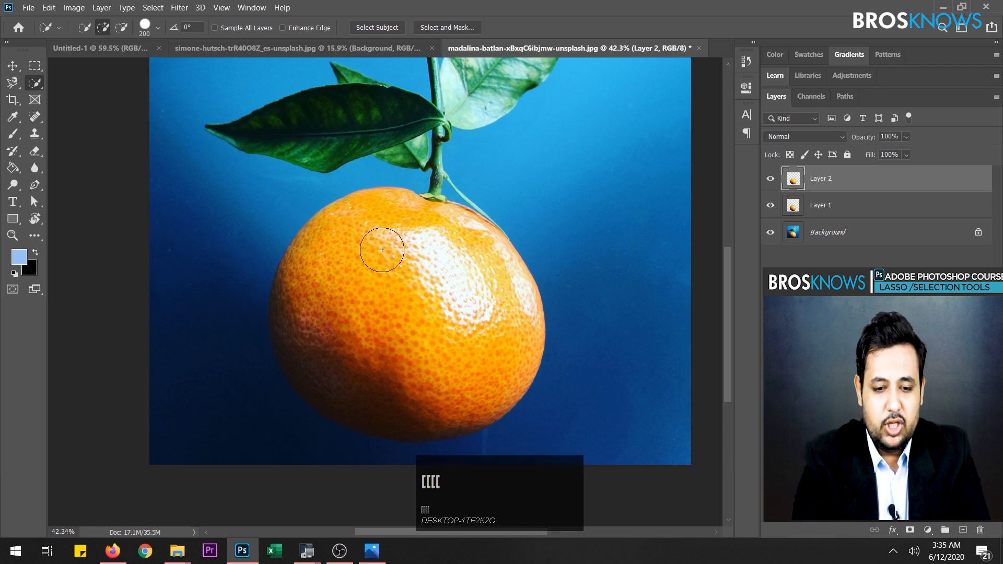
{"action": "key", "text": "bracketleft"}
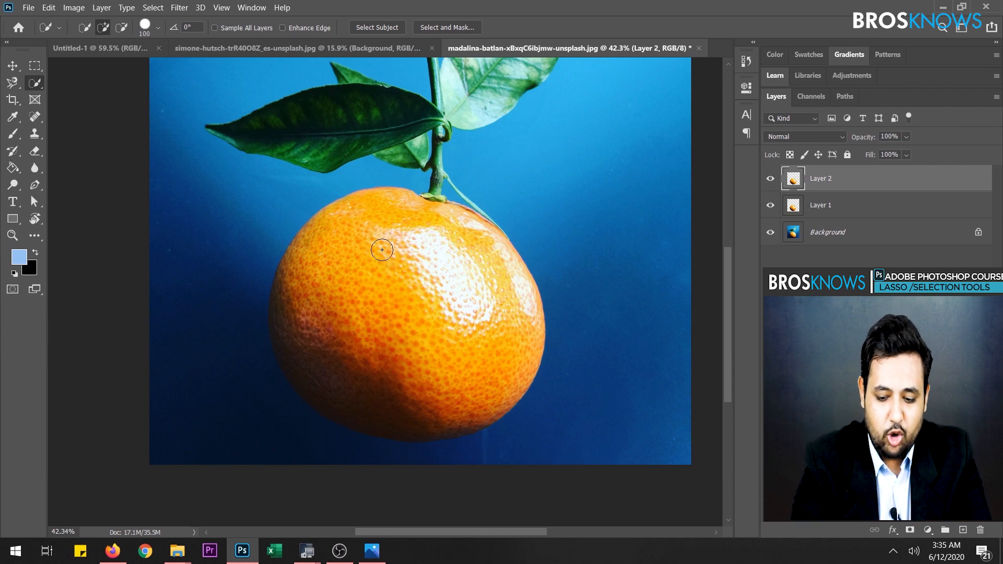
- Select the lower stem and the small leaf beneath the dark leaf on the Background layer with a size 25 Quick Selection brush
{"action": "key", "text": "bracketleft"}
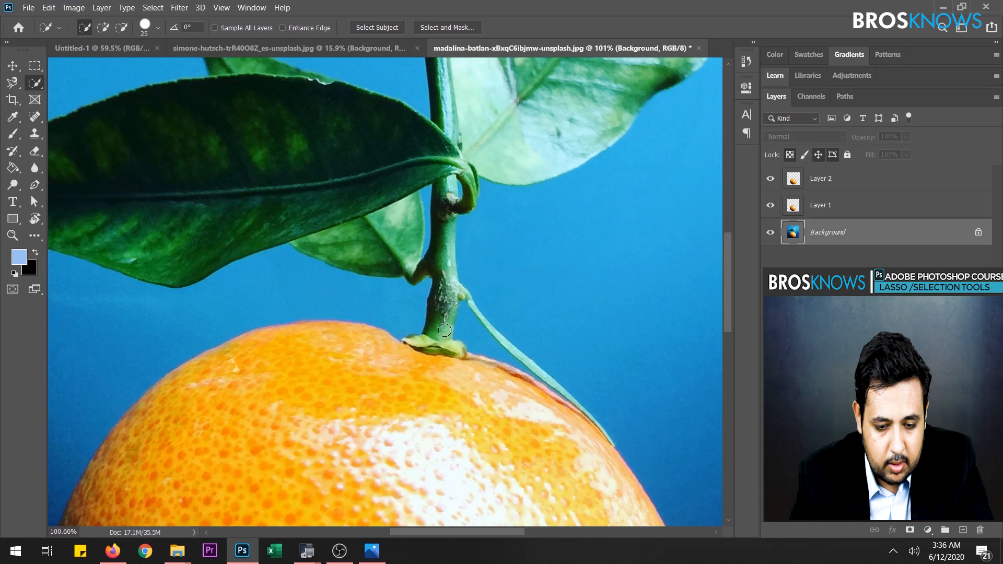
{"action": "left_click", "coordinate": [444, 332]}
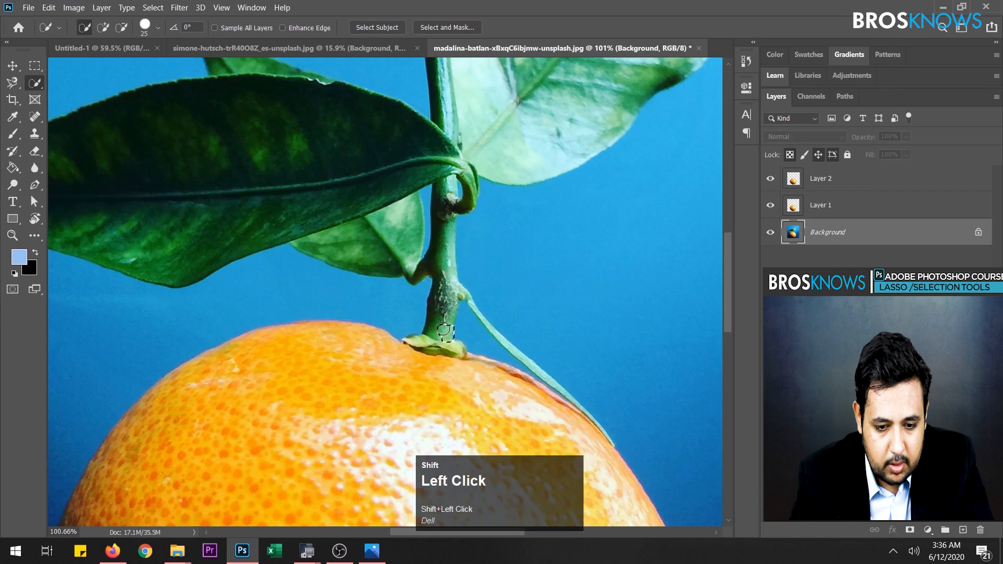
{"action": "mouse_move", "coordinate": [444, 332]}
{"action": "left_mouse_down"}
{"action": "mouse_move", "coordinate": [441, 224]}
{"action": "mouse_move", "coordinate": [445, 240]}
{"action": "mouse_move", "coordinate": [411, 271]}
{"action": "mouse_move", "coordinate": [397, 229]}
{"action": "left_mouse_up"}
- Reduce the brush size to 10 and add the pointed leaf tip behind the dark leaf's upper edge to the selection
{"action": "scroll", "coordinate": [376, 198], "scroll_direction": "up", "scroll_amount": 3}
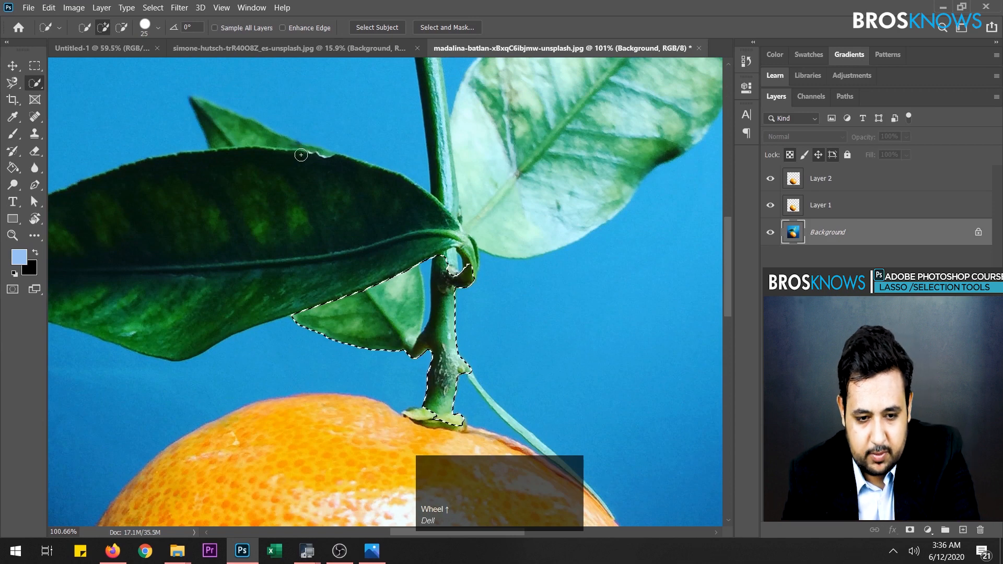
{"action": "key", "text": "bracketright"}
{"action": "key", "text": "bracketright"}
{"action": "key", "text": "bracketleft"}
{"action": "key", "text": "bracketleft"}
{"action": "key", "text": "bracketleft"}
{"action": "key", "text": "bracketleft"}
{"action": "key", "text": "bracketleft"}
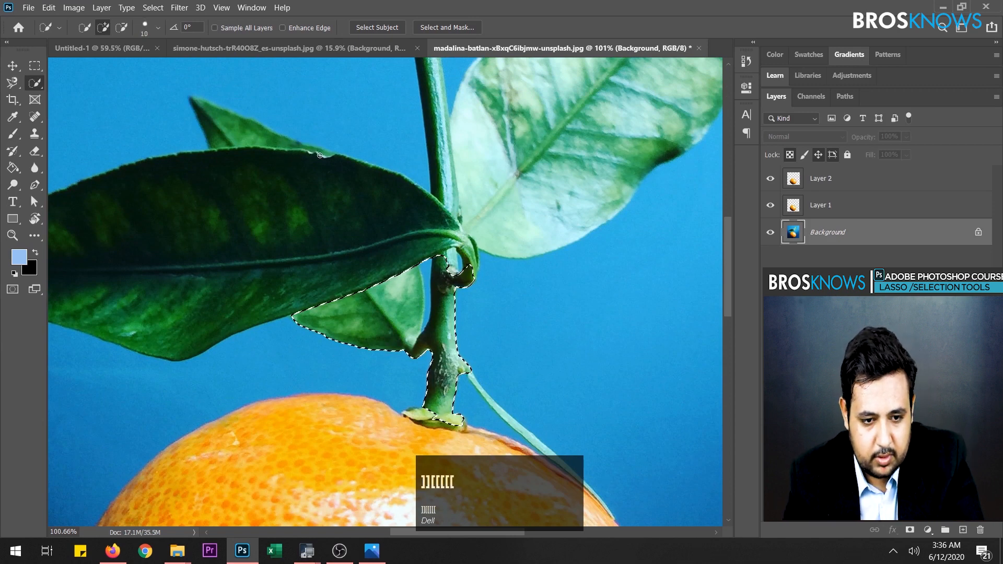
{"action": "left_click_drag", "start_coordinate": [319, 156], "coordinate": [235, 126]}
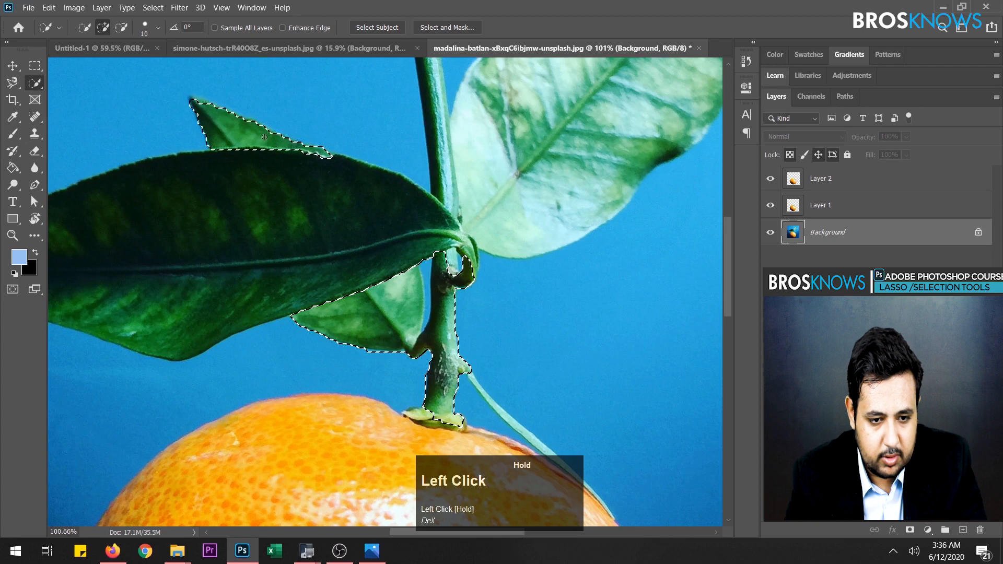
- Add the upper stem and the large dark leaf to the selection
{"action": "scroll", "coordinate": [493, 252], "scroll_direction": "up", "scroll_amount": 3}
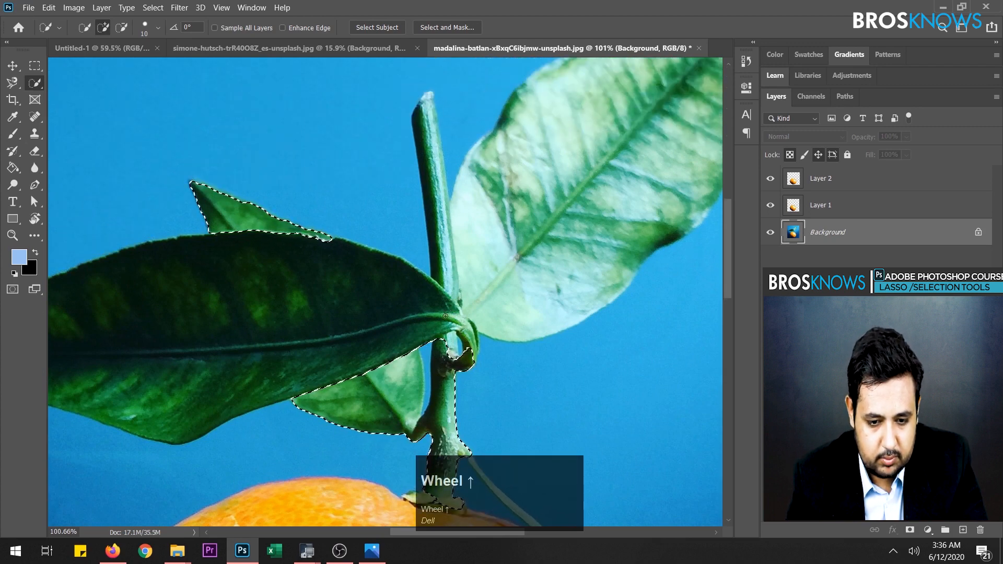
{"action": "left_click", "coordinate": [447, 274]}
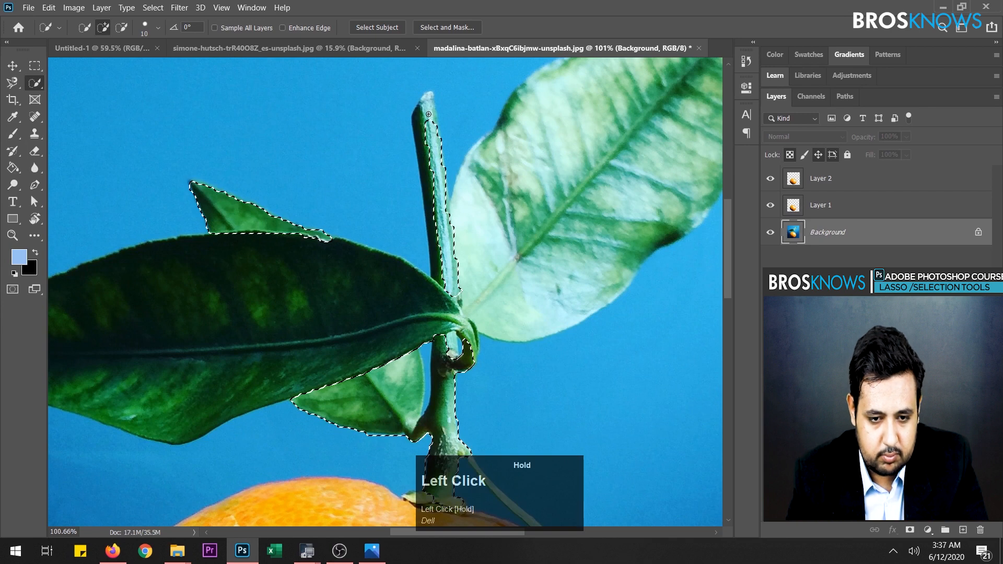
{"action": "mouse_move", "coordinate": [428, 114]}
{"action": "left_mouse_down"}
{"action": "mouse_move", "coordinate": [419, 111]}
{"action": "mouse_move", "coordinate": [422, 131]}
{"action": "left_mouse_up"}
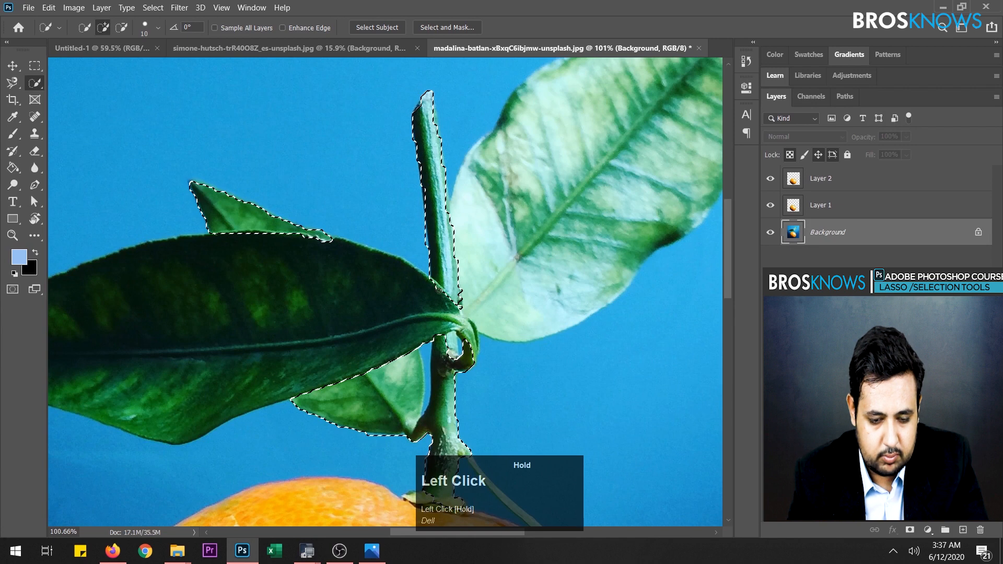
{"action": "left_click_drag", "start_coordinate": [439, 291], "coordinate": [440, 291]}
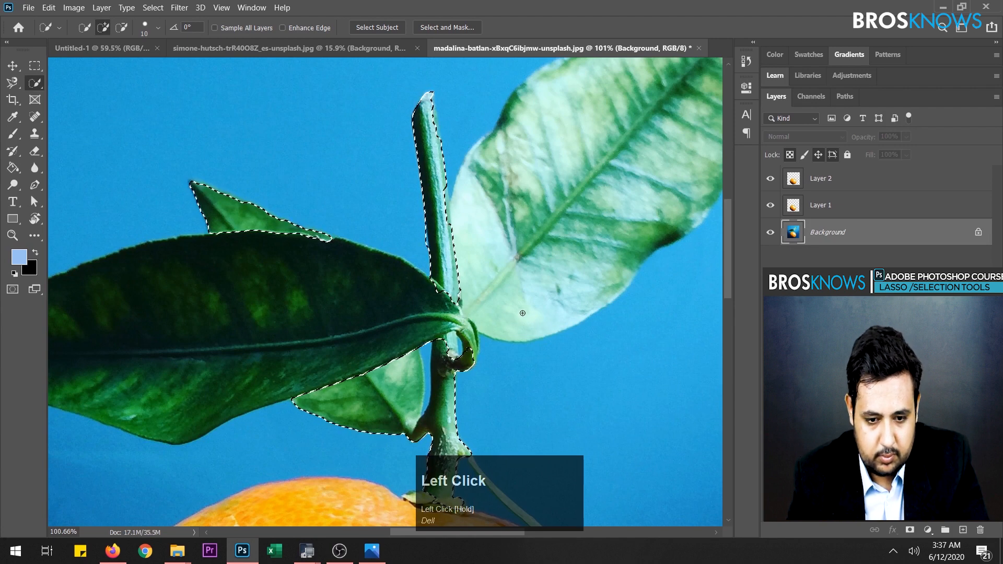
{"action": "mouse_move", "coordinate": [469, 339]}
{"action": "left_mouse_down"}
{"action": "mouse_move", "coordinate": [424, 309]}
{"action": "mouse_move", "coordinate": [390, 305]}
{"action": "left_mouse_up"}
- Add the large pale leaf on the right of the stem to the selection, up to its tip
{"action": "scroll", "coordinate": [529, 313], "scroll_direction": "down", "scroll_amount": 4, "text": "alt"}
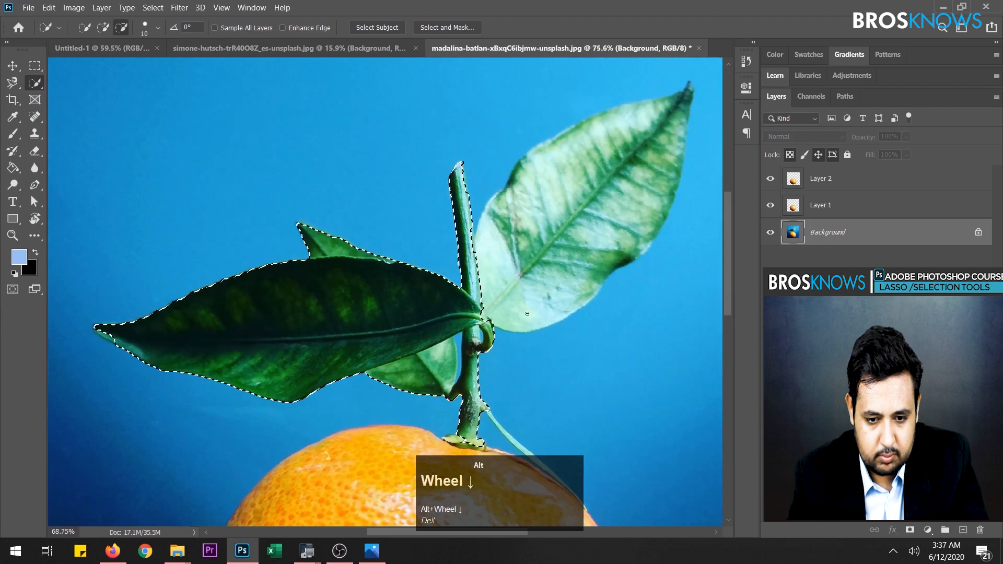
{"action": "scroll", "coordinate": [526, 311], "scroll_direction": "up", "scroll_amount": 3, "text": "alt"}
{"action": "mouse_move", "coordinate": [554, 223]}
{"action": "left_mouse_down"}
{"action": "mouse_move", "coordinate": [694, 95]}
{"action": "mouse_move", "coordinate": [701, 66]}
{"action": "left_mouse_up"}
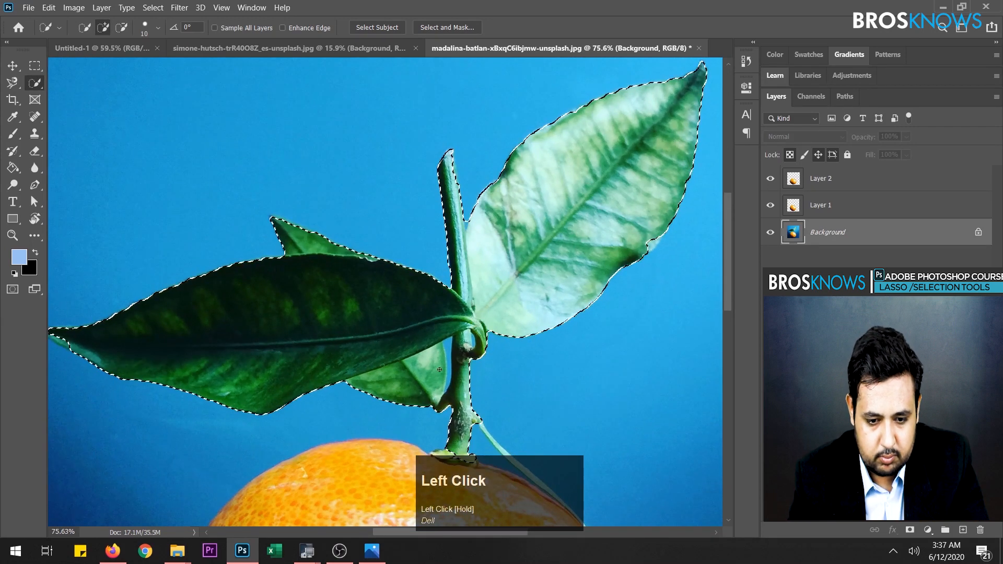
- Add the stem's base and the thin green tendril along the orange's upper-right edge to the selection
{"action": "scroll", "coordinate": [497, 440], "scroll_direction": "down", "scroll_amount": 3}
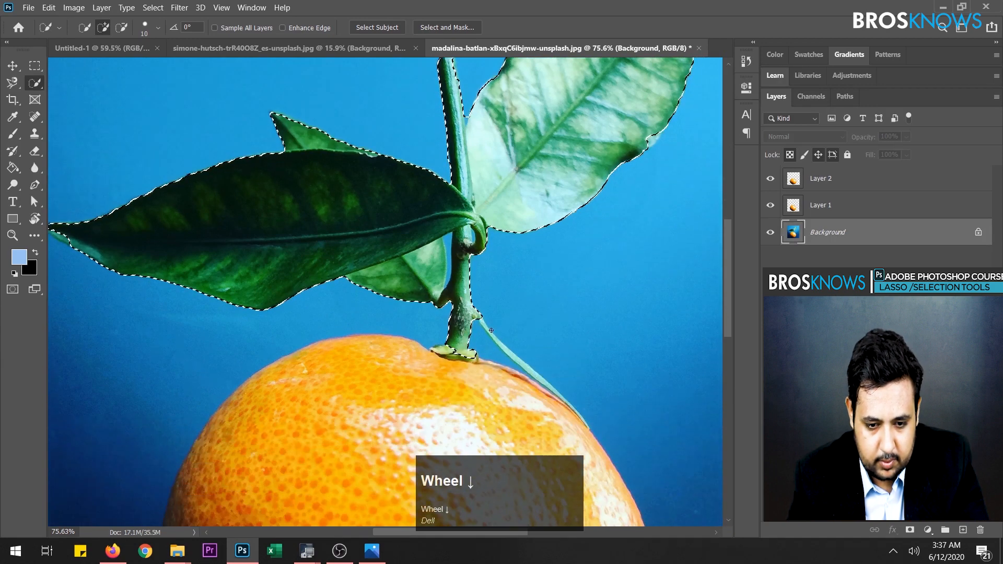
{"action": "mouse_move", "coordinate": [448, 351]}
{"action": "left_mouse_down"}
{"action": "mouse_move", "coordinate": [494, 353]}
{"action": "mouse_move", "coordinate": [509, 336]}
{"action": "mouse_move", "coordinate": [488, 327]}
{"action": "left_mouse_up"}
{"action": "left_click_drag", "start_coordinate": [518, 357], "coordinate": [536, 375]}
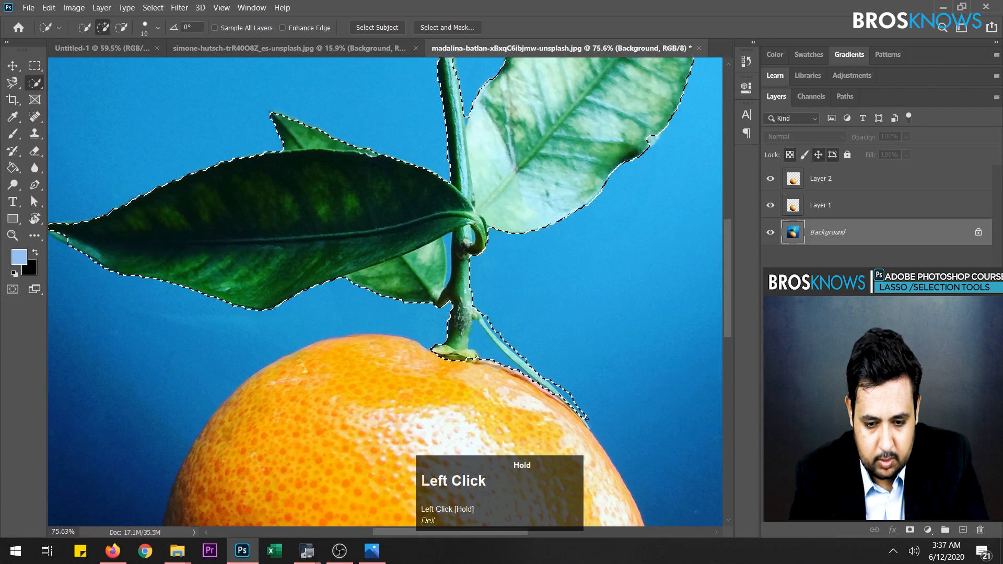
{"action": "left_click_drag", "start_coordinate": [592, 427], "coordinate": [593, 429]}
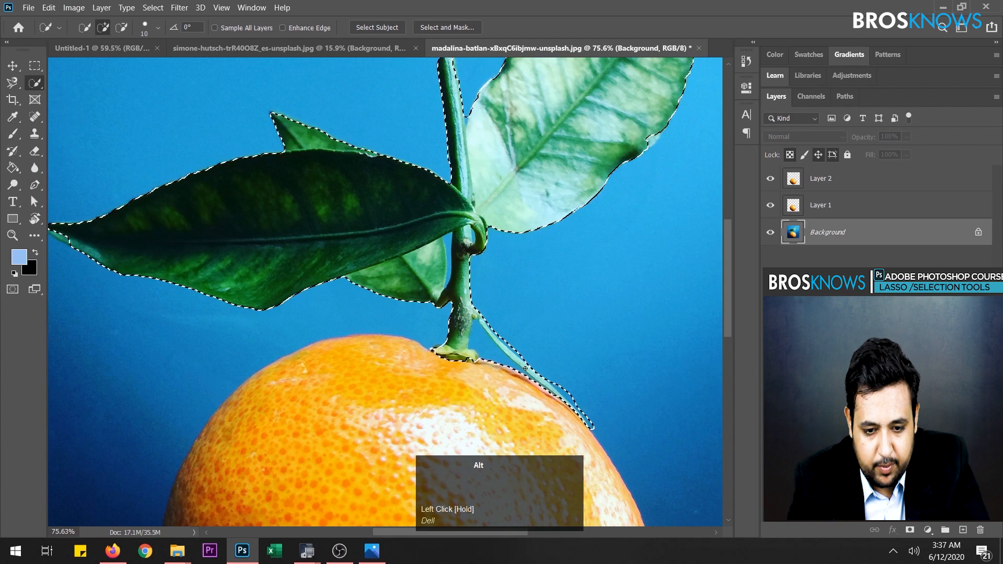
- Subtract the background beside the tendril, between stem and small leaf, and inside the curled stalk, then restore the clipped stem piece
{"action": "key", "text": "alt"}
{"action": "left_click", "coordinate": [539, 383], "text": "alt"}
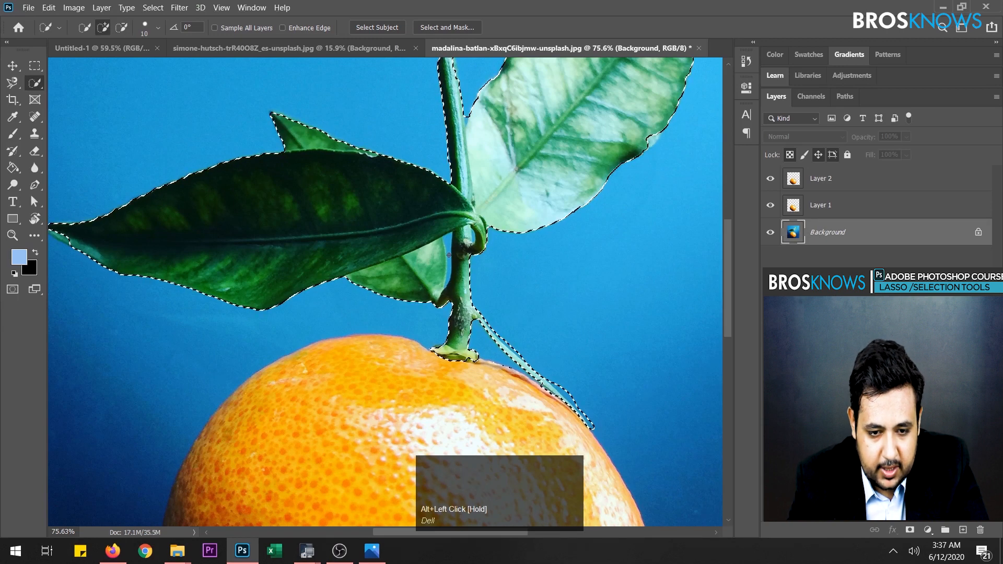
{"action": "left_click", "coordinate": [446, 282], "text": "alt"}
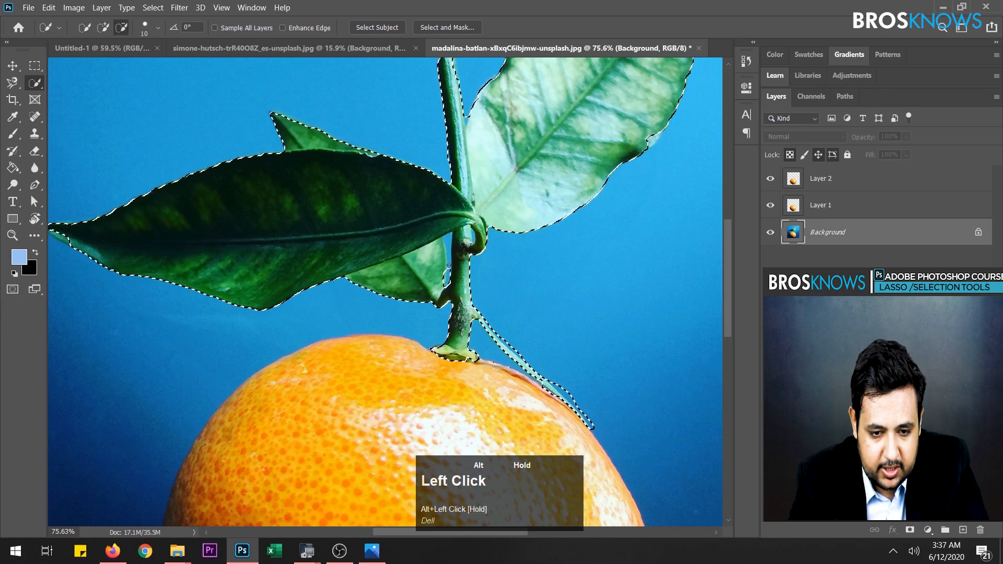
{"action": "left_click", "coordinate": [473, 236], "text": "alt"}
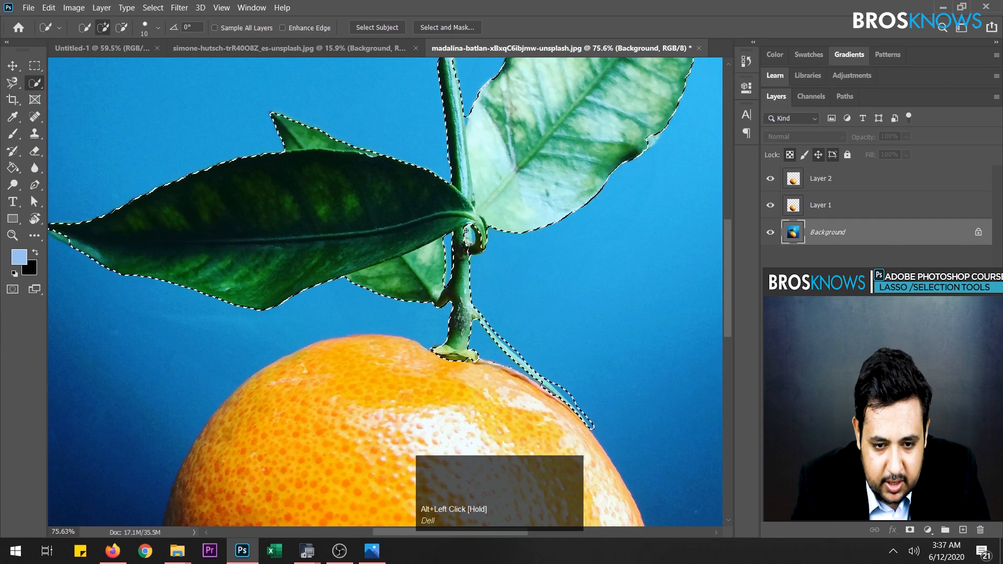
{"action": "left_click_drag", "start_coordinate": [465, 228], "coordinate": [467, 232]}
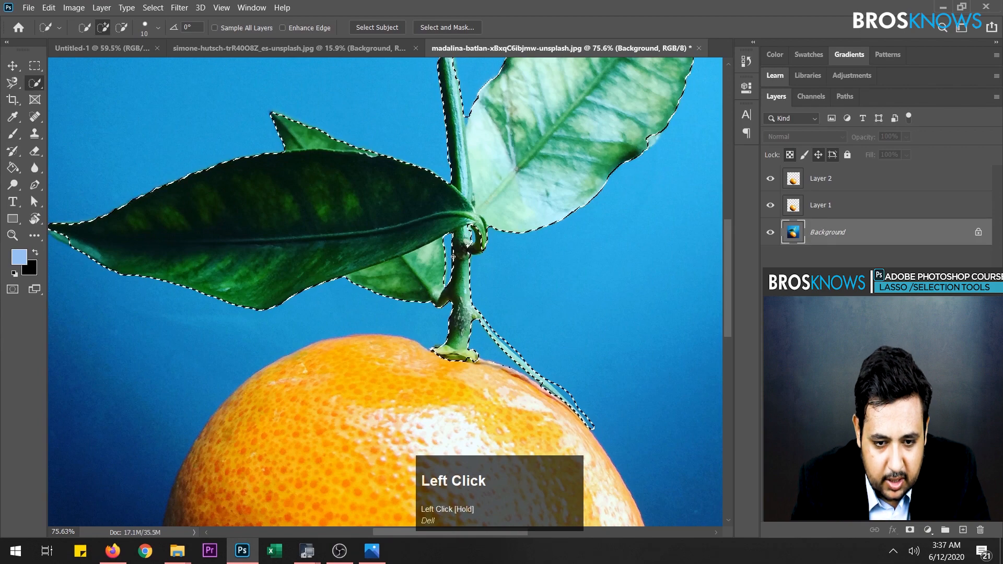
- Copy the selected leaves, stem and tendril onto a new layer and hide Layer 1 and Layer 2
{"action": "scroll", "coordinate": [408, 303], "scroll_direction": "up", "scroll_amount": 3}
{"action": "scroll", "coordinate": [409, 302], "scroll_direction": "up", "scroll_amount": 1}
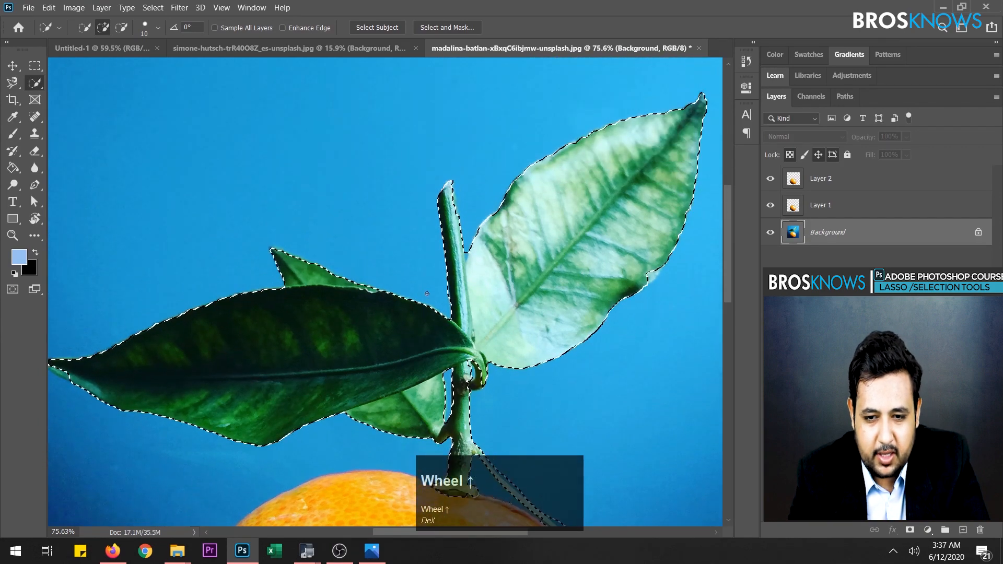
{"action": "scroll", "coordinate": [458, 302], "scroll_direction": "down", "scroll_amount": 6}
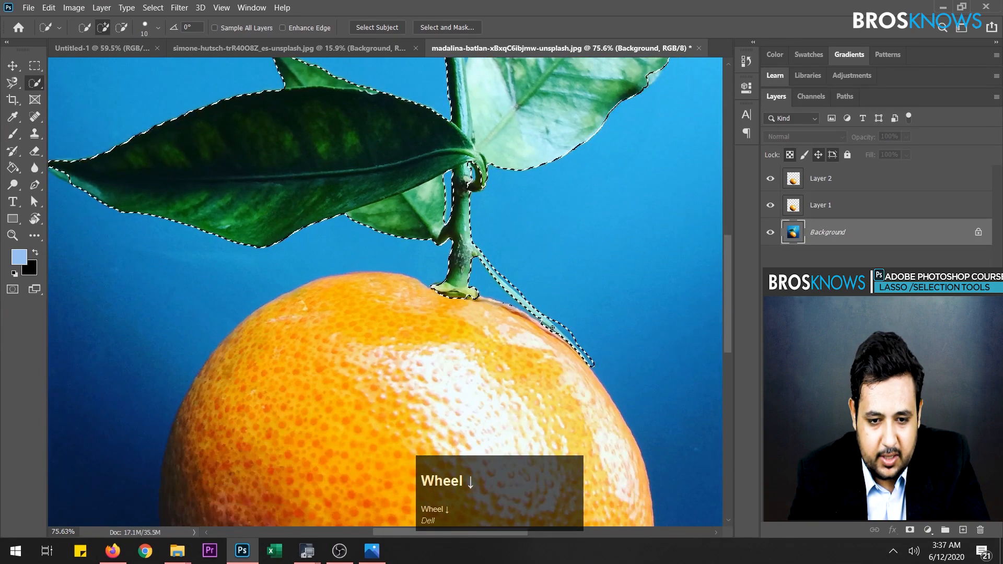
{"action": "key", "text": "ctrl+j"}
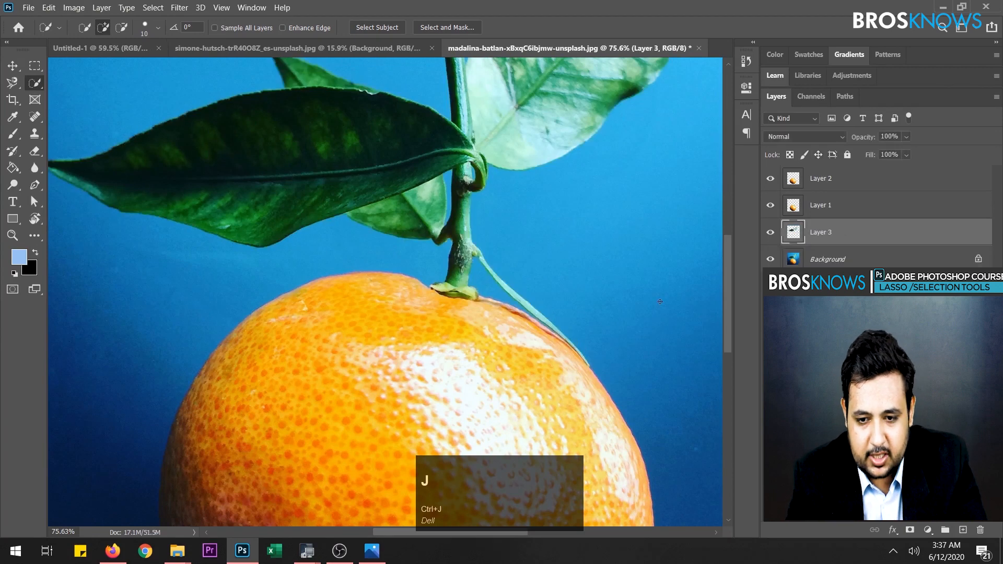
{"action": "left_click", "coordinate": [770, 204]}
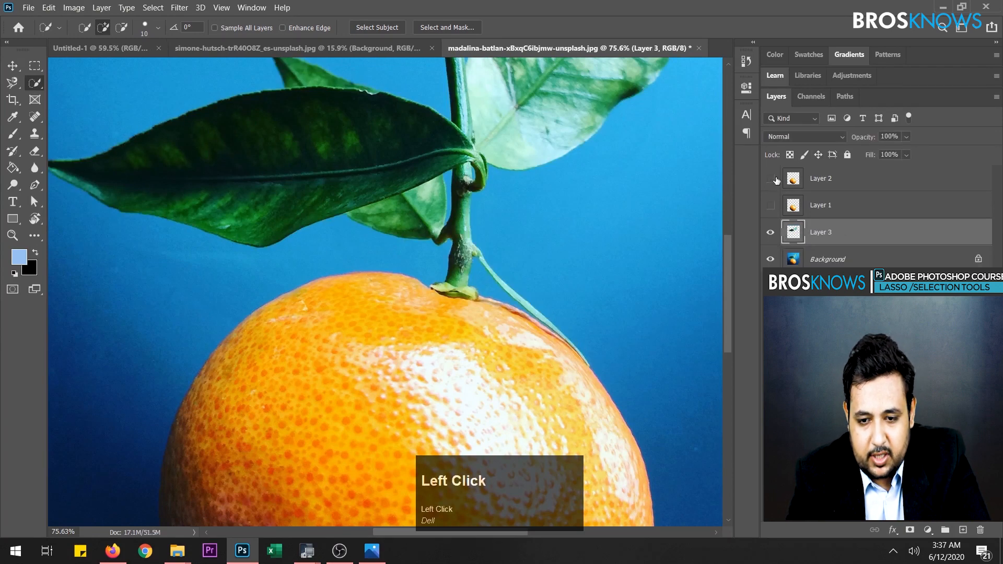
{"action": "left_click", "coordinate": [771, 233]}
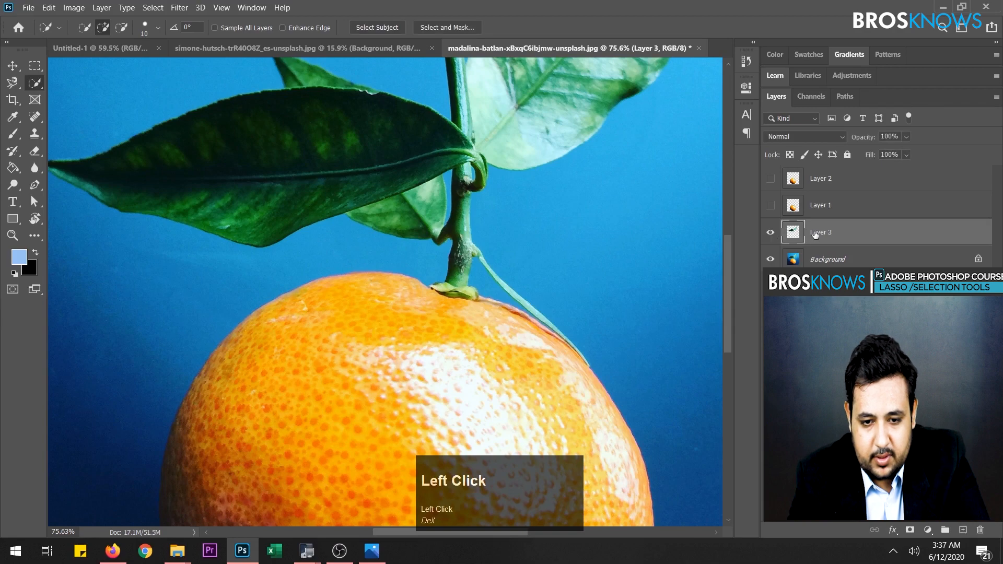
- Move Layer 3 above Layer 1 and show only these two layers, with the Background hidden
{"action": "left_click", "coordinate": [771, 261]}
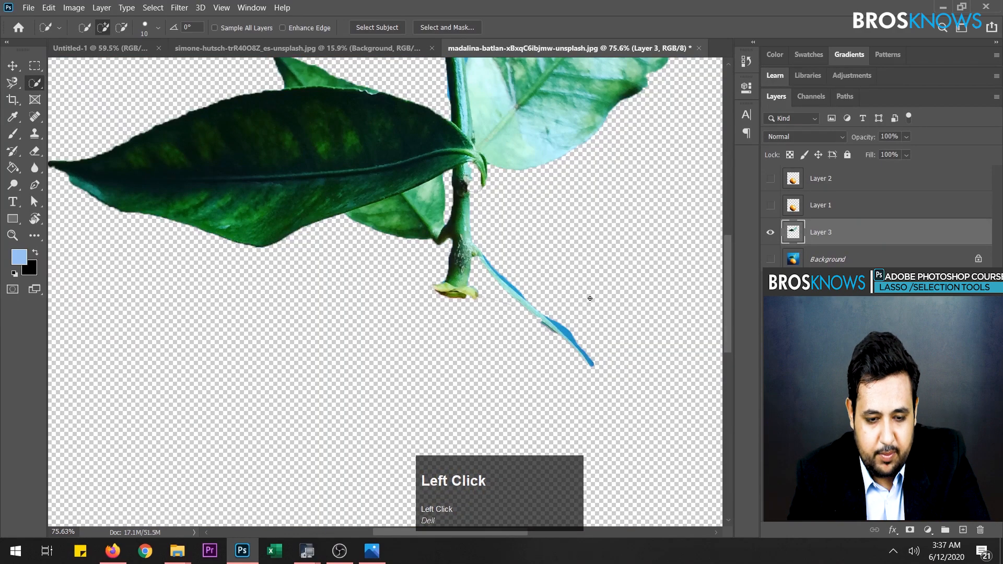
{"action": "scroll", "coordinate": [590, 298], "scroll_direction": "down", "scroll_amount": 3, "text": "alt"}
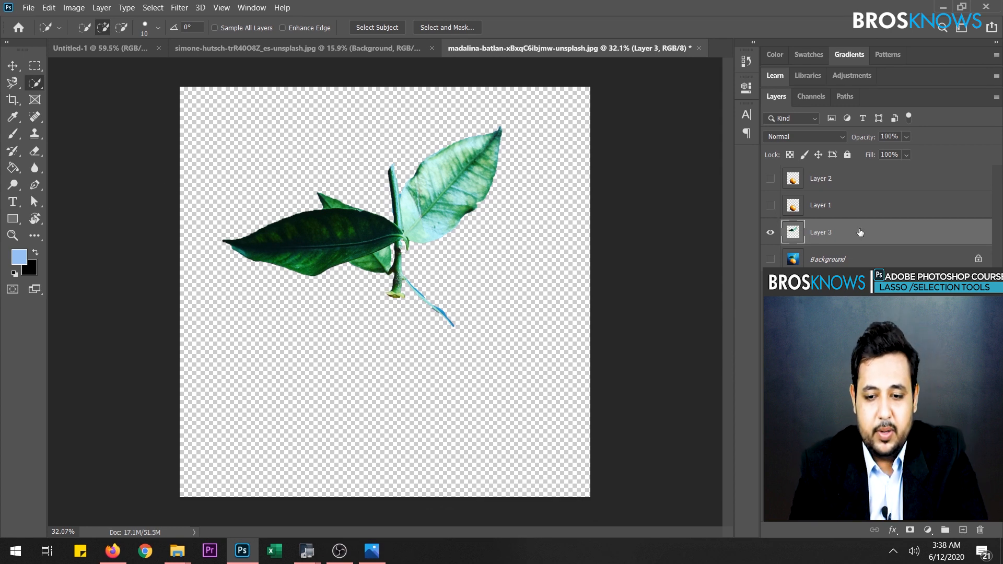
{"action": "left_click_drag", "start_coordinate": [859, 233], "coordinate": [853, 200]}
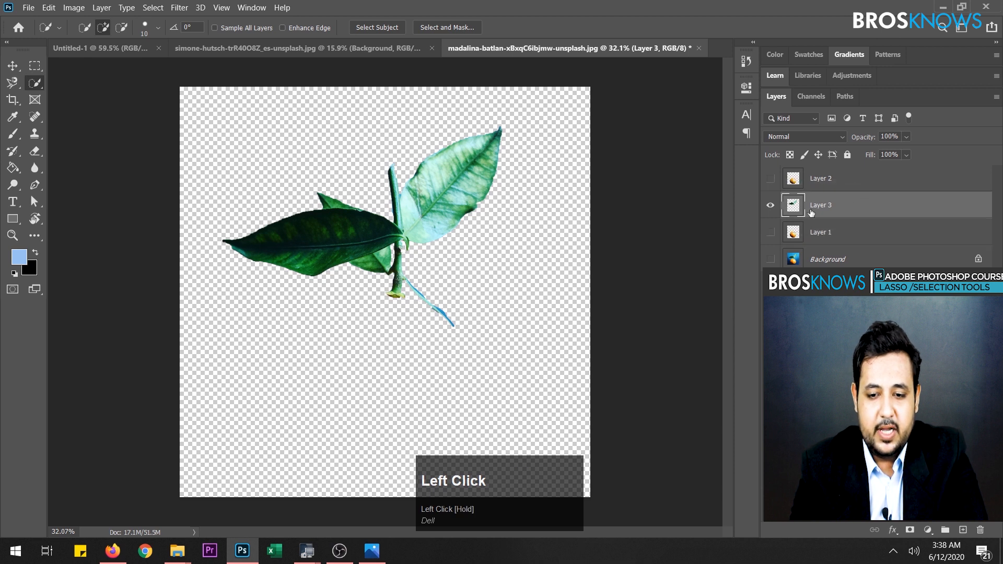
{"action": "left_click", "coordinate": [770, 232]}
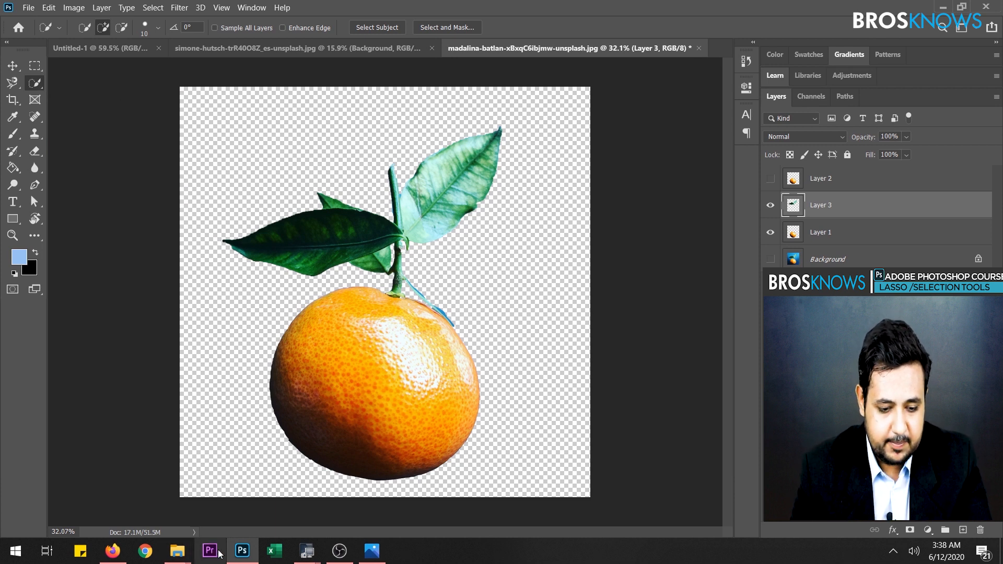
- Switch to File Explorer's practice image folder and open cosmic-timetraveler-wZ4nuqCAMtc-unsplash.jpg in Photoshop
{"action": "left_click", "coordinate": [38, 85]}
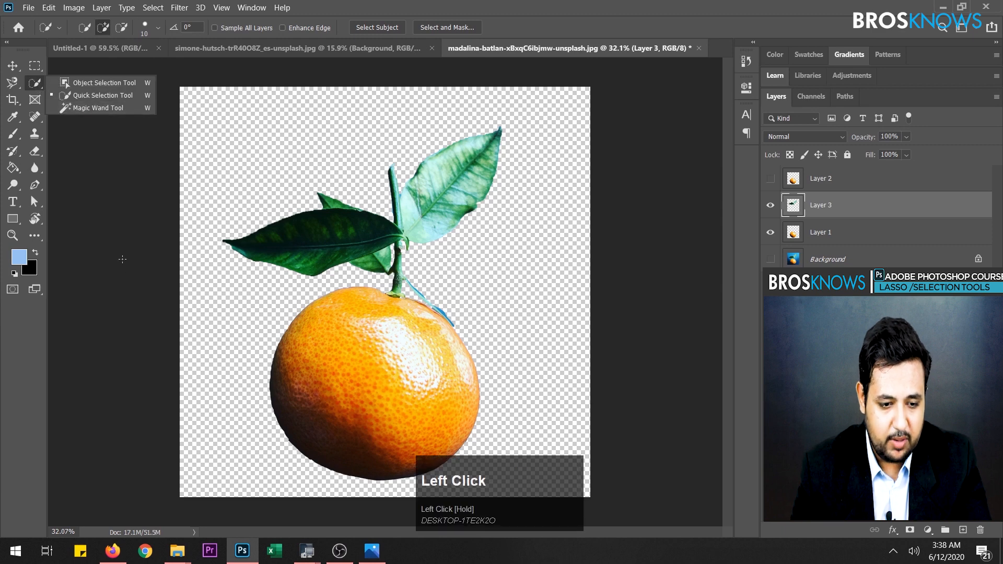
{"action": "left_click", "coordinate": [177, 551]}
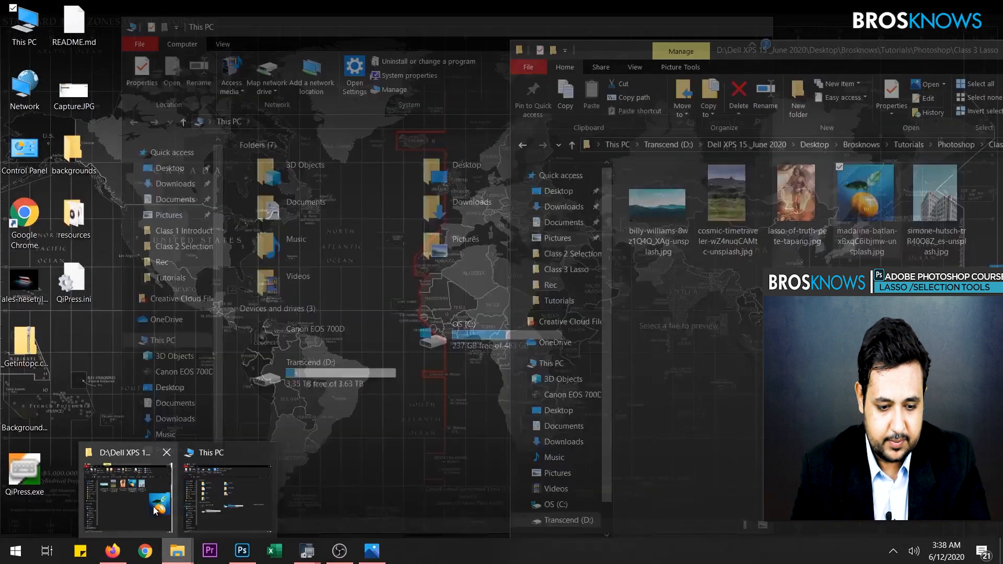
{"action": "left_click", "coordinate": [154, 510]}
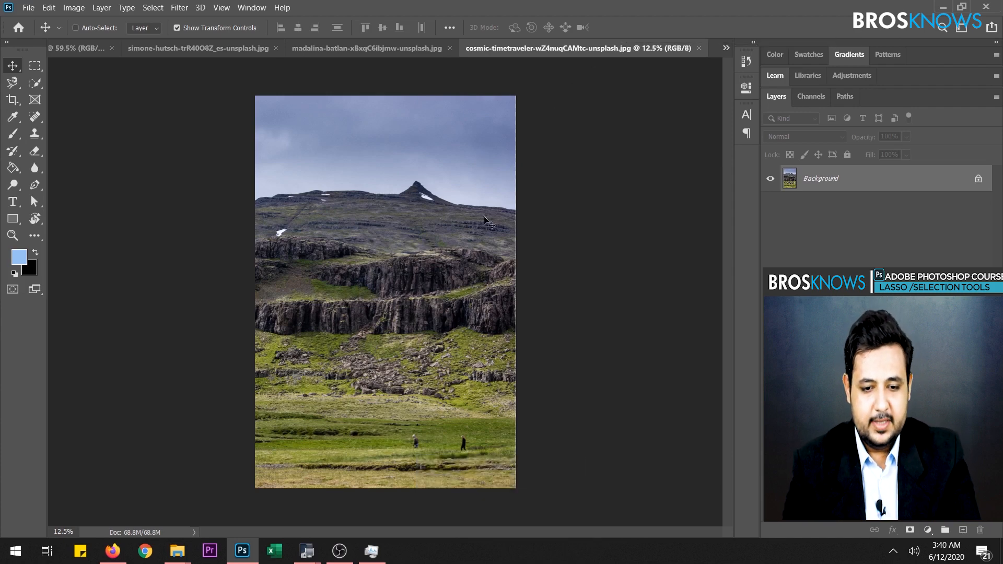
- Select the whole sky down to the mountain ridge with the Magic Wand and copy it onto a new layer
{"action": "left_click_drag", "start_coordinate": [34, 83], "coordinate": [84, 116]}
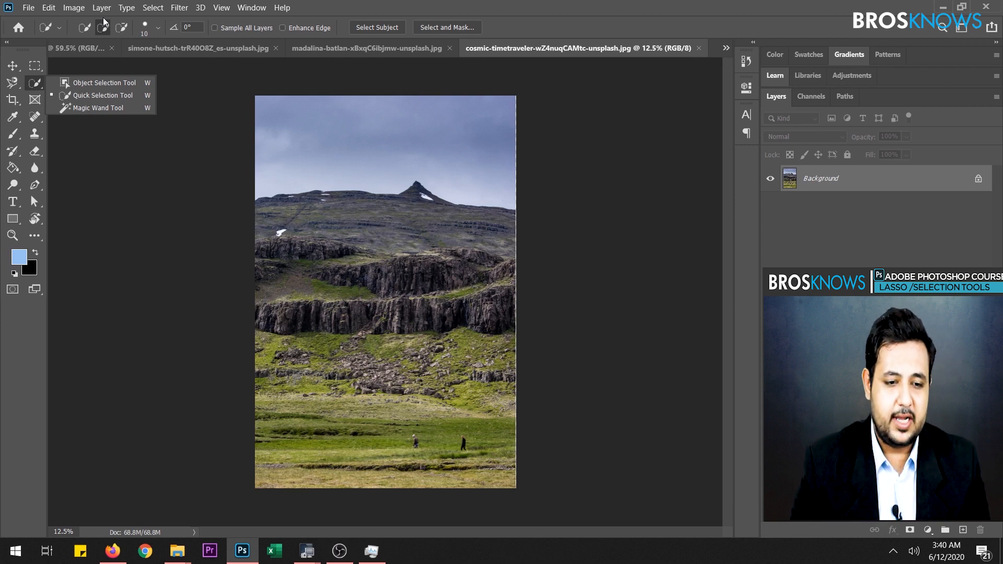
{"action": "left_click", "coordinate": [99, 107]}
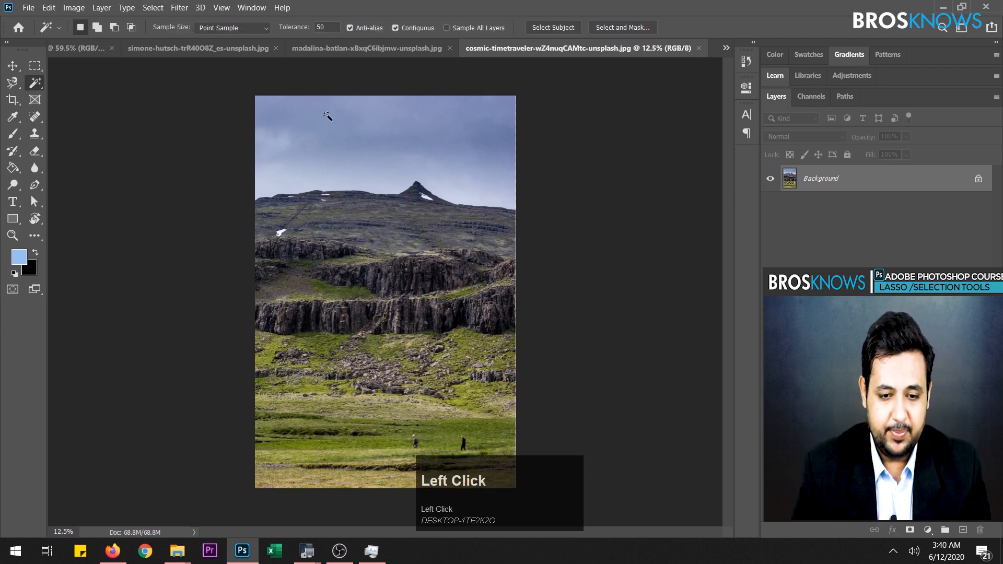
{"action": "left_click", "coordinate": [303, 114]}
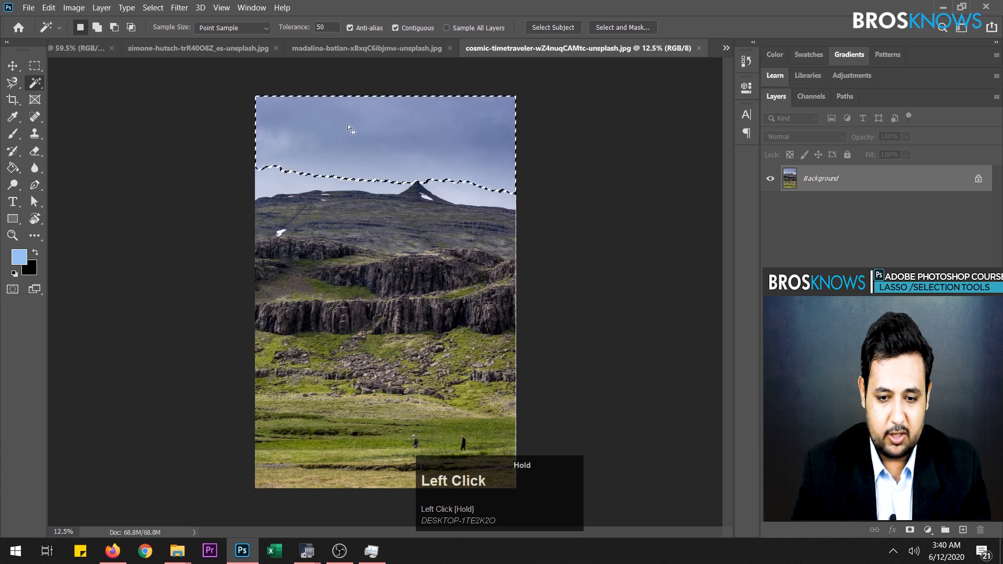
{"action": "left_click", "coordinate": [282, 180], "text": "shift"}
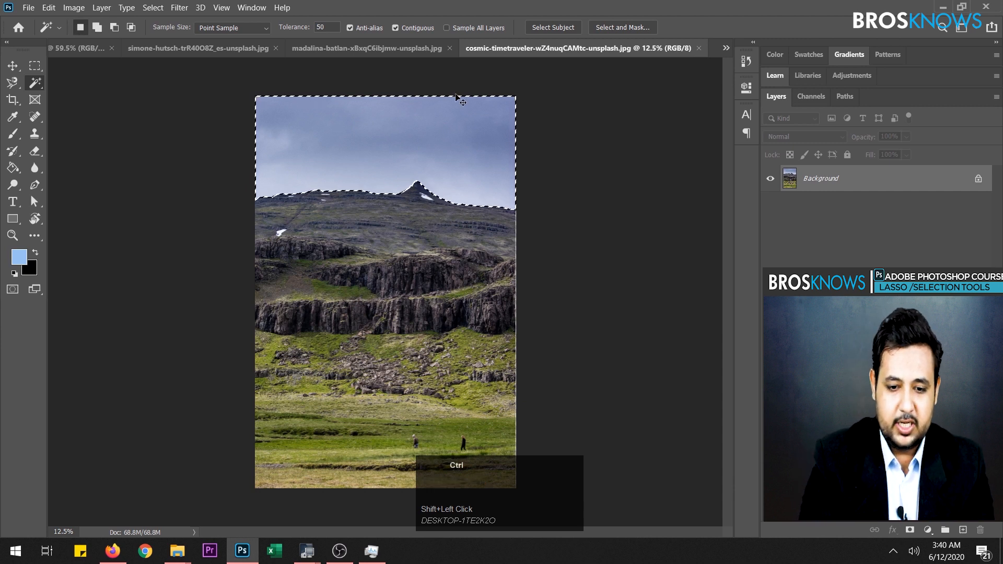
{"action": "key", "text": "ctrl+j"}
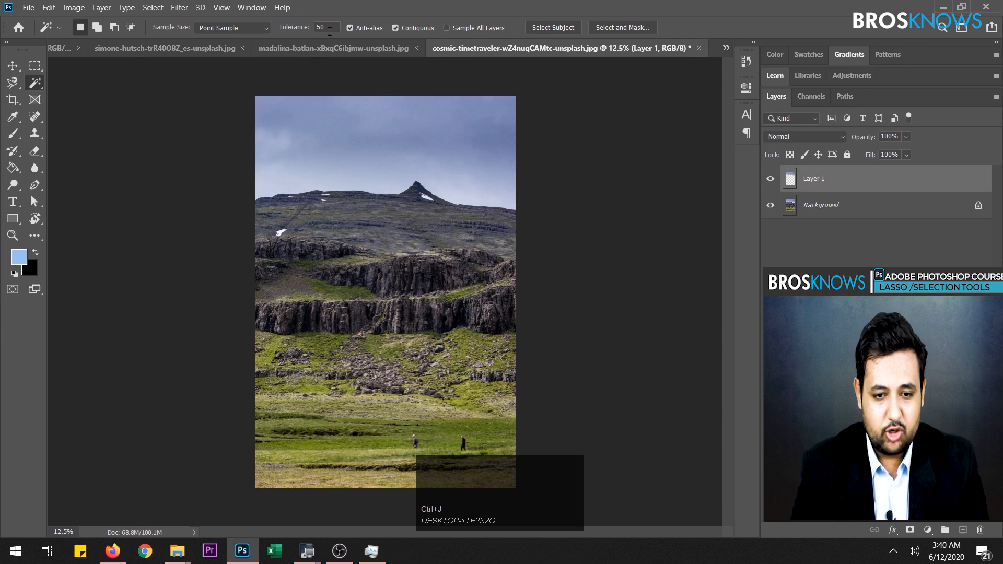
- Set the Magic Wand tolerance to 20 and select the sky again, adding the missed patches down to the mountain ridge
{"action": "left_click_drag", "start_coordinate": [328, 27], "coordinate": [300, 38]}
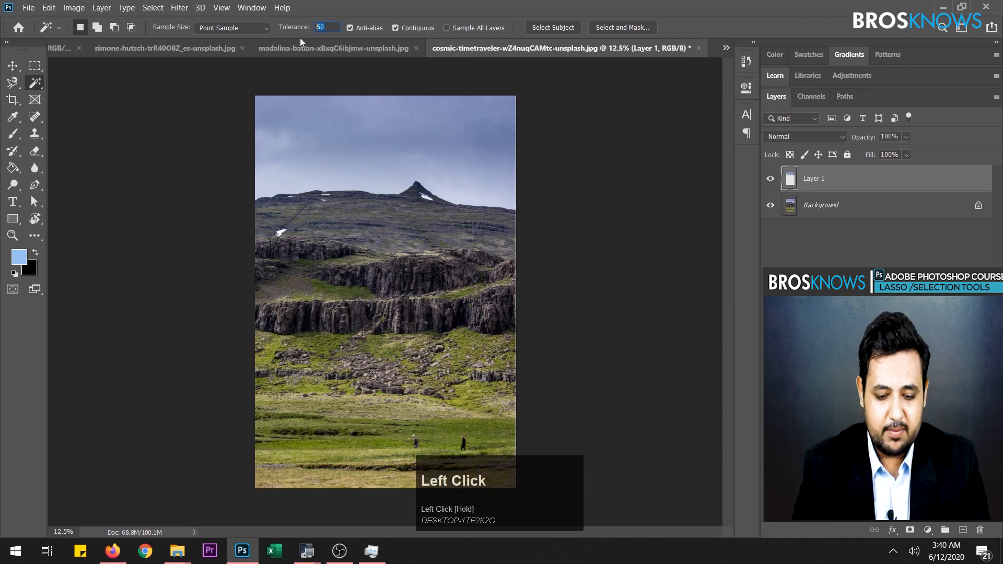
{"action": "type", "text": "2"}
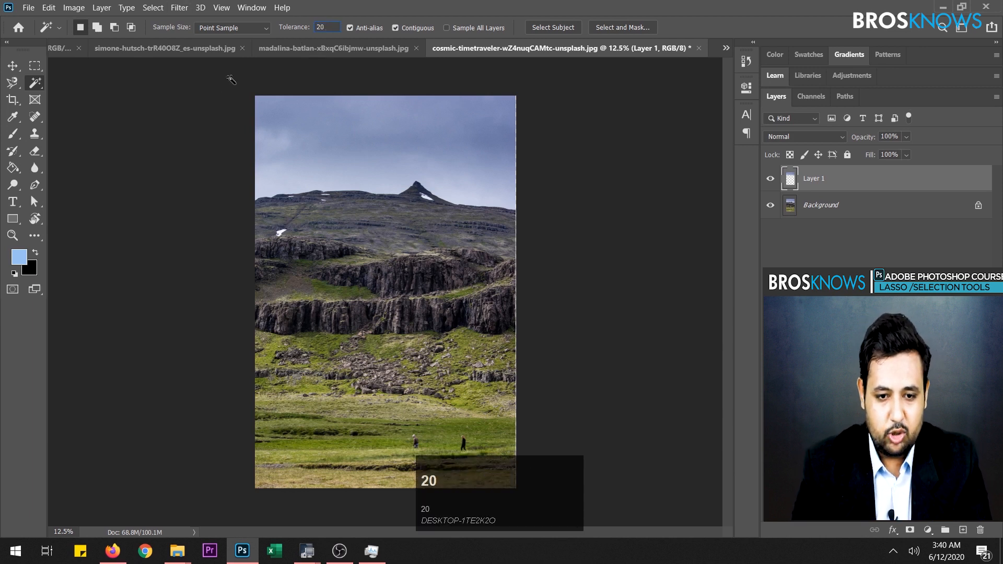
{"action": "left_click", "coordinate": [315, 104]}
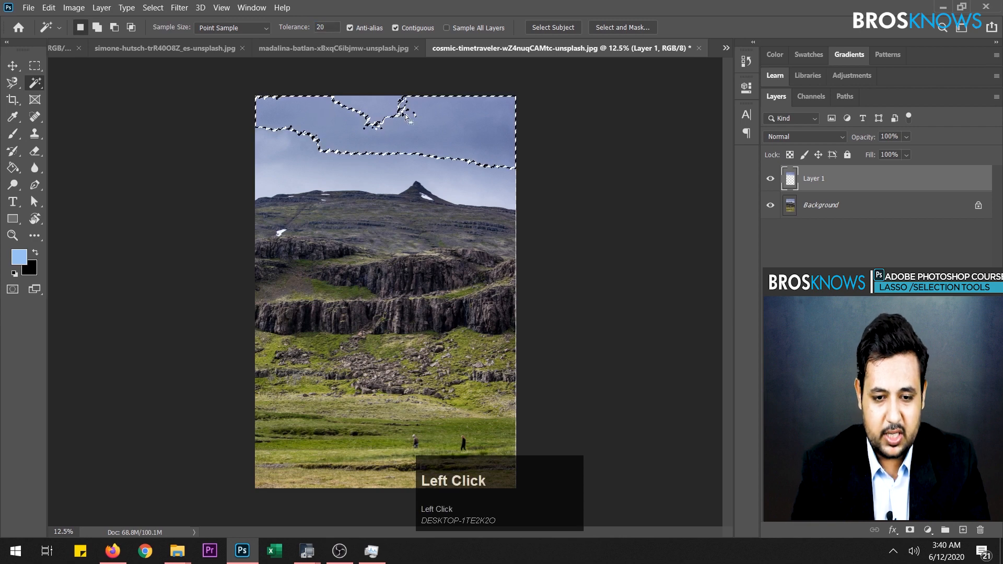
{"action": "left_click", "coordinate": [497, 130], "text": "shift"}
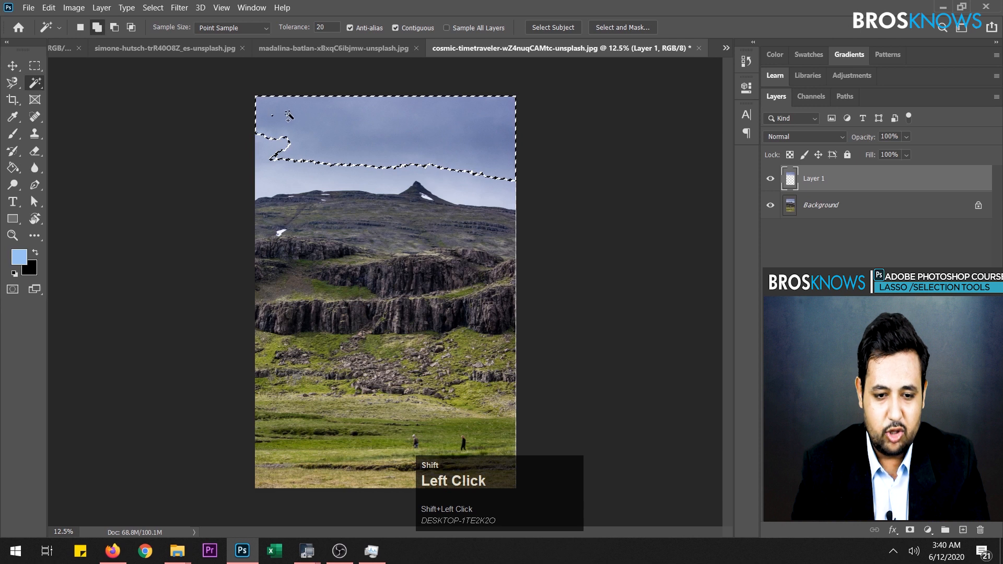
{"action": "left_click", "coordinate": [268, 181], "text": "shift"}
{"action": "left_click", "coordinate": [272, 187], "text": "shift"}
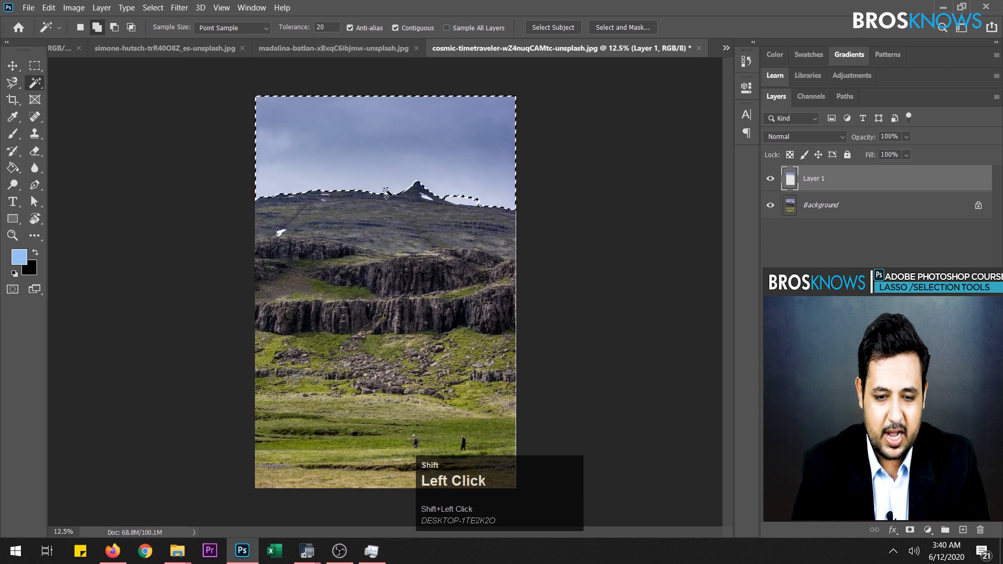
{"action": "left_click", "coordinate": [468, 203], "text": "shift"}
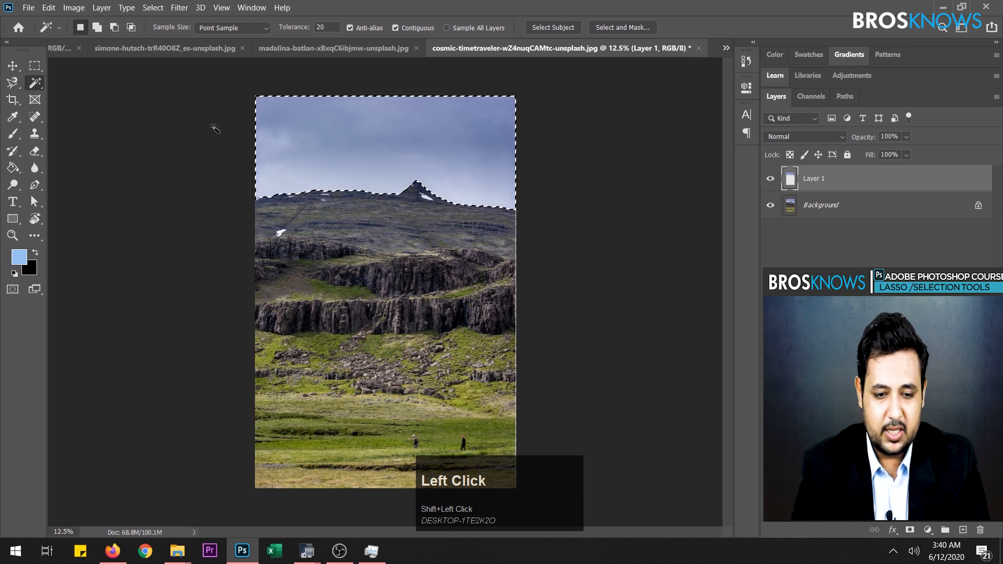
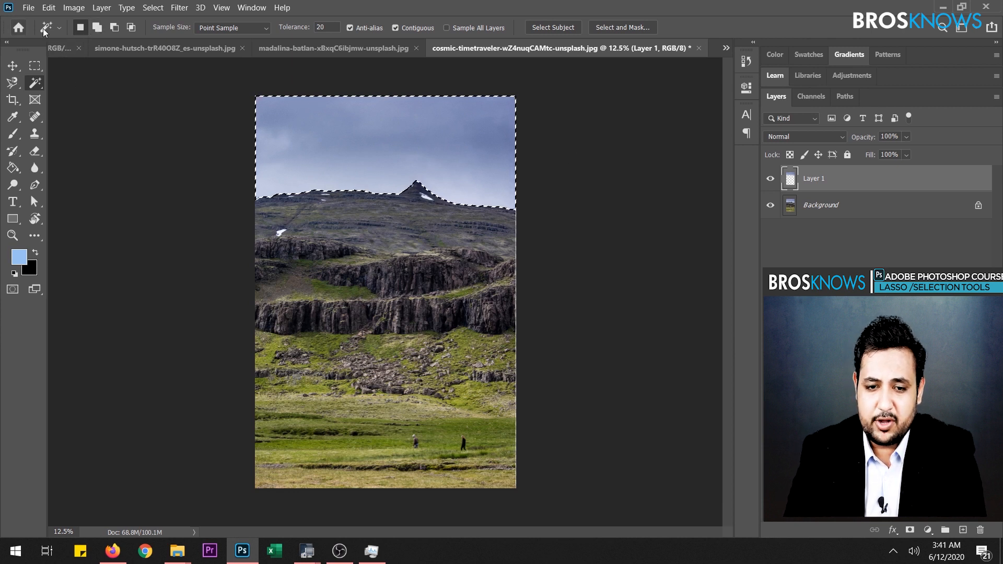
- Set the Magic Wand tolerance to 10 and sample small patches of the dark rock cliff on the Background layer
{"action": "left_click", "coordinate": [580, 168]}
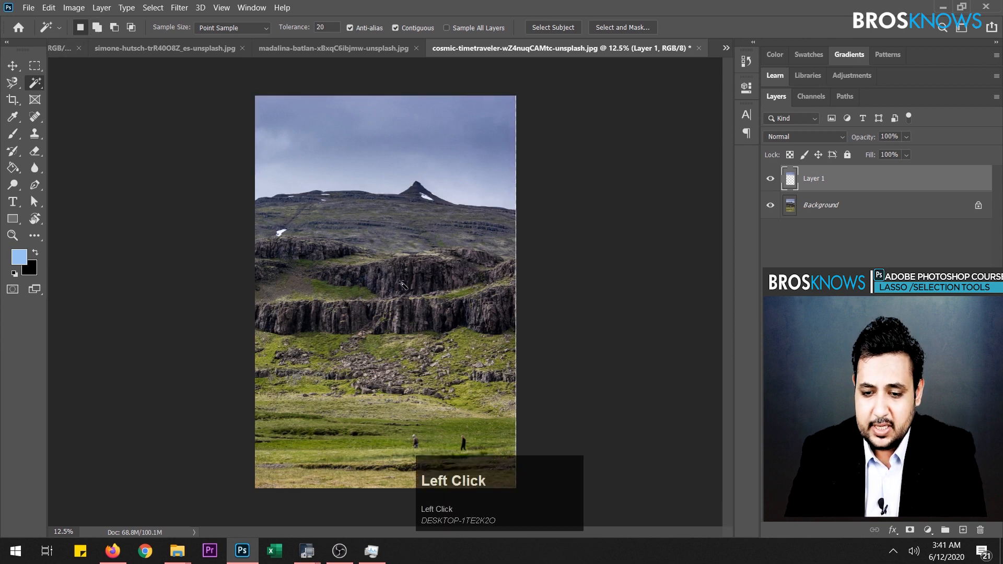
{"action": "left_click", "coordinate": [427, 265]}
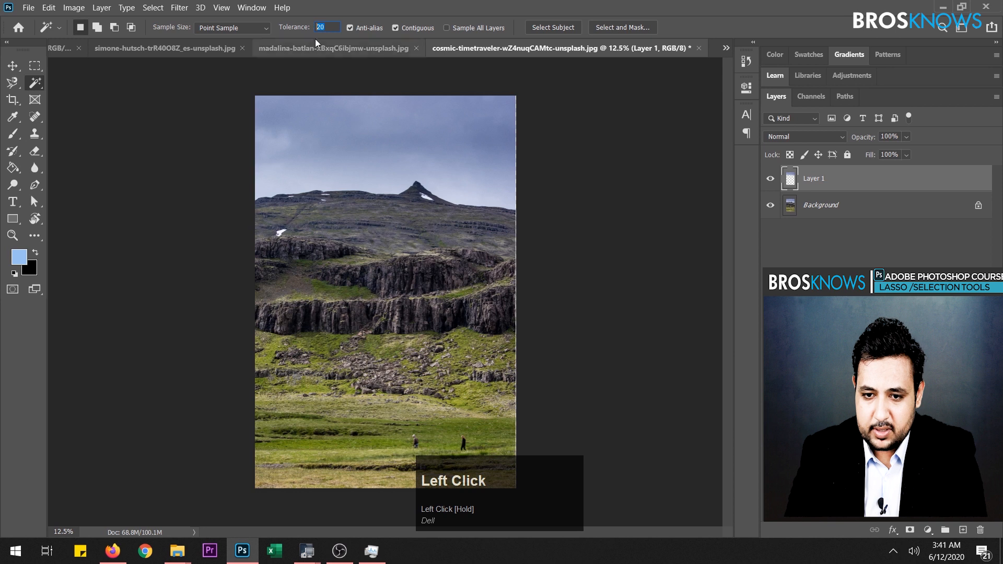
{"action": "type", "text": "10"}
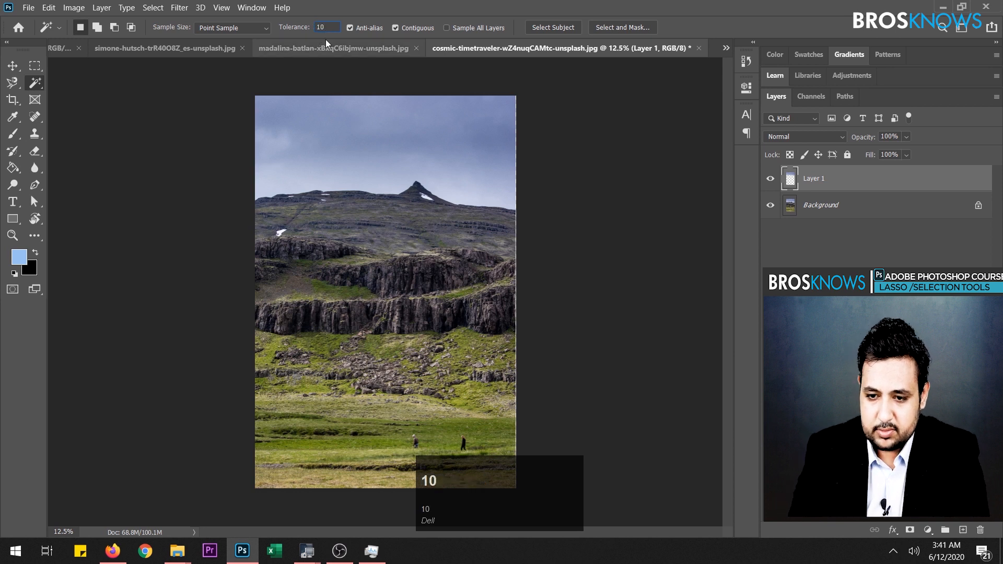
{"action": "left_click", "coordinate": [437, 270]}
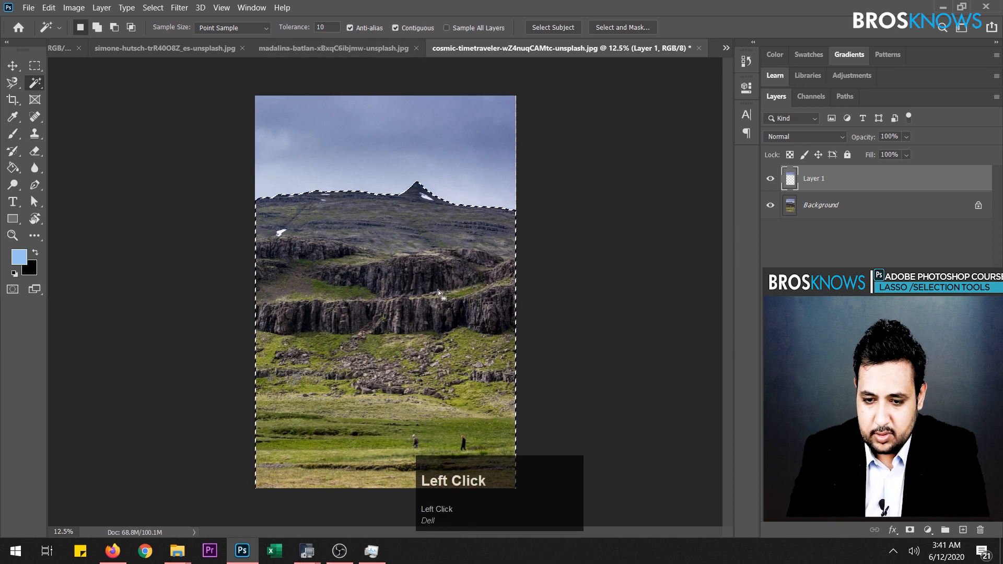
{"action": "scroll", "coordinate": [469, 329], "scroll_direction": "up", "scroll_amount": 3}
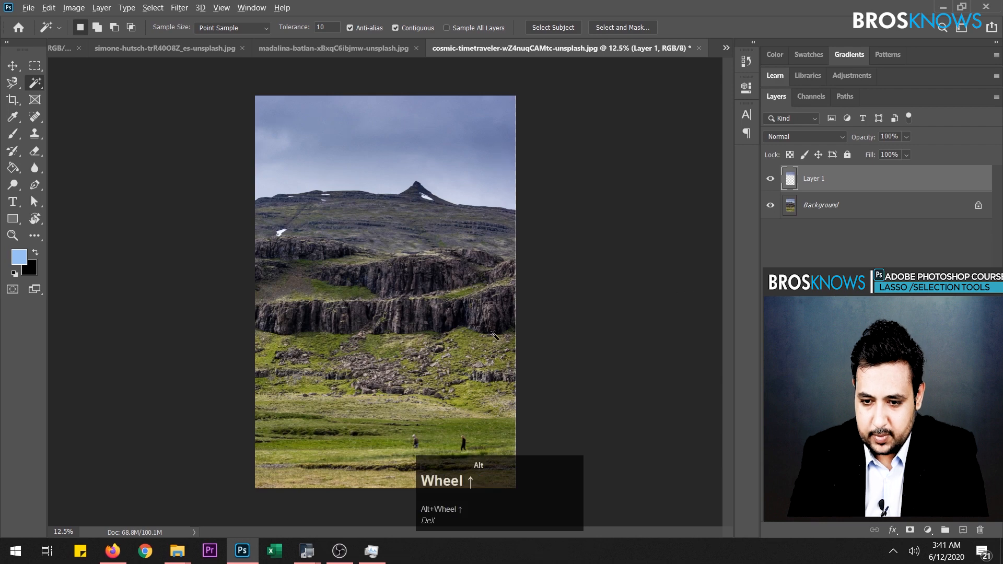
{"action": "left_click", "coordinate": [801, 209], "text": "alt"}
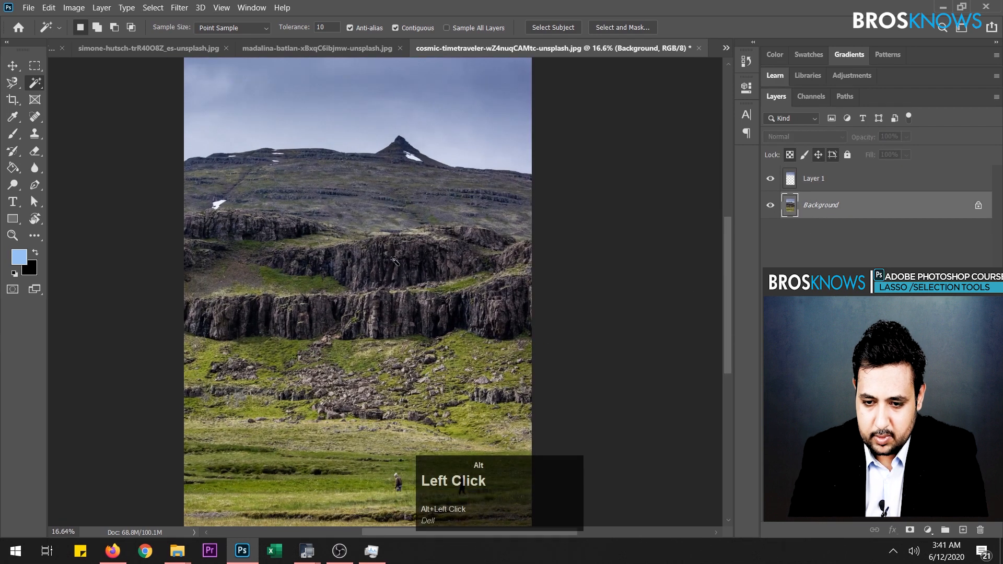
{"action": "left_click", "coordinate": [425, 263]}
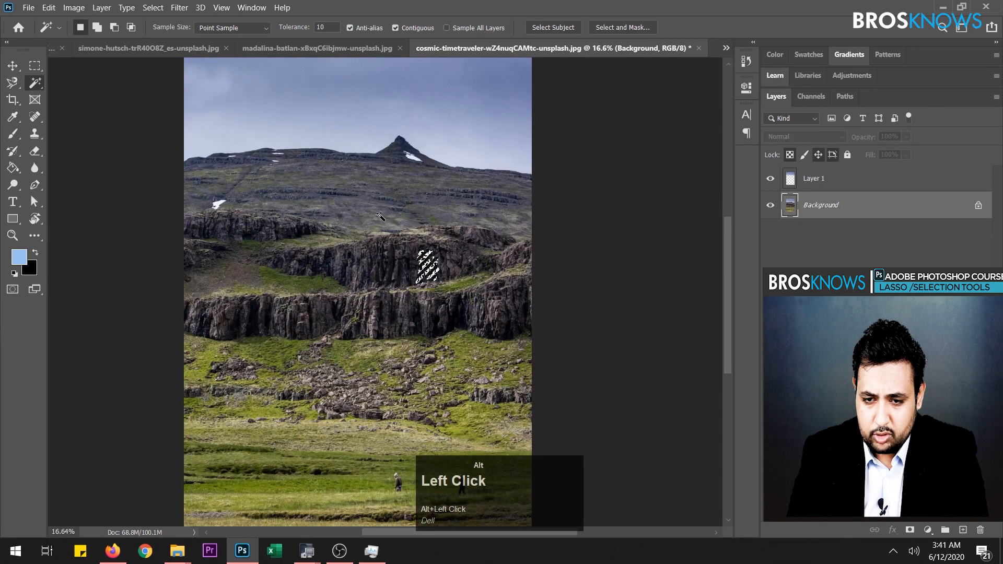
{"action": "left_click", "coordinate": [403, 266], "text": "shift"}
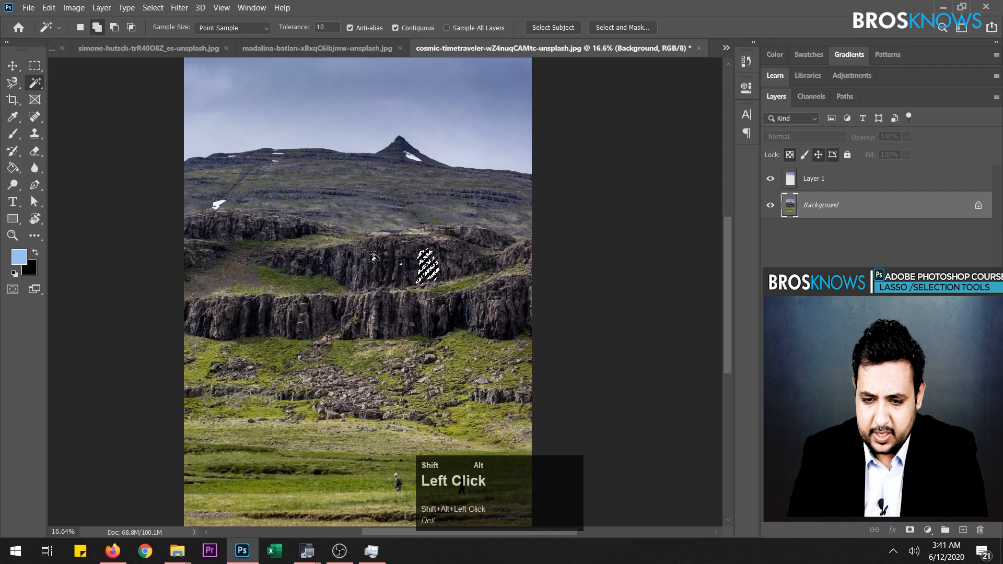
{"action": "left_click", "coordinate": [394, 270], "text": "alt"}
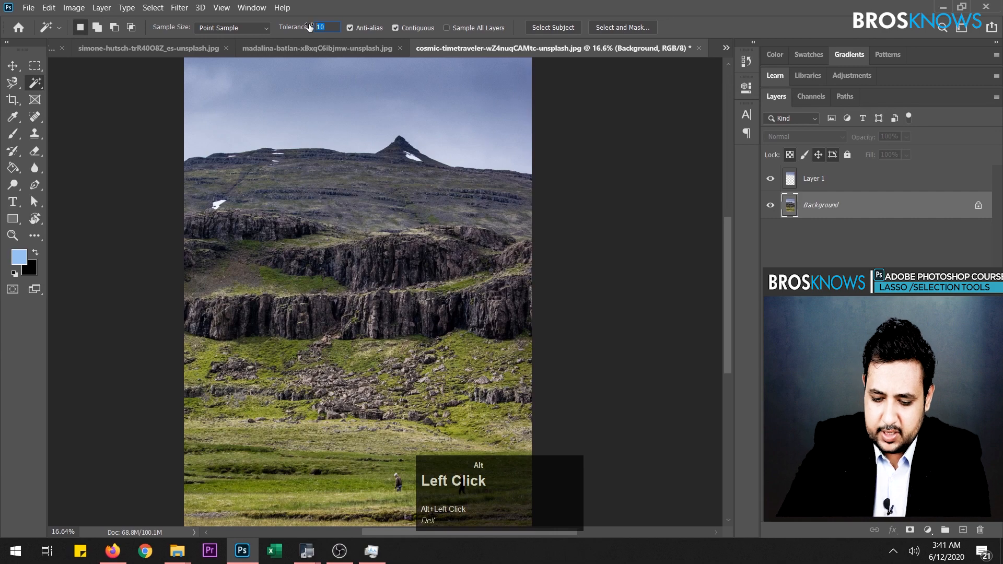
- Set the Magic Wand tolerance to 50 and select the dark rock cliffs on the Background layer
{"action": "type", "text": "50"}
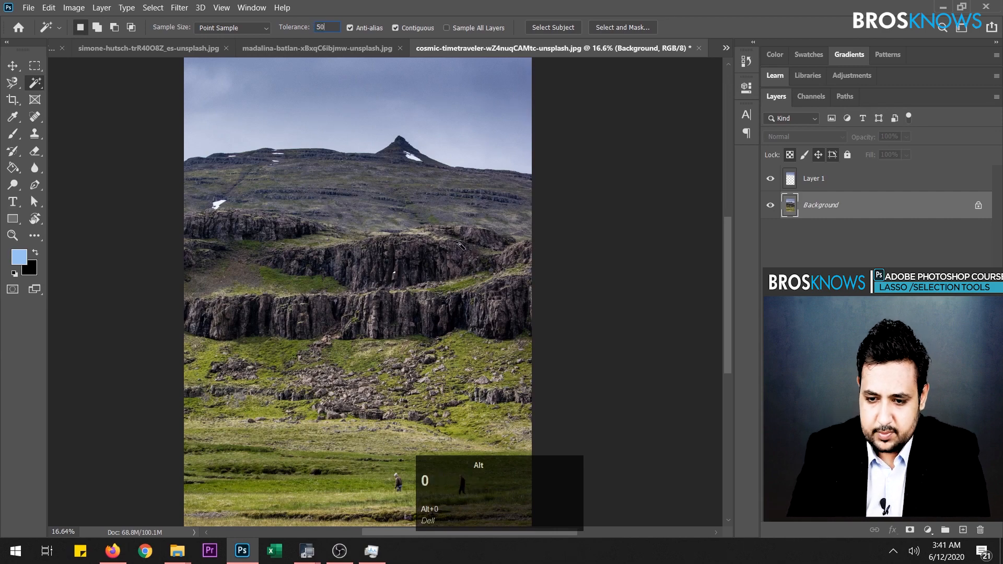
{"action": "left_click", "coordinate": [437, 257]}
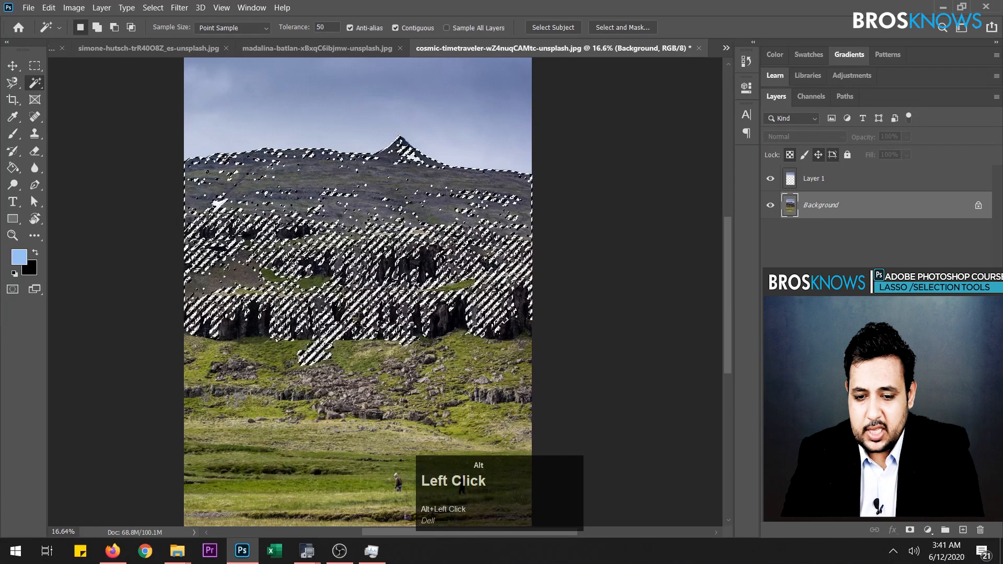
{"action": "scroll", "coordinate": [436, 257], "scroll_direction": "down", "scroll_amount": 3}
{"action": "scroll", "coordinate": [436, 257], "scroll_direction": "up", "scroll_amount": 2}
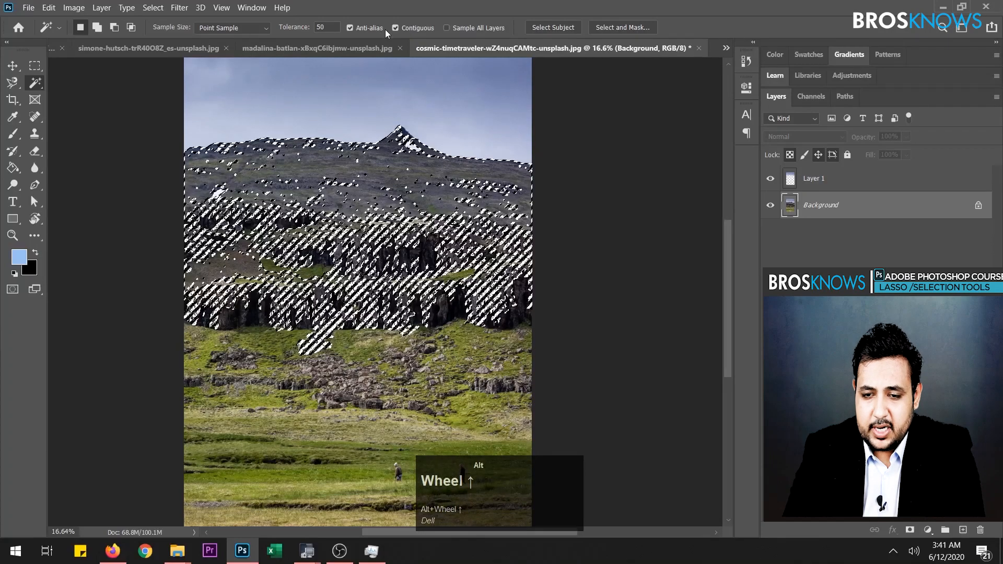
- Turn off Contiguous, reselect the cliff tones across the whole photo, and copy them onto a new layer
{"action": "left_click", "coordinate": [395, 28]}
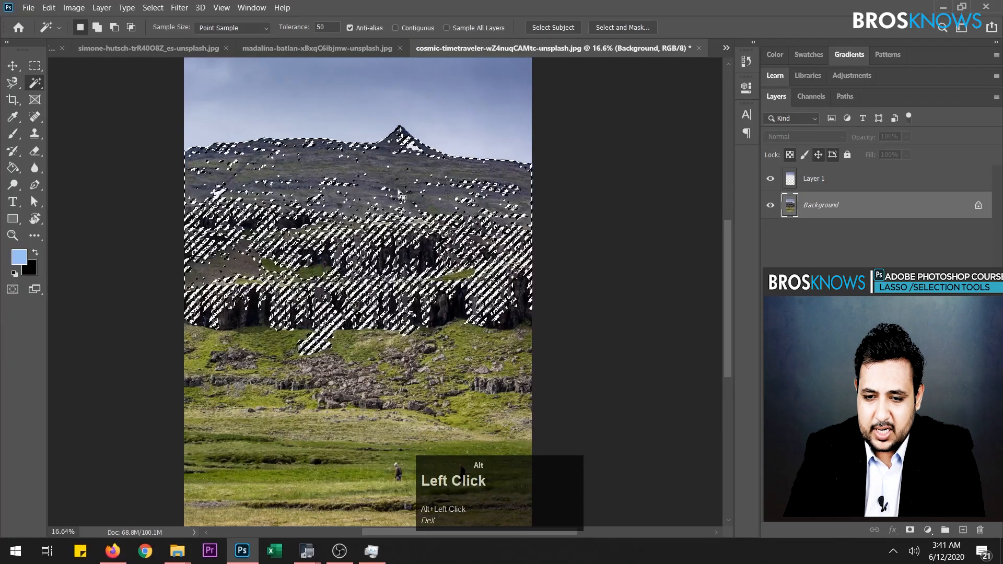
{"action": "left_click", "coordinate": [404, 252]}
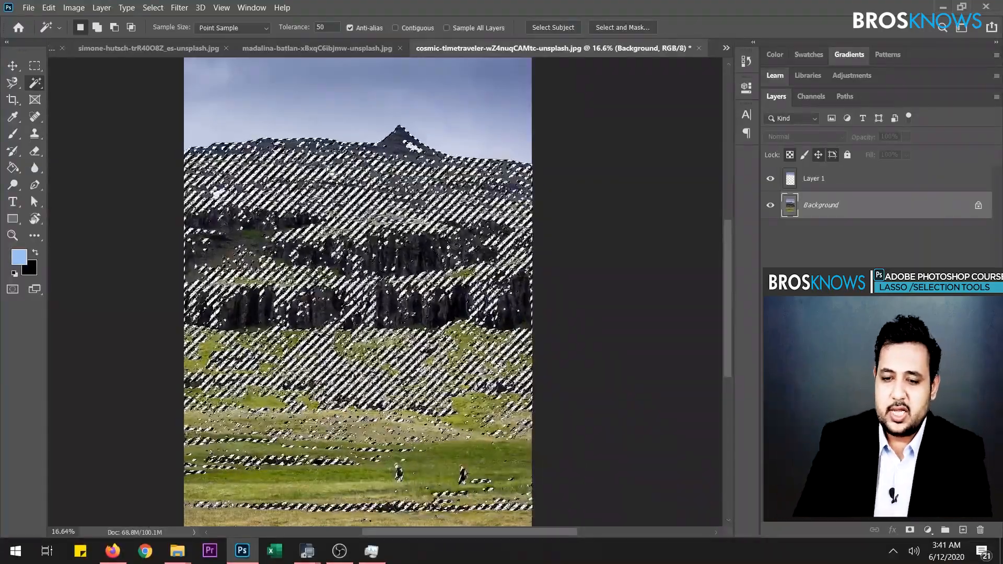
{"action": "key", "text": "ctrl+alt+j"}
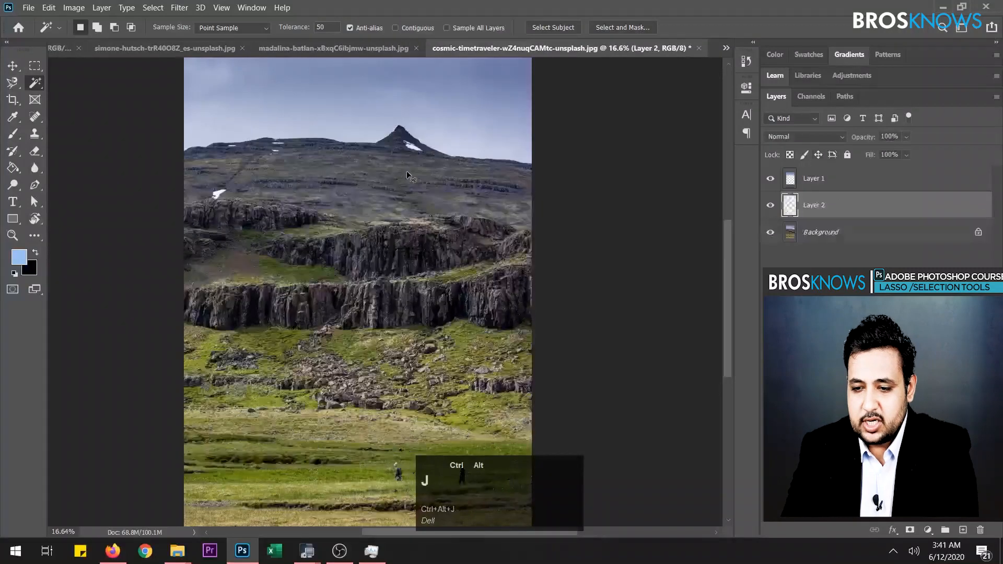
- Hide Layer 1 and the Background to examine Layer 2's cut-out alone, and show both layers again
{"action": "left_click", "coordinate": [770, 178]}
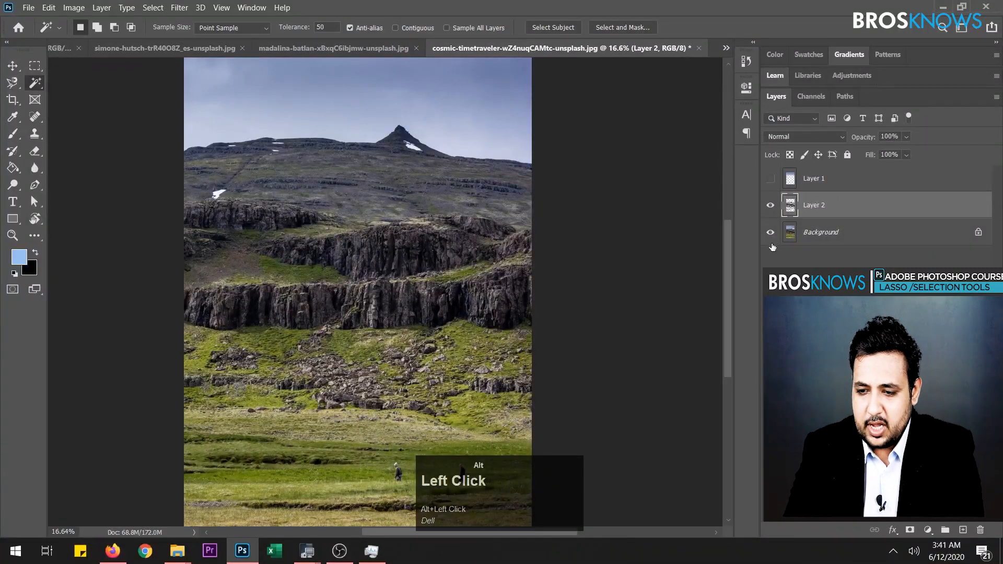
{"action": "left_click", "coordinate": [771, 233]}
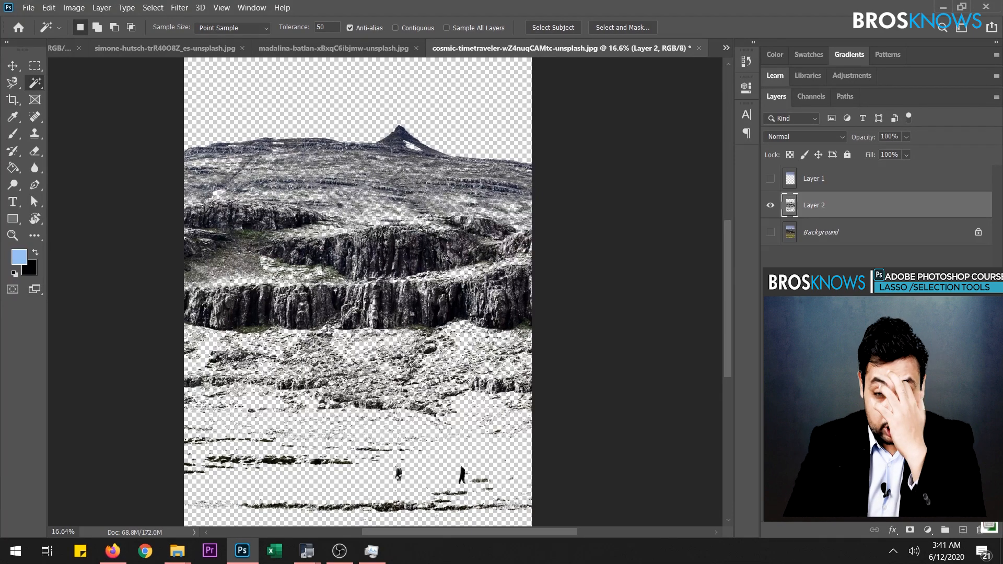
{"action": "left_click", "coordinate": [770, 232], "text": "alt"}
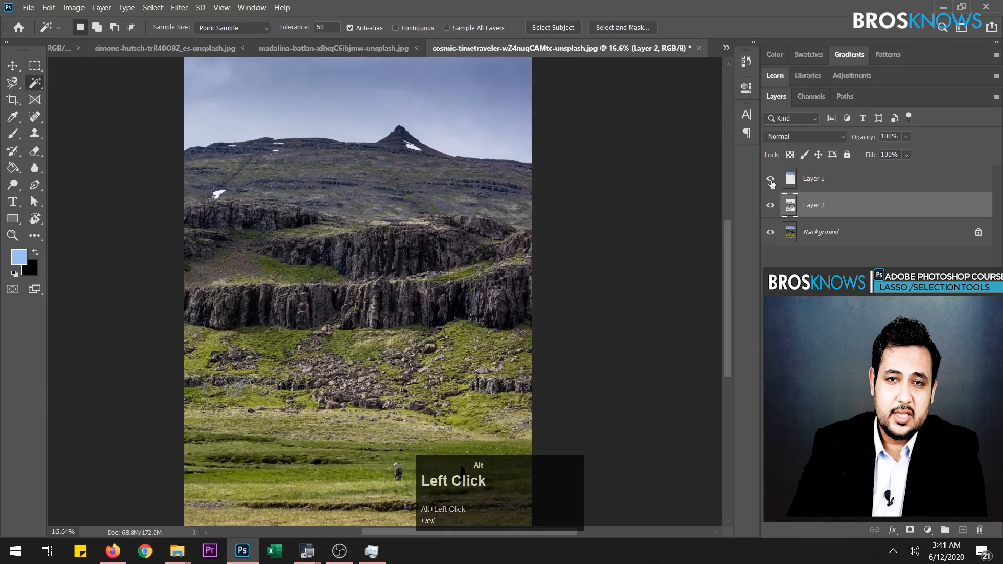
- Turn Contiguous back on for the Magic Wand and create a new empty layer above Layer 1
{"action": "left_click", "coordinate": [395, 28]}
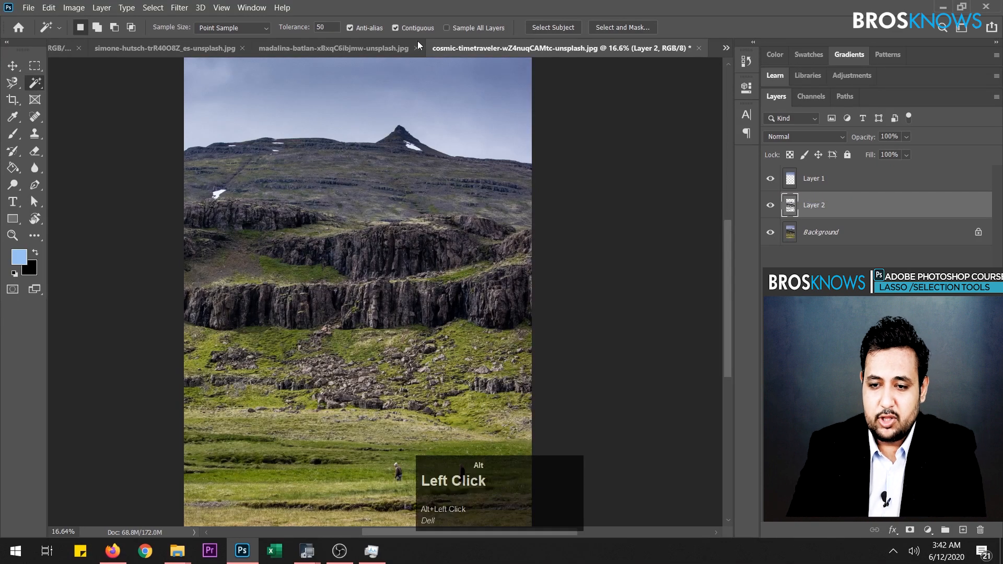
{"action": "left_click", "coordinate": [860, 189]}
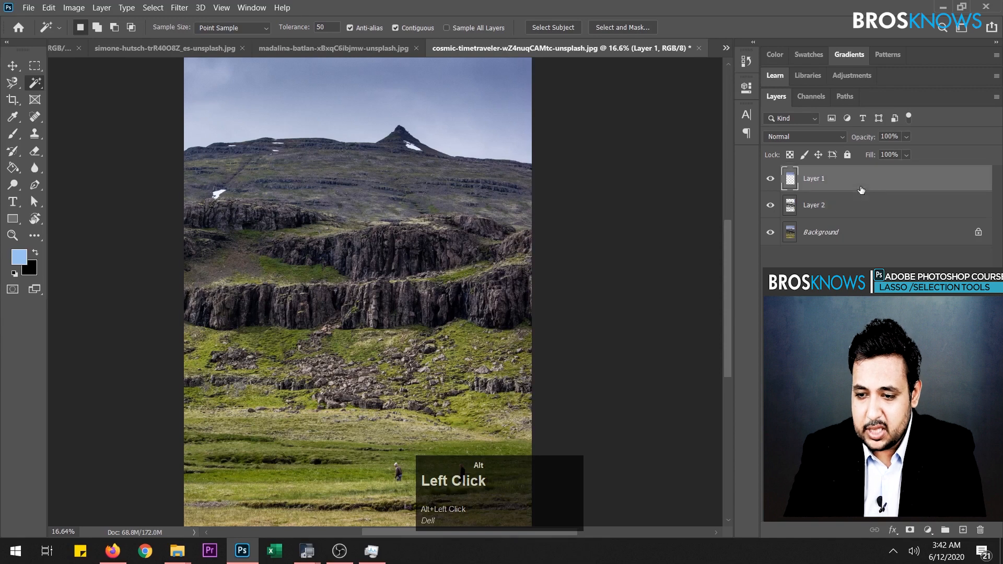
{"action": "left_click", "coordinate": [962, 529]}
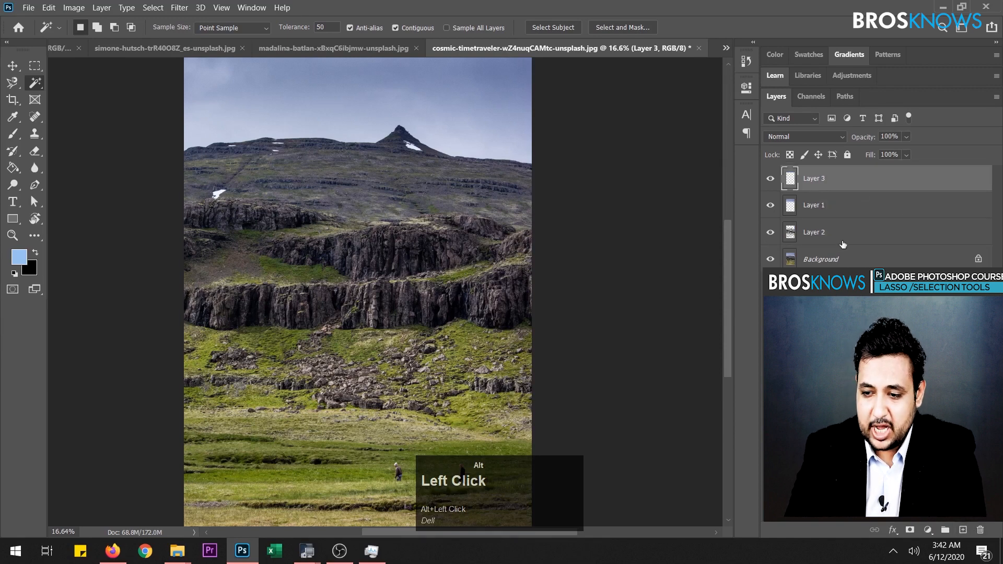
- Sample the sky on the empty Layer 3, and sample it again with Sample All Layers turned on
{"action": "left_click", "coordinate": [391, 83]}
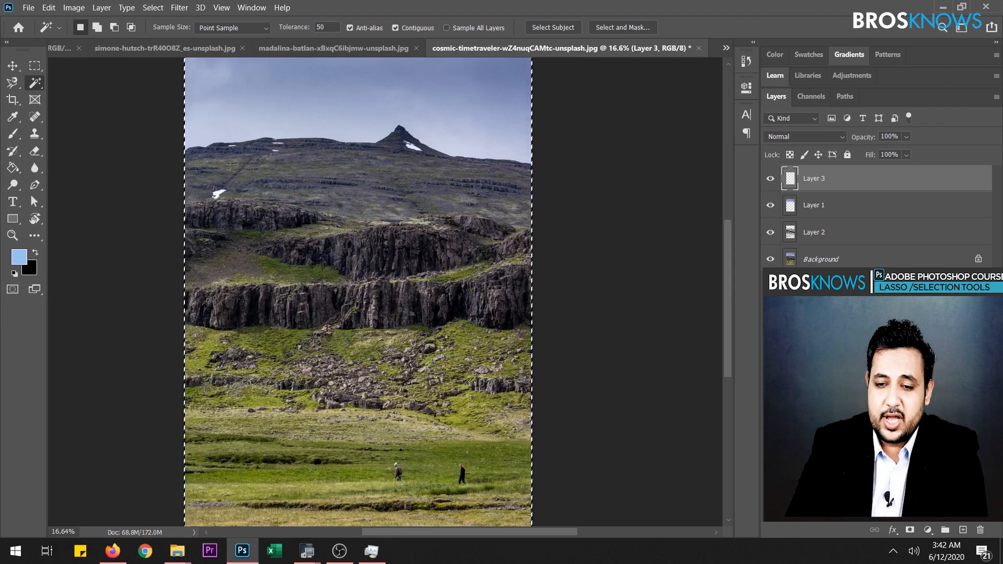
{"action": "left_click", "coordinate": [446, 28], "text": "alt"}
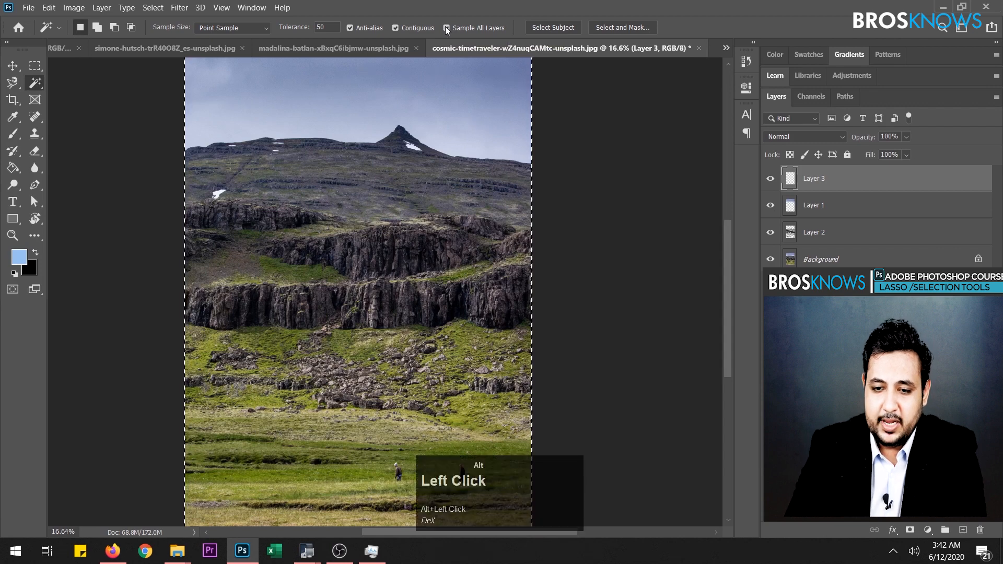
{"action": "left_click", "coordinate": [350, 93]}
{"action": "scroll", "coordinate": [392, 110], "scroll_direction": "up", "scroll_amount": 2}
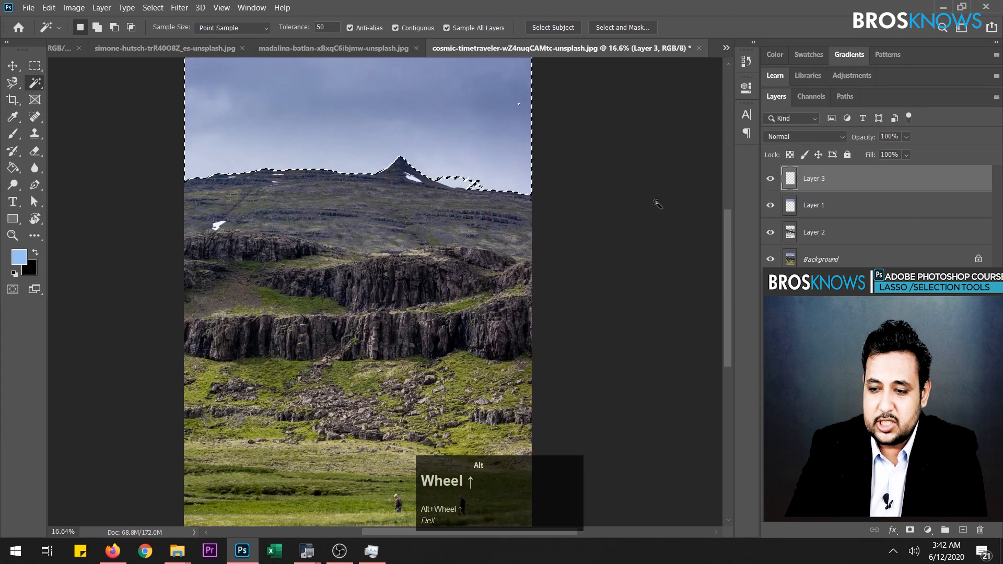
- Turn off Sample All Layers, sample Layer 3 again, and briefly hide the layers beneath it to examine its empty content
{"action": "left_click", "coordinate": [448, 28], "text": "alt"}
{"action": "left_click", "coordinate": [462, 133], "text": "alt"}
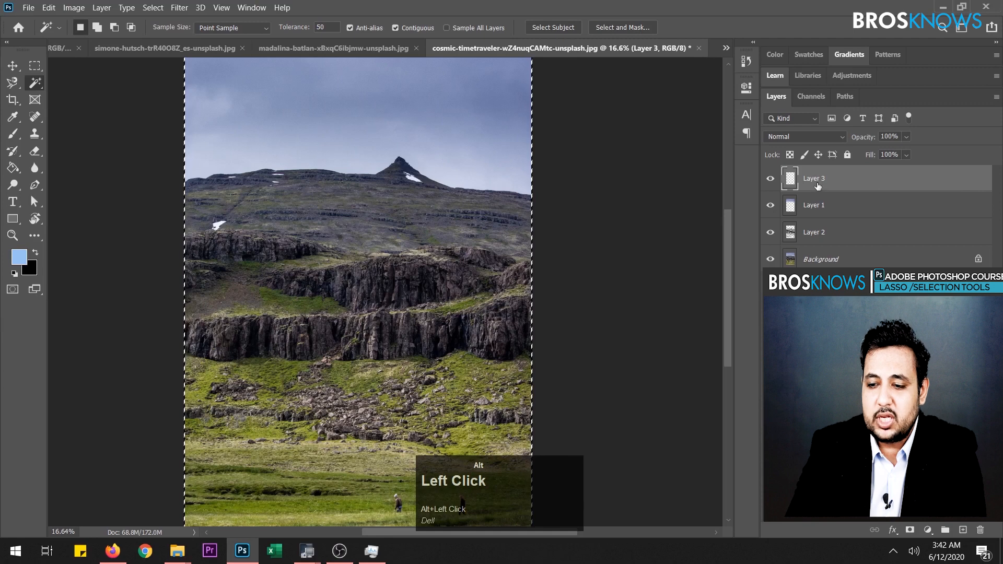
{"action": "left_click_drag", "start_coordinate": [771, 258], "coordinate": [780, 181]}
{"action": "left_click", "coordinate": [771, 178]}
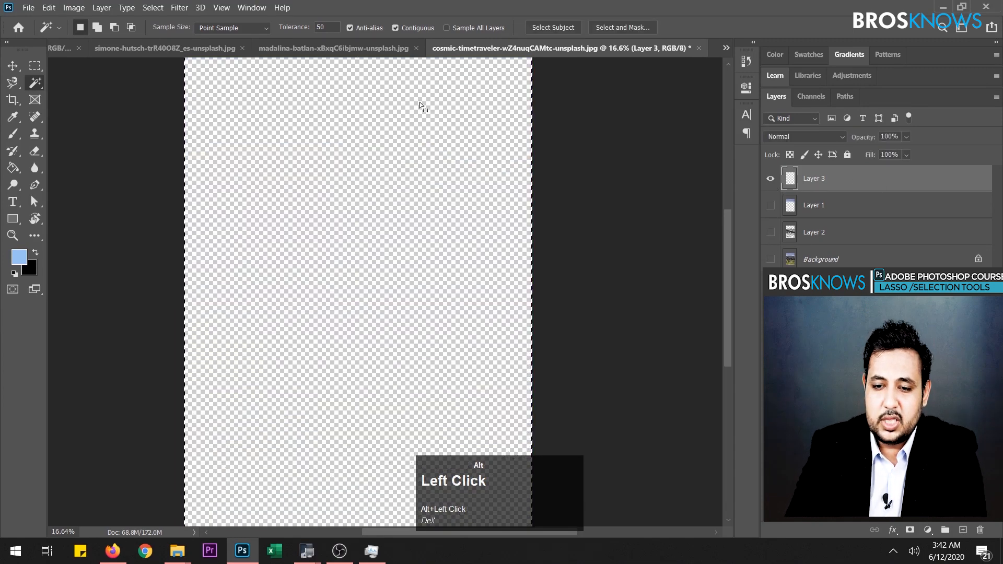
{"action": "left_click_drag", "start_coordinate": [771, 205], "coordinate": [779, 263]}
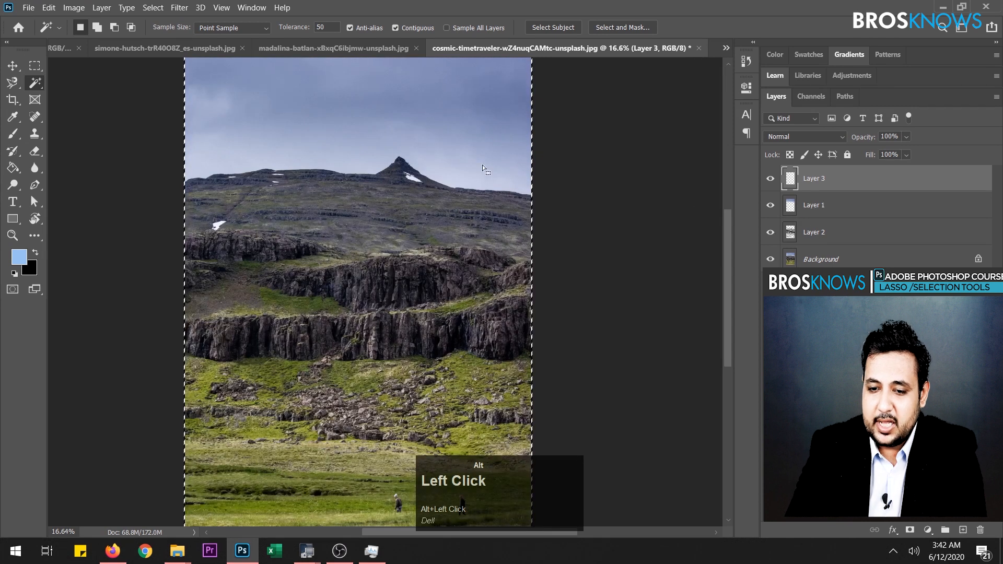
{"action": "left_click", "coordinate": [493, 230]}
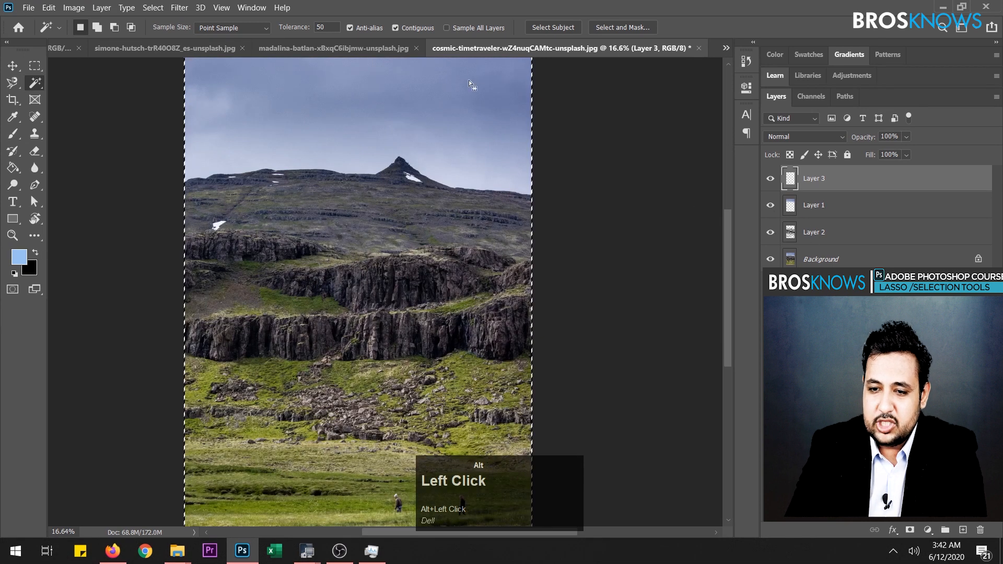
- Turn on Sample All Layers, clear the selection, and select the dark rock cliffs while Layer 3 stays active
{"action": "left_click", "coordinate": [446, 28]}
{"action": "key", "text": "ctrl+d"}
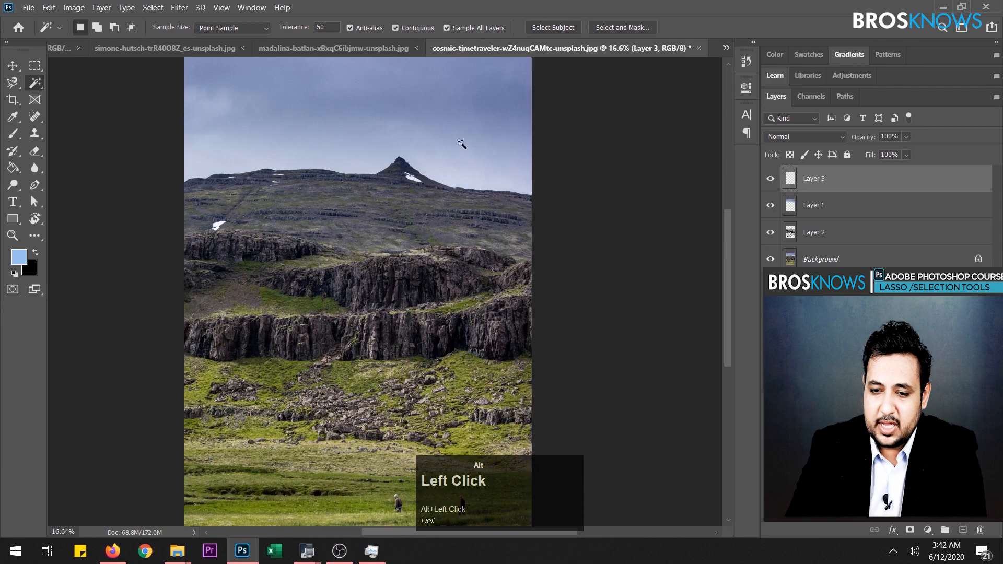
{"action": "left_click", "coordinate": [440, 179]}
{"action": "left_click", "coordinate": [398, 229]}
{"action": "left_click", "coordinate": [441, 263]}
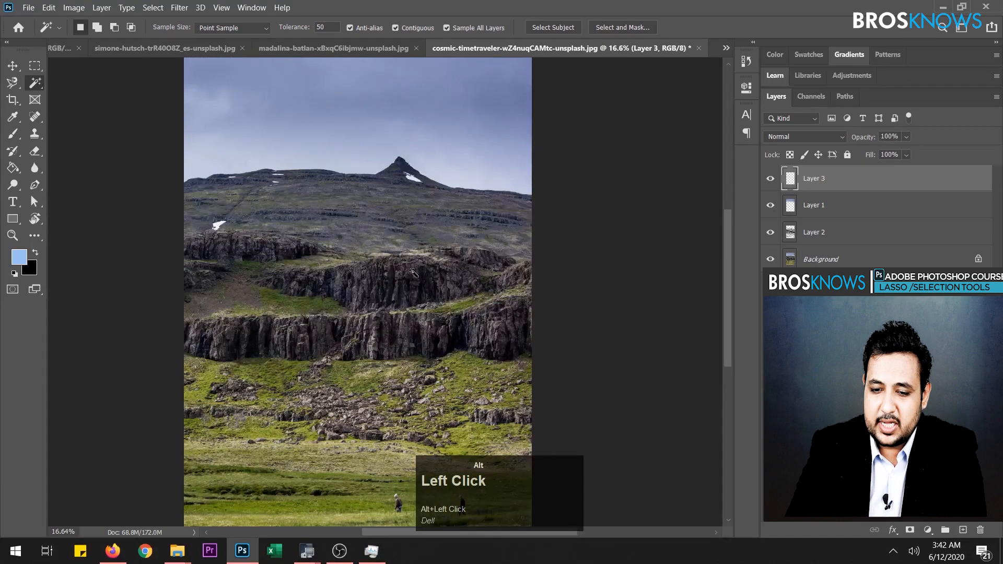
{"action": "left_click", "coordinate": [414, 263]}
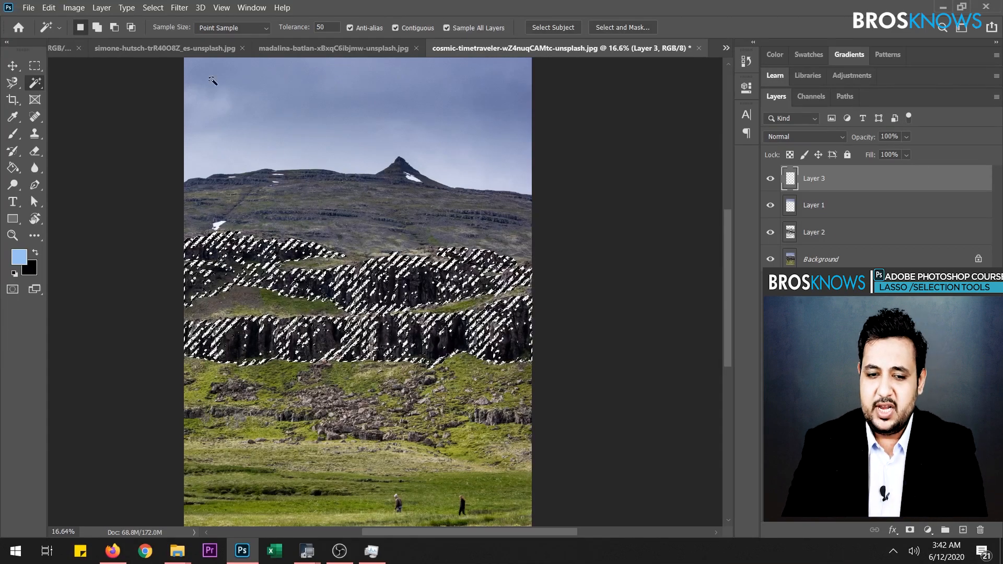
- Switch to the Object Selection tool and clear the cliff selection
{"action": "left_click", "coordinate": [42, 86]}
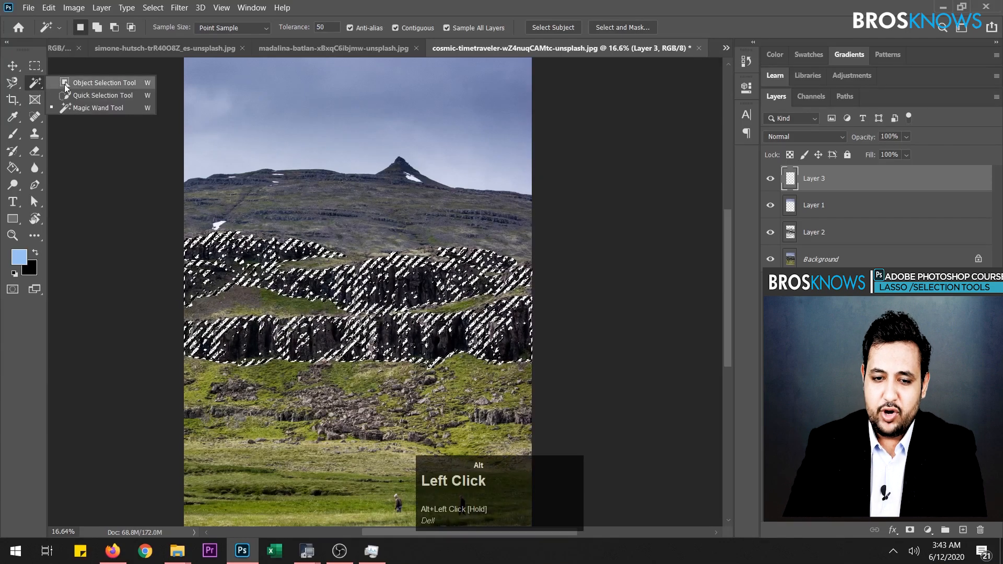
{"action": "left_click", "coordinate": [76, 83]}
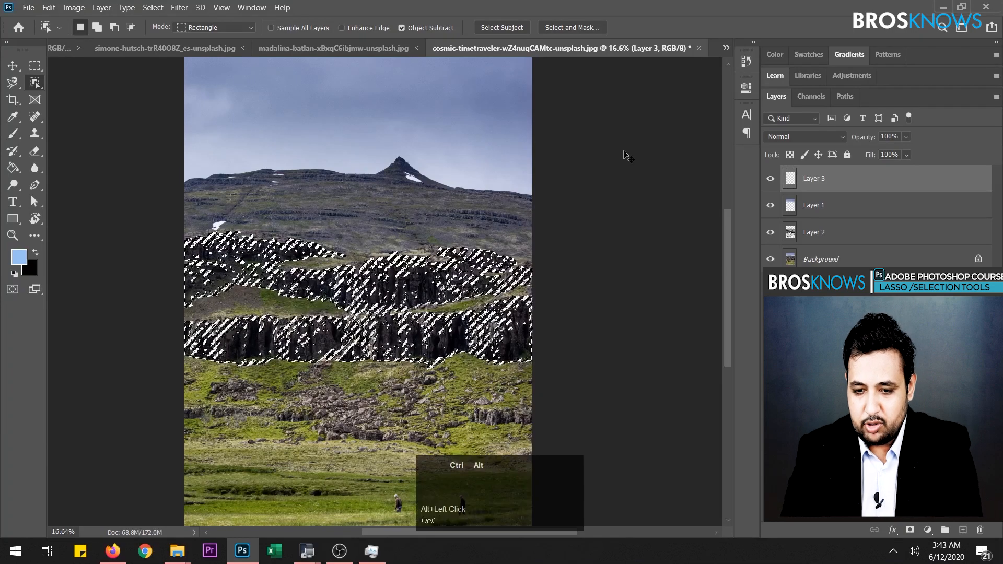
{"action": "key", "text": "ctrl+alt+d"}
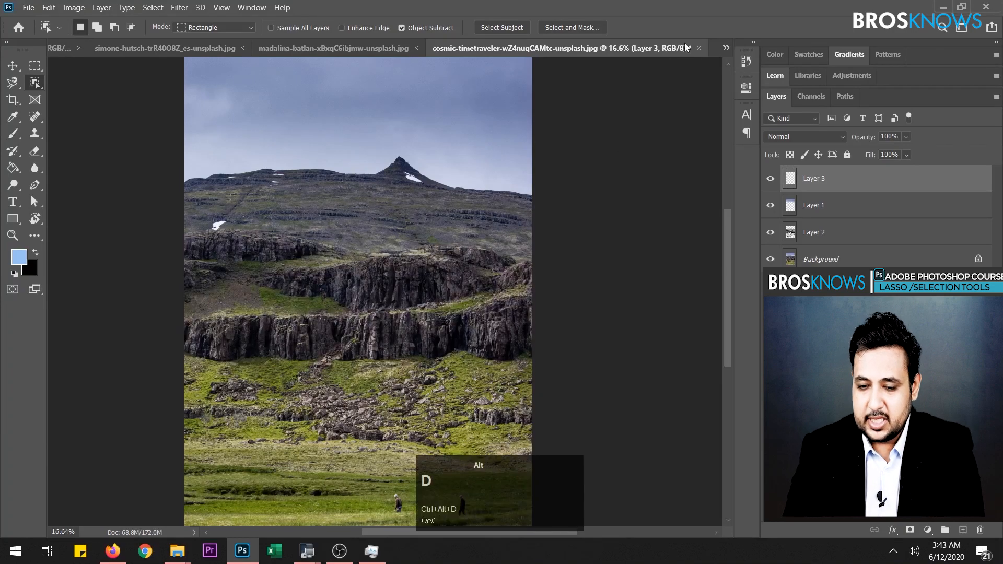
{"action": "left_click", "coordinate": [178, 551]}
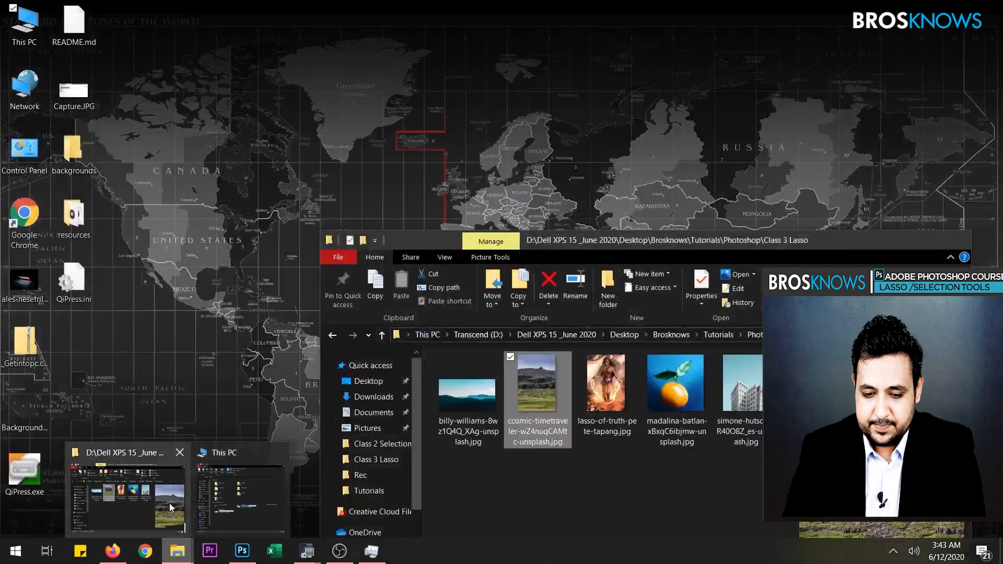
{"action": "left_click", "coordinate": [128, 496]}
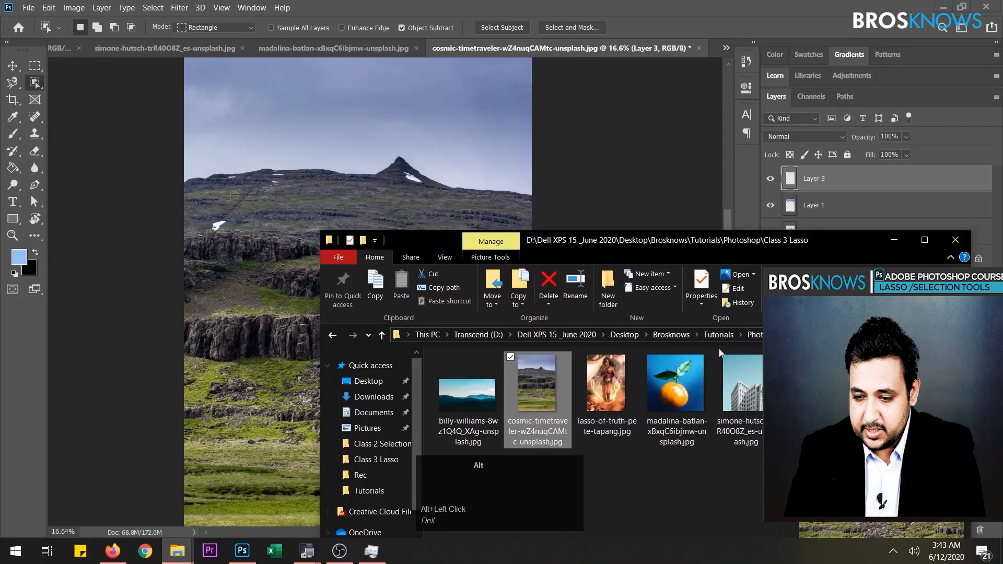
{"action": "left_click", "coordinate": [756, 335]}
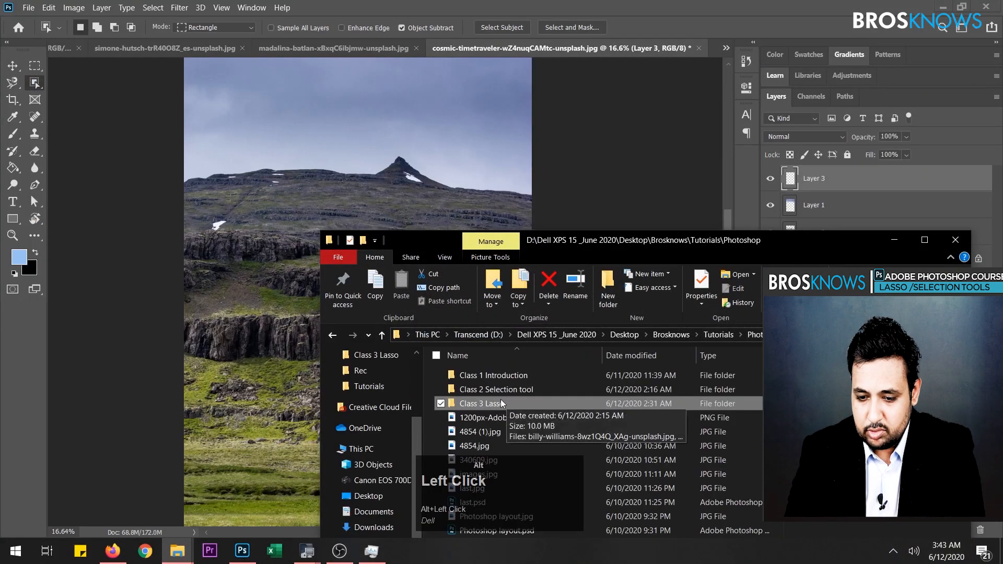
{"action": "double_click", "coordinate": [522, 389]}
{"action": "scroll", "coordinate": [679, 421], "scroll_direction": "down", "scroll_amount": 5}
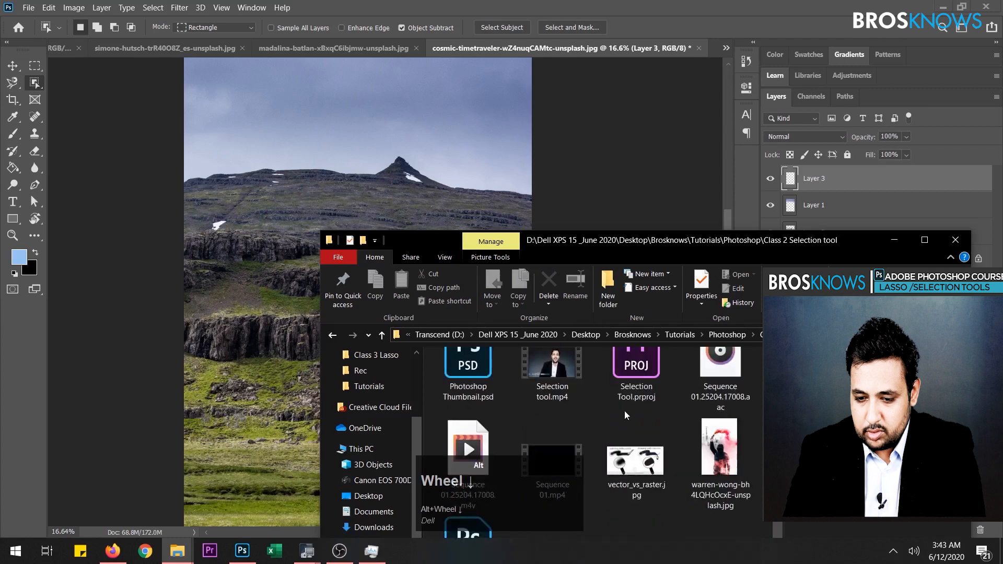
{"action": "scroll", "coordinate": [681, 423], "scroll_direction": "up", "scroll_amount": 5}
{"action": "left_click", "coordinate": [657, 408]}
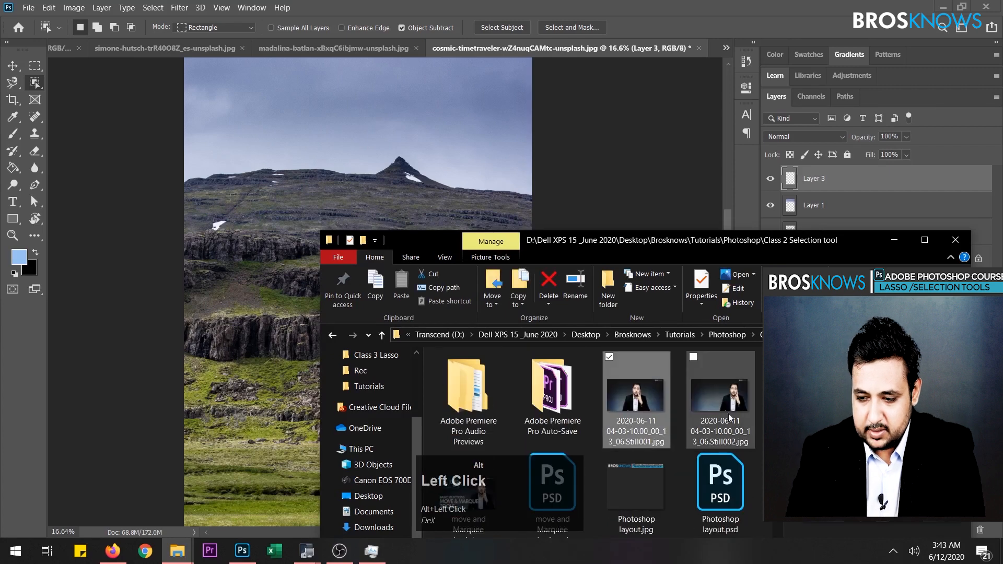
{"action": "left_click_drag", "start_coordinate": [649, 401], "coordinate": [709, 49]}
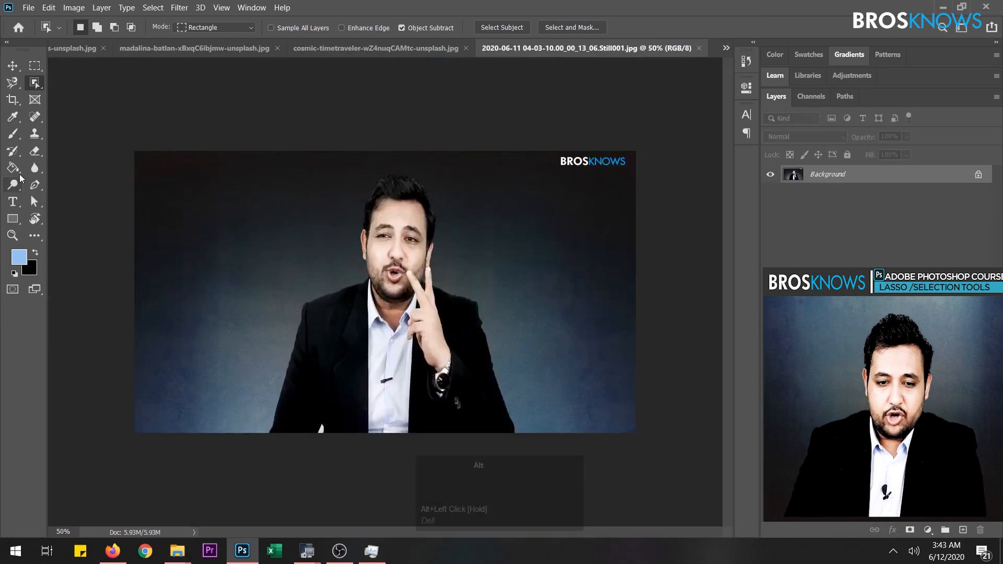
{"action": "left_click", "coordinate": [21, 88]}
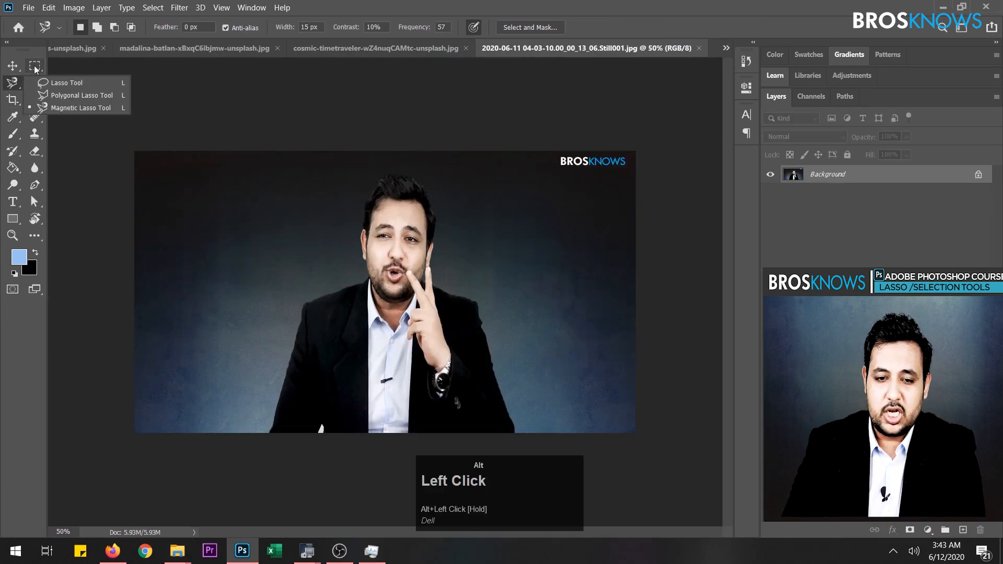
{"action": "left_click", "coordinate": [33, 67]}
{"action": "left_click", "coordinate": [19, 83]}
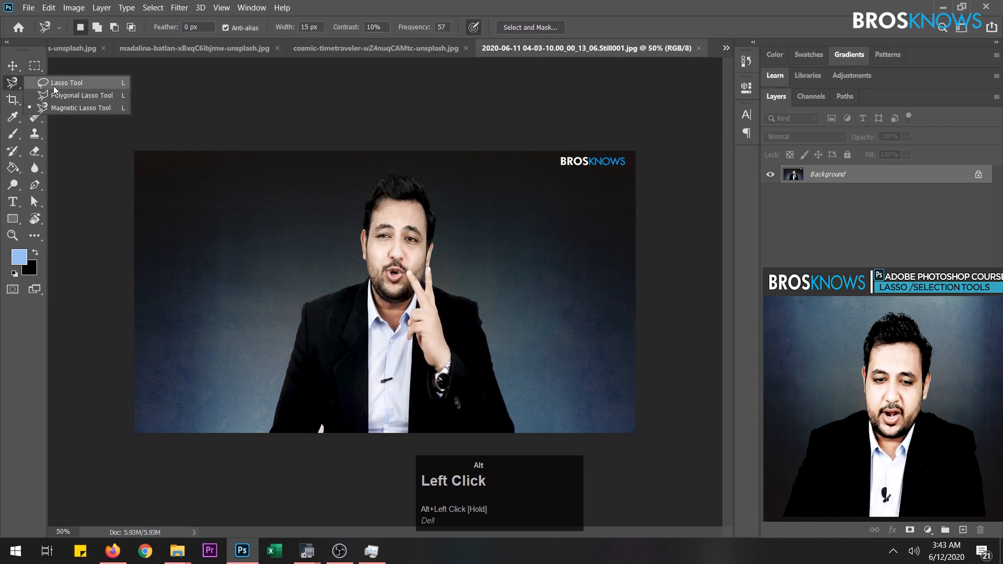
{"action": "left_click", "coordinate": [81, 74]}
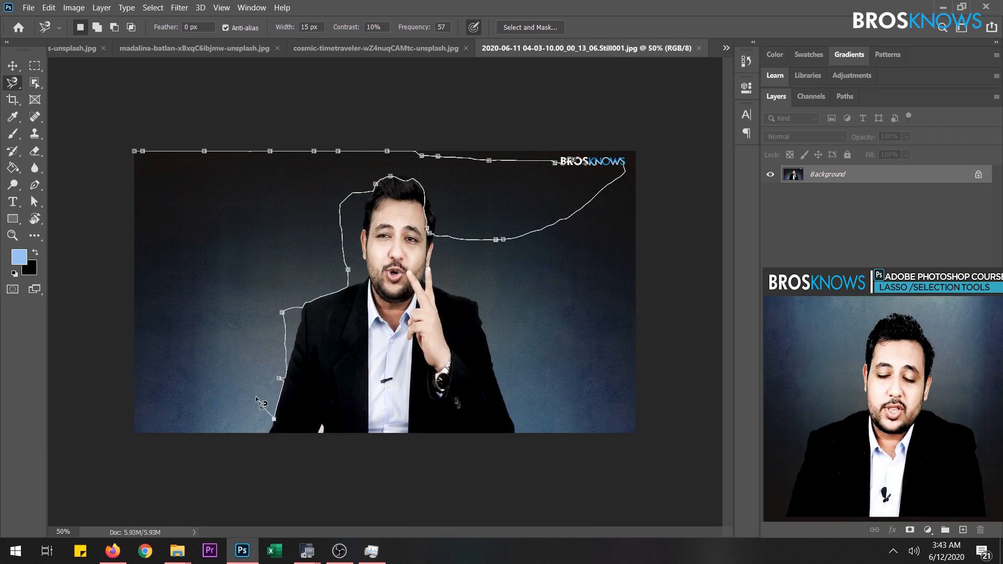
{"action": "left_click", "coordinate": [262, 407], "text": "alt"}
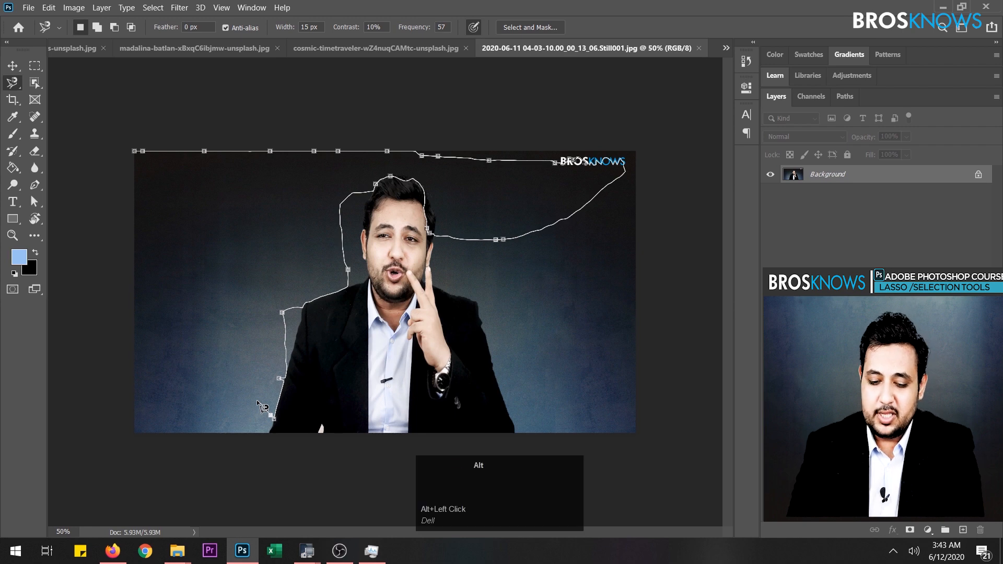
{"action": "key", "text": "Escape"}
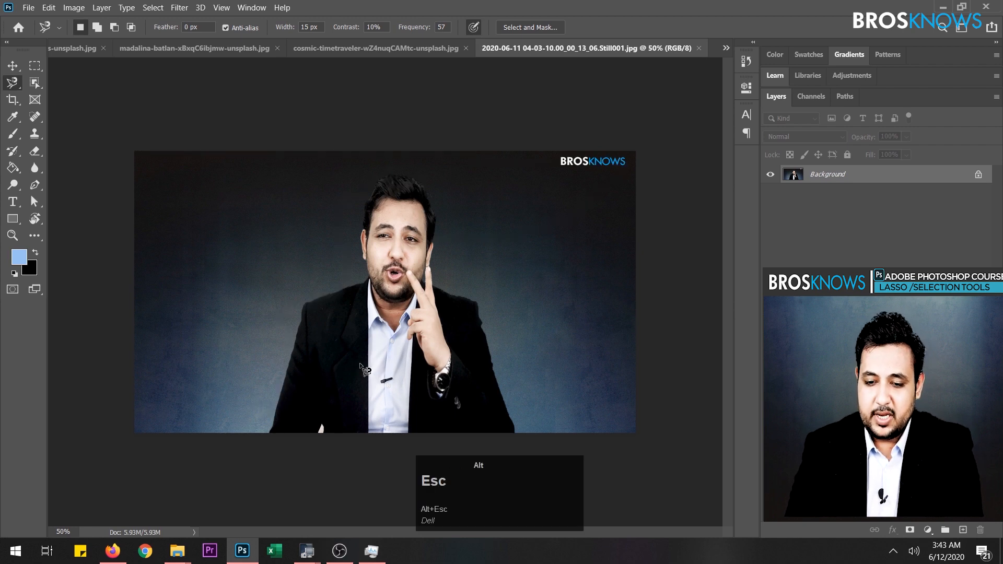
- Select the man with the Object Selection tool in Rectangle mode, framing his whole figure, and copy the selection to a new layer
{"action": "left_click", "coordinate": [37, 85], "text": "alt"}
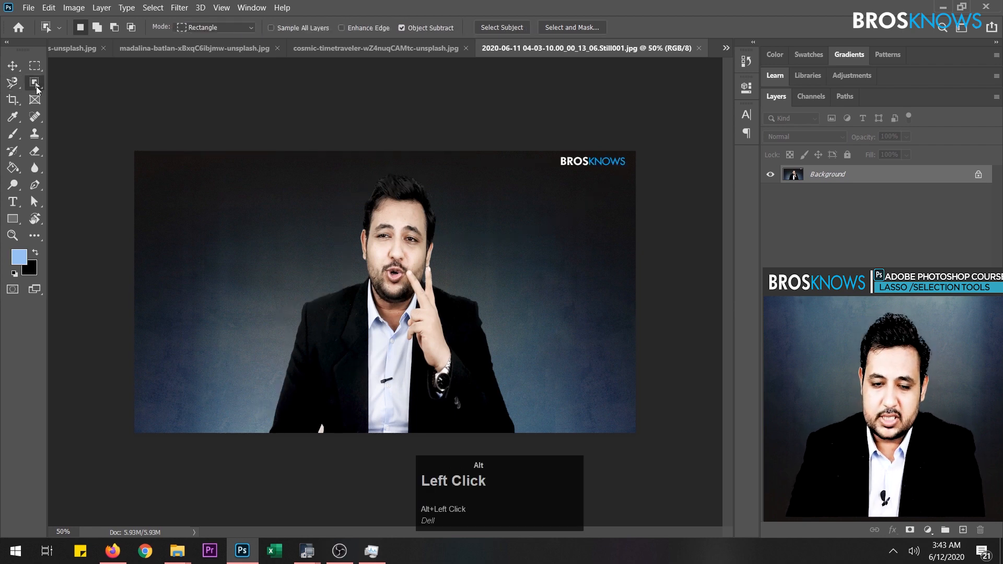
{"action": "left_click", "coordinate": [37, 88]}
{"action": "left_click", "coordinate": [89, 84]}
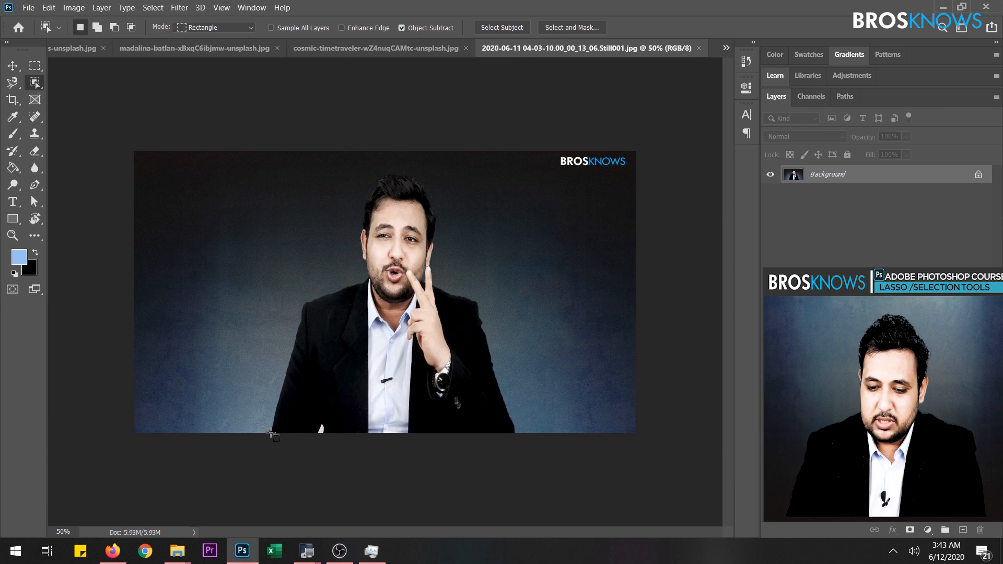
{"action": "left_click_drag", "start_coordinate": [272, 434], "coordinate": [532, 169]}
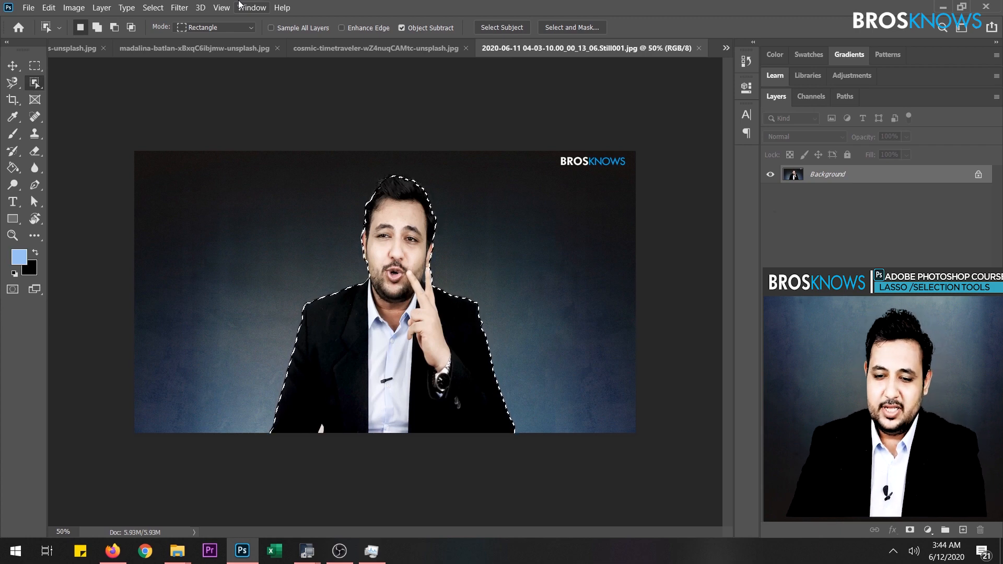
{"action": "key", "text": "ctrl+alt"}
{"action": "key", "text": "ctrl+alt+j"}
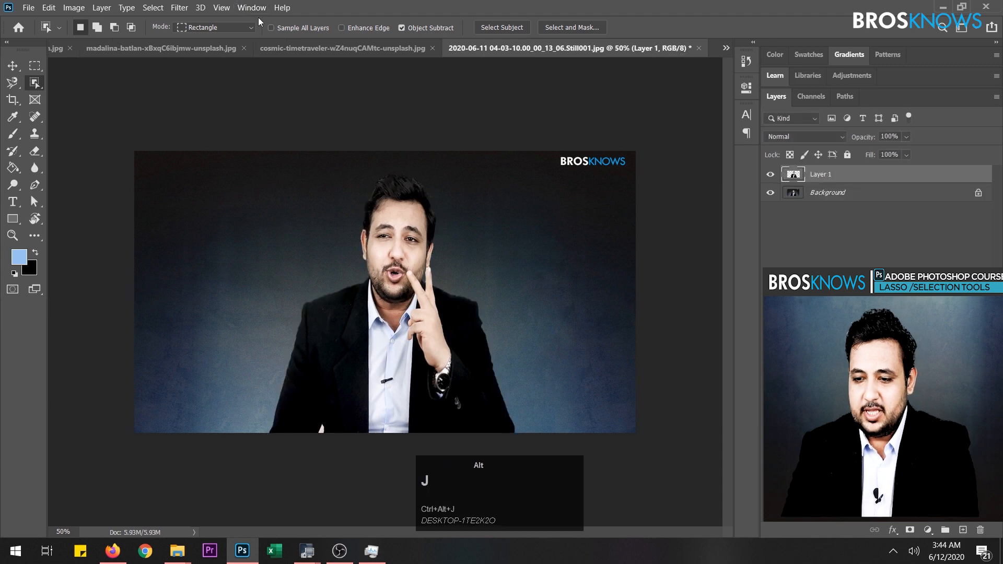